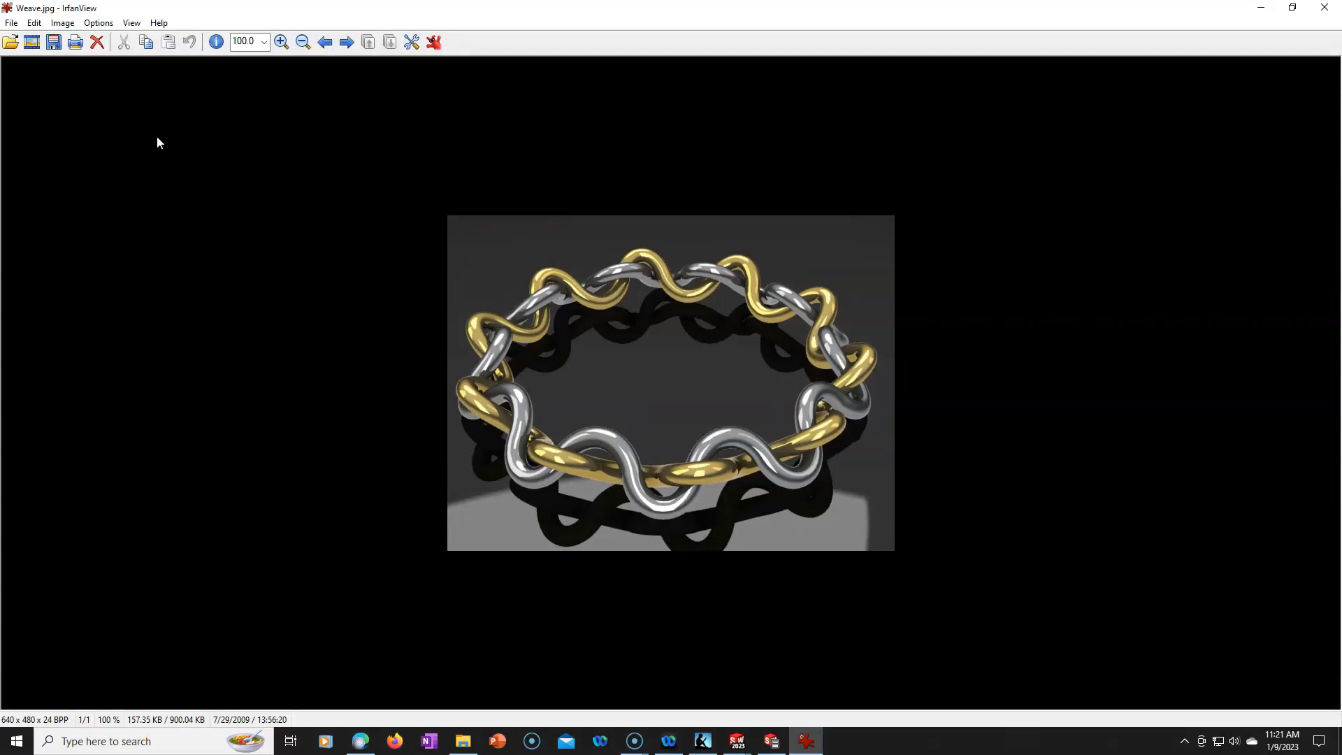
Step: Resize the Weave.jpg image to 80 x 60 pixels and copy it to the clipboard
click(32, 24)
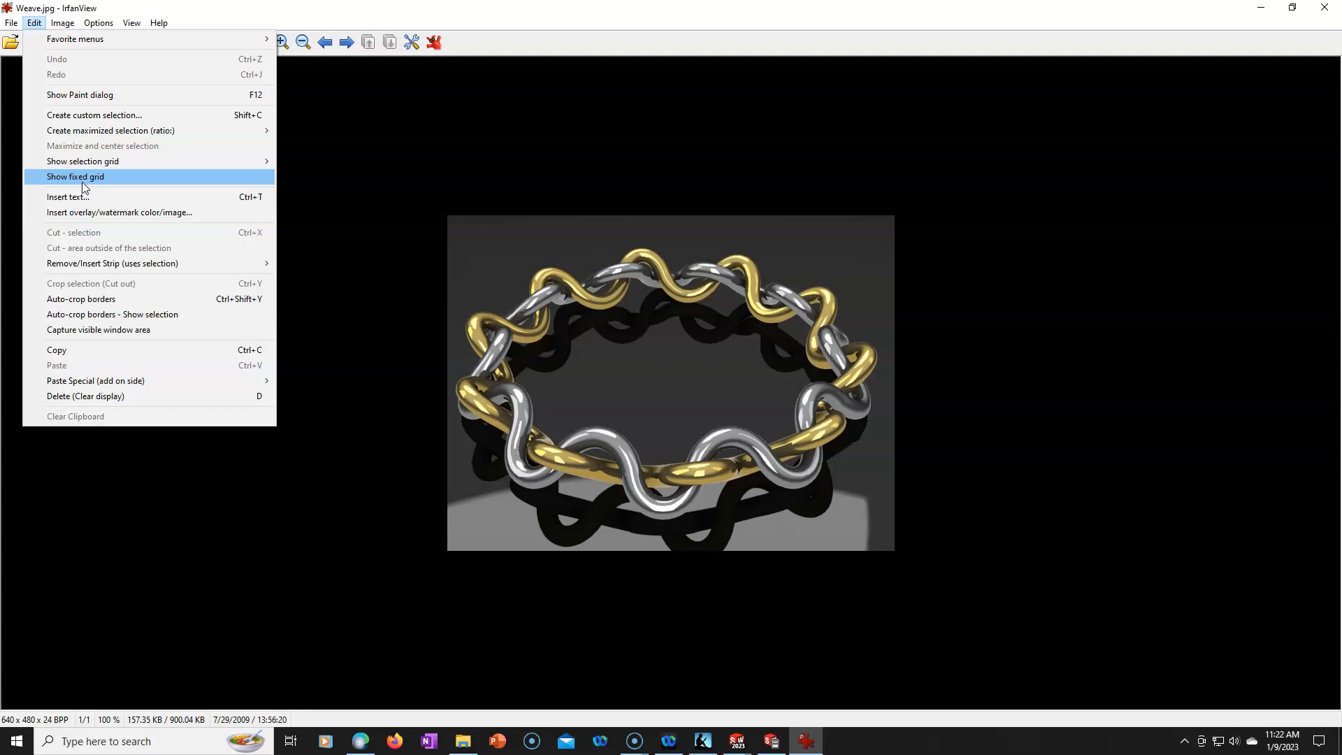
mouse_move(61, 23)
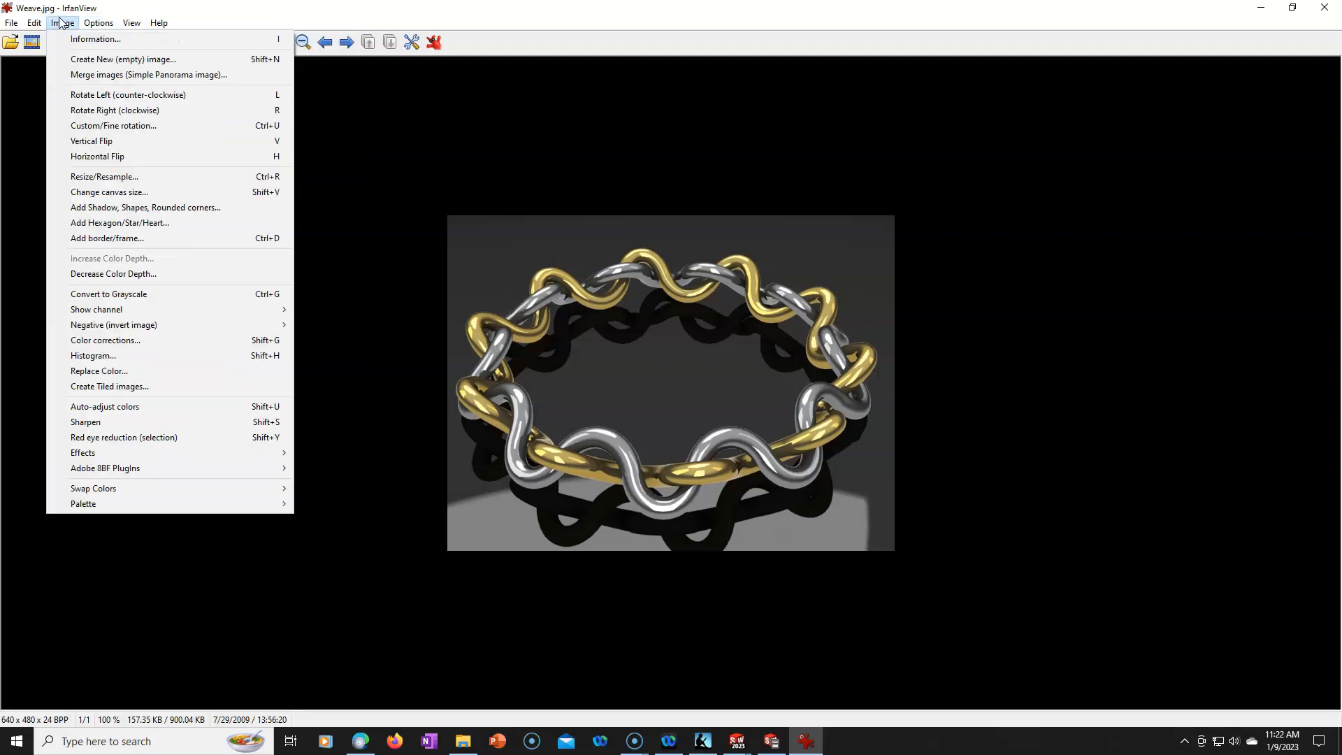
click(85, 179)
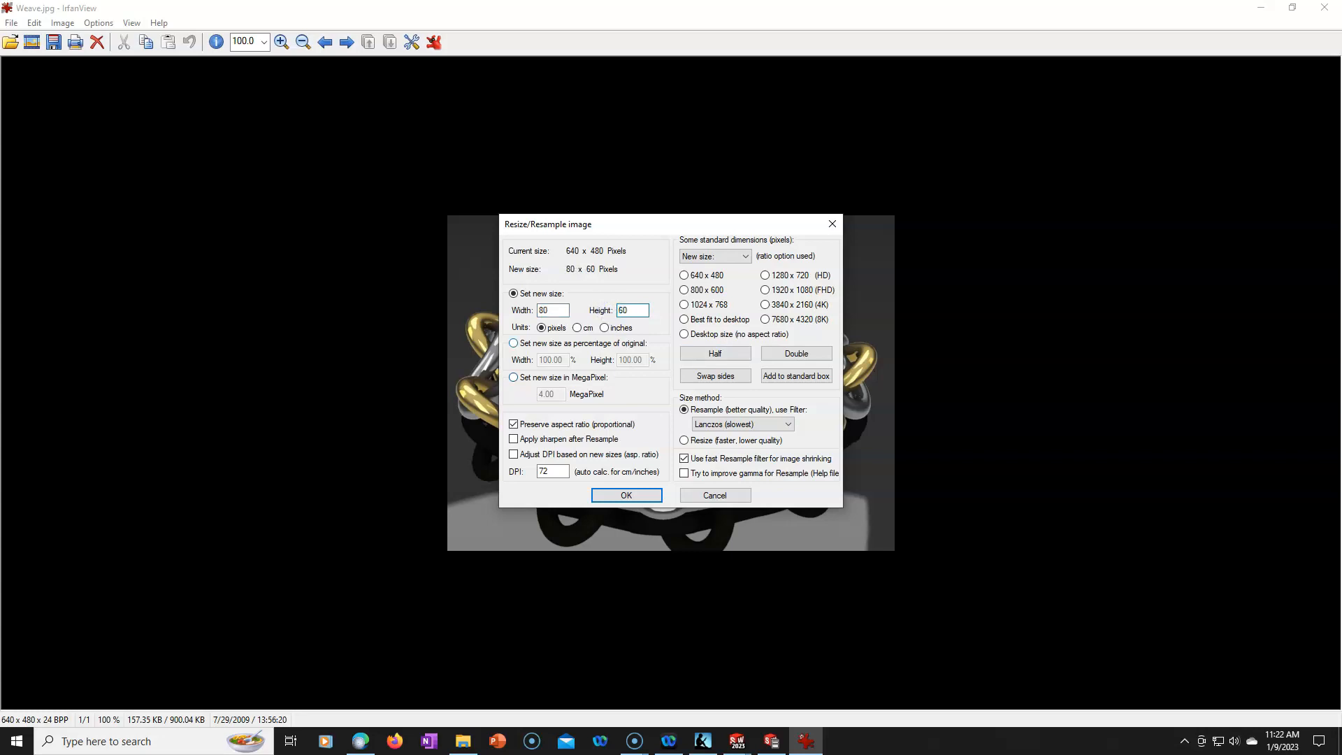
click(625, 496)
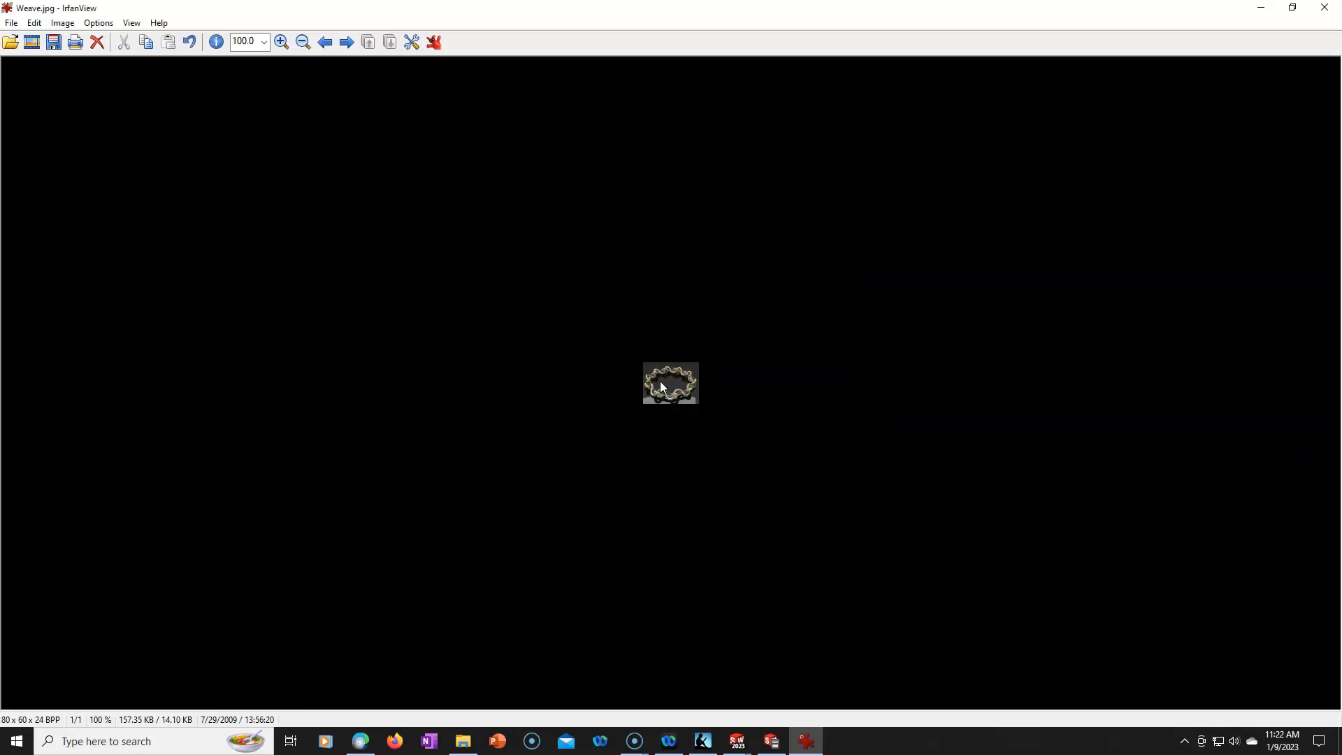
click(33, 23)
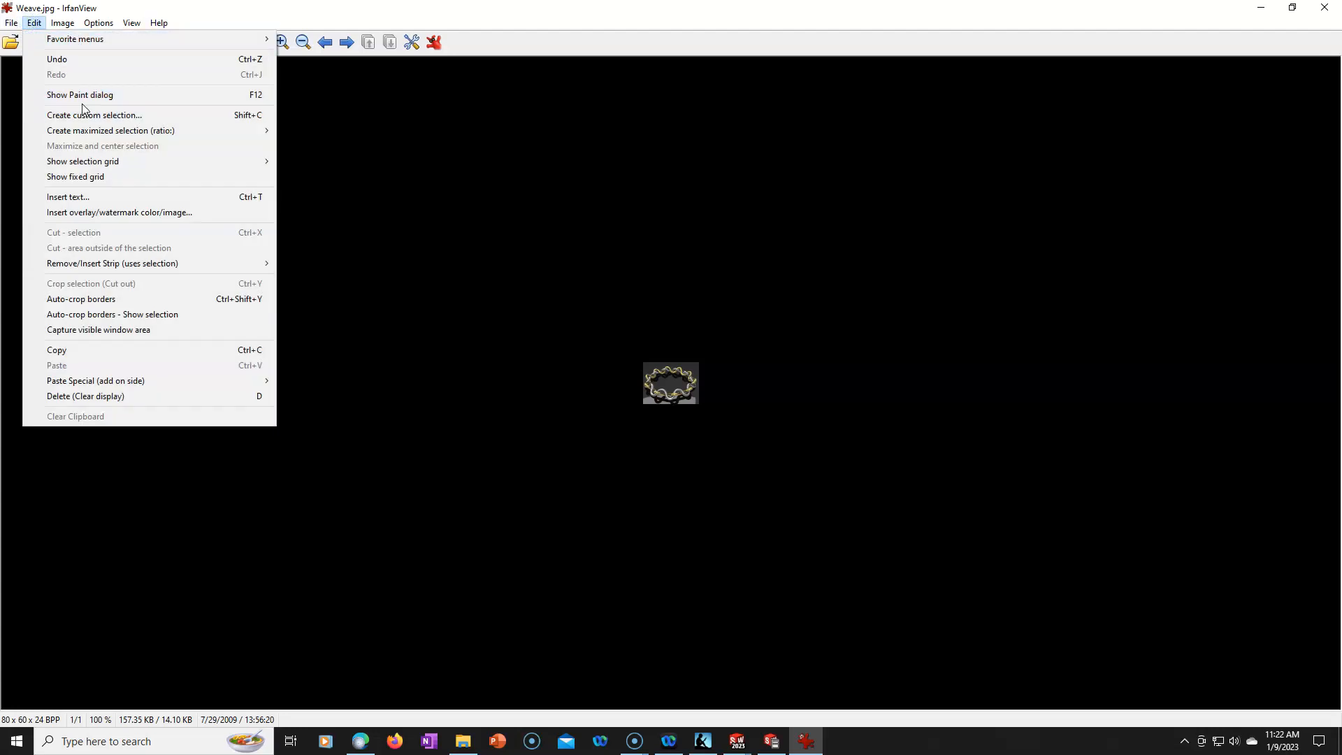
click(78, 344)
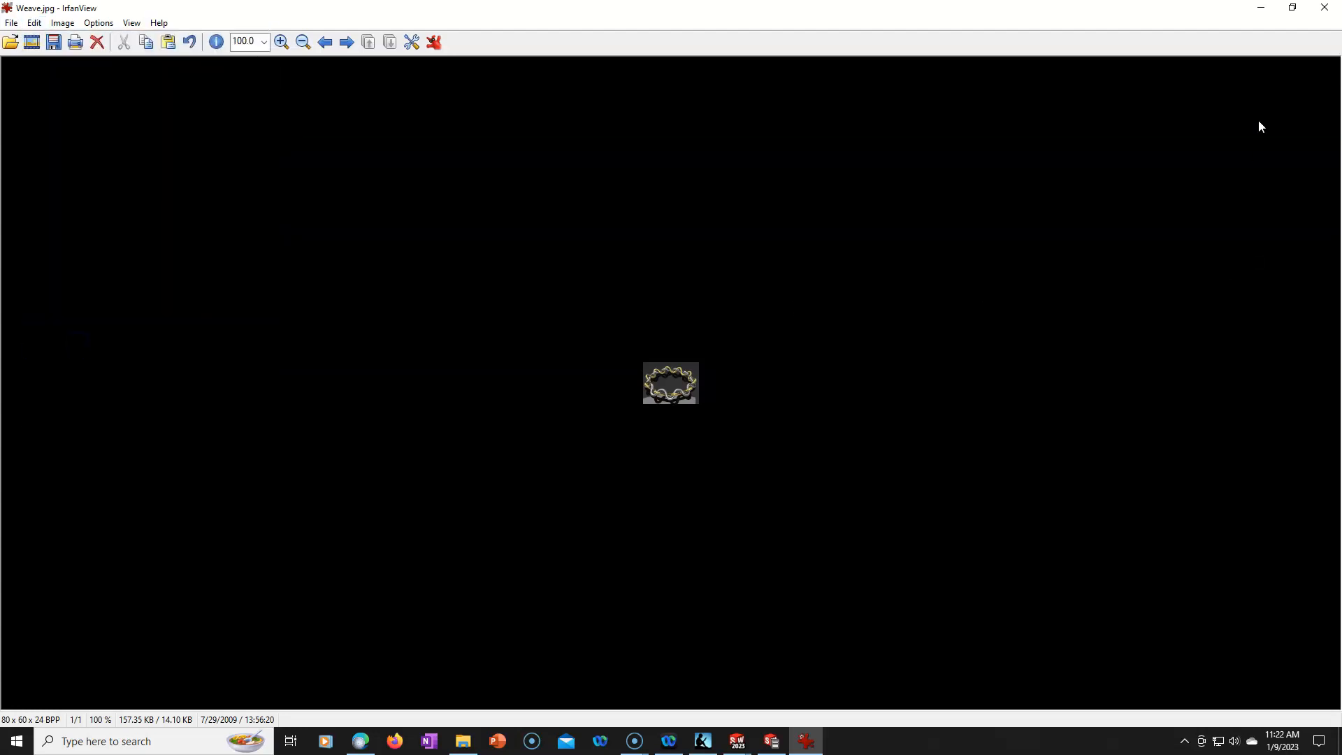
Step: Switch to the EX1 Block drawing in SOLIDWORKS and paste the copied image into its sheet format, just above the title block
click(1261, 8)
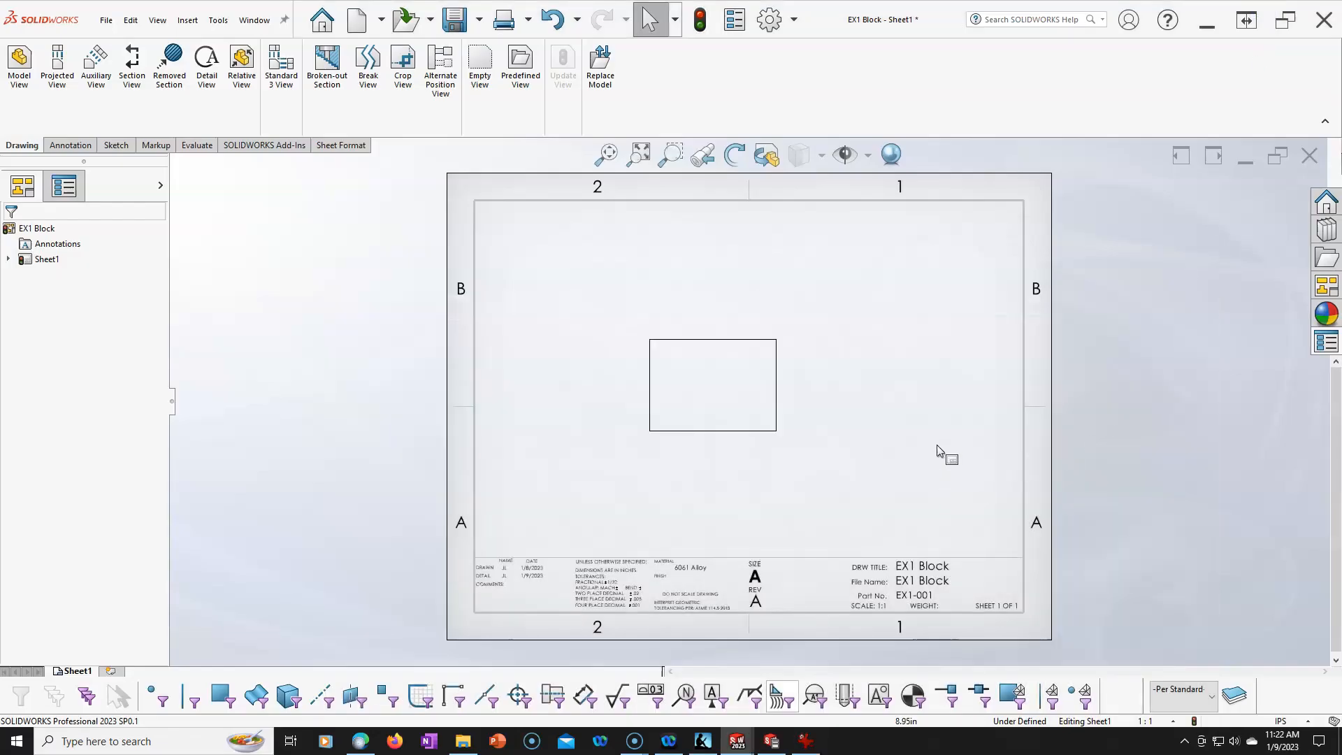
right_click(925, 429)
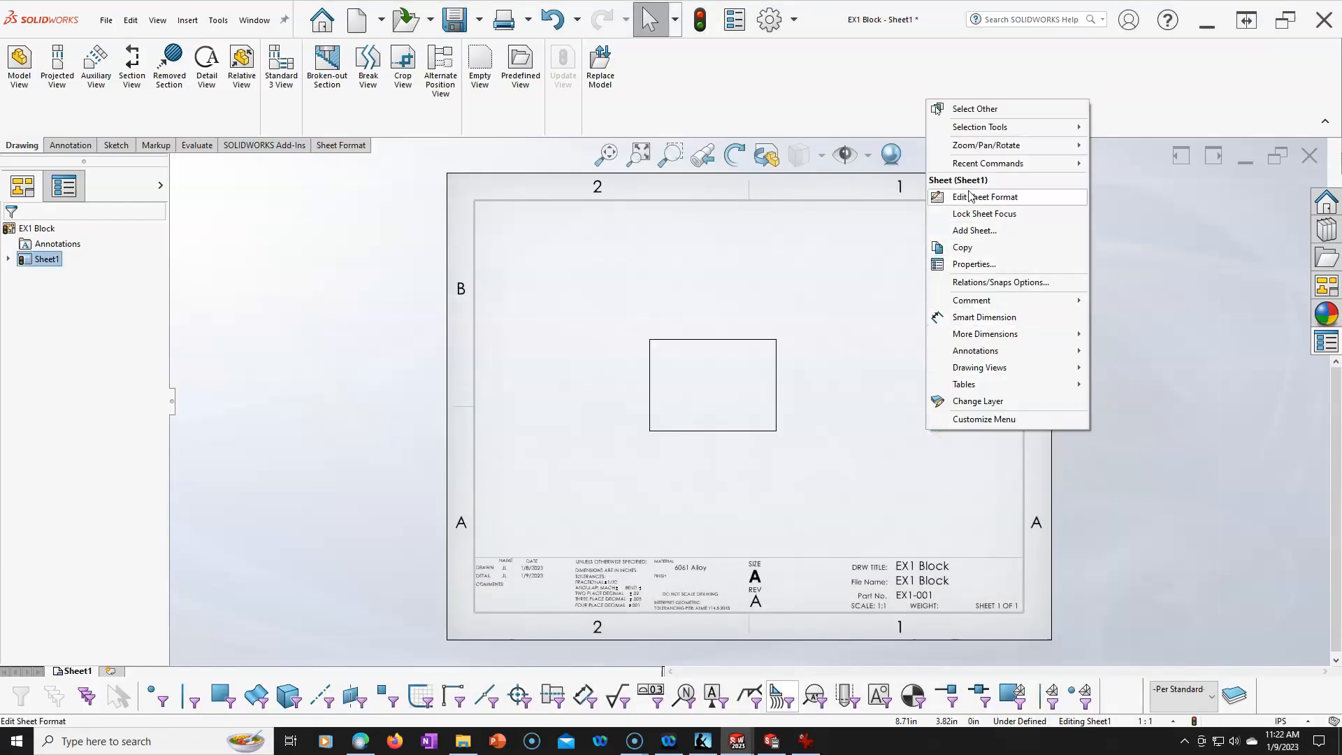
click(969, 197)
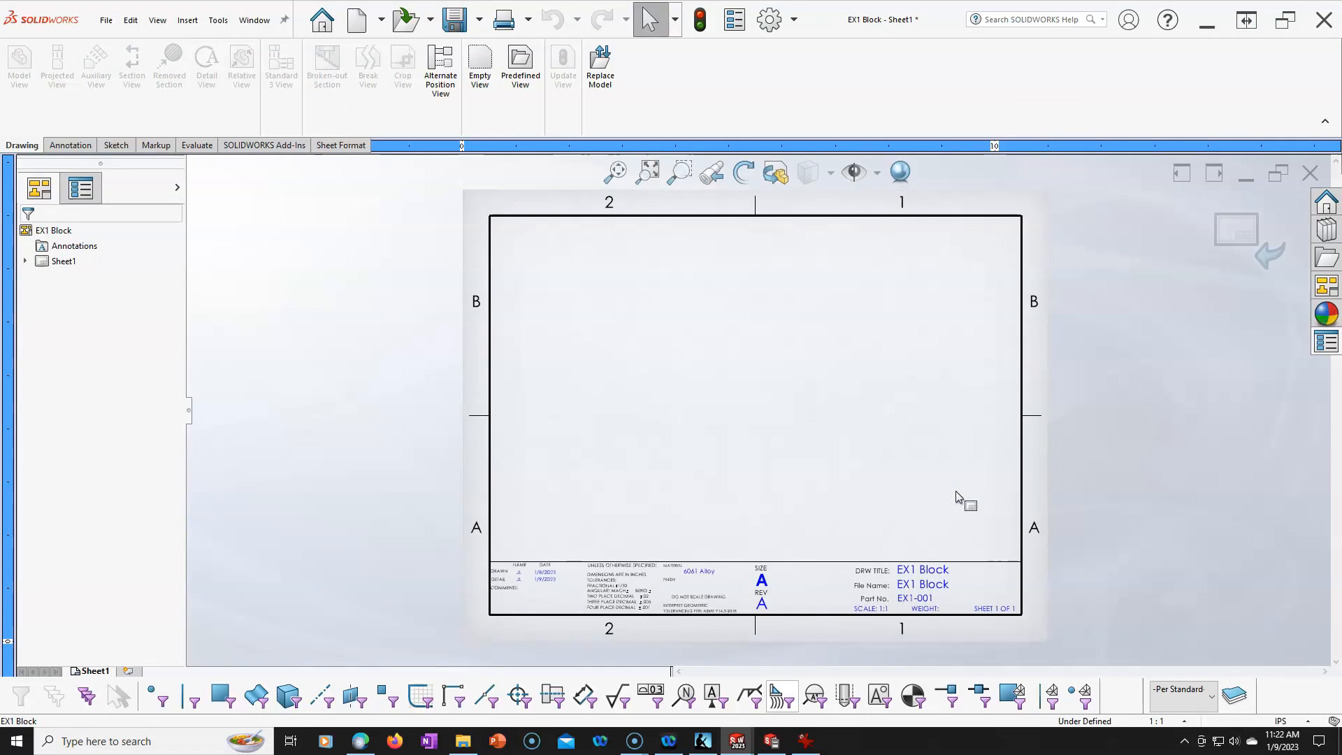
key(ctrl+v)
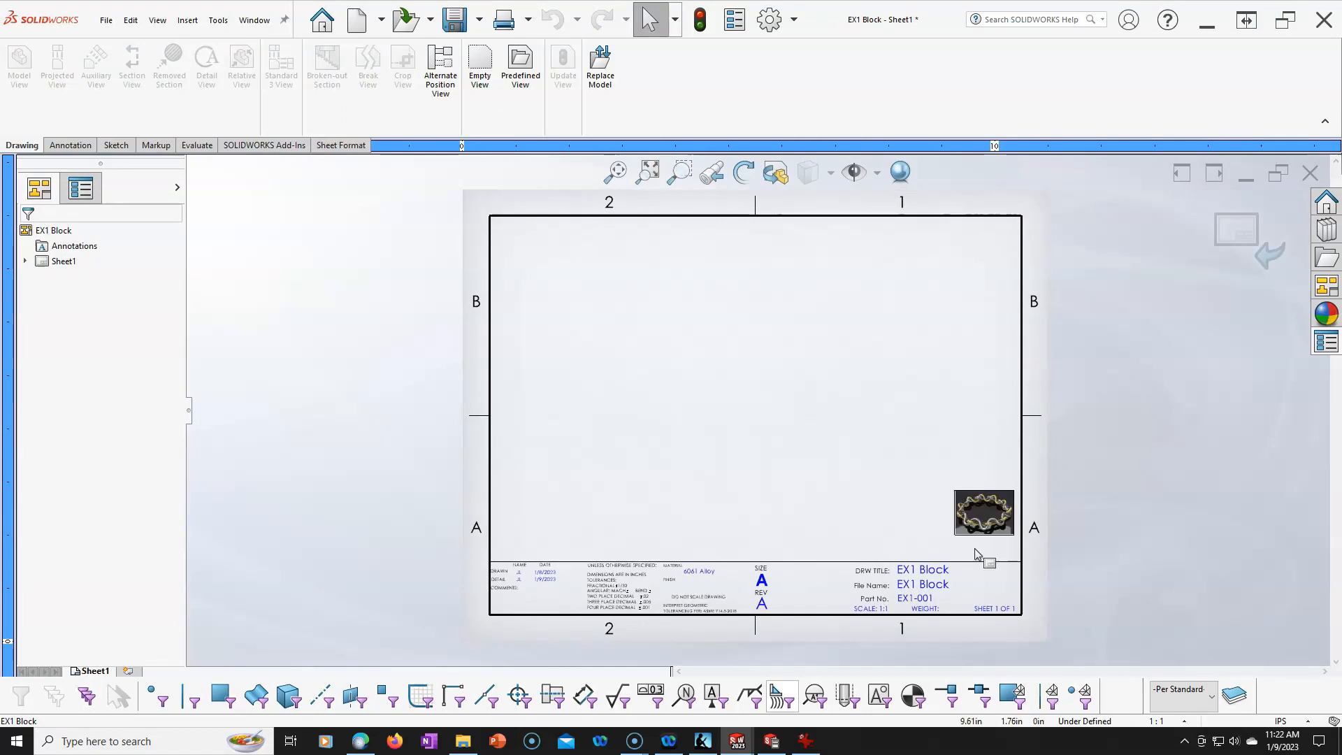
Step: Shrink the pasted image and move it into the empty title block area between the SIZE/REV and DRW TITLE fields
scroll(973, 548, down, 5)
click(888, 402)
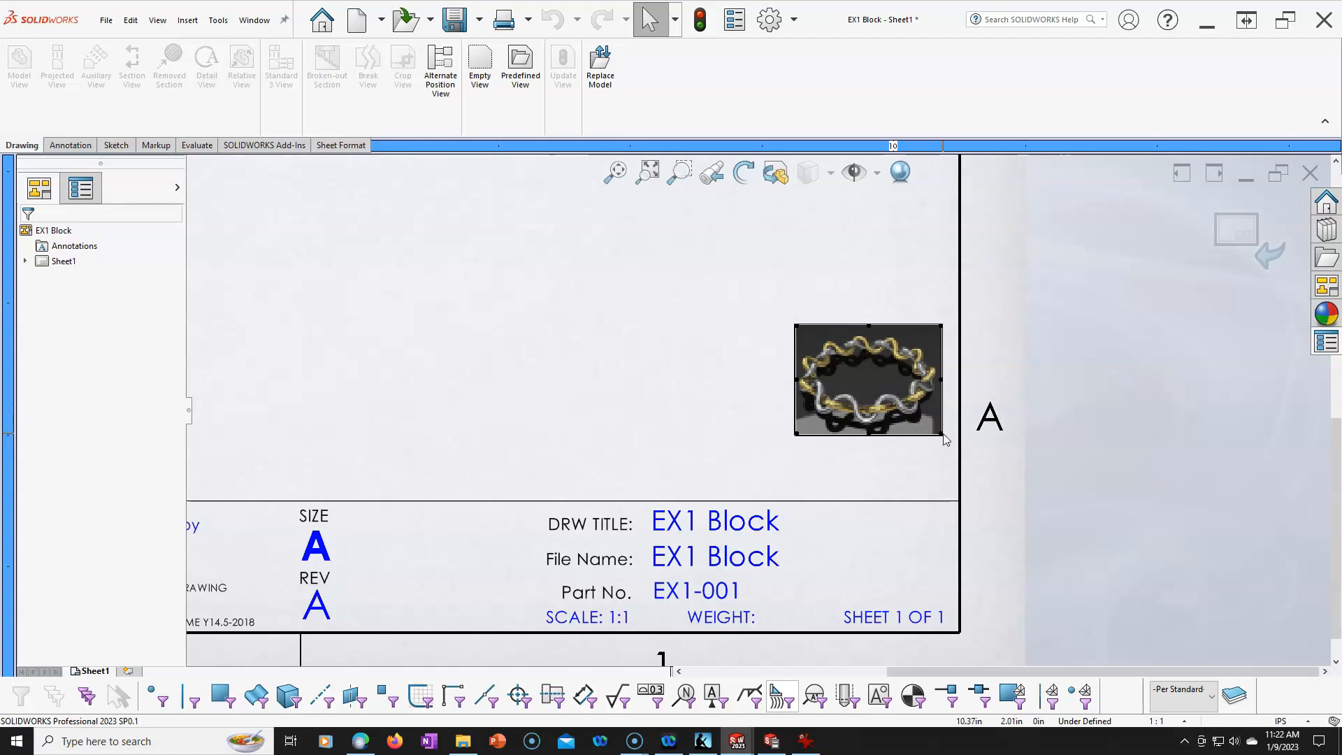
drag(940, 432, 894, 399)
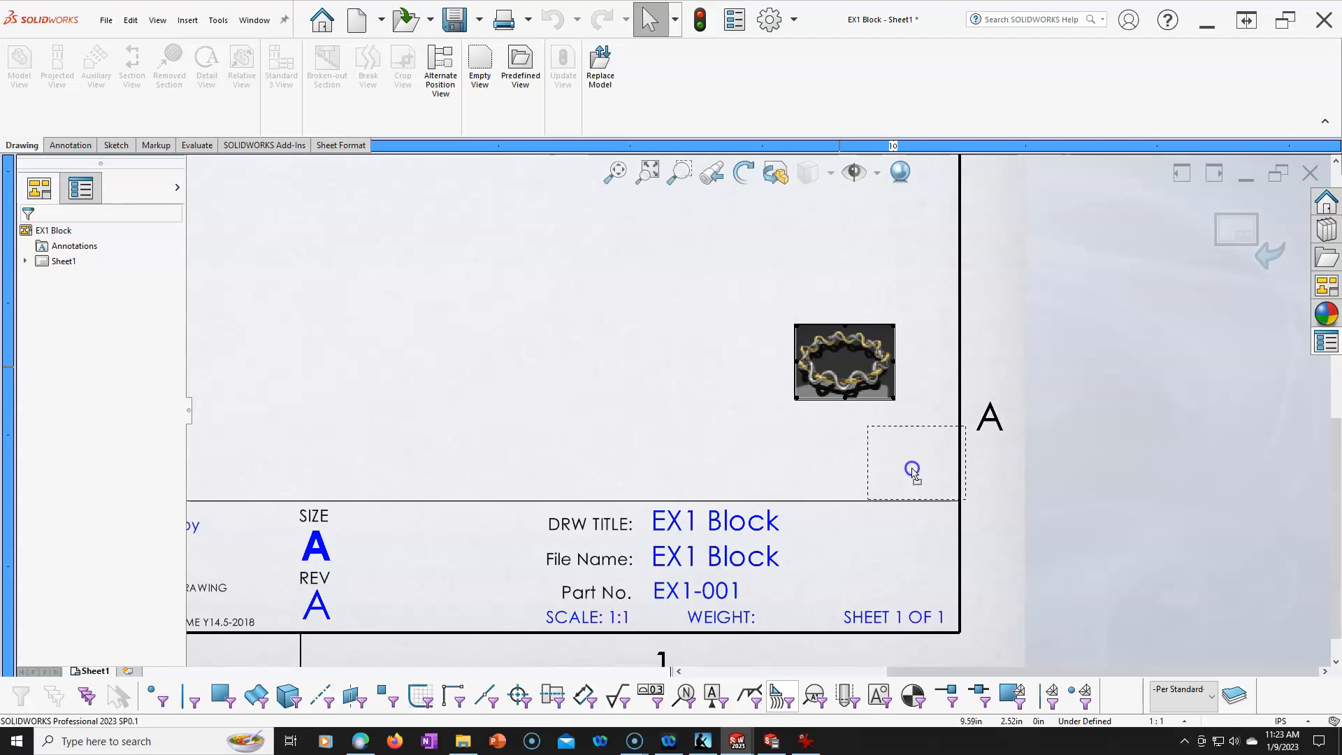
mouse_move(393, 547)
mouse_down()
mouse_move(426, 563)
mouse_move(412, 547)
mouse_up()
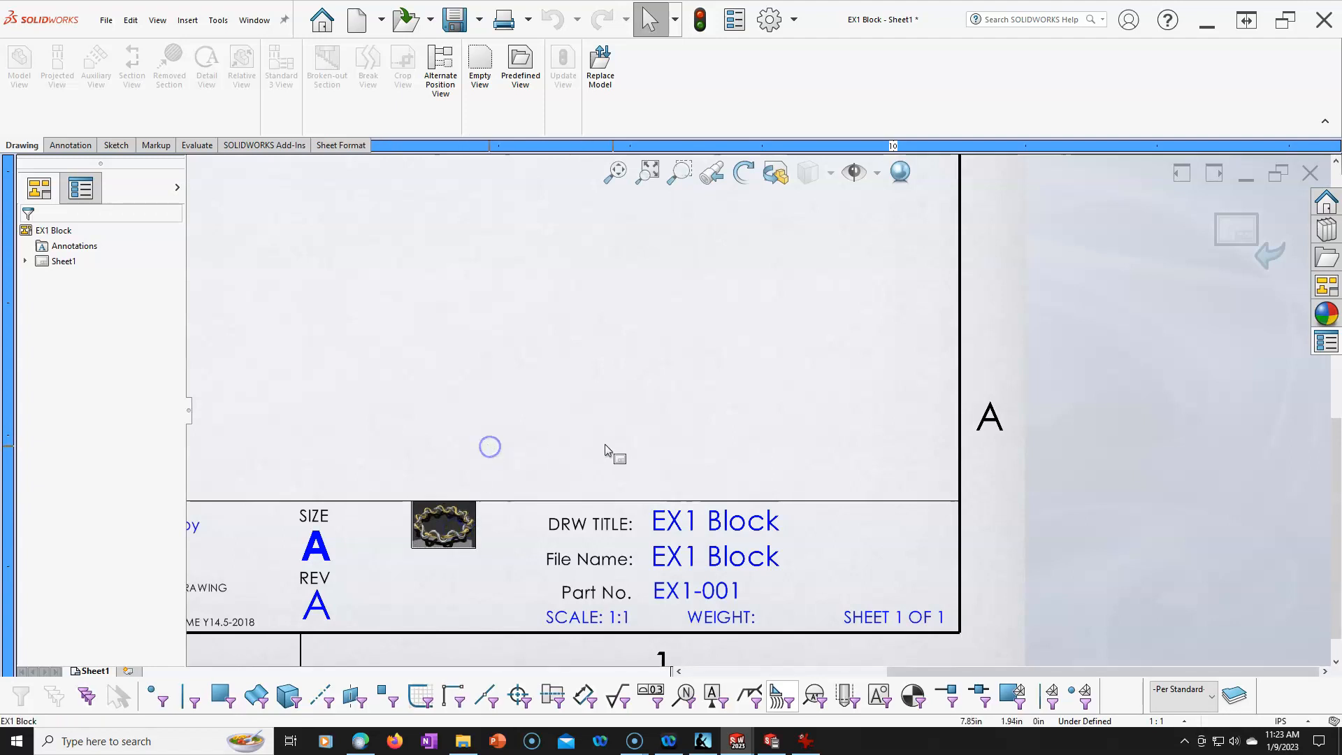
Step: Sketch a circle with a radius of about 0.085 in below the image in the title block
scroll(614, 449, up, 3)
scroll(569, 402, down, 5)
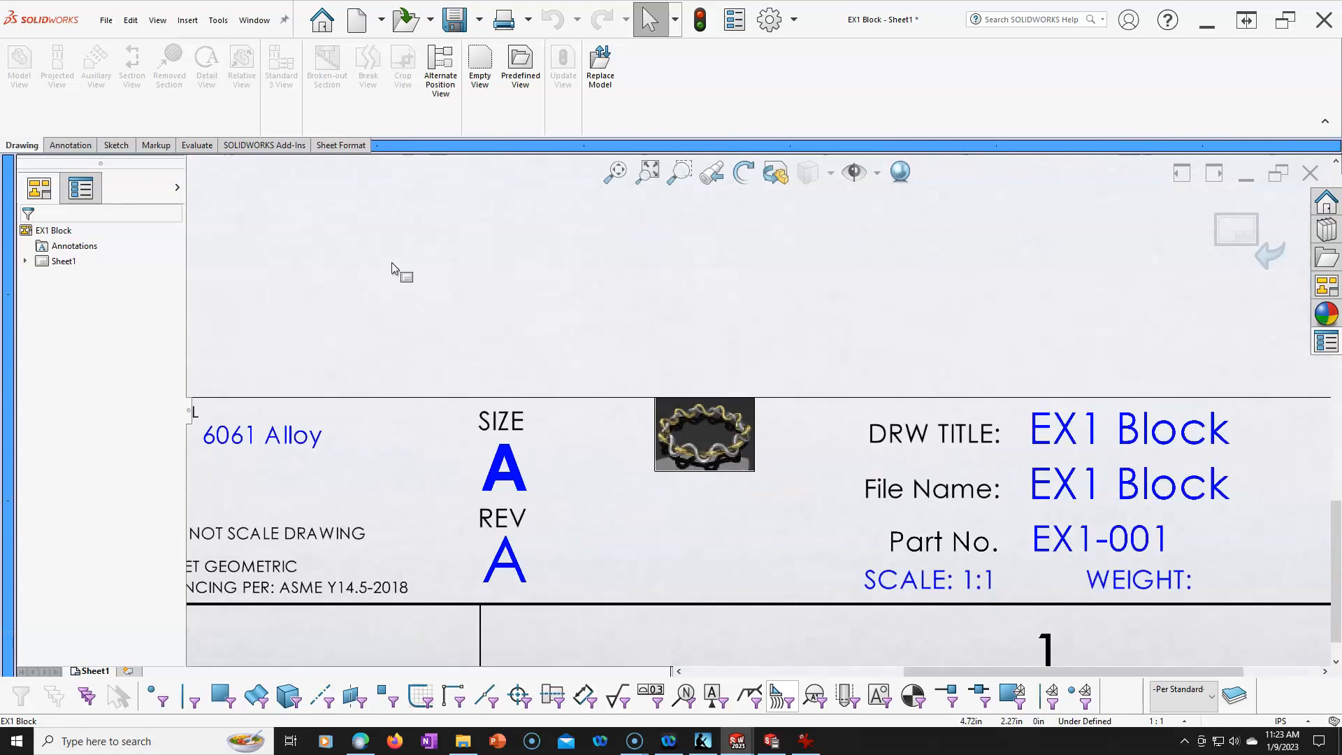
click(116, 145)
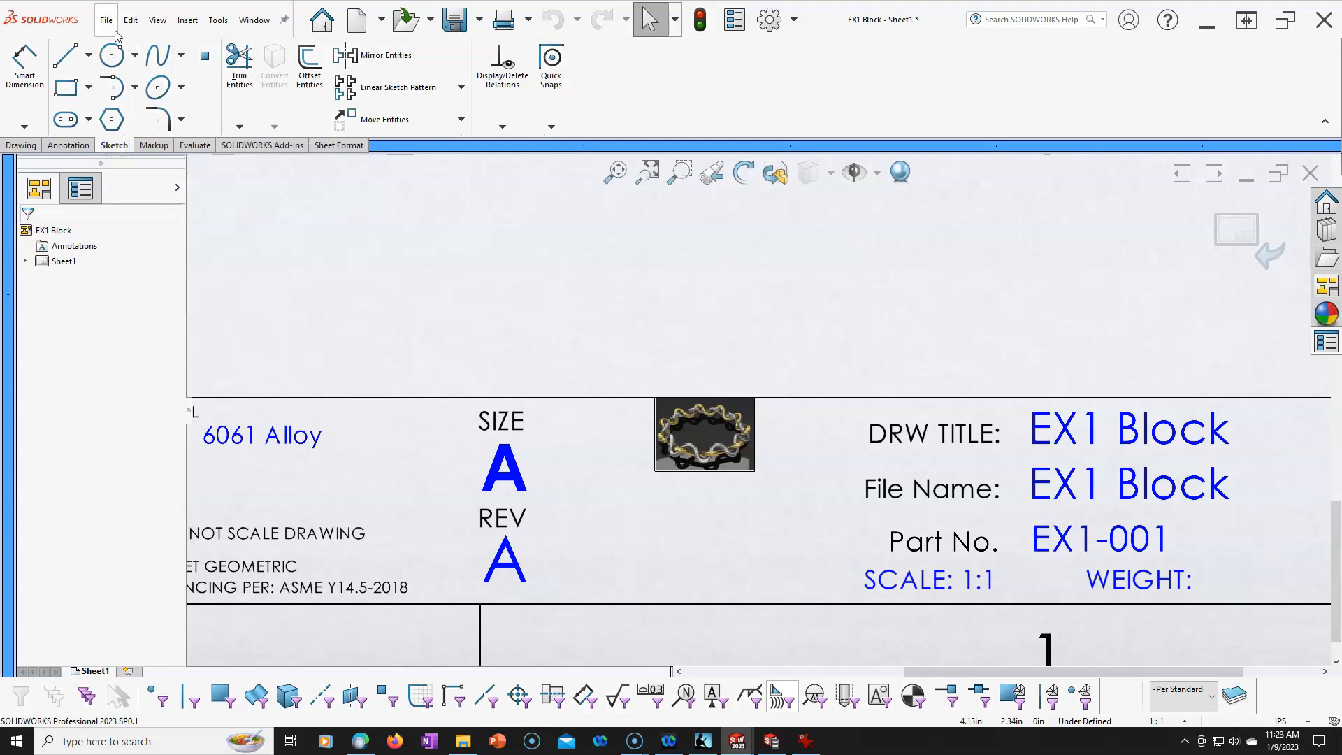
click(110, 53)
scroll(674, 538, down, 3)
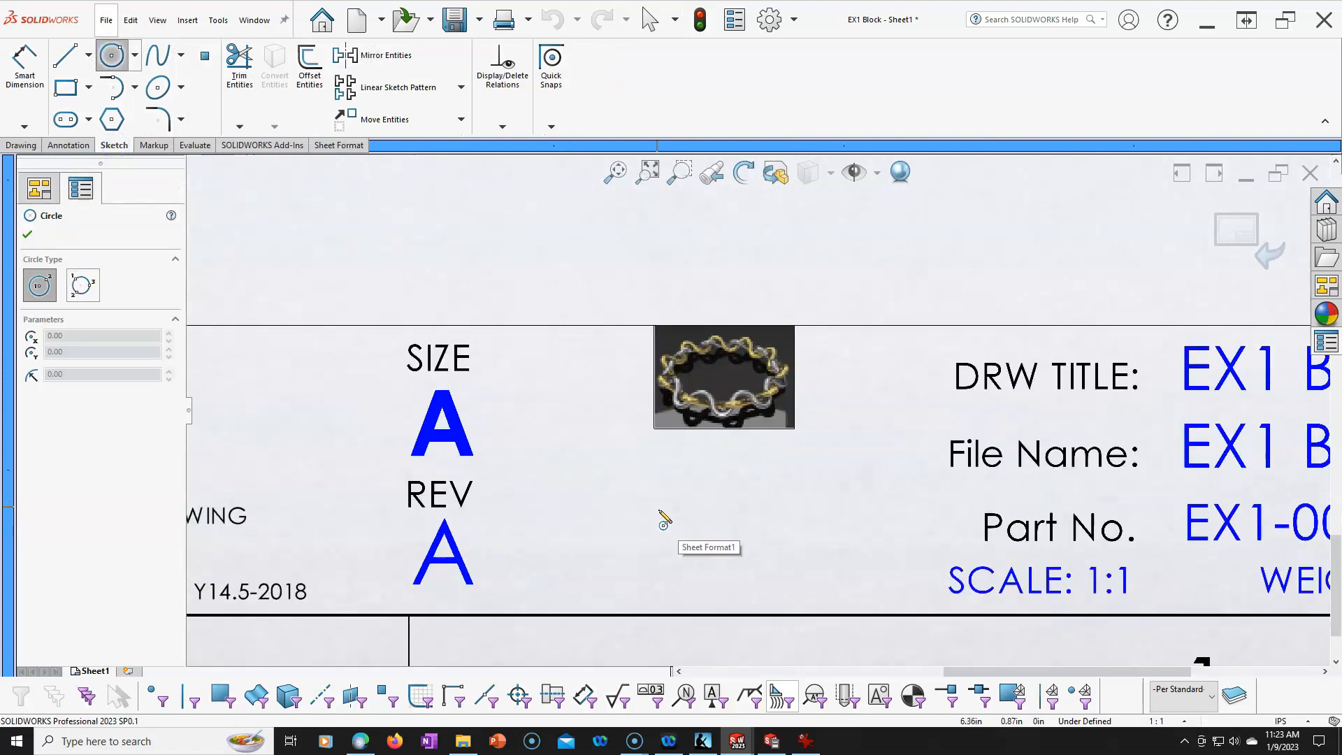
click(644, 497)
click(662, 515)
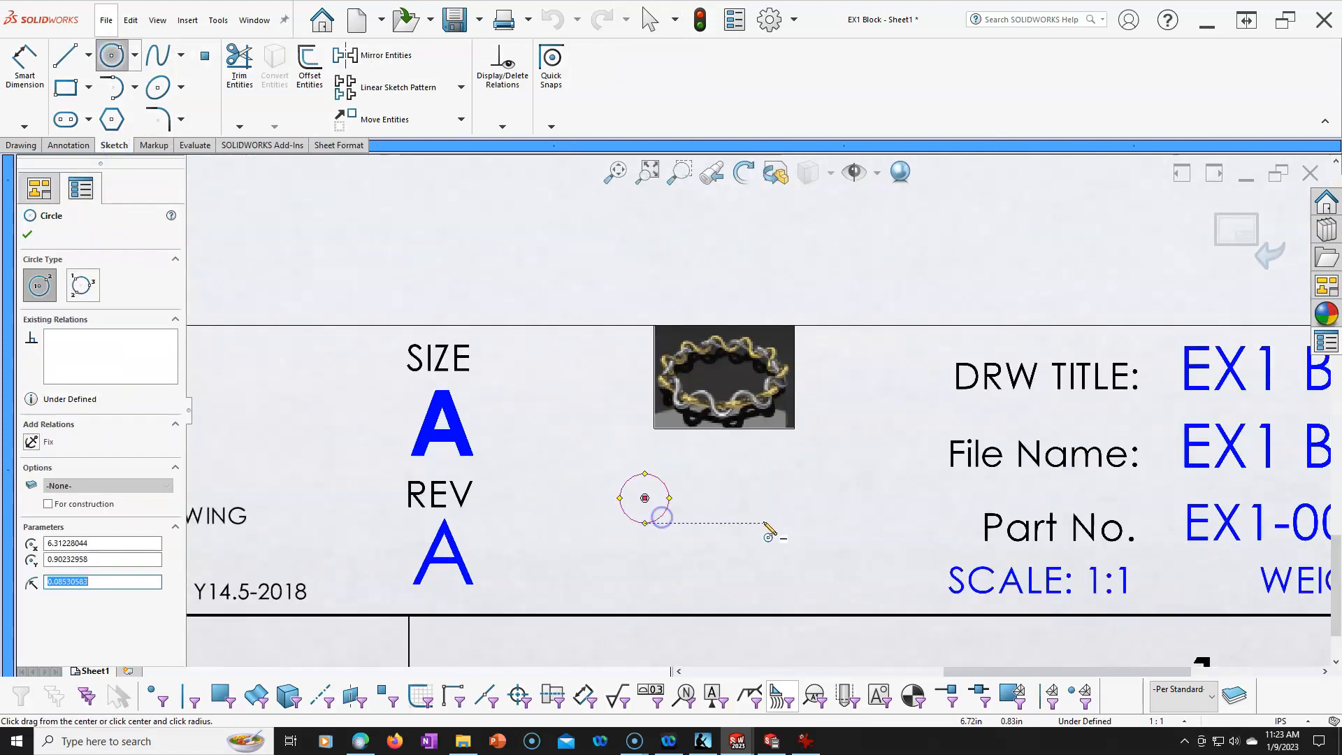
right_click(764, 525)
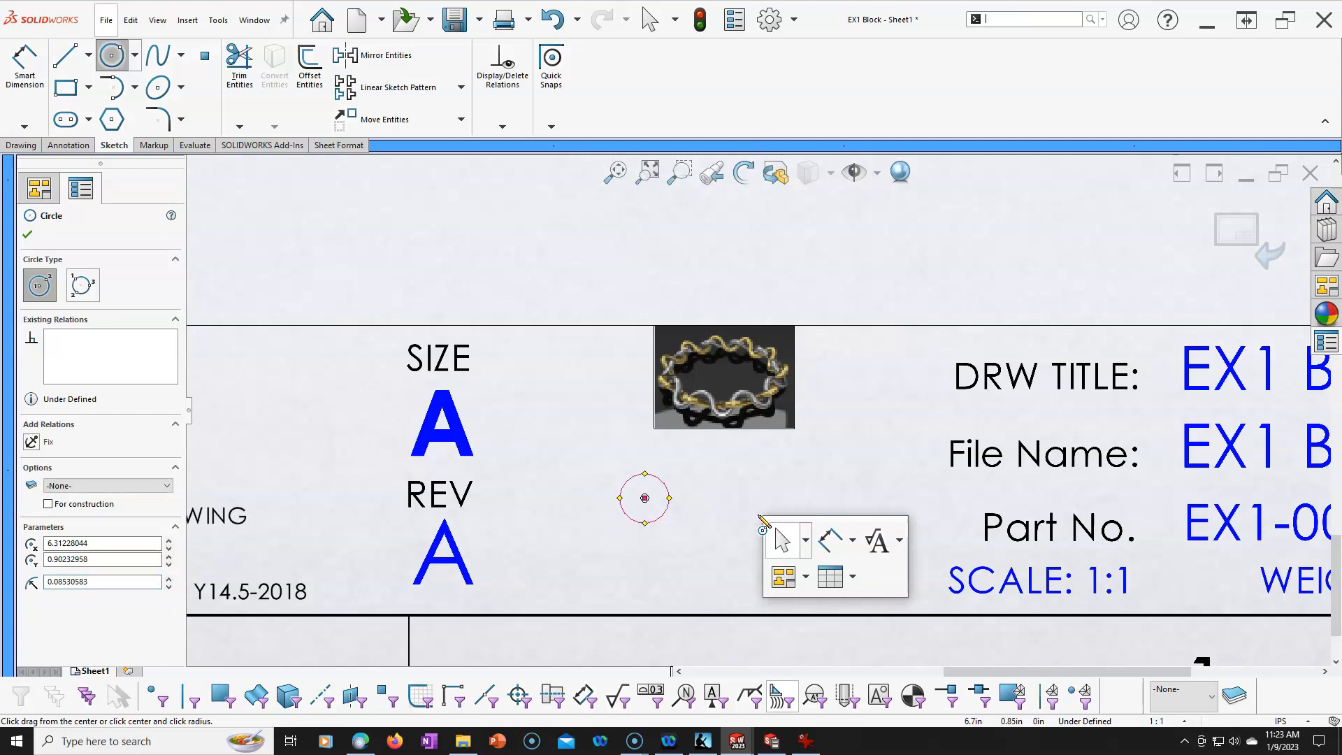
right_click(698, 475)
click(730, 483)
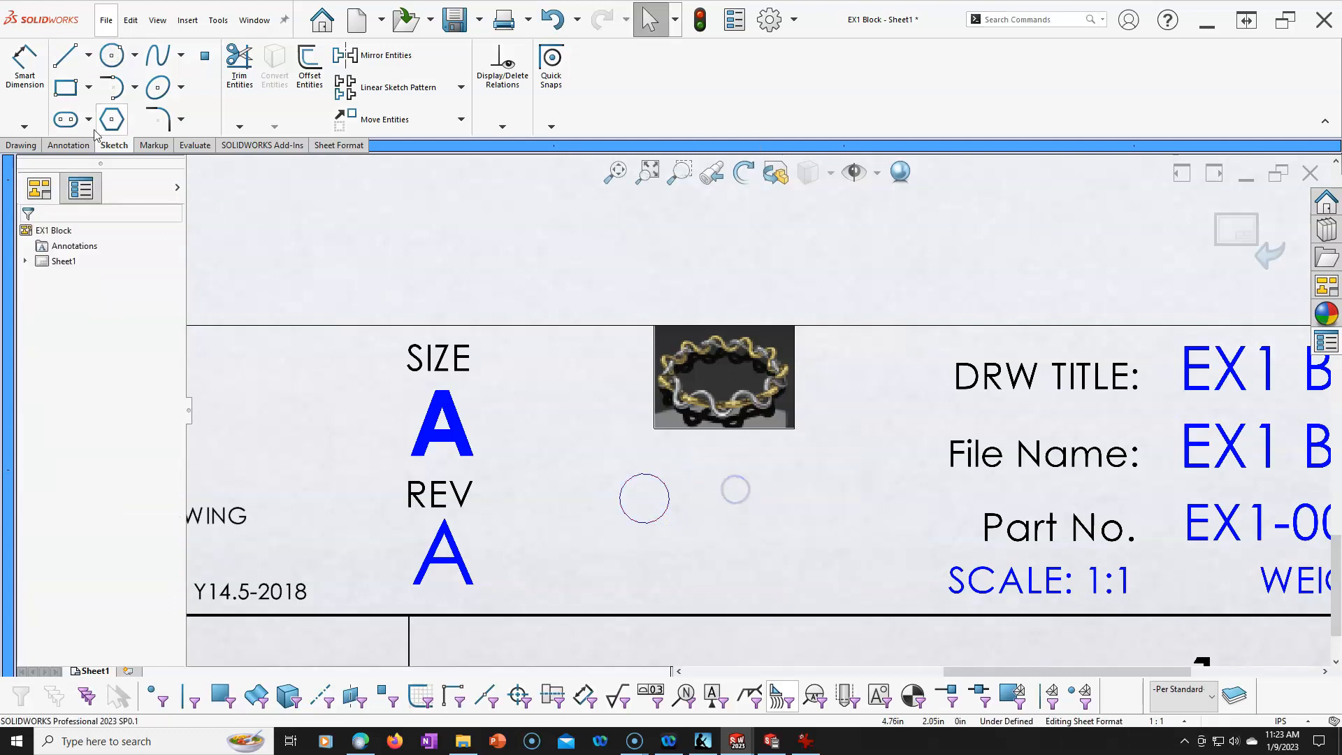
Step: Sketch a horizontal centerline across the circle, extending well past its right side
click(90, 56)
click(95, 96)
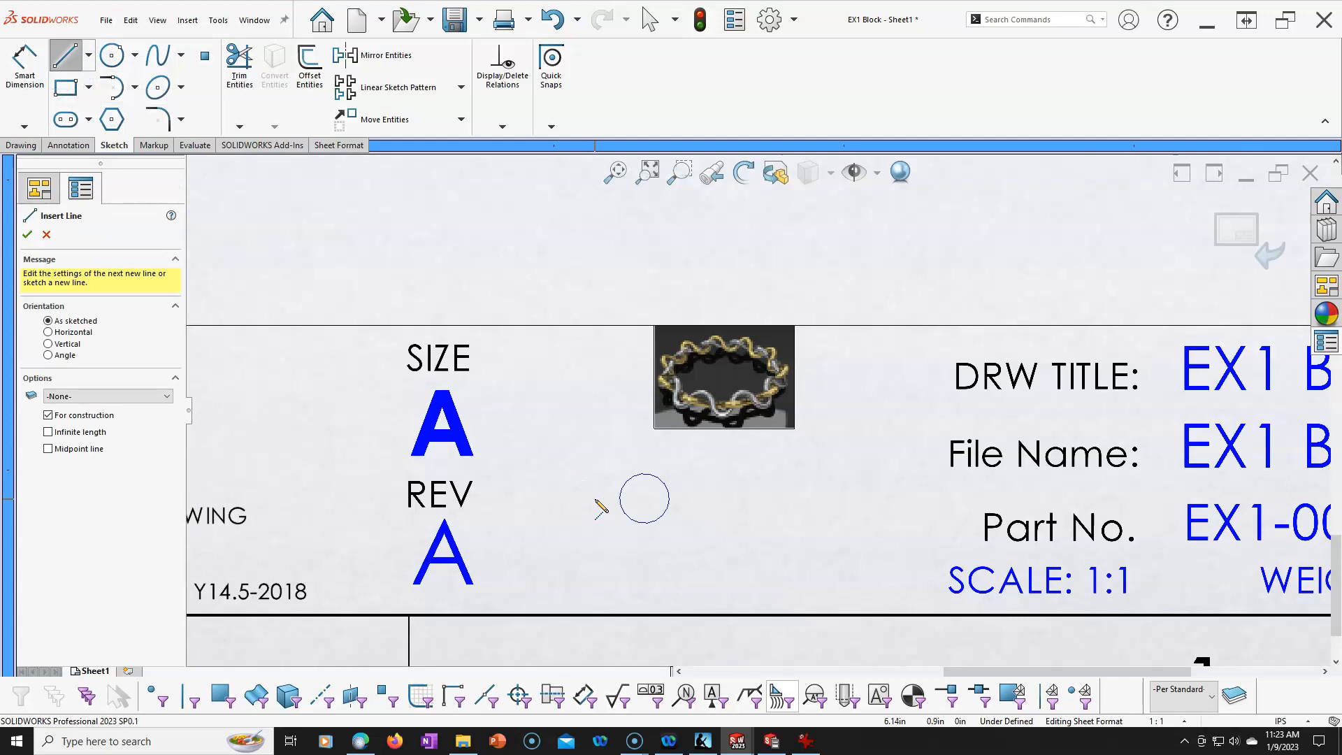
click(596, 497)
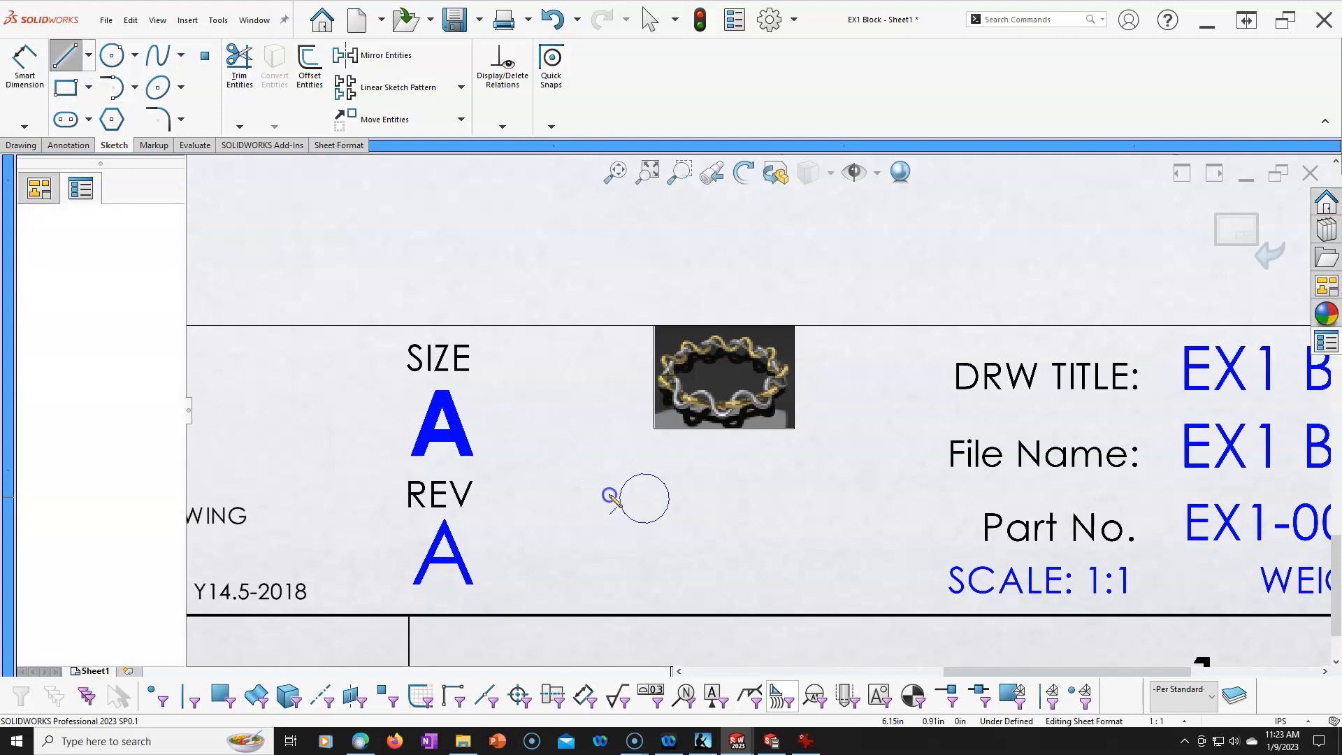
click(794, 499)
right_click(742, 513)
click(774, 525)
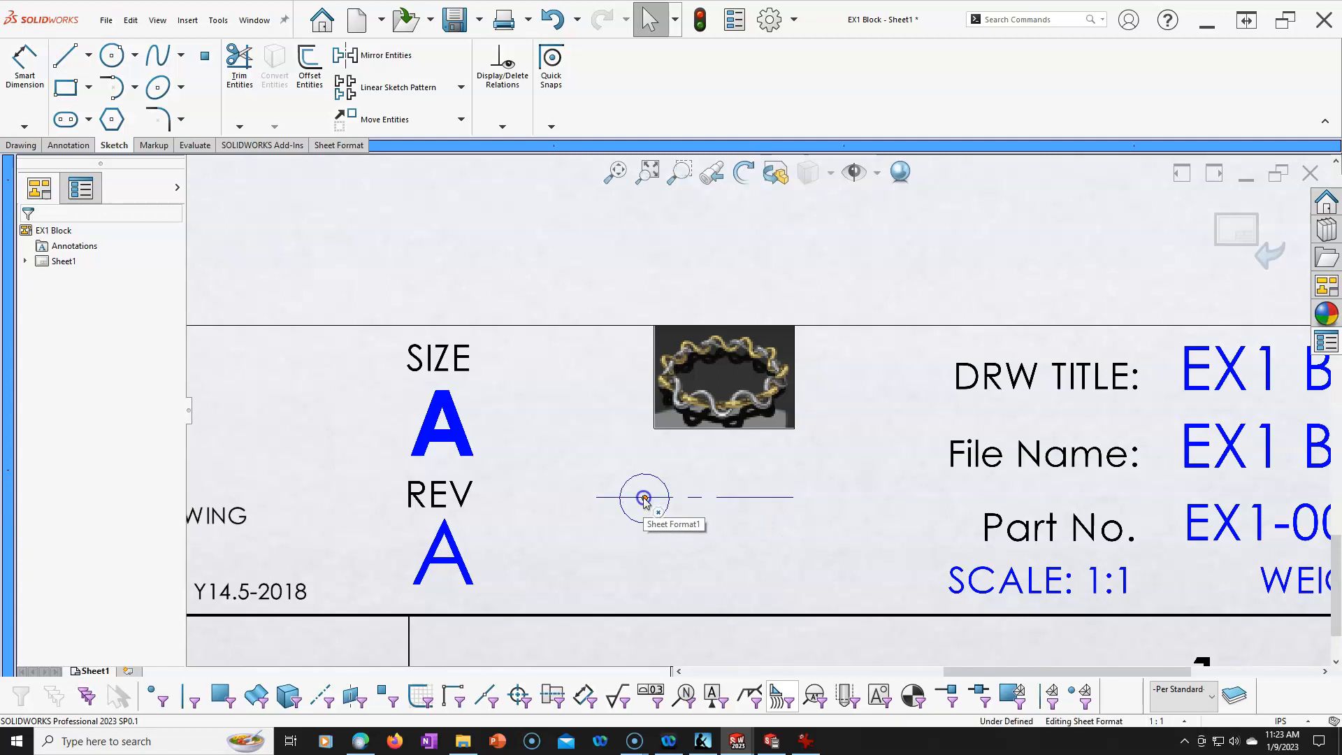
Step: Make the circle's center point coincident with the centerline
click(644, 497)
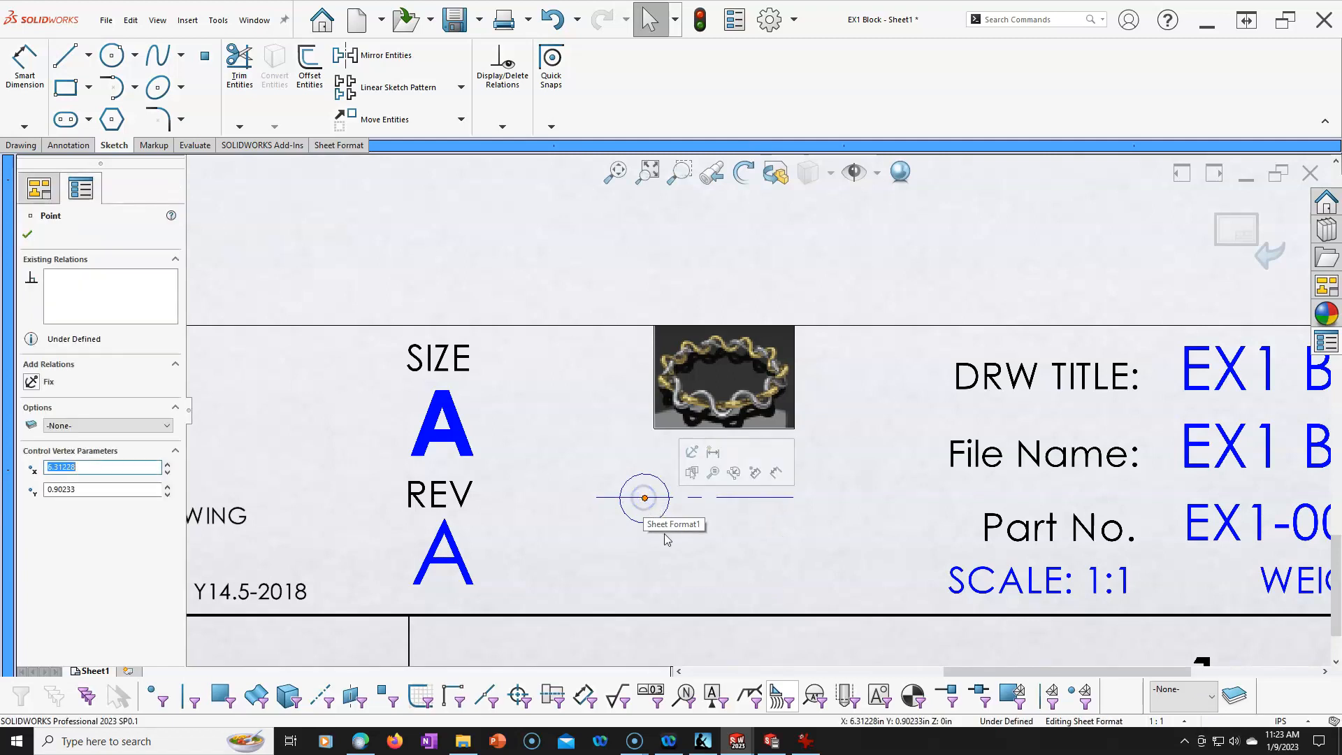
ctrl+click(695, 497)
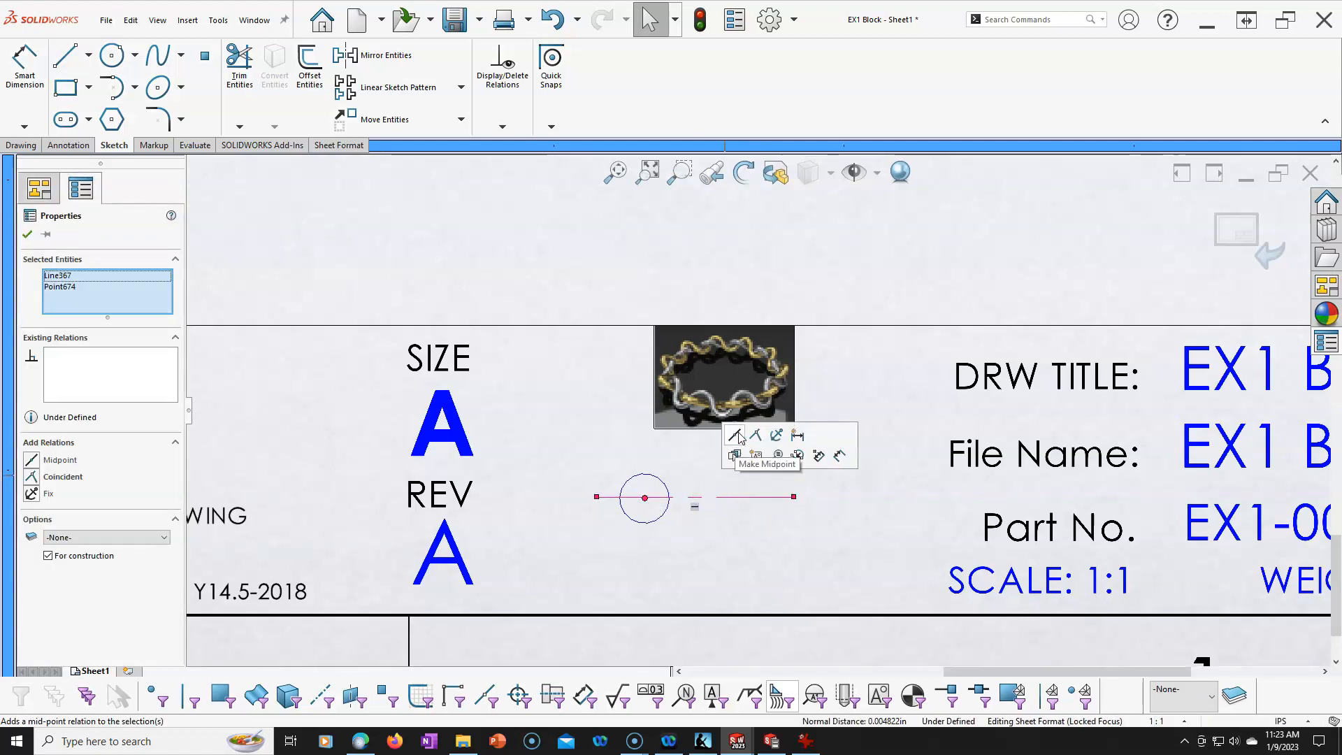
click(704, 583)
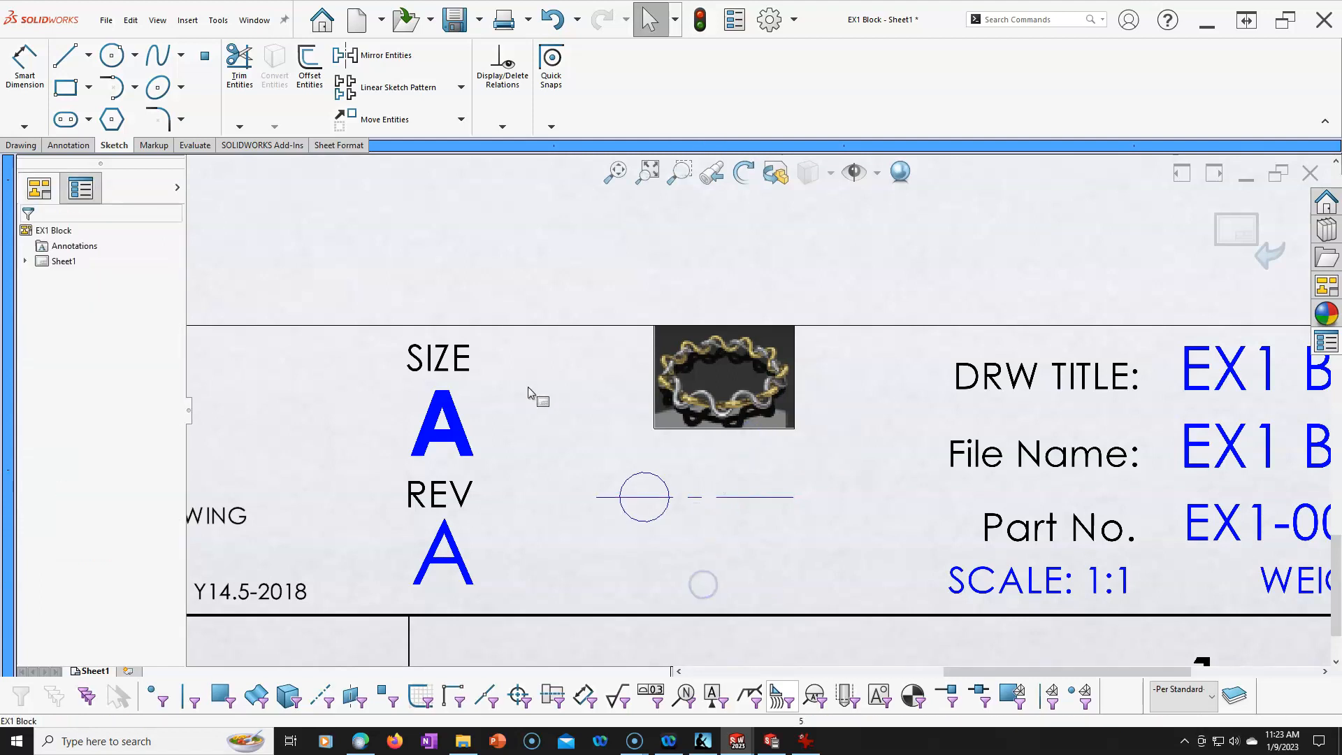
Step: Sketch a larger concentric circle with a radius of about 0.13 in around the first circle
click(111, 55)
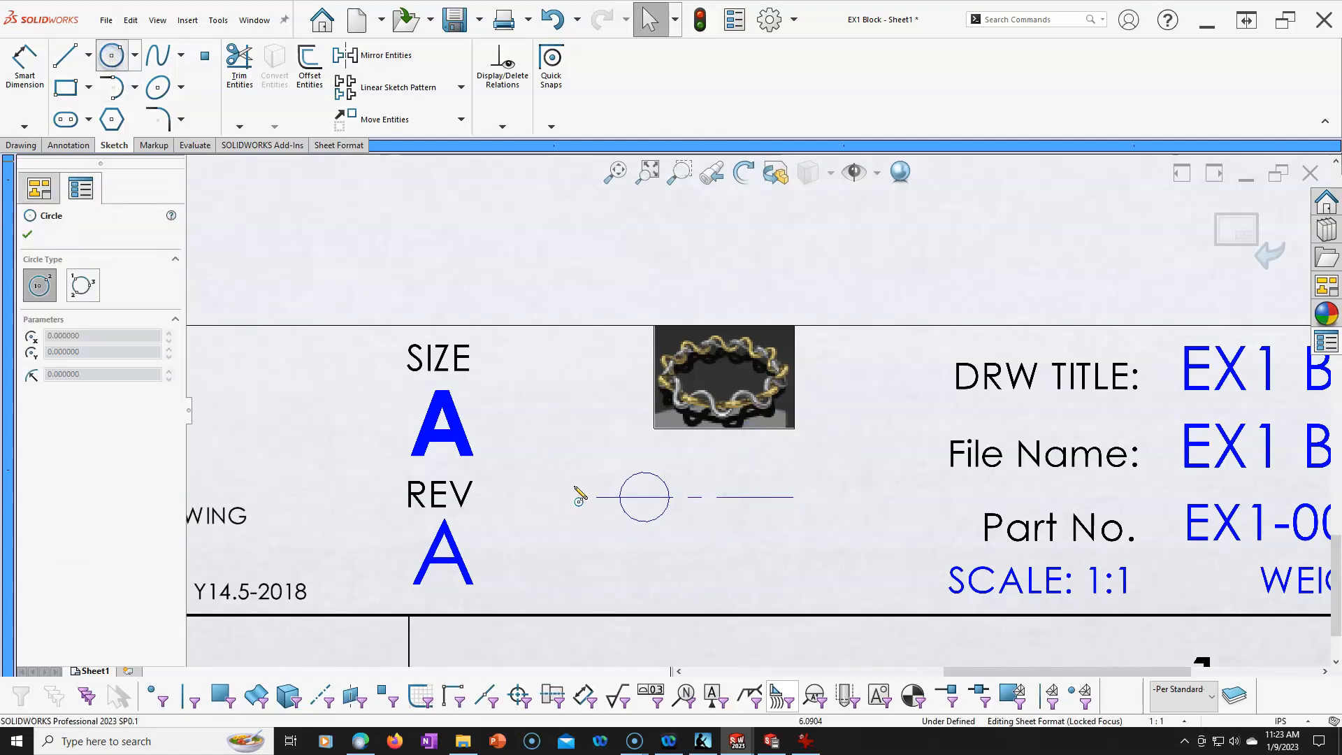
click(644, 497)
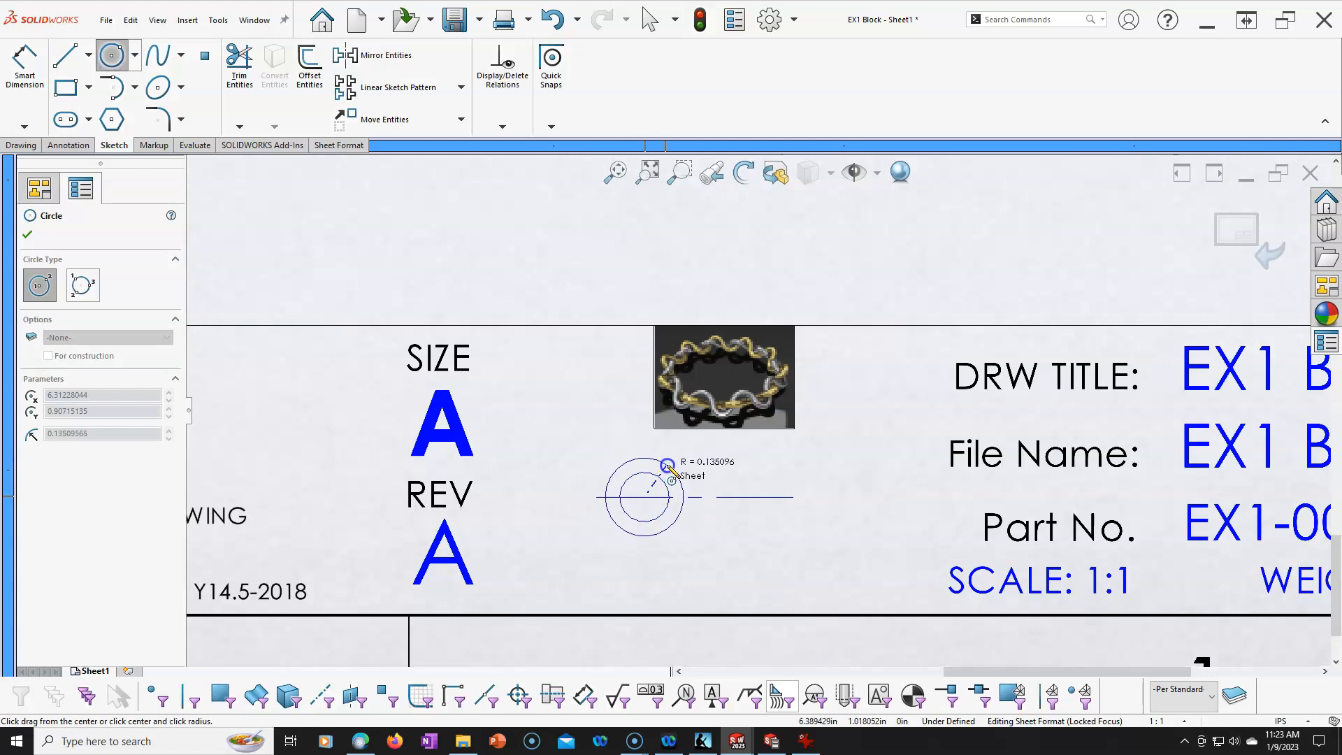
click(668, 467)
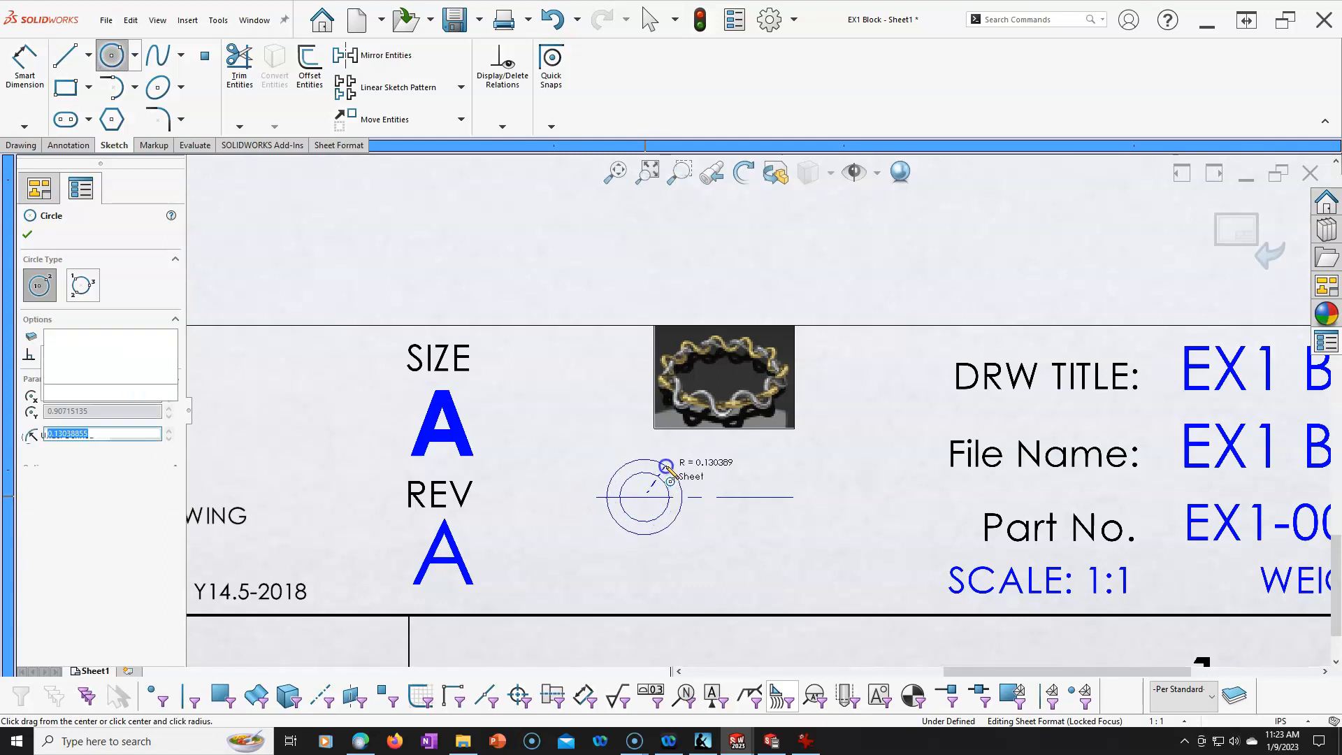
Step: Sketch a closed trapezoid across the centerline to the right of the circles, with its short vertical edge facing them
click(65, 54)
drag(708, 473, 707, 513)
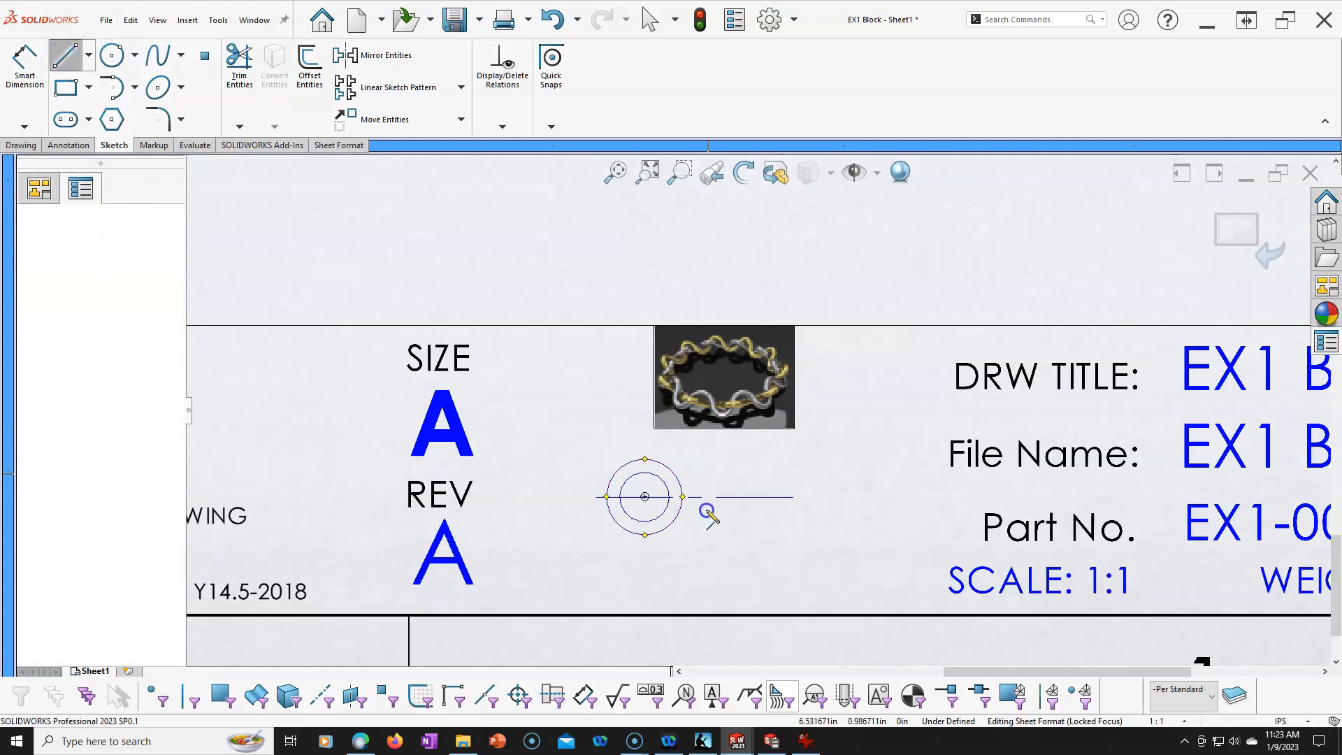
click(776, 534)
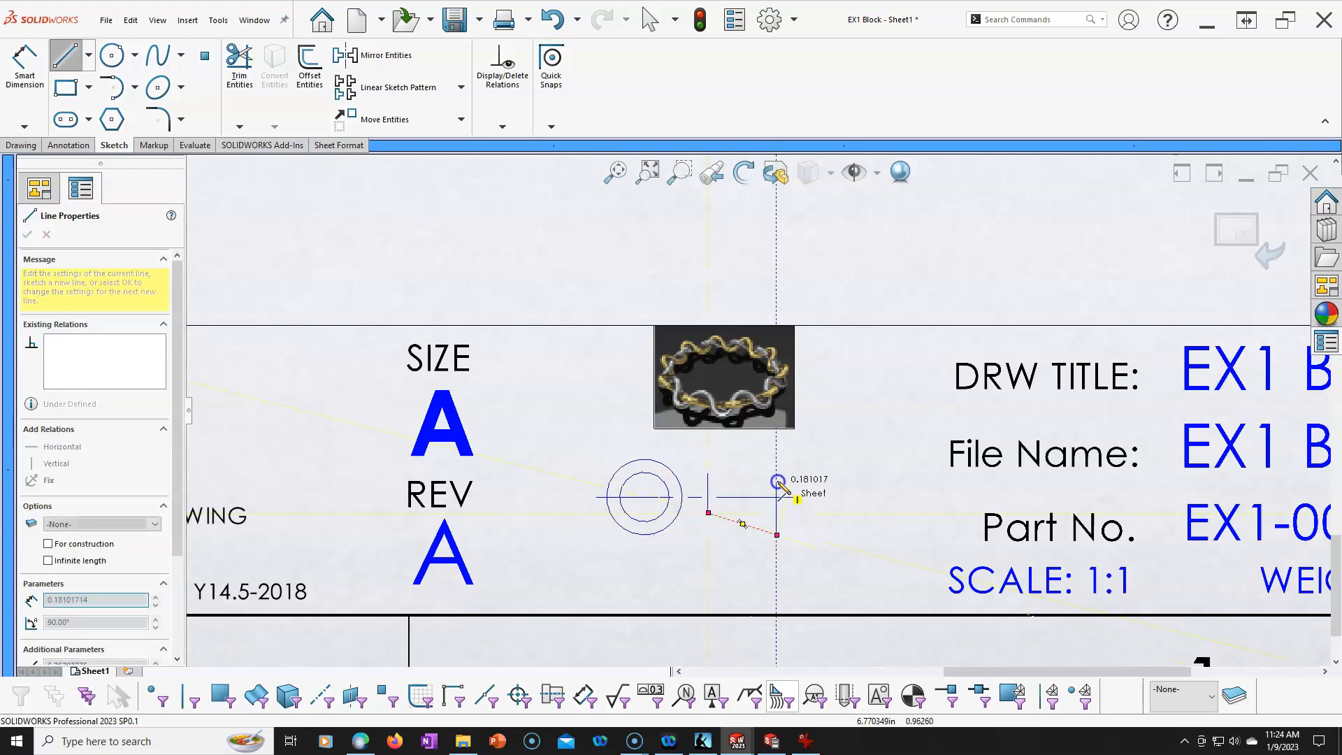
click(776, 458)
click(710, 470)
right_click(726, 480)
click(763, 491)
Step: Add a midpoint relation between the midpoint of the trapezoid's short vertical edge and the centerline
scroll(754, 493, down, 1)
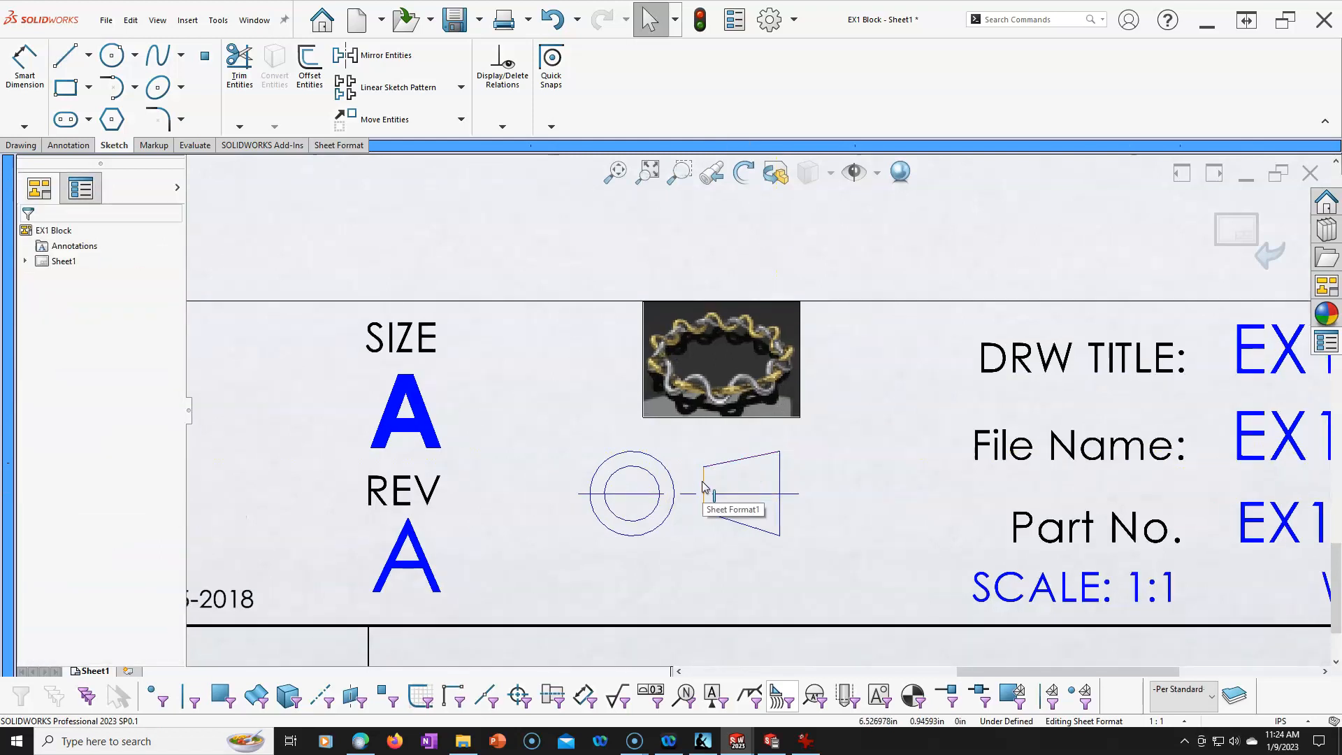
right_click(702, 488)
click(753, 471)
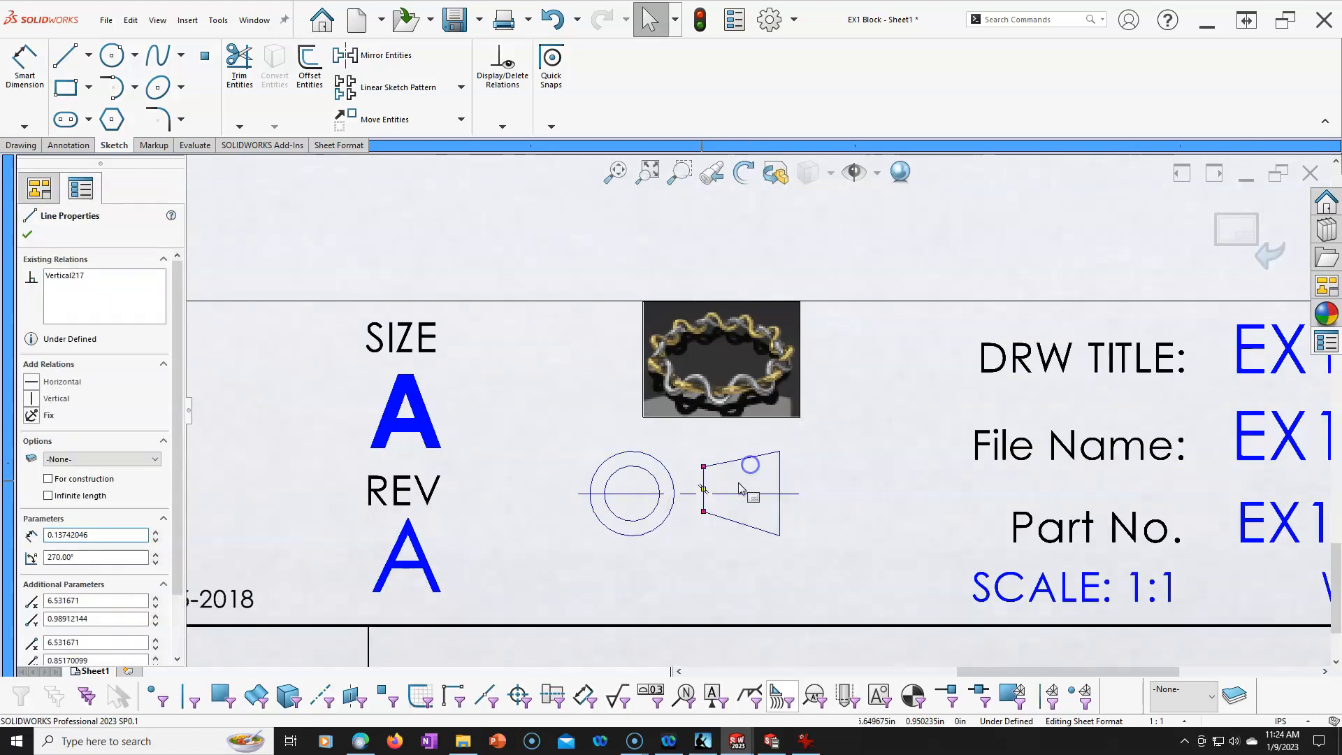
click(733, 493)
ctrl+click(703, 489)
click(772, 428)
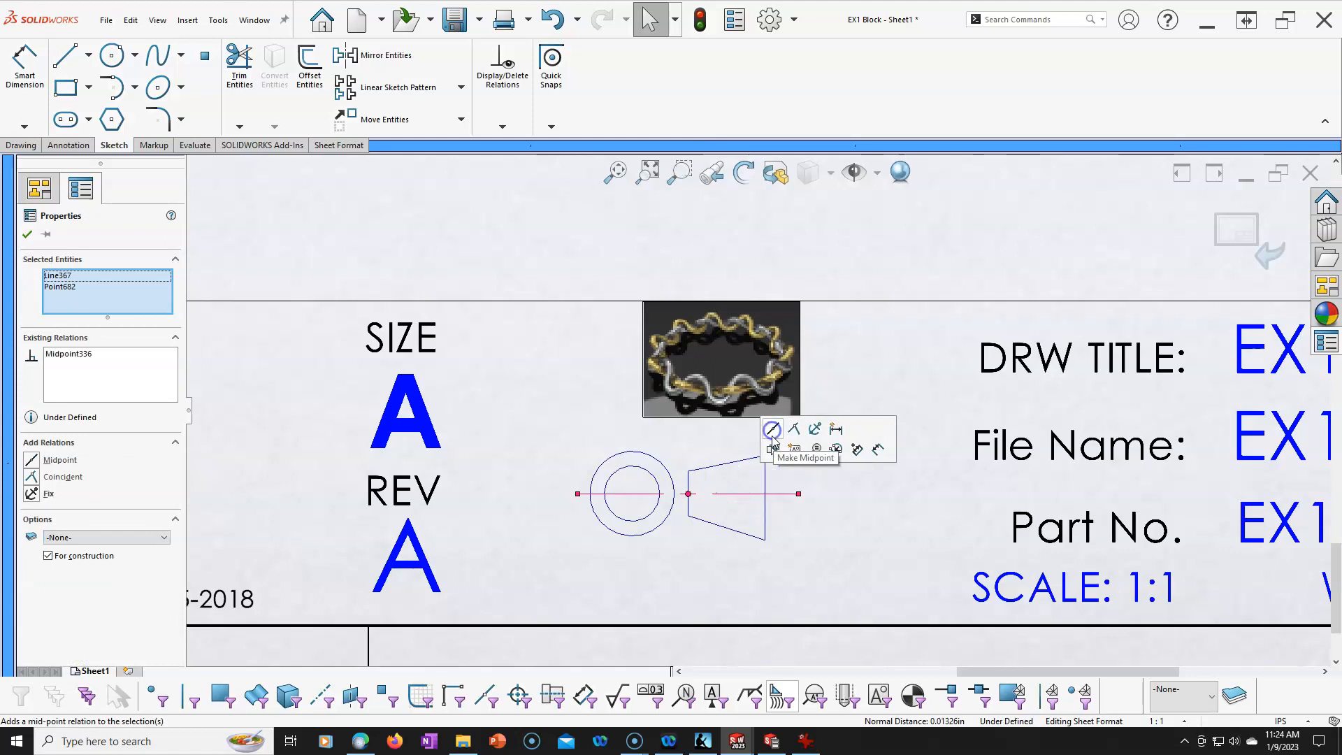
Step: Make the midpoint of the trapezoid's long vertical edge coincident with the centerline
right_click(764, 497)
click(810, 470)
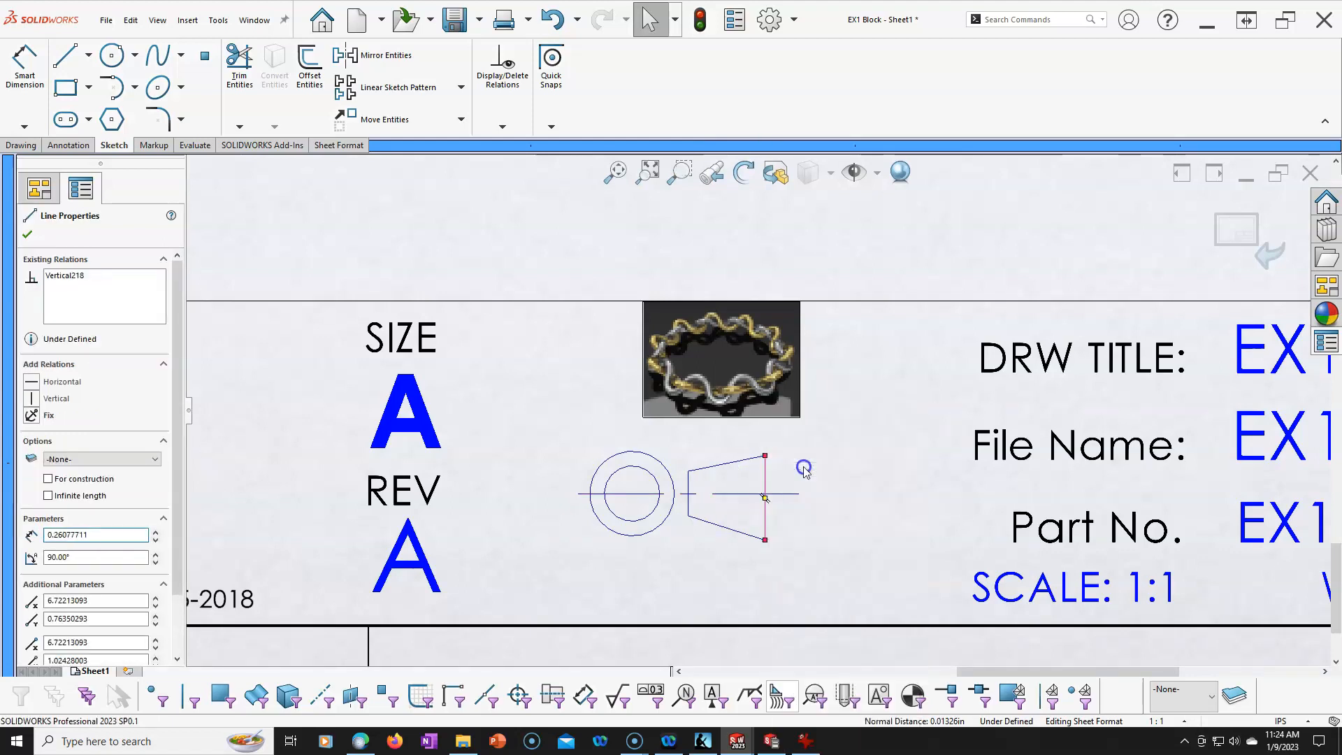
ctrl+click(774, 493)
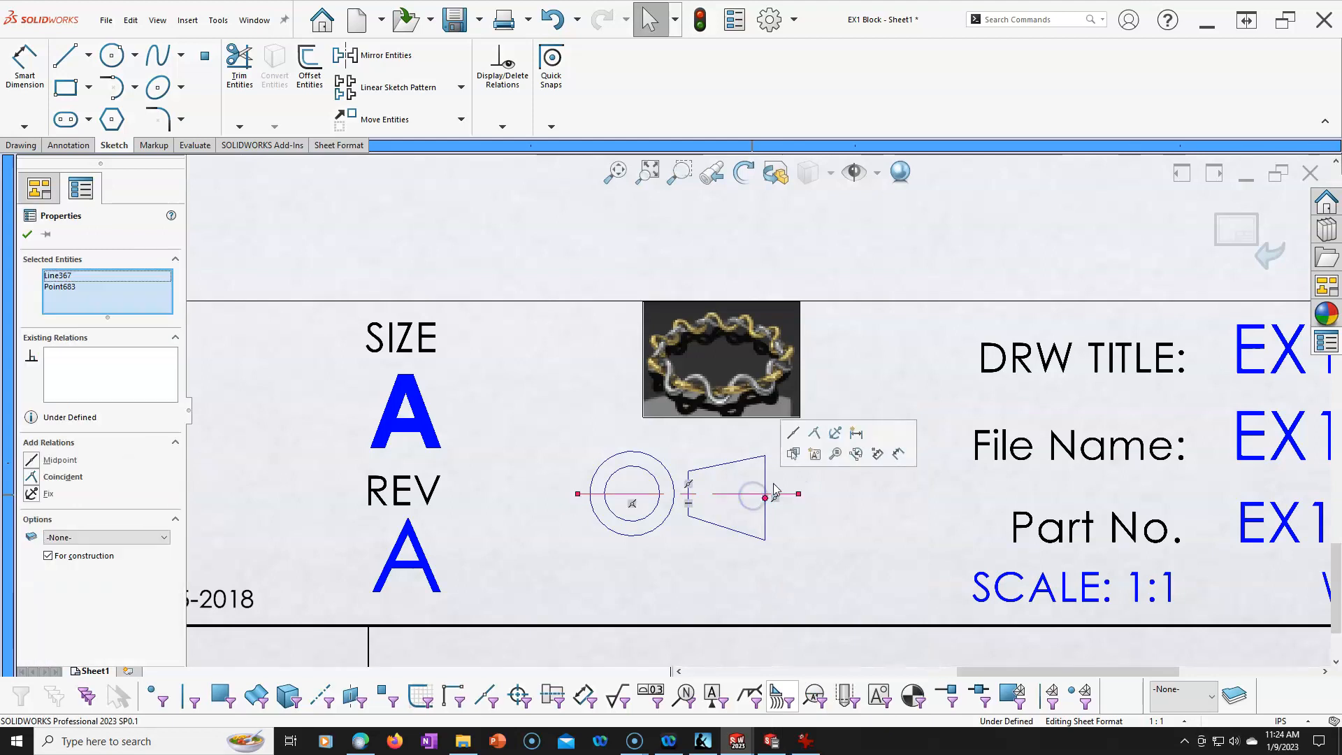
click(793, 436)
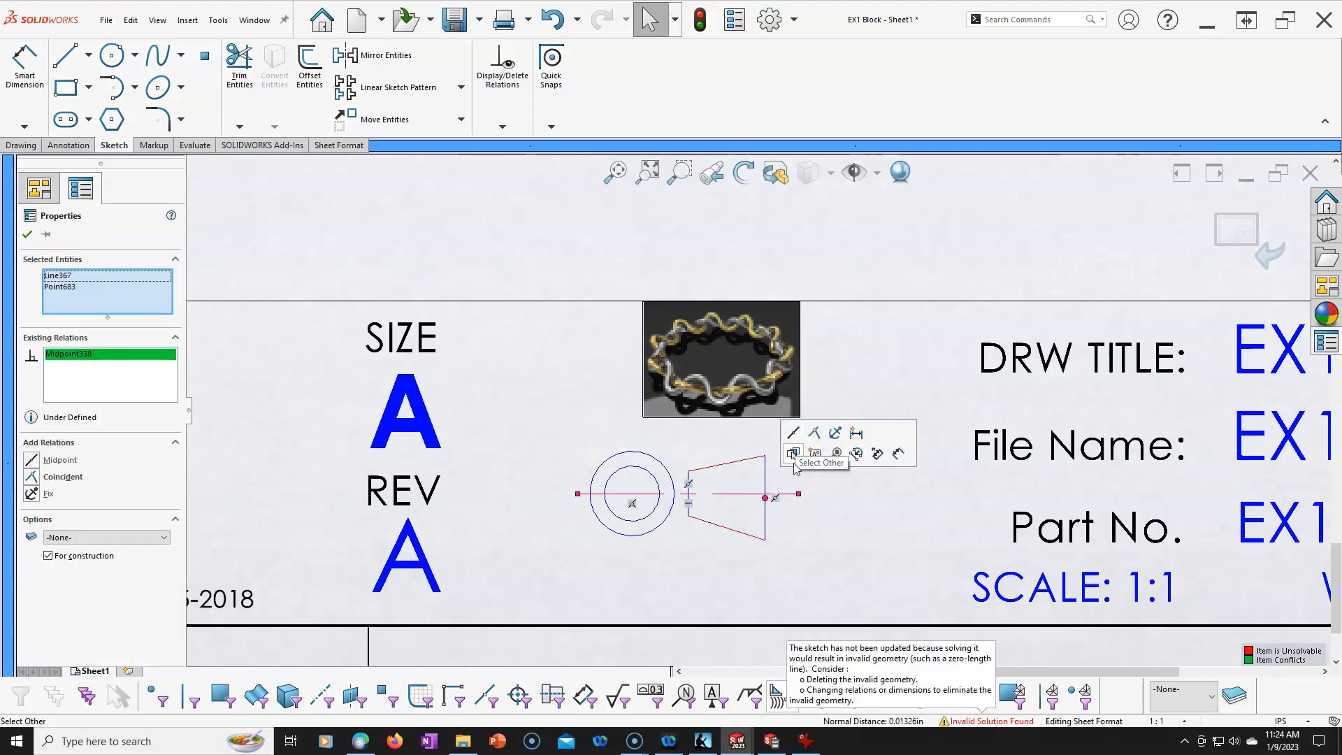
key(ctrl+z)
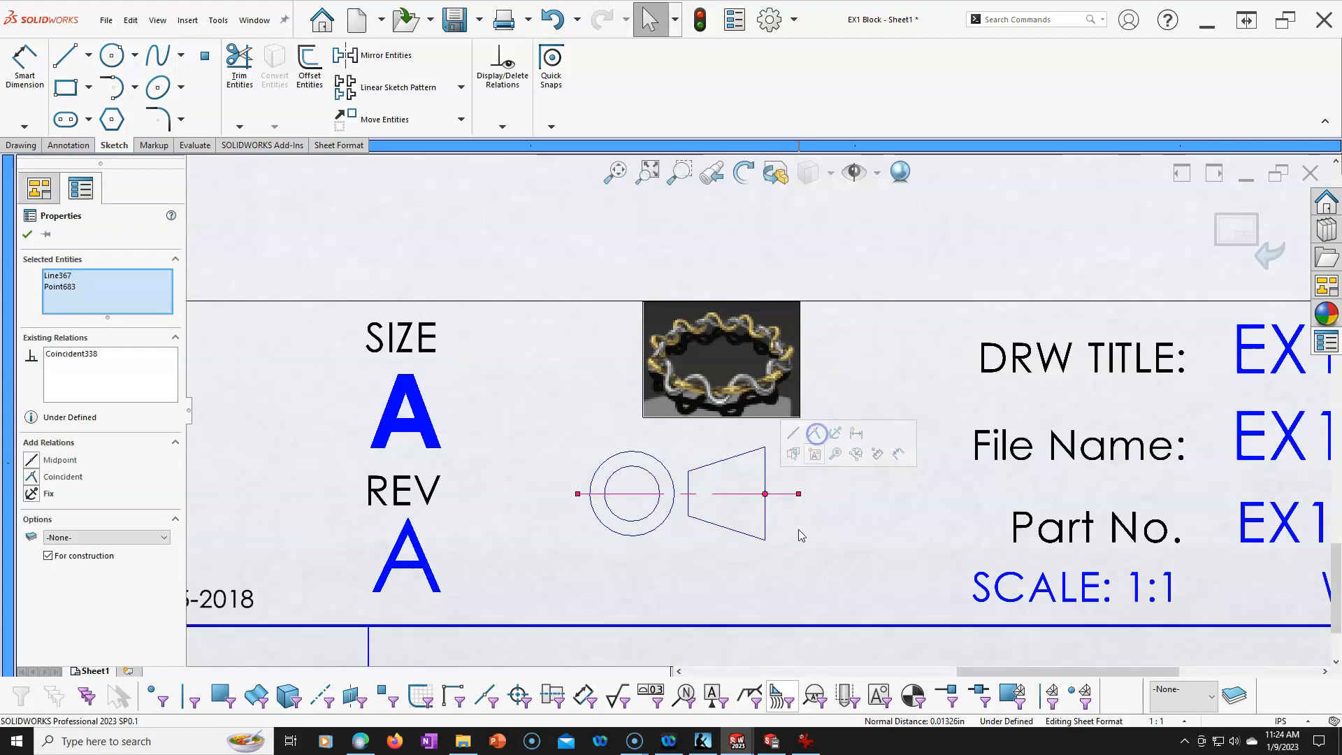
click(791, 521)
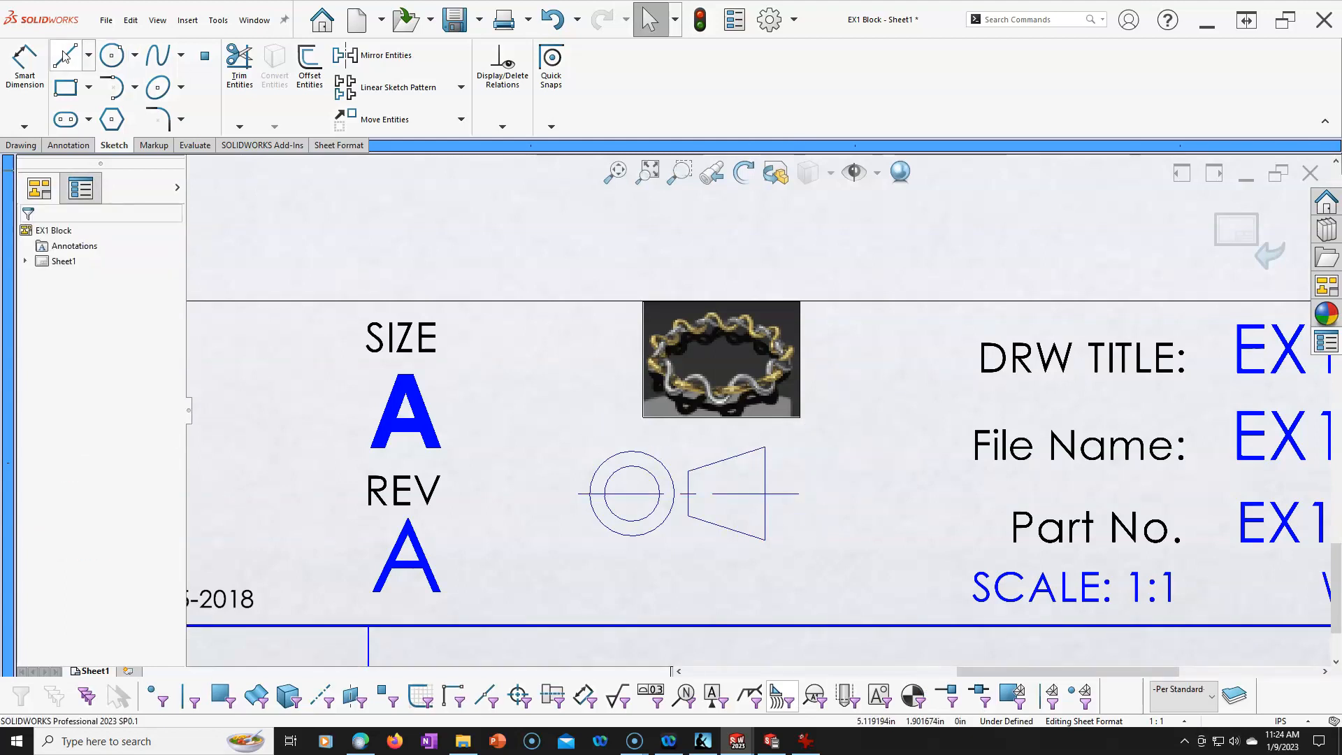
Step: Level the trapezoid's upper far corner with the top of the outer circle using a horizontal centerline, and delete that centerline
click(86, 57)
click(81, 88)
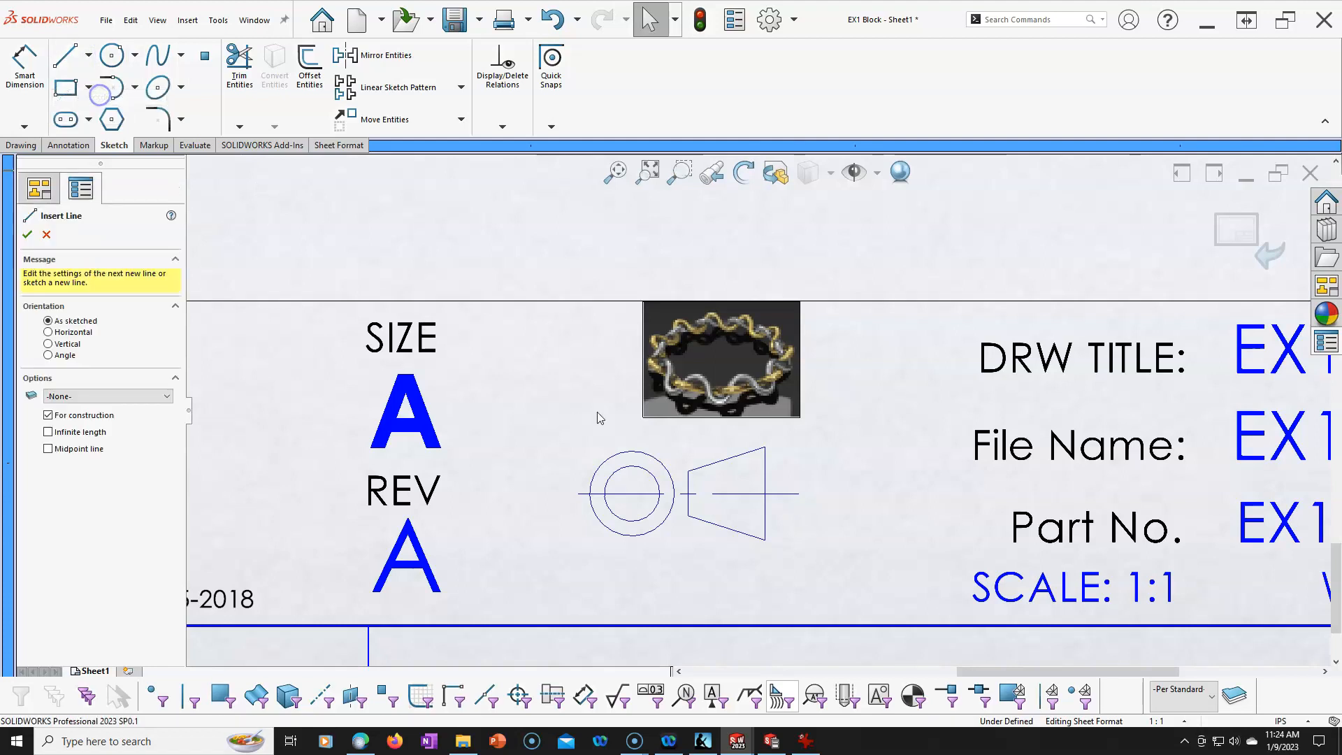
click(632, 452)
click(765, 448)
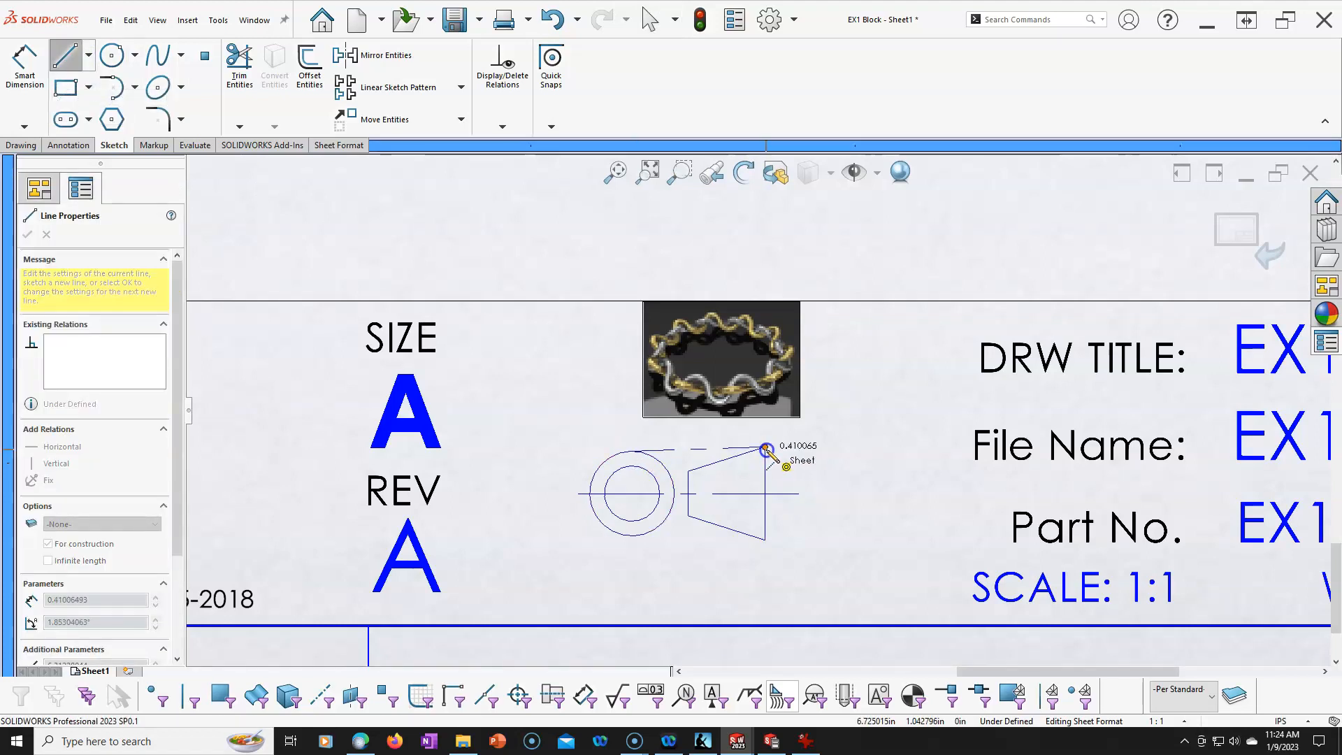
click(31, 447)
right_click(605, 248)
click(632, 255)
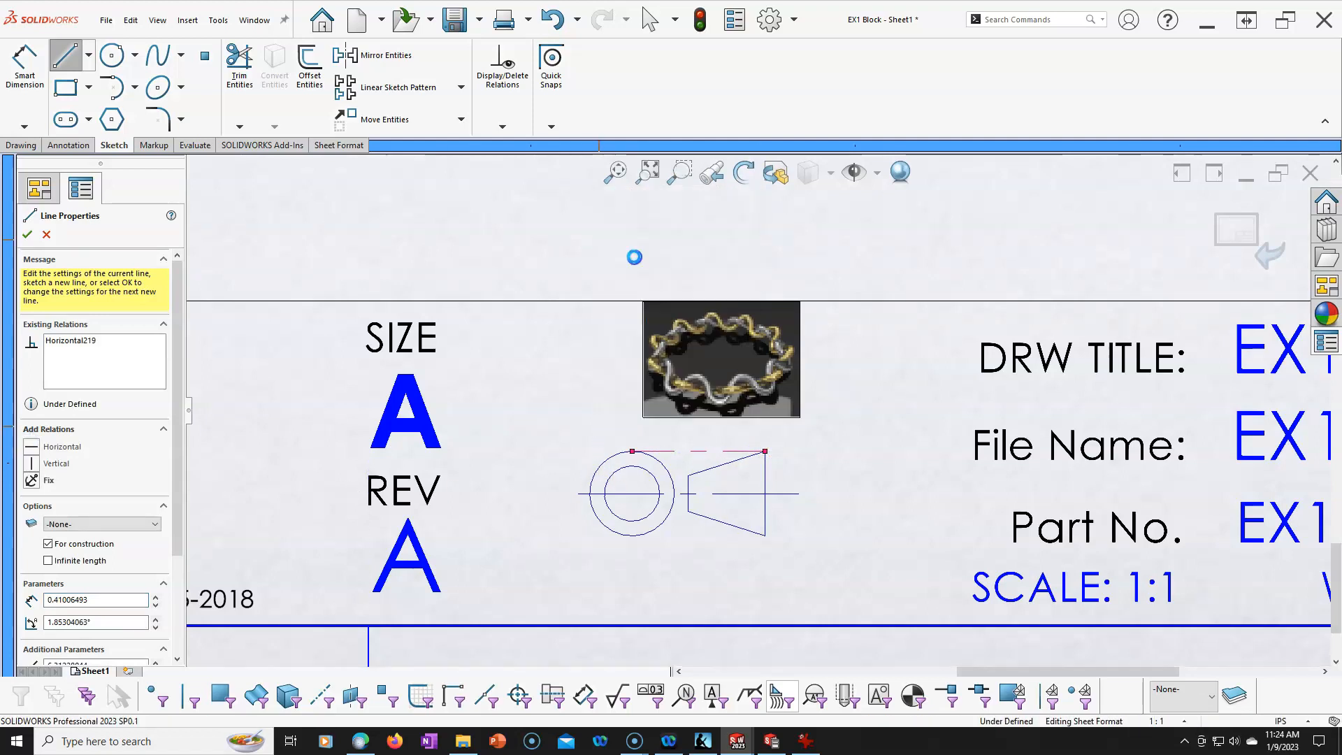
click(699, 452)
key(Escape)
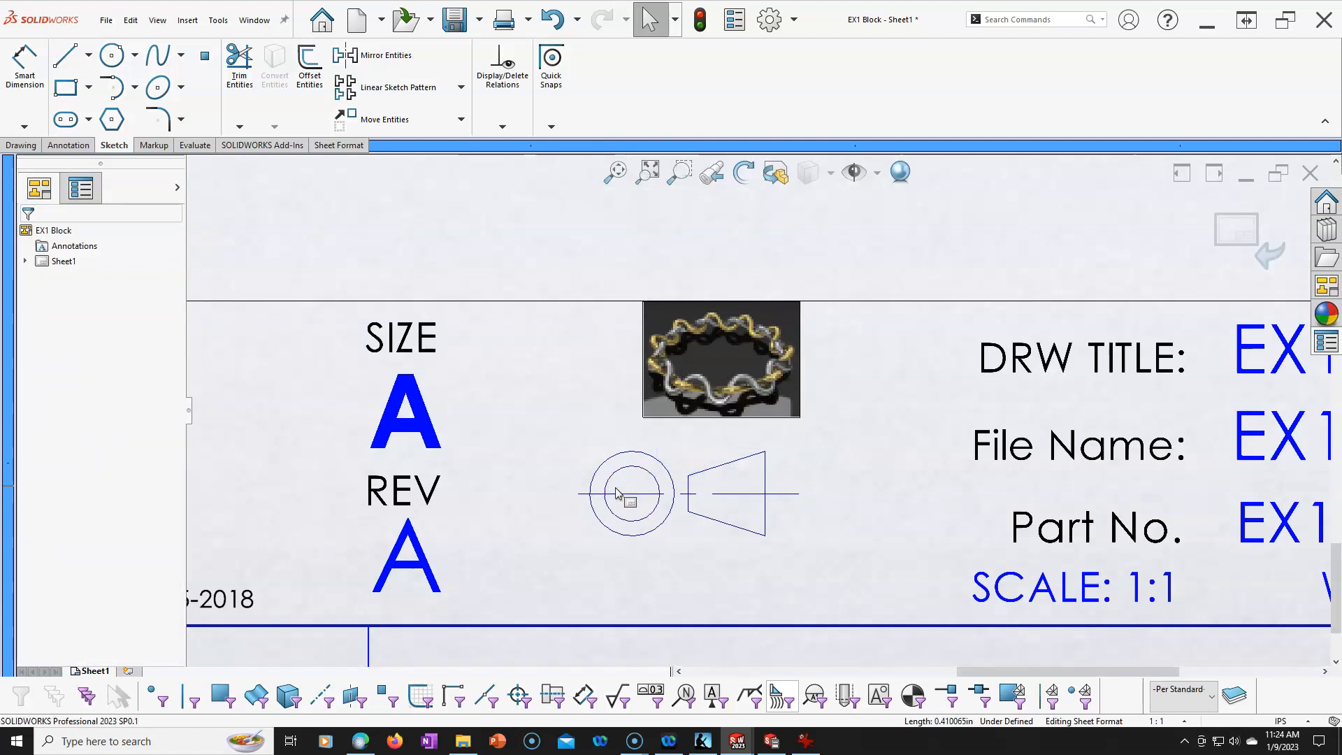
Step: Level the trapezoid's upper near corner with the top of the inner circle using a horizontal centerline, and delete that centerline
click(88, 55)
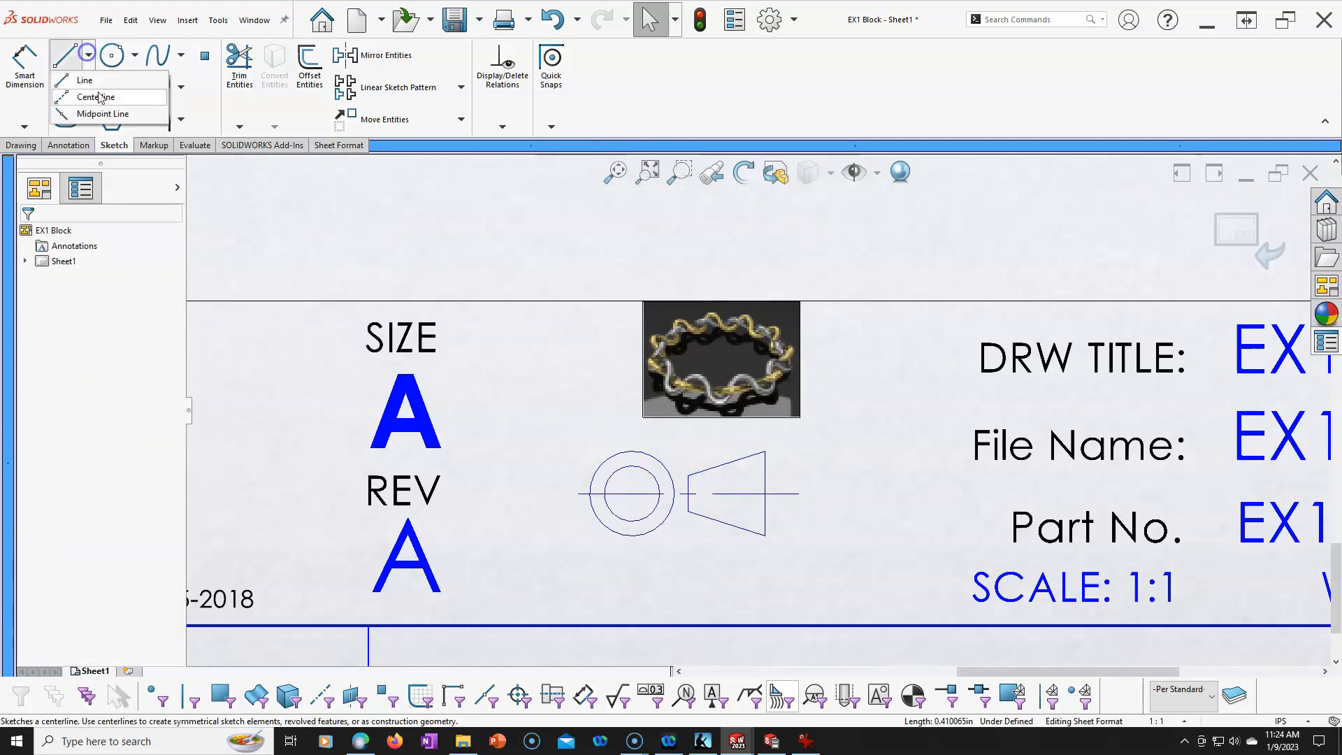
click(98, 97)
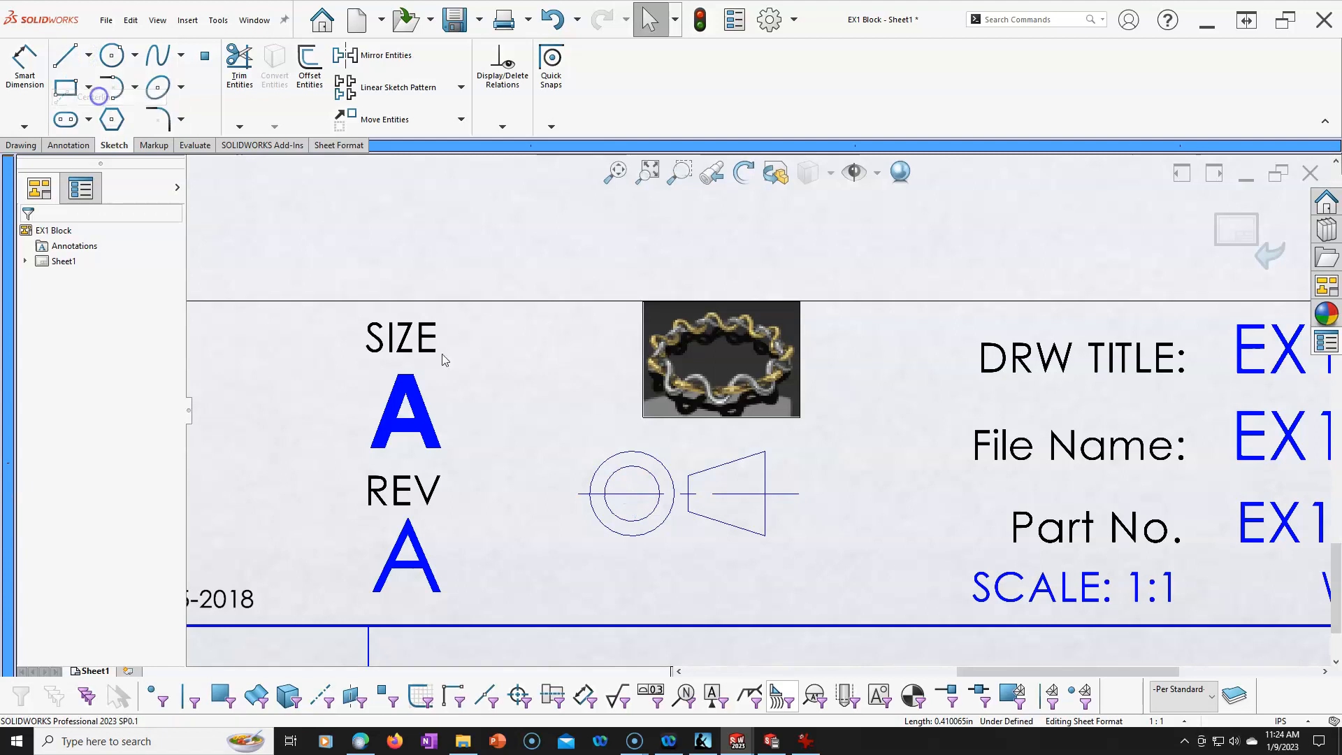
click(654, 468)
click(688, 475)
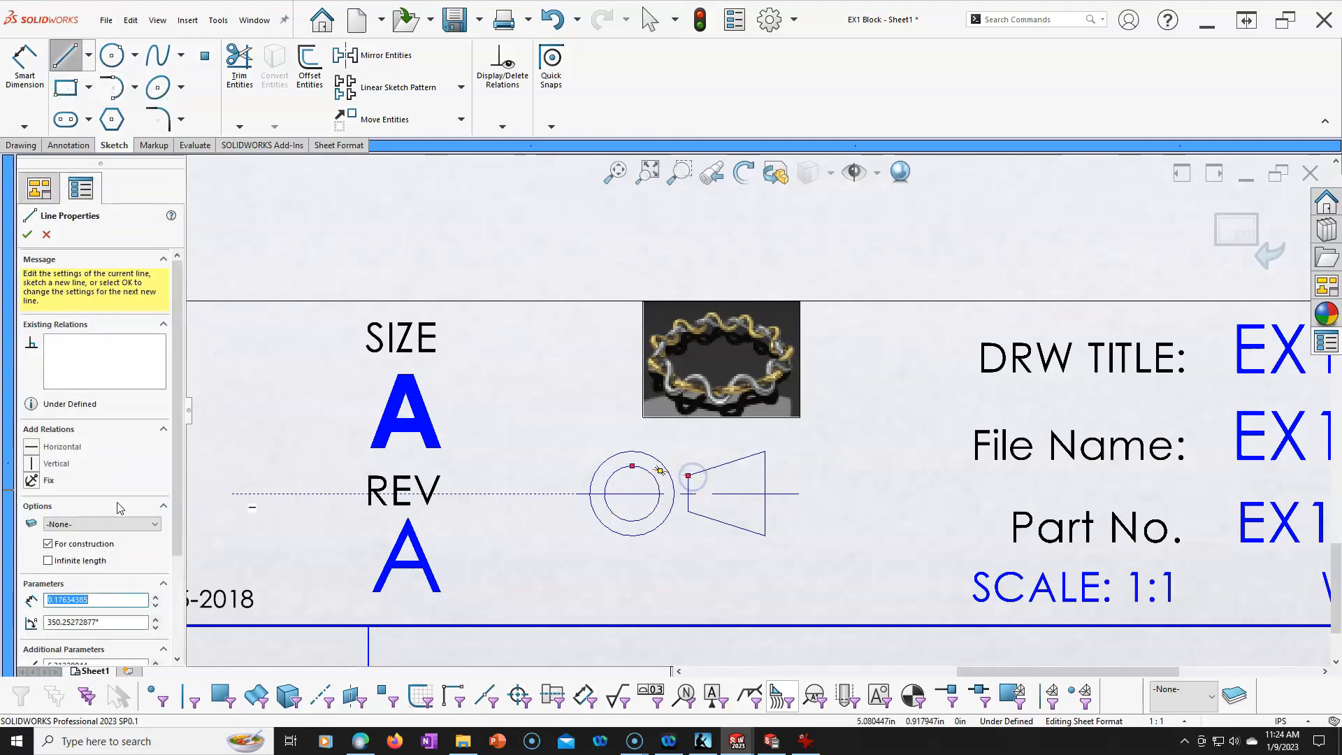
click(31, 448)
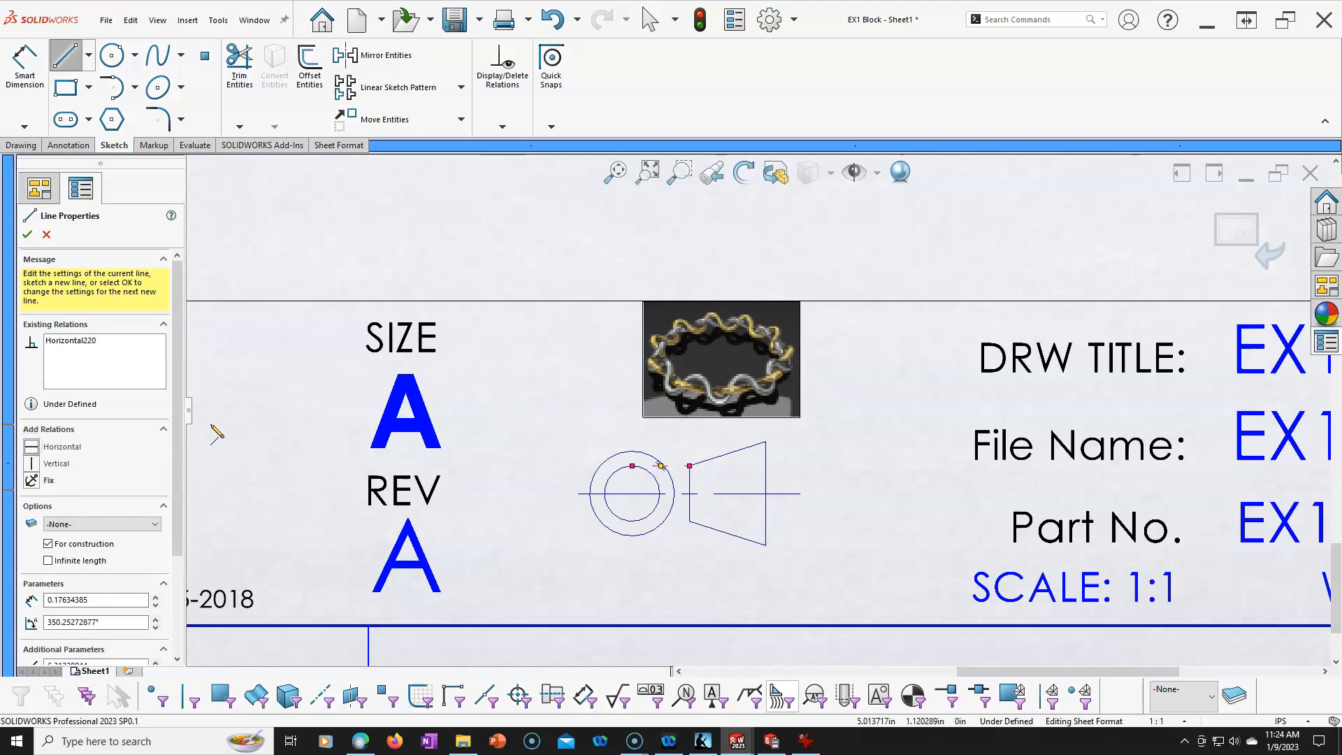
click(28, 234)
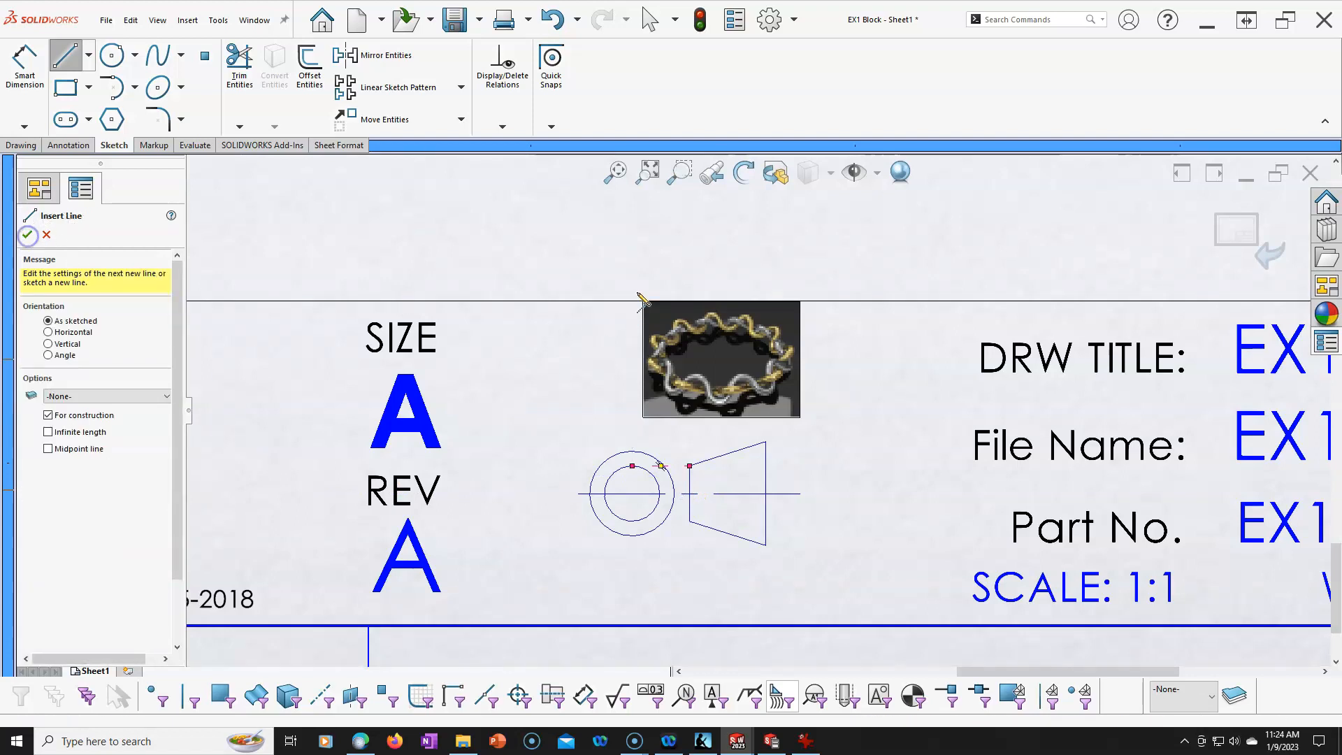
right_click(614, 270)
click(641, 278)
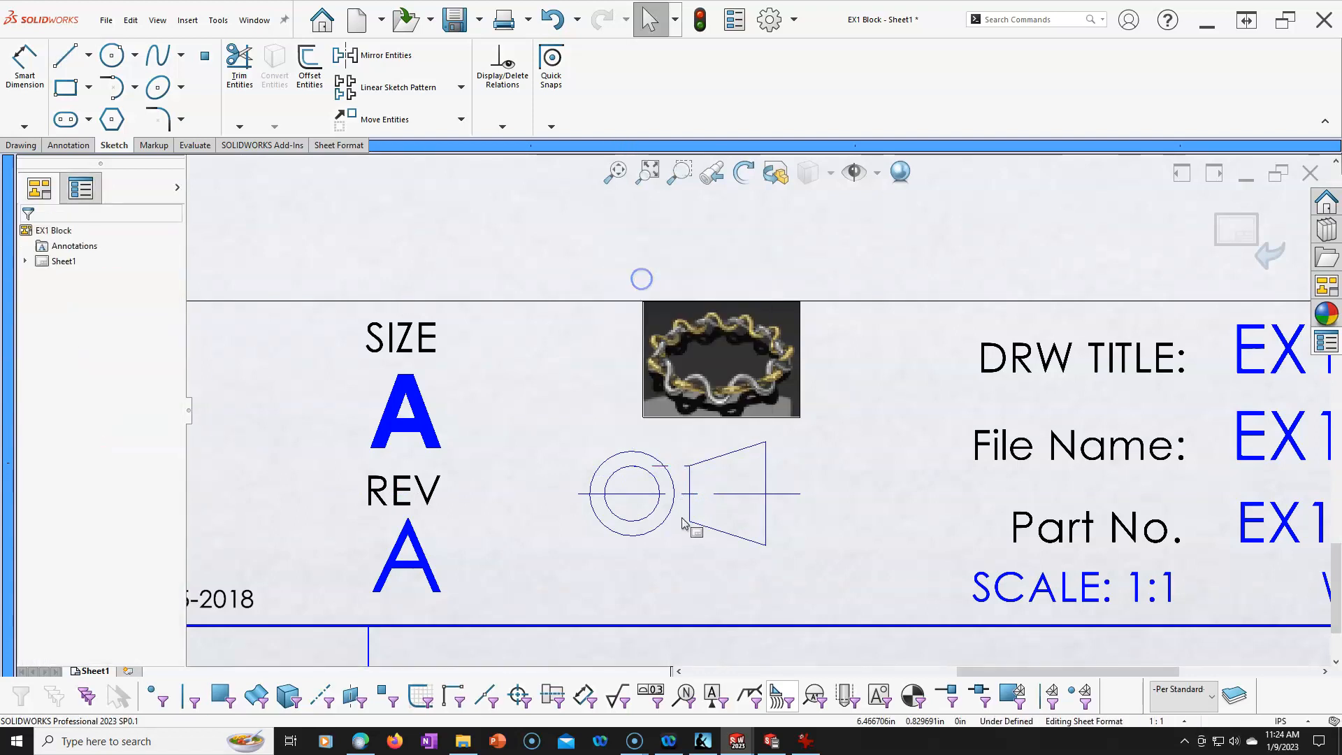
click(676, 466)
key(Escape)
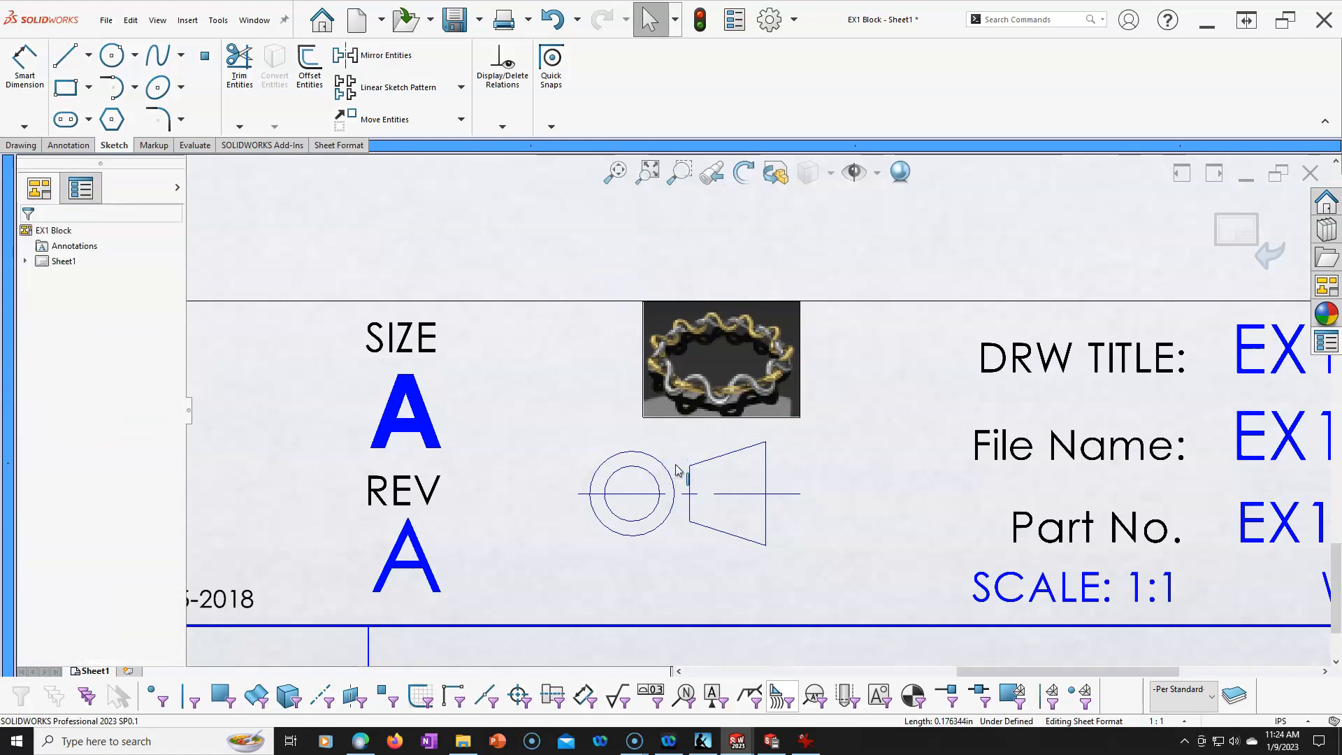
Step: Sketch a vertical centerline about 0.34 in long through the center of the two circles
click(80, 60)
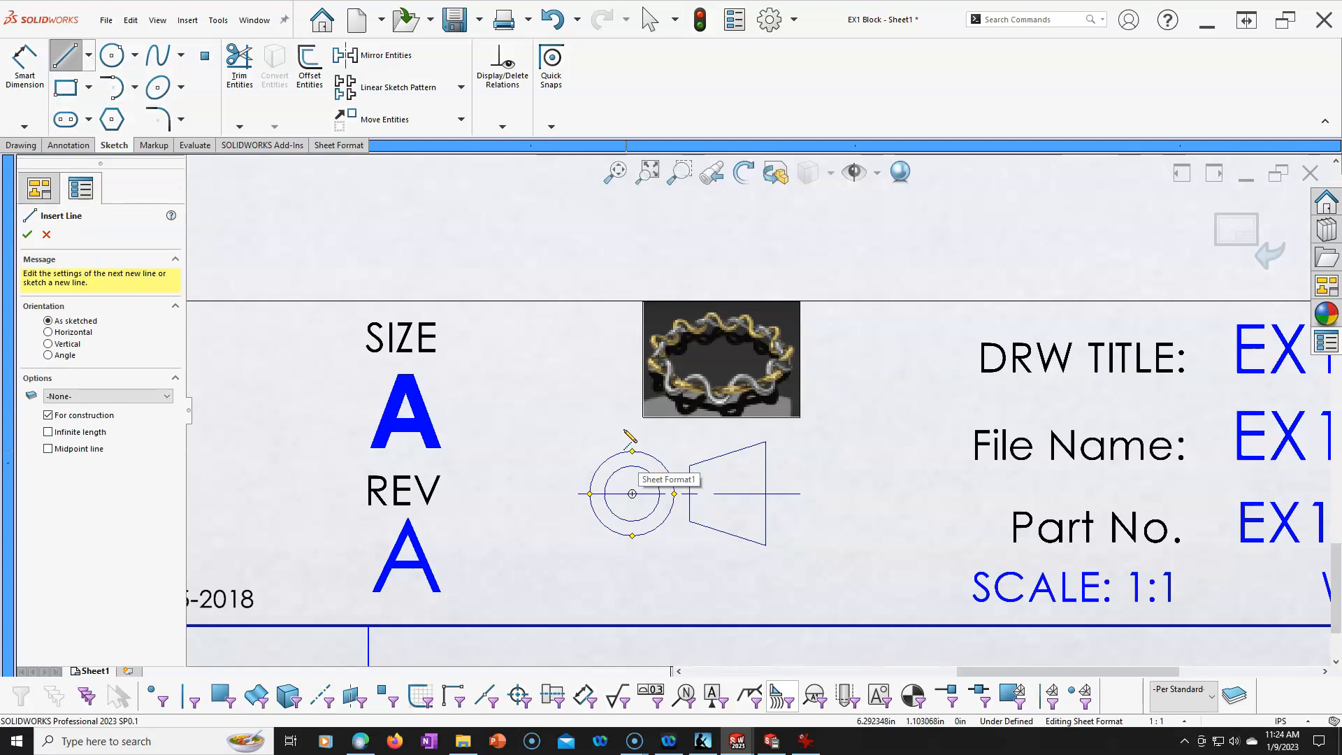
click(632, 452)
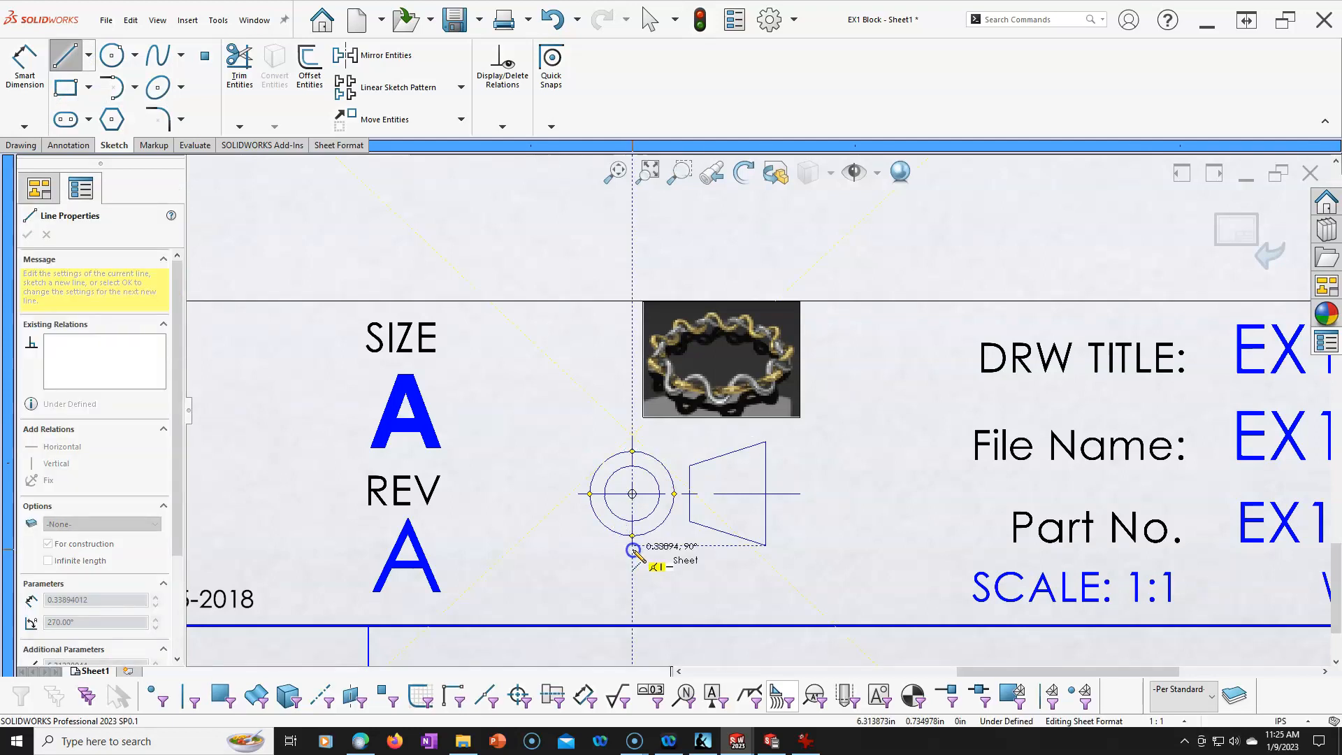
click(633, 550)
right_click(590, 380)
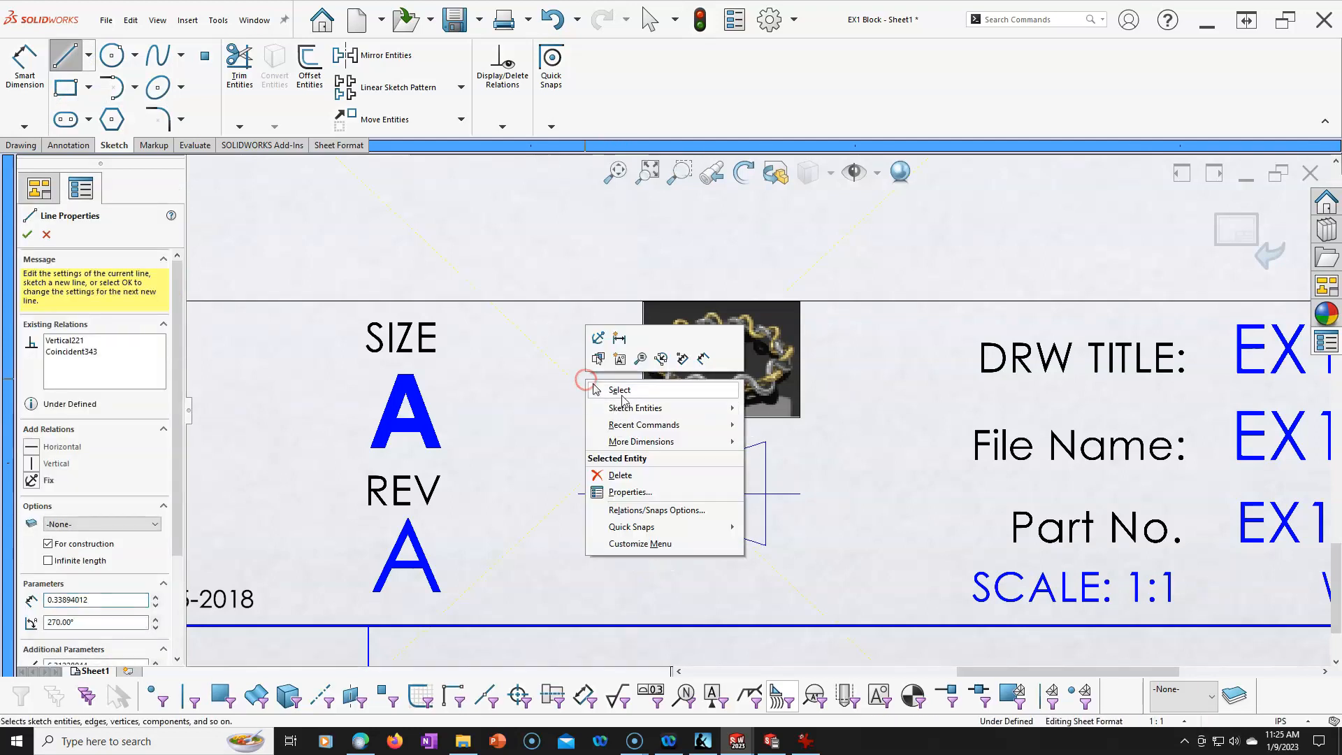
click(622, 389)
Step: Scale the whole projection symbol by 0.7 about the center of the circles
scroll(805, 493, up, 3)
drag(803, 422, 629, 515)
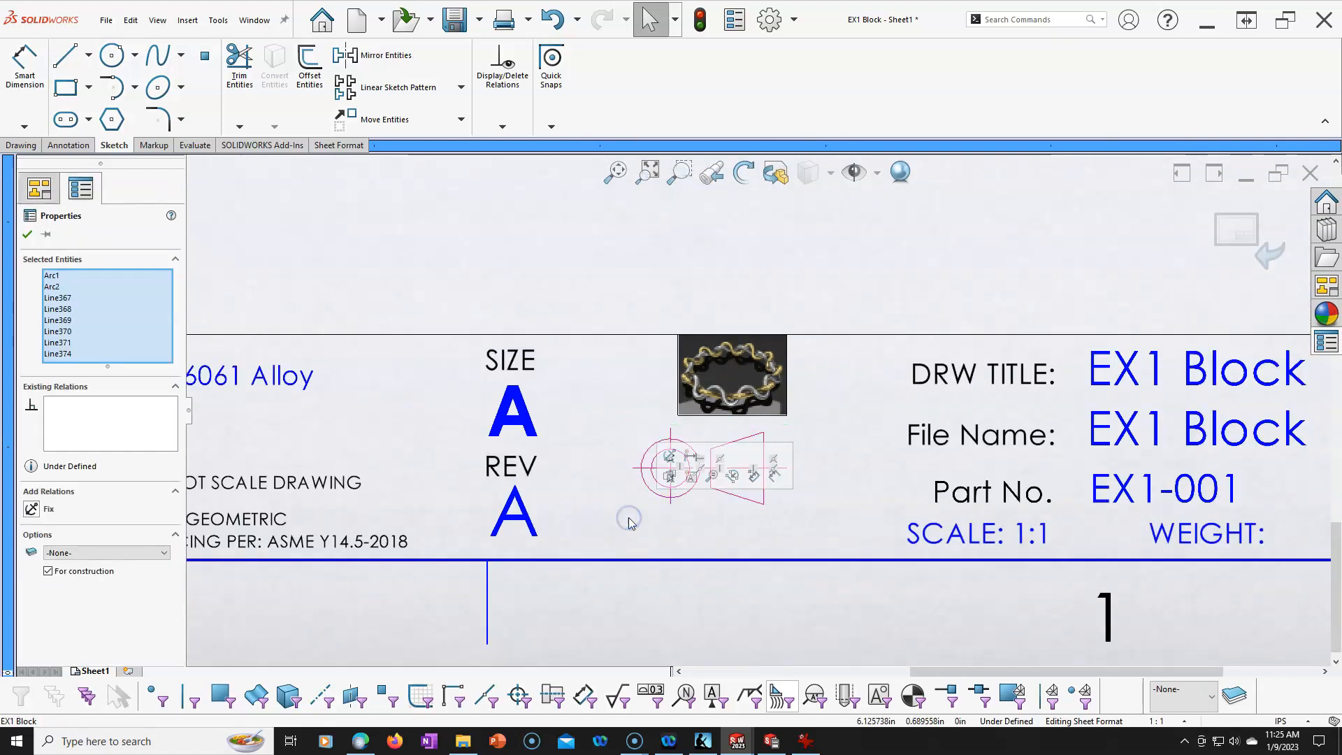
click(461, 120)
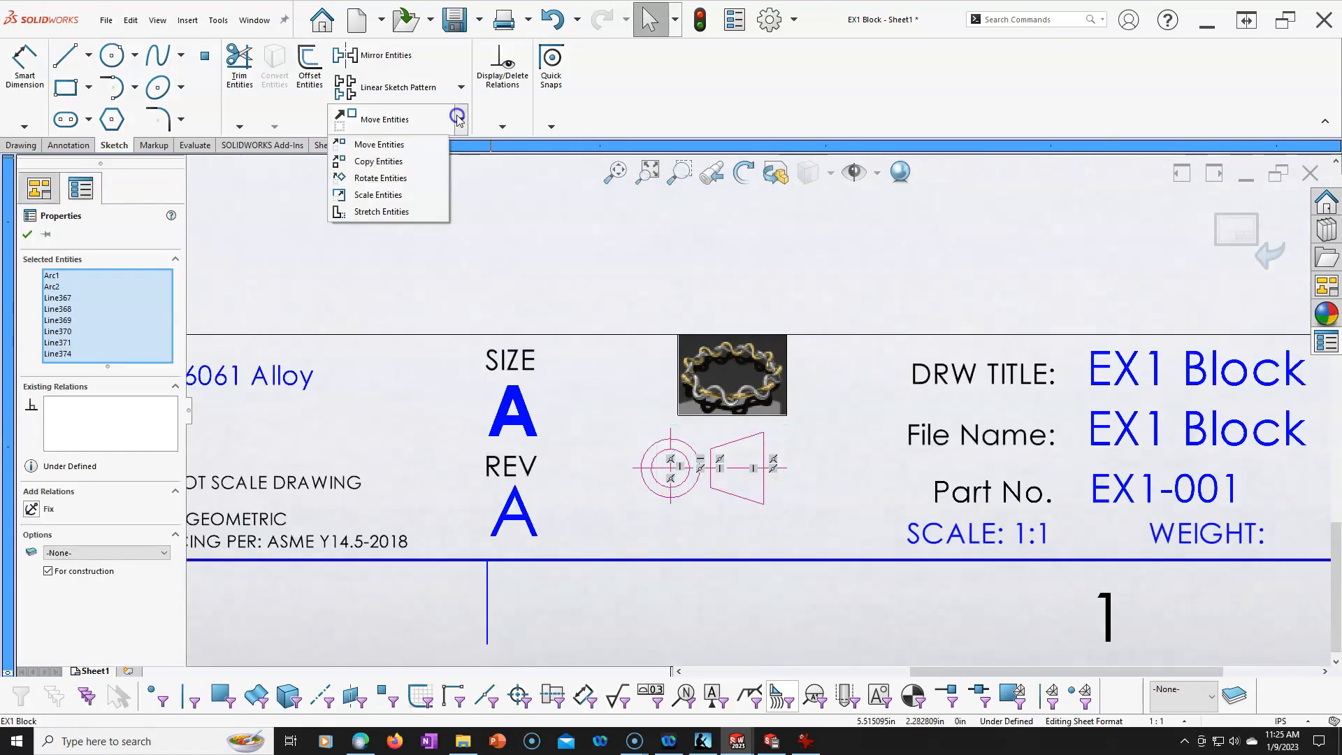
click(369, 195)
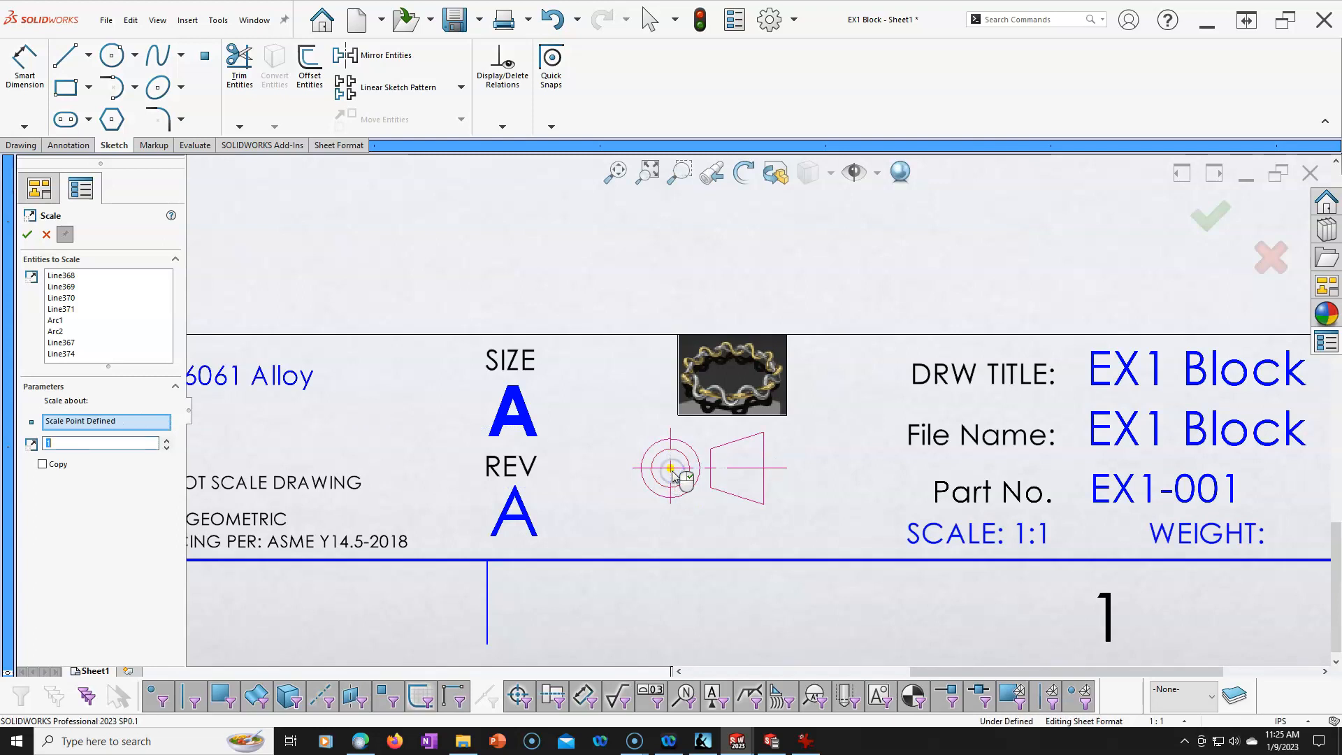
click(100, 443)
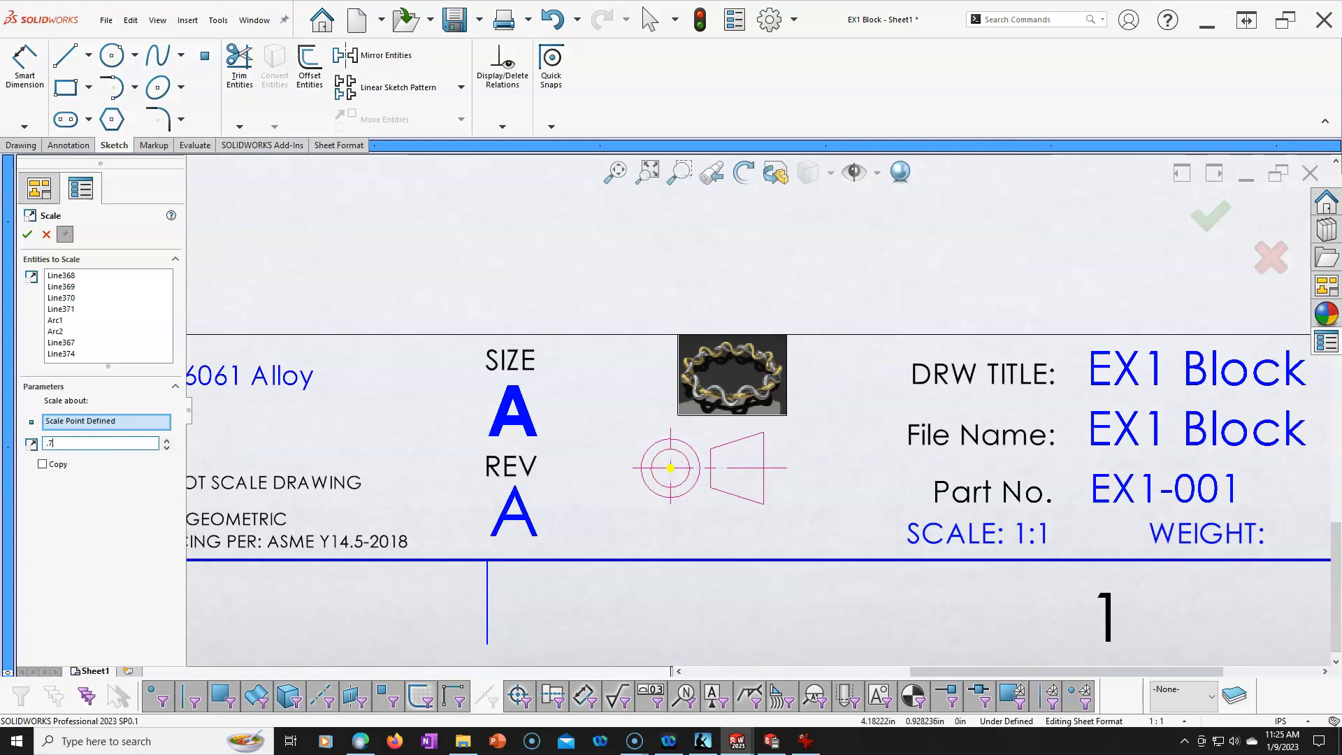
key(Tab)
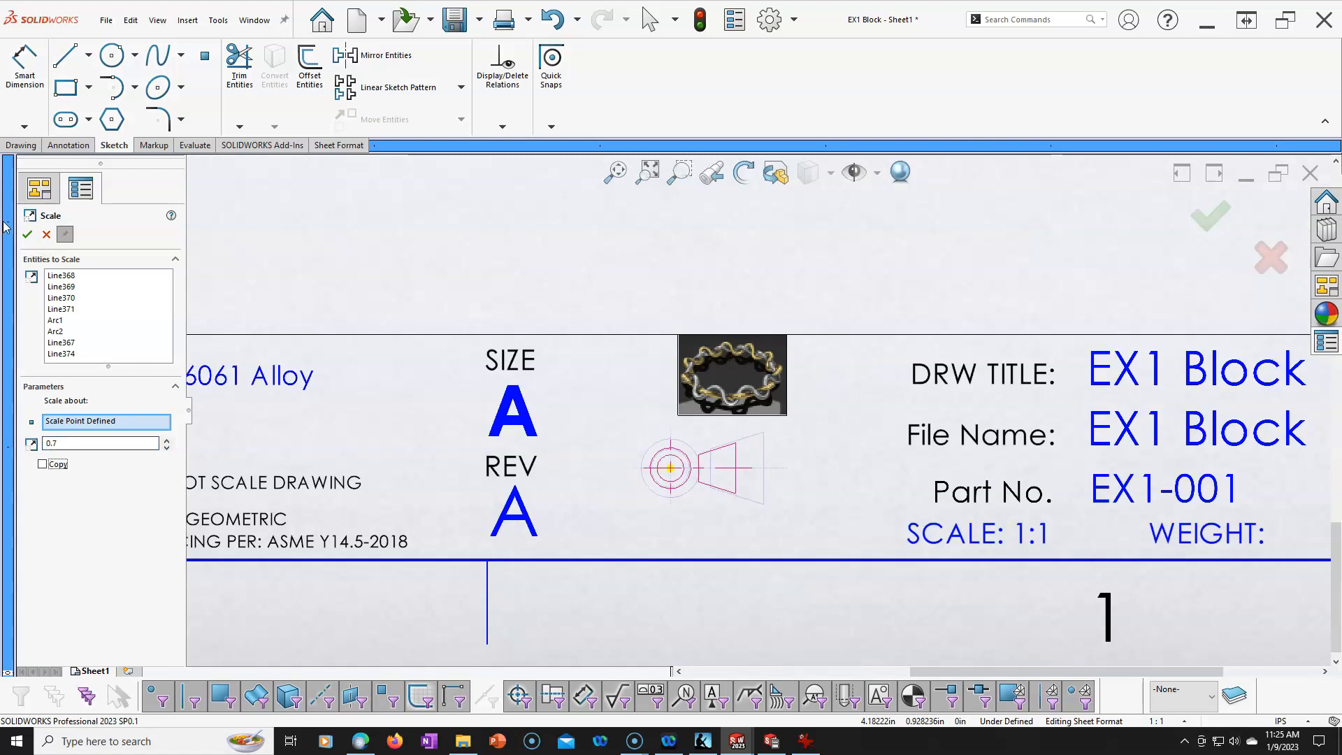
click(28, 233)
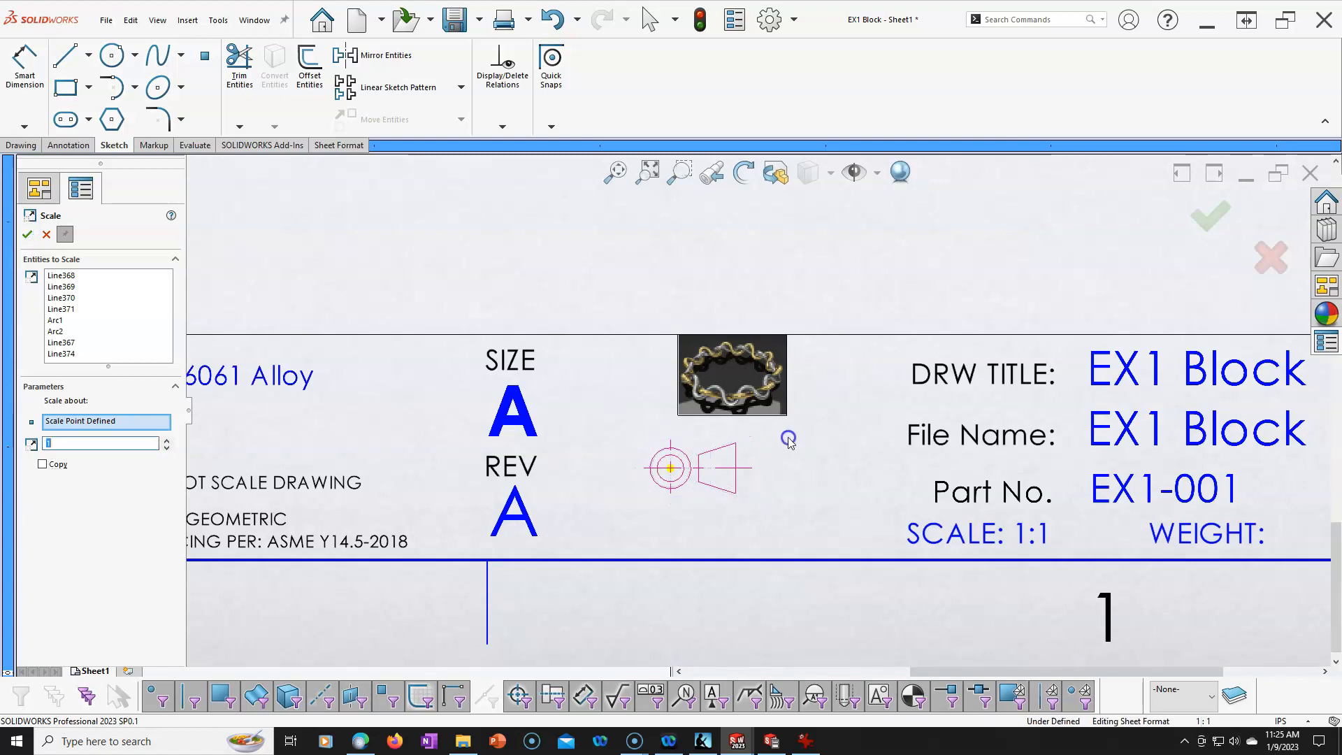
mouse_move(784, 434)
mouse_down()
mouse_move(697, 485)
mouse_move(622, 505)
mouse_up()
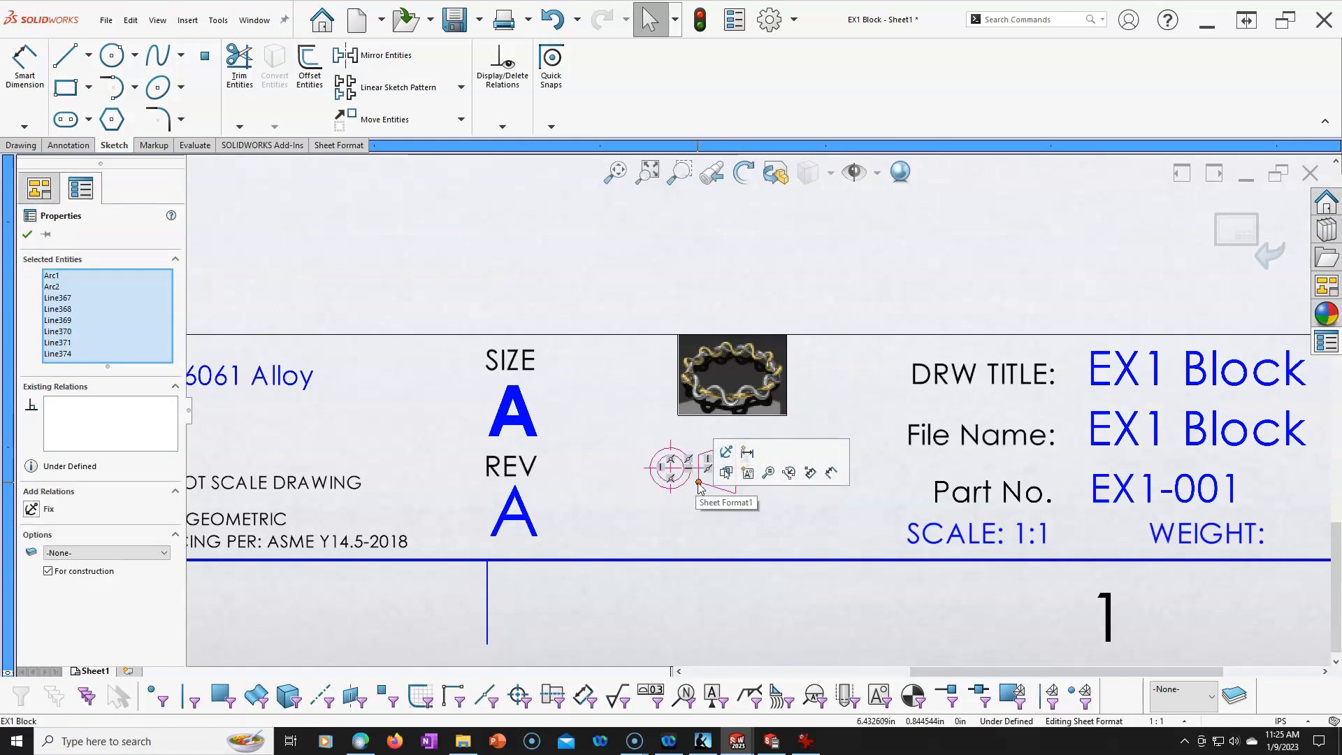
click(698, 482)
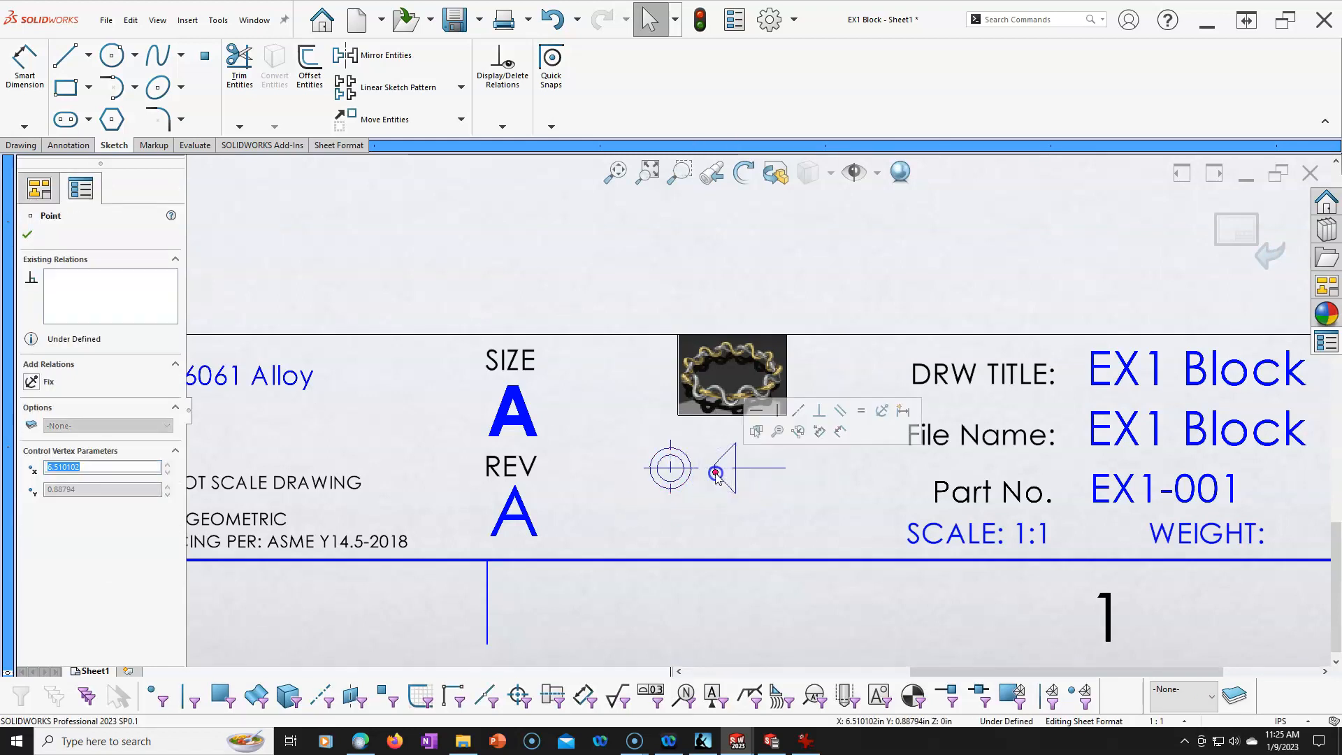
key(ctrl+z)
Step: Move the whole projection symbol so that it sits centered below the logo image
drag(617, 417, 786, 526)
drag(742, 466, 781, 478)
click(730, 302)
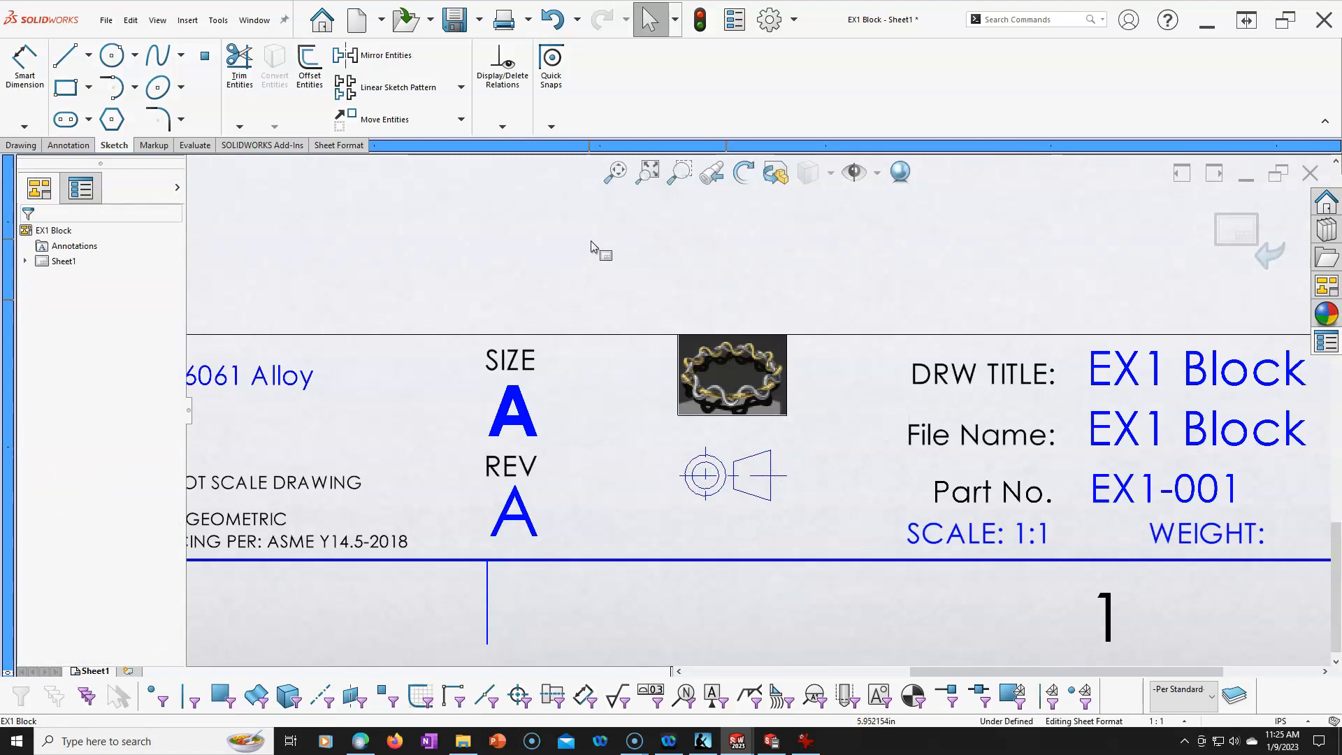
right_click(567, 231)
click(509, 229)
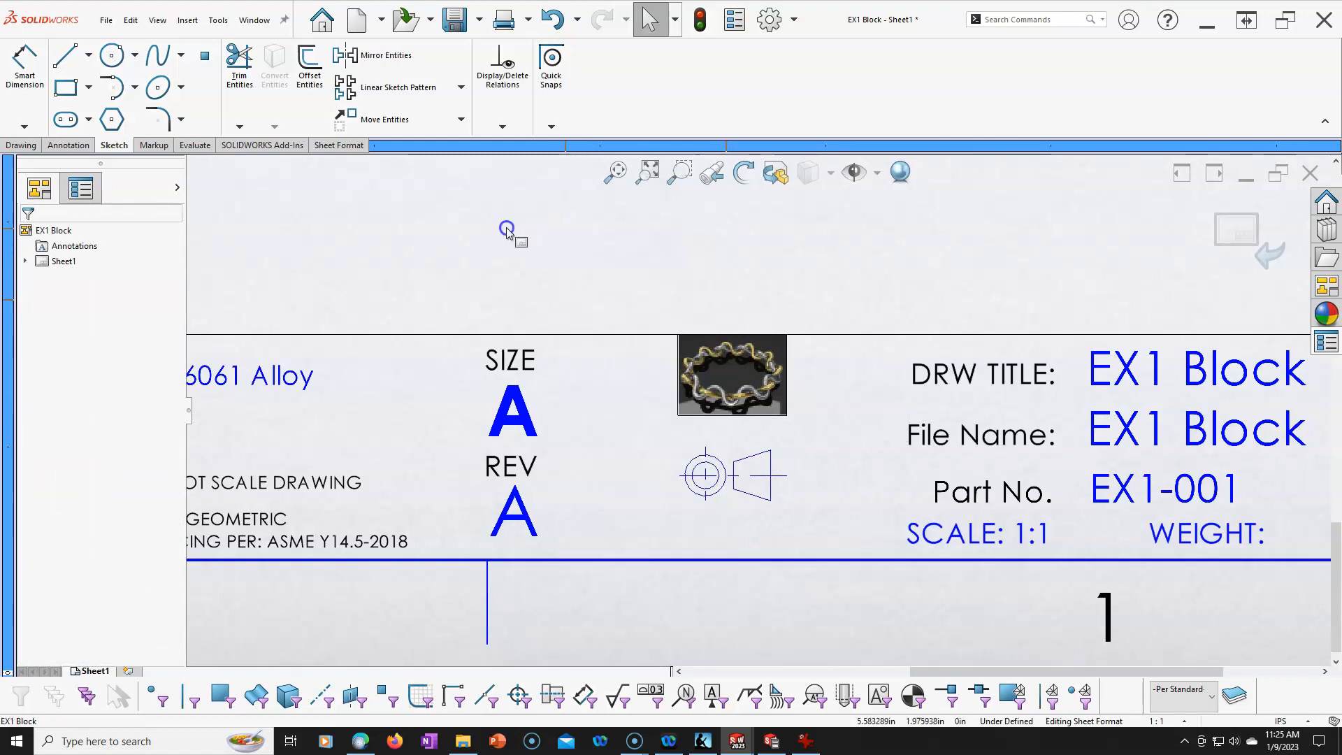
Step: Set up a basic surface finish symbol with a value of 32 and the all-around option
click(68, 145)
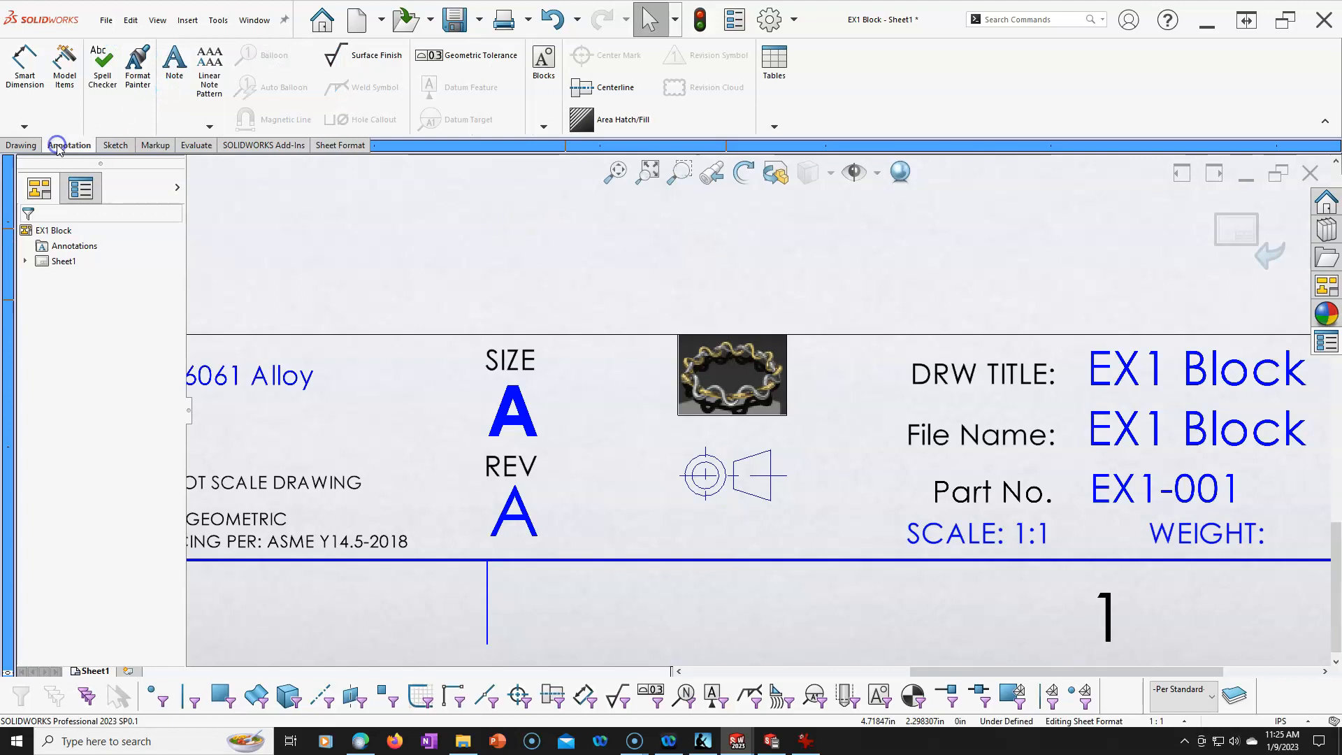
click(363, 55)
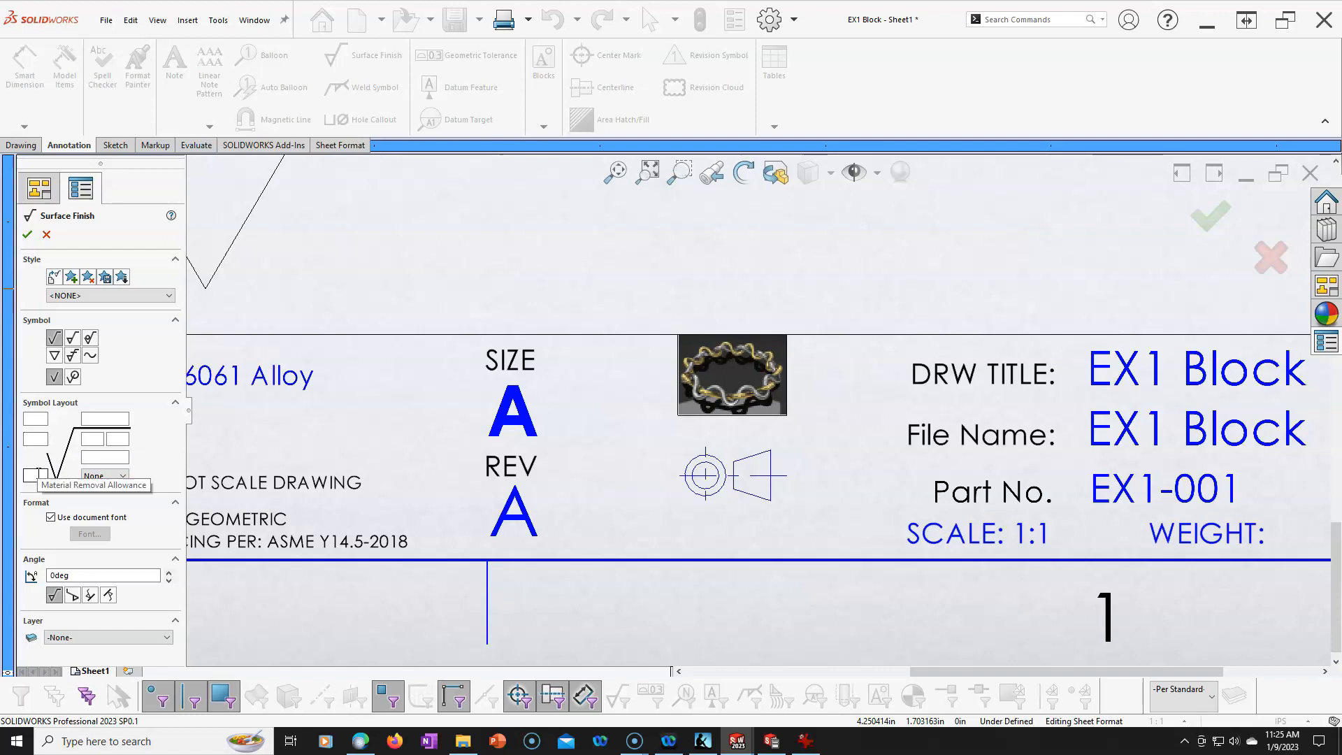
click(41, 420)
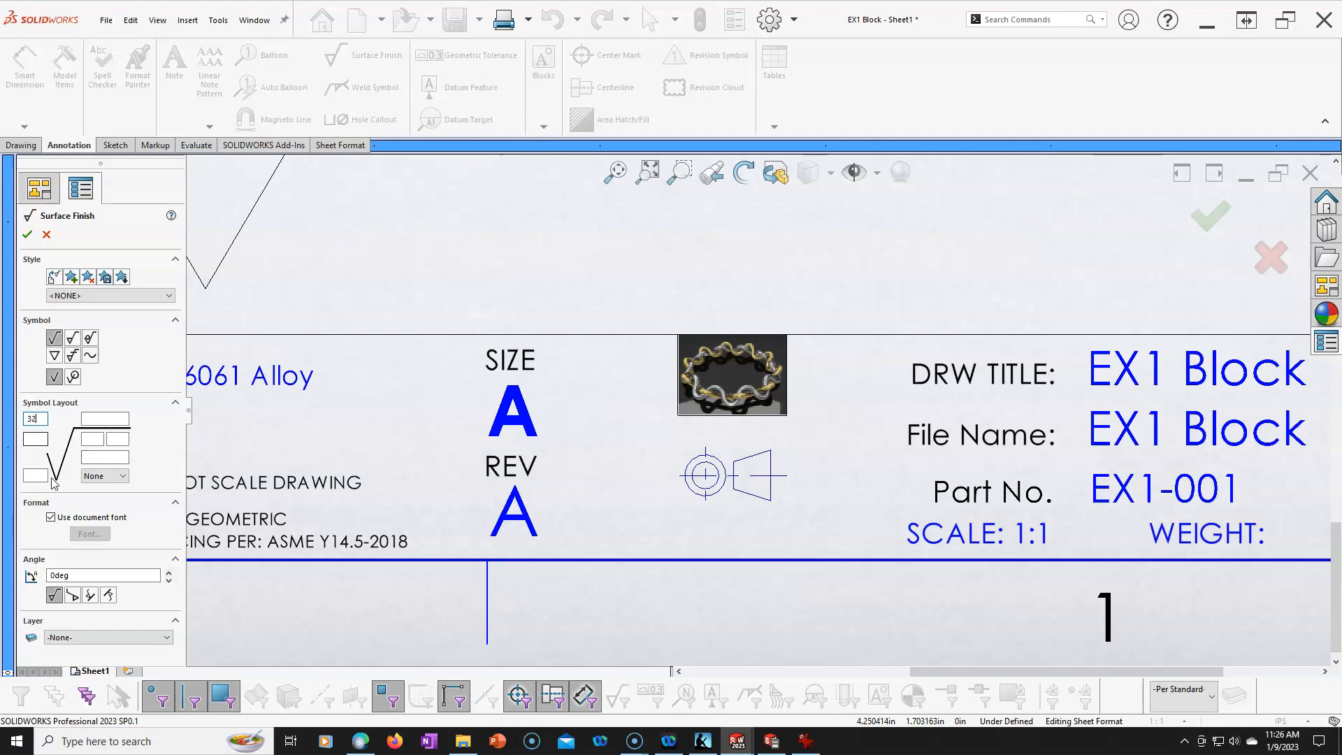
click(120, 476)
click(122, 480)
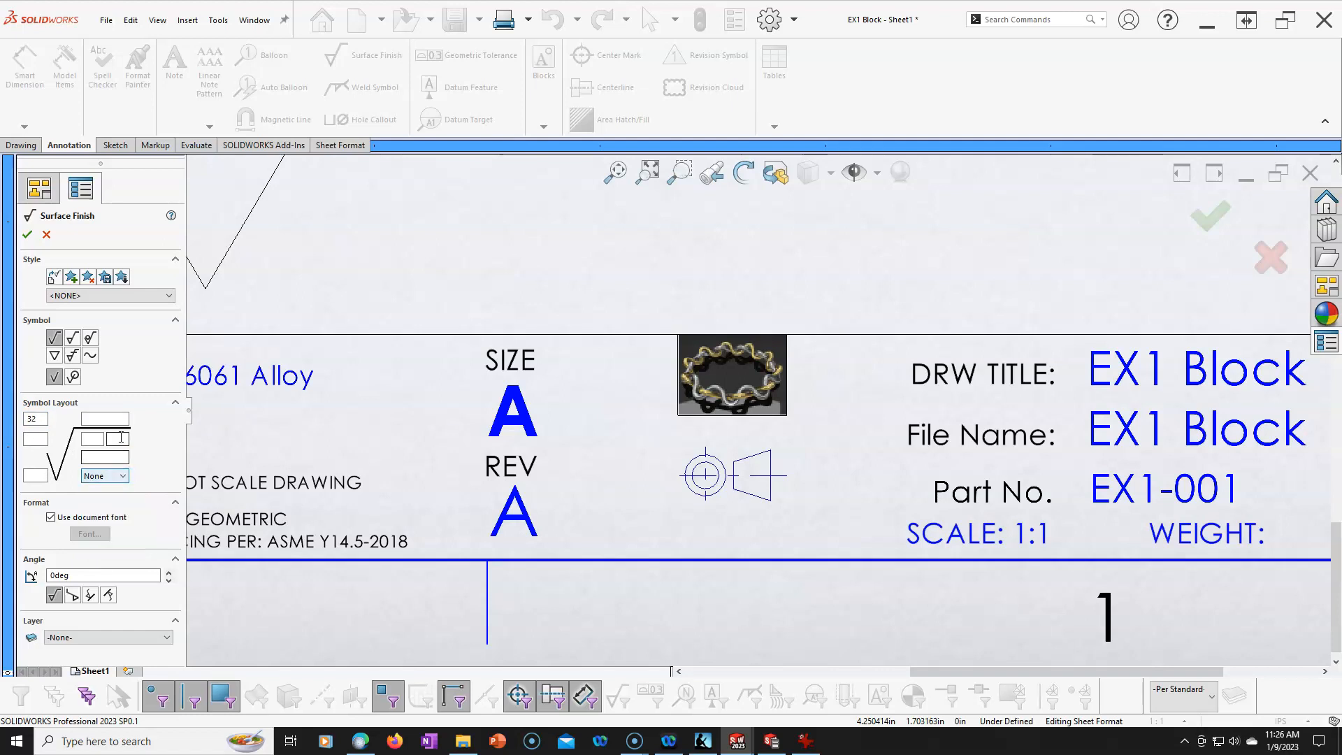
click(74, 378)
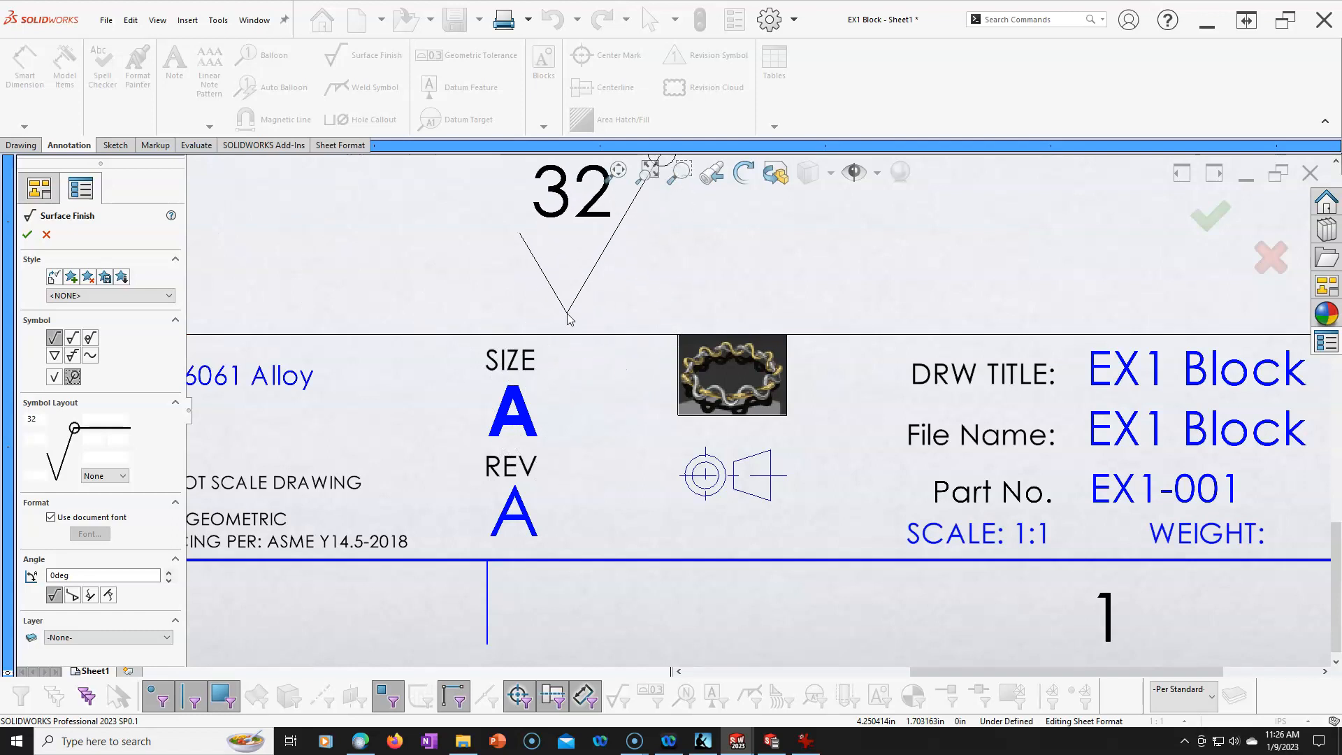
Step: Override the surface finish symbol's document font with a .1 in text height and place it between the REV field and the projection symbol
scroll(531, 311, up, 1)
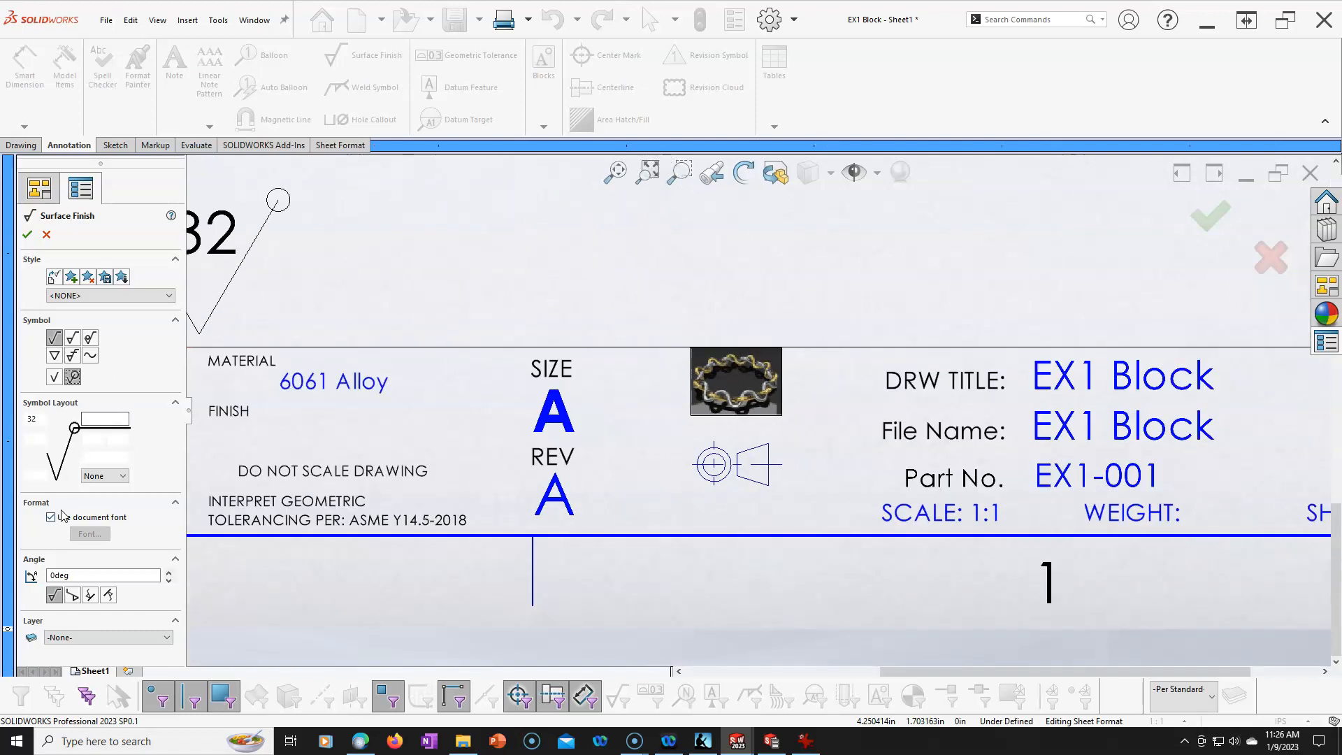
click(51, 517)
click(87, 534)
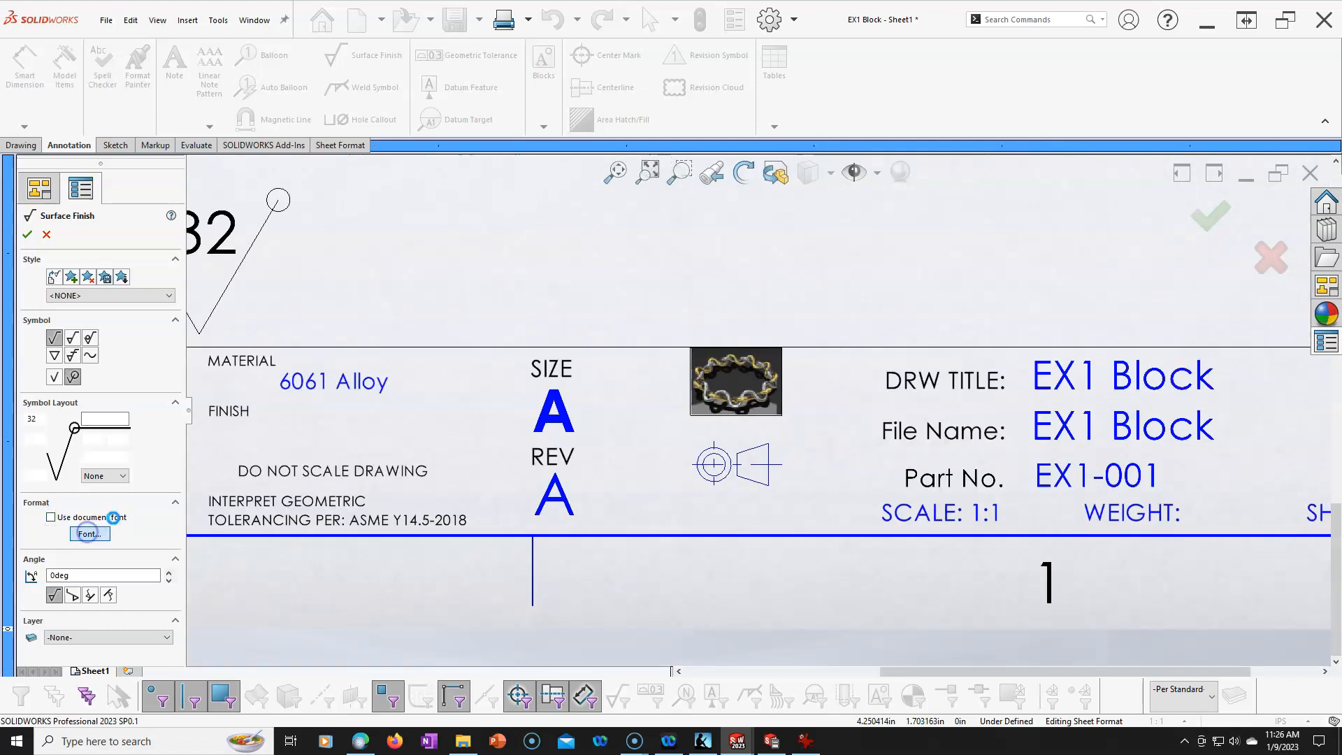
drag(739, 308, 788, 311)
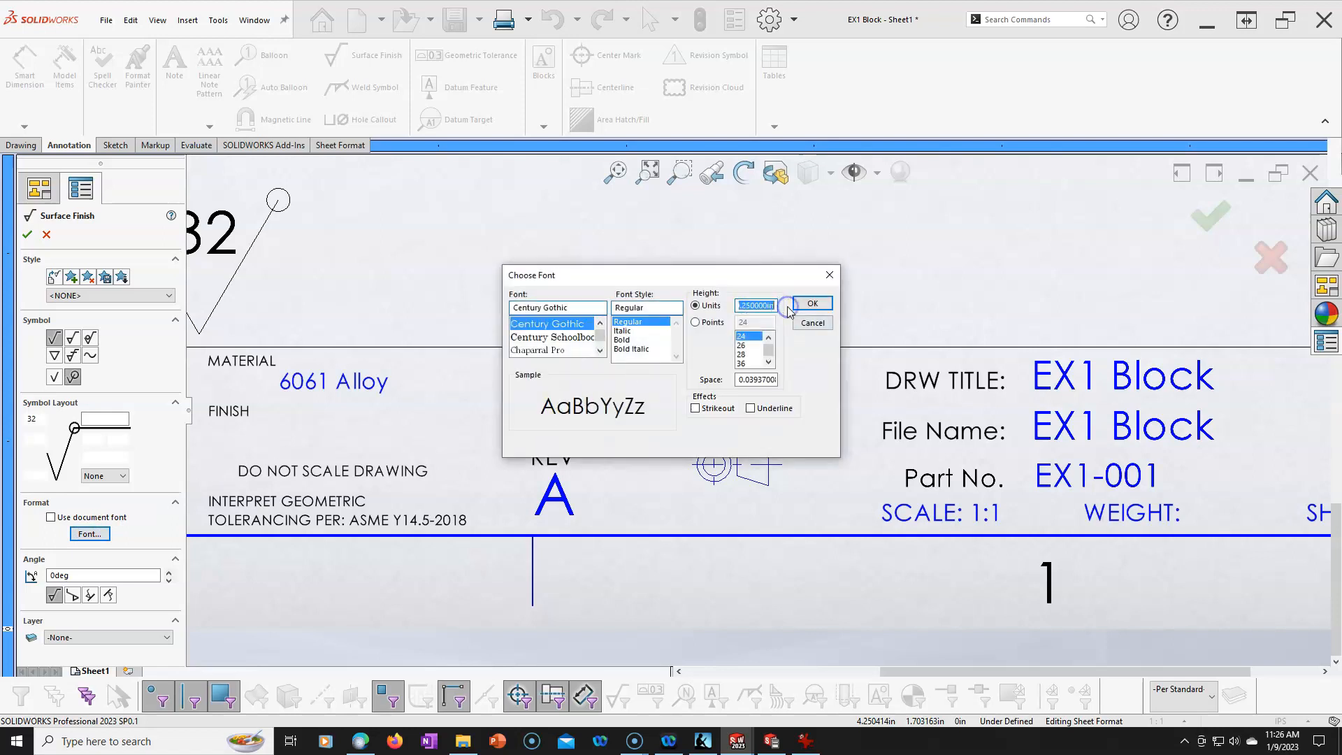
text(.1)
click(812, 303)
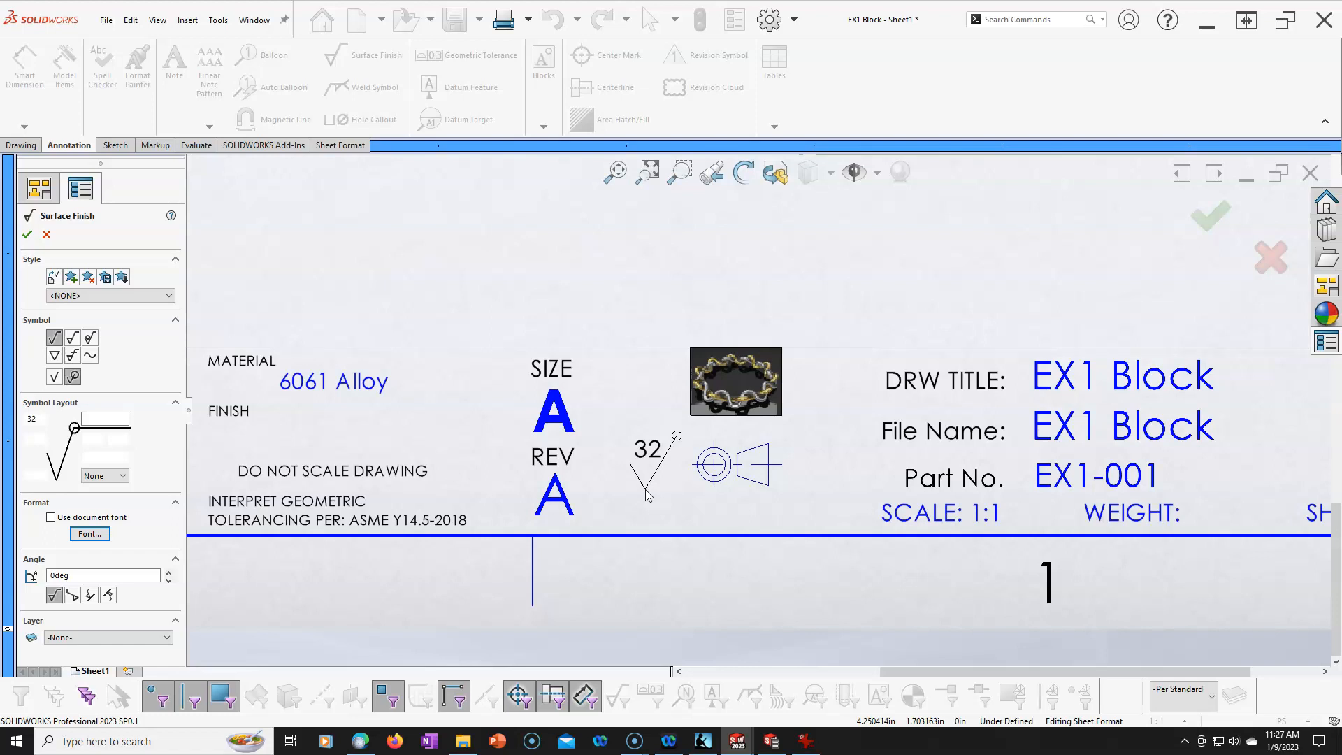
click(647, 495)
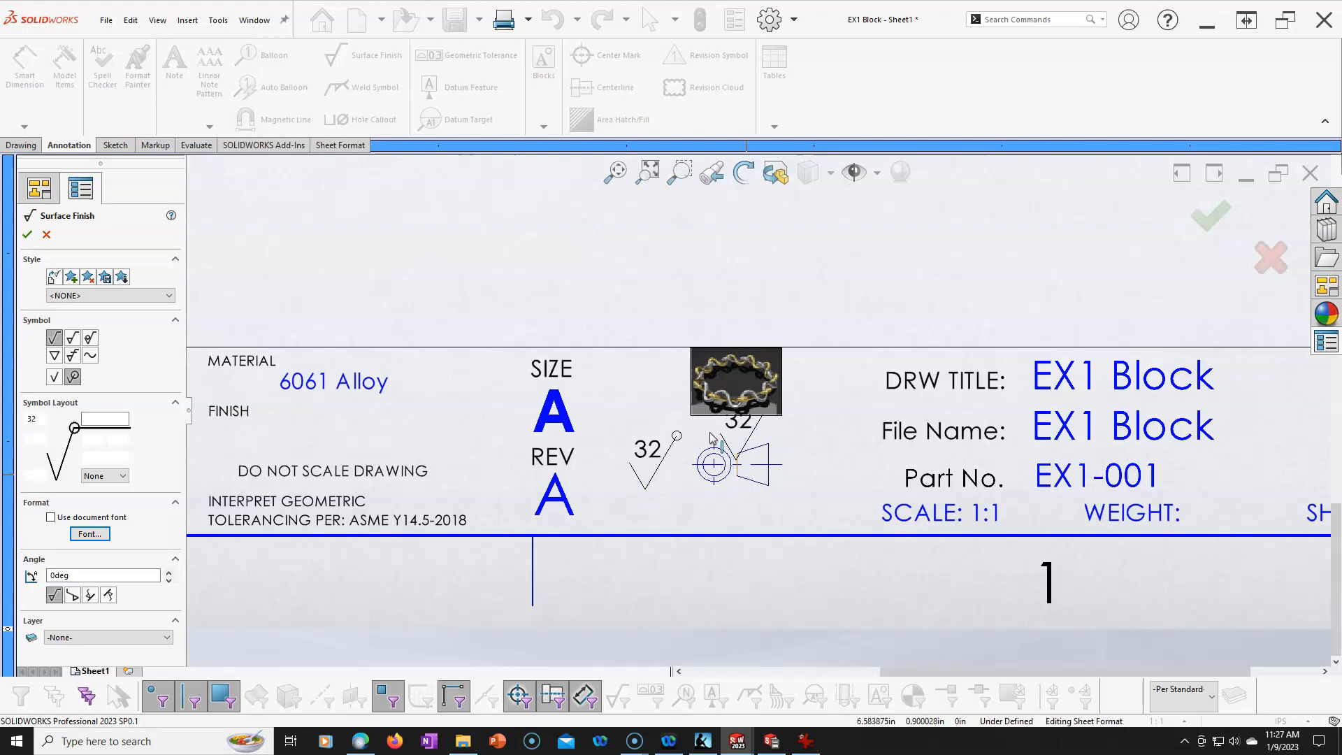
click(27, 234)
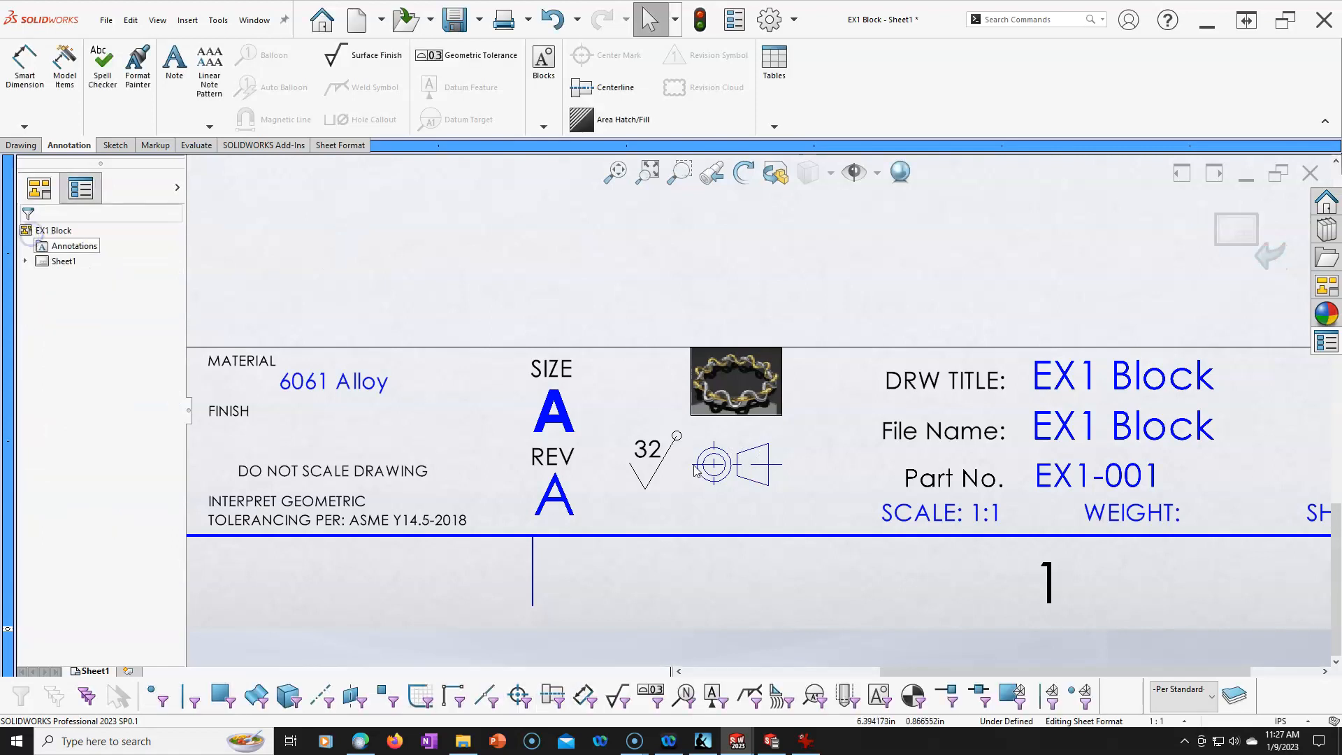
Step: Move the whole projection symbol slightly right, away from the surface finish symbol
drag(812, 426, 684, 498)
click(775, 487)
drag(775, 487, 809, 482)
click(785, 260)
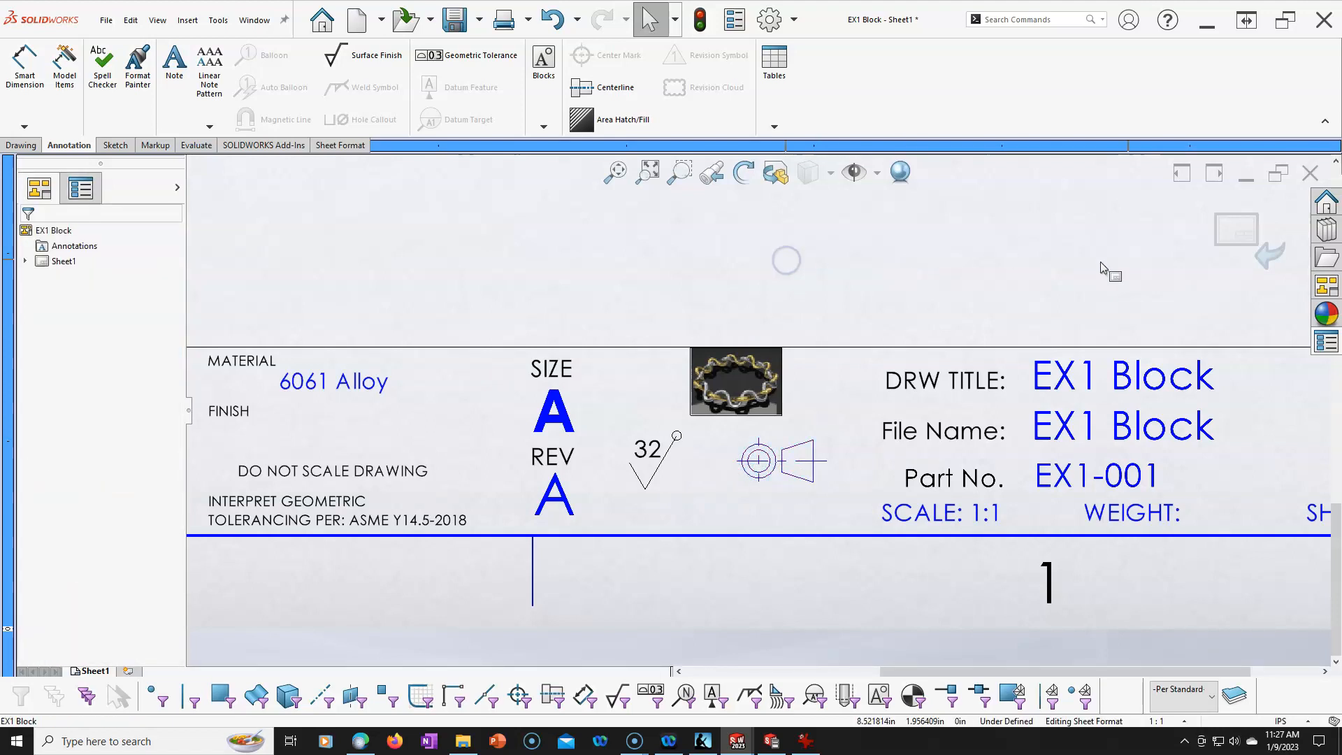
Step: Leave sheet format editing and return to the full drawing sheet
click(1268, 253)
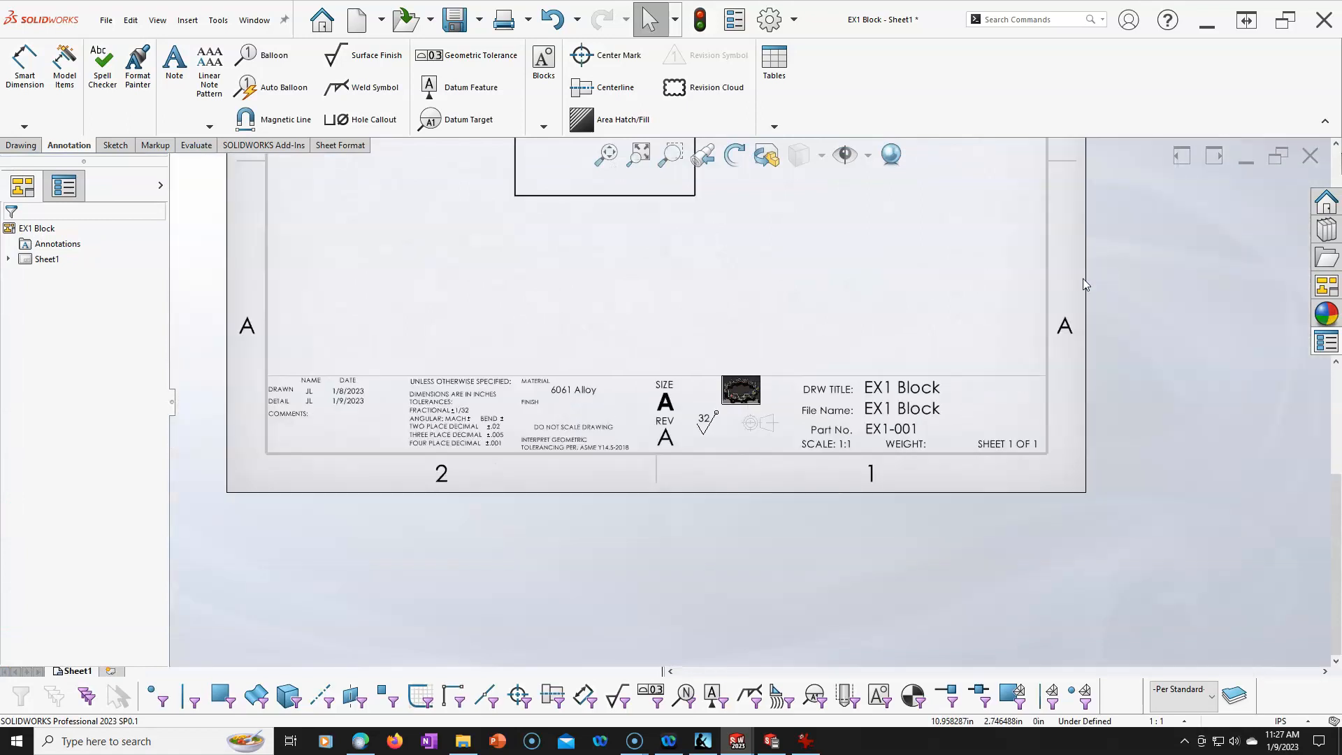
scroll(722, 291, up, 2)
scroll(723, 291, down, 2)
scroll(711, 268, up, 2)
scroll(710, 265, down, 1)
scroll(709, 265, up, 1)
scroll(743, 219, up, 1)
scroll(733, 275, down, 2)
scroll(757, 329, up, 2)
scroll(768, 341, down, 1)
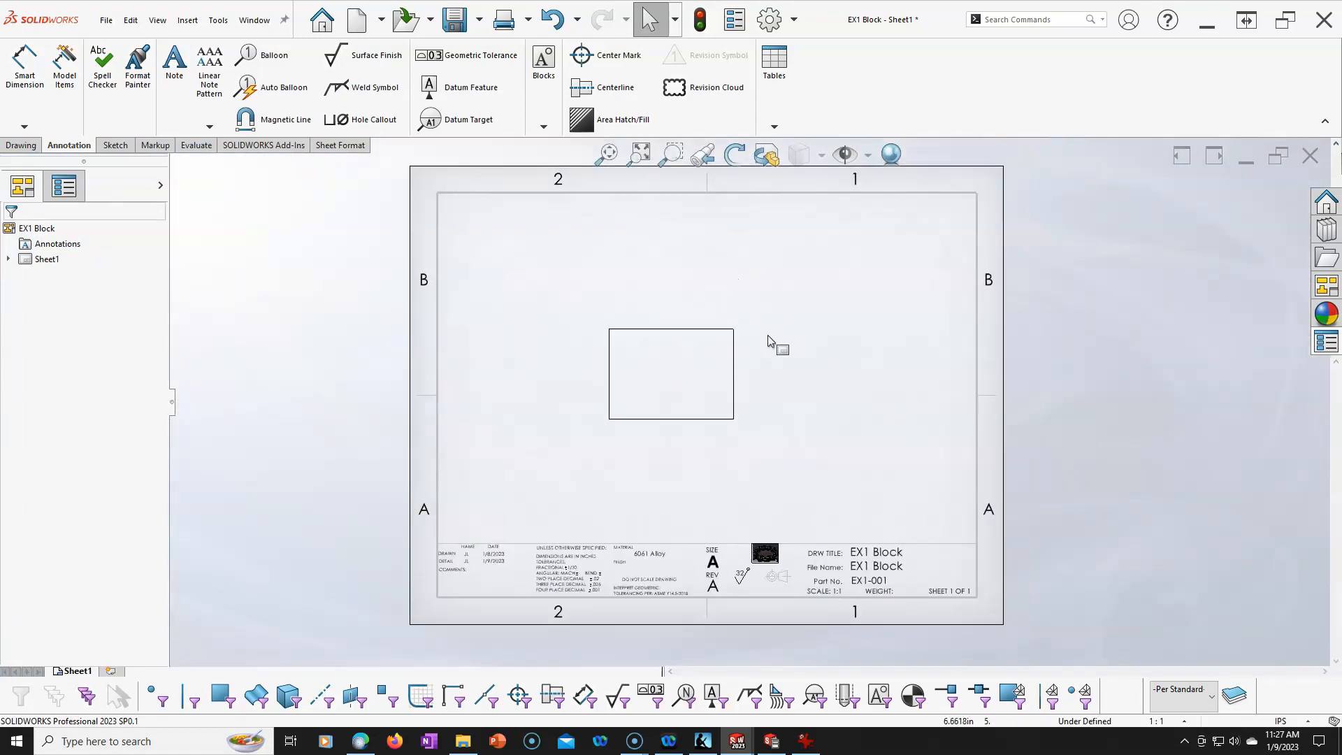
Step: Add a two-item numbered note above the title block reading "Part should frre of oil and contaminents" and "Debur all edges to a max of .01inch"
click(169, 65)
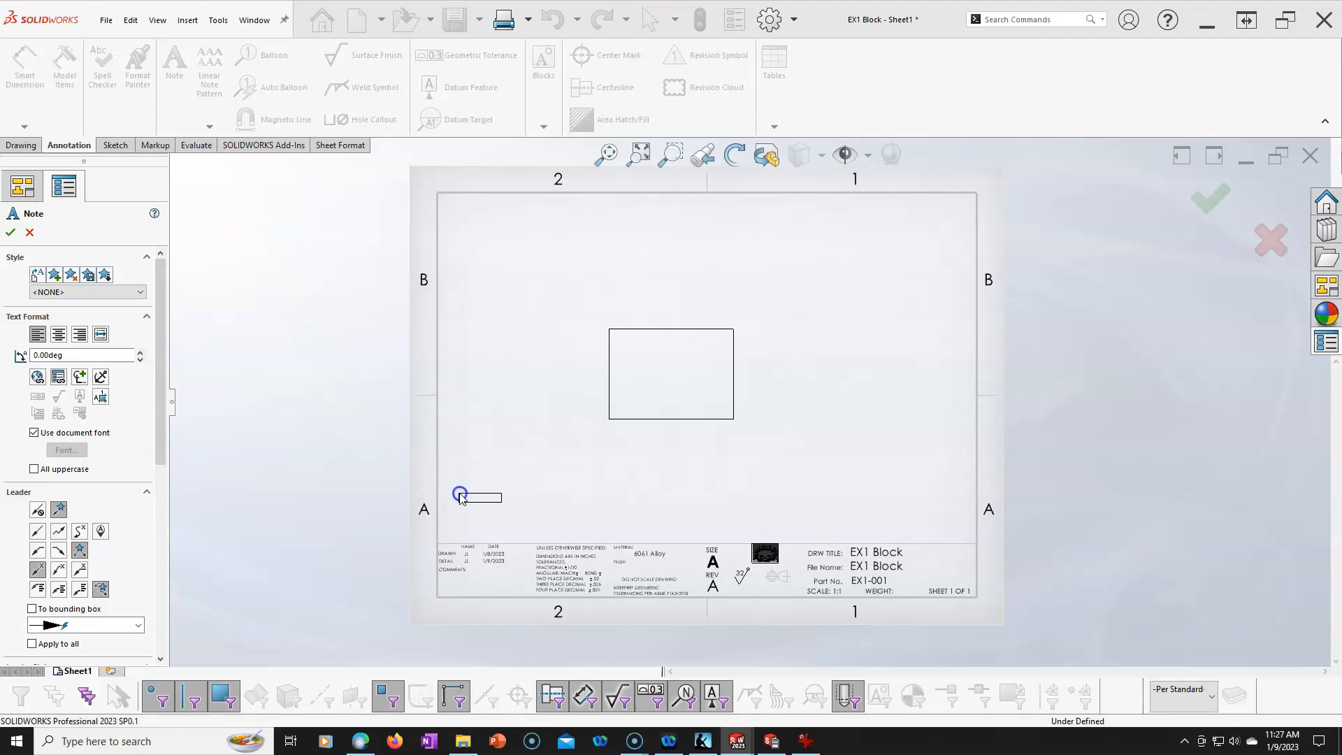
click(460, 497)
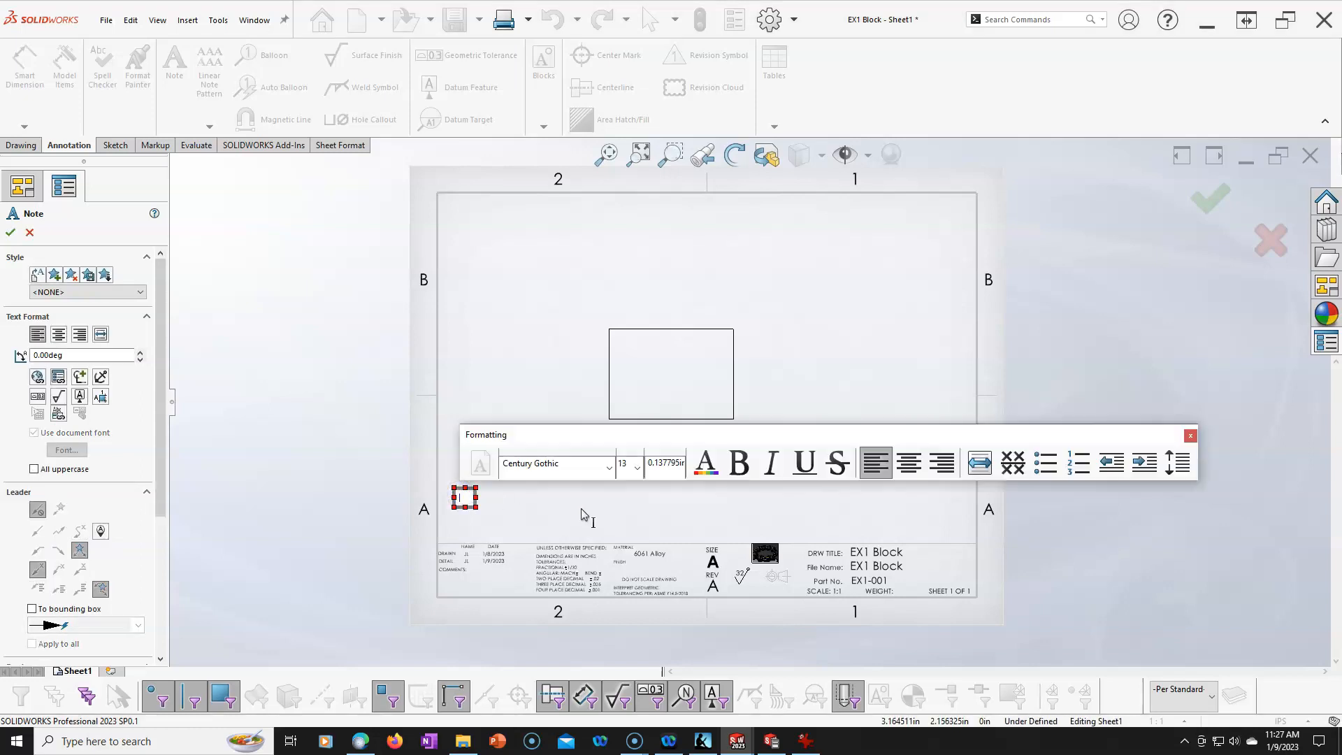
text(1. Part should f)
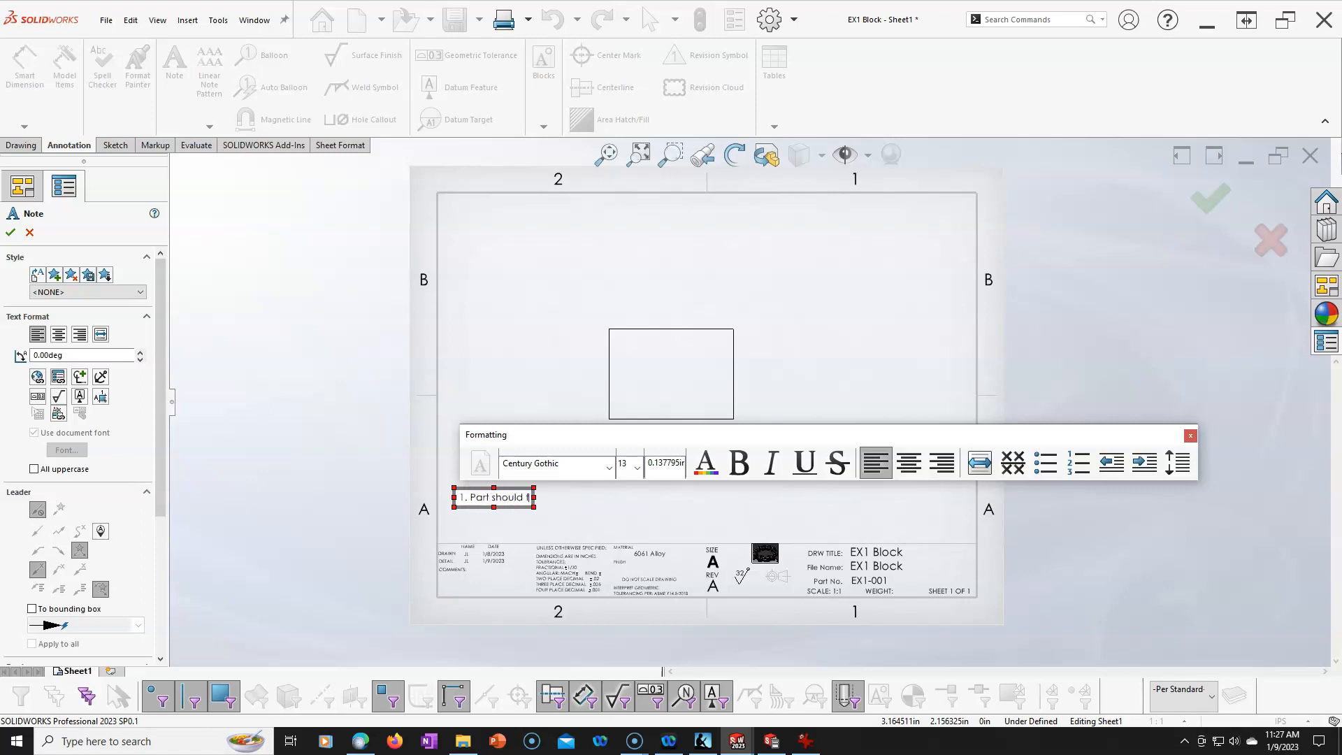
text(rre of oil)
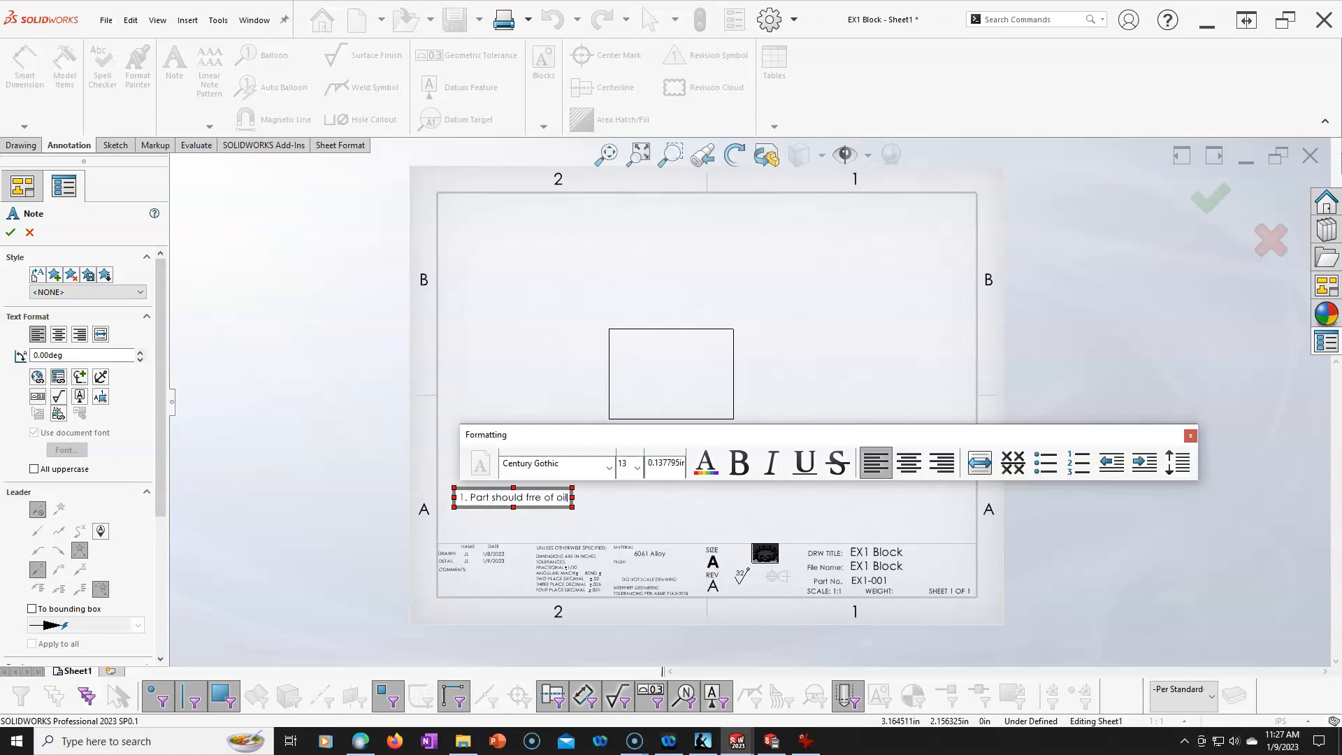
text( and contaminents)
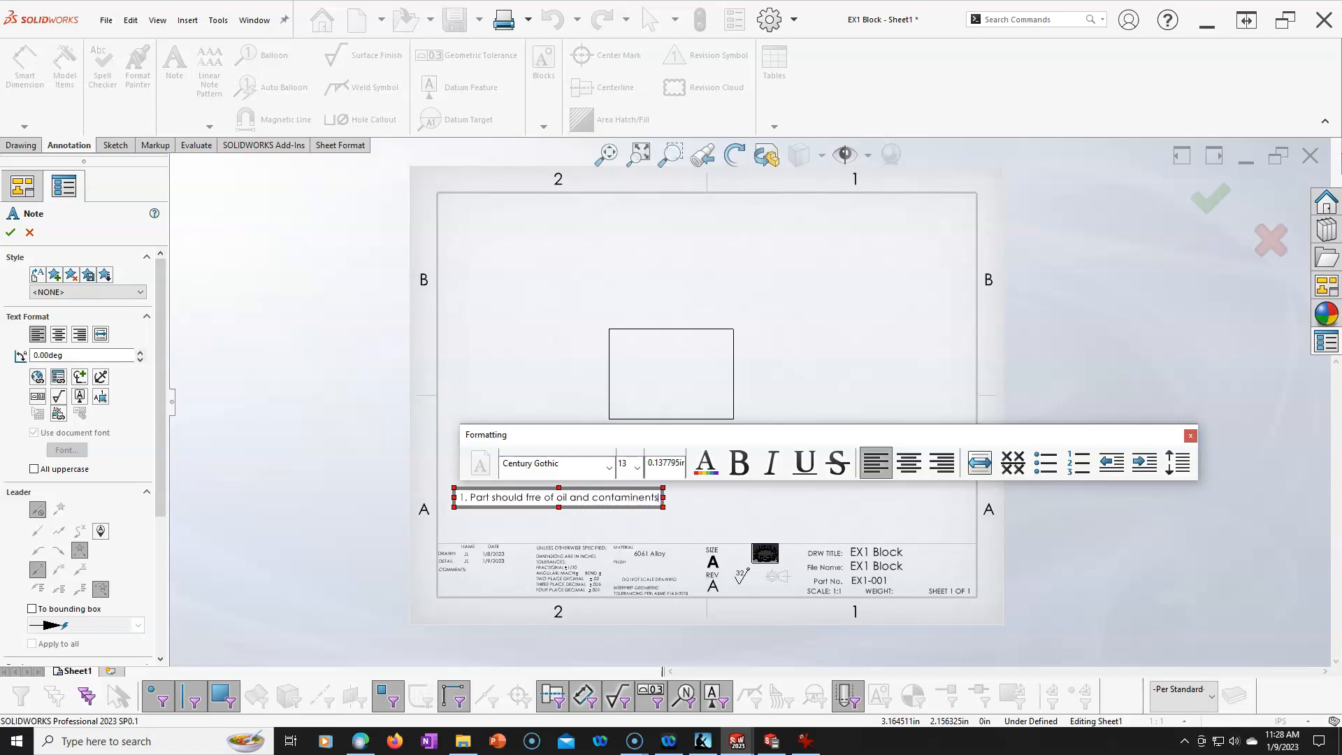
key(Return)
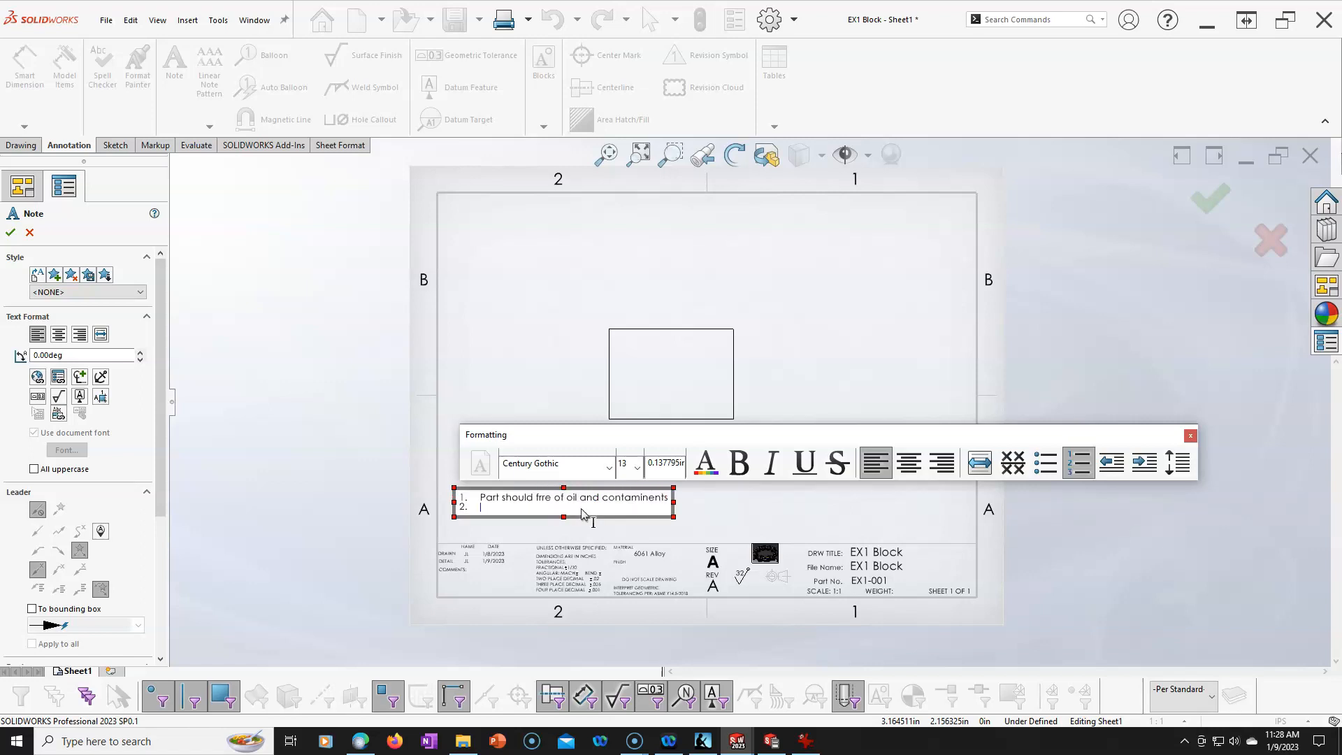
text(D)
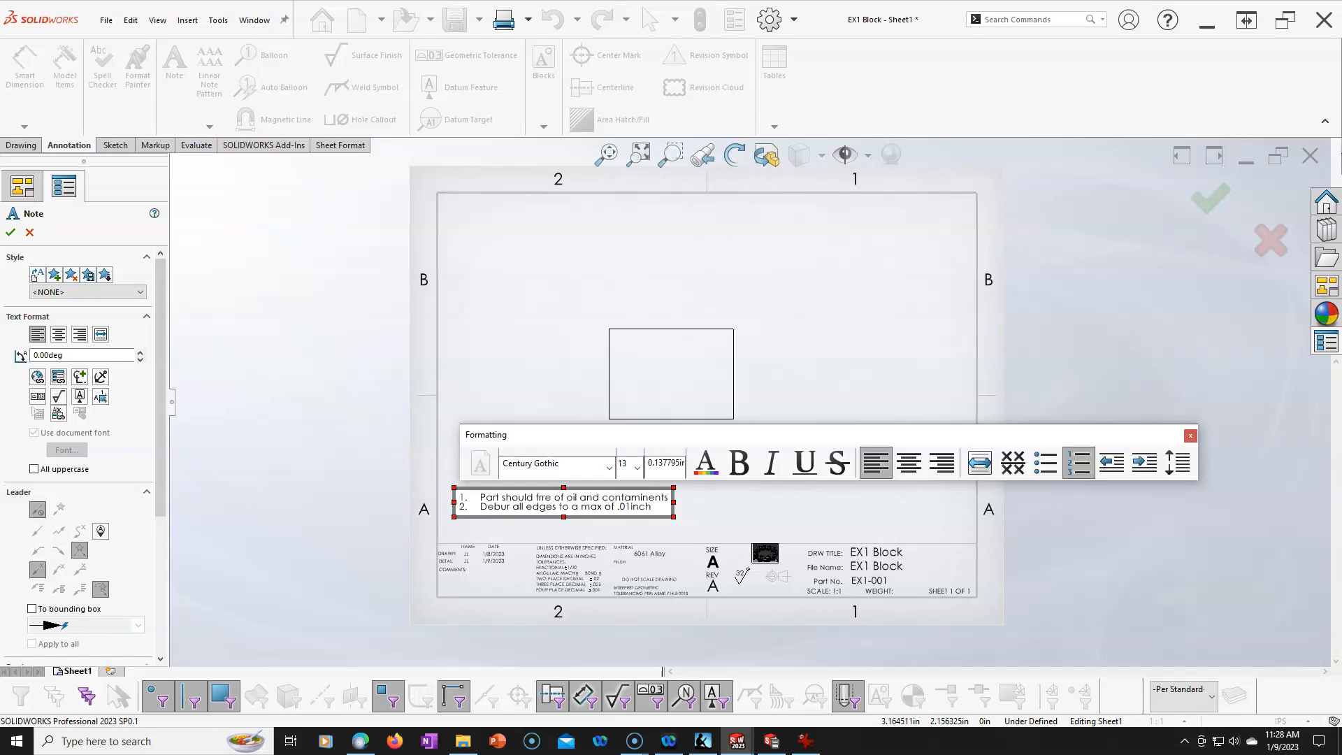
Step: Set all of the note's text to size 10 and move the note down to just above the title block's left end
key(ctrl+a)
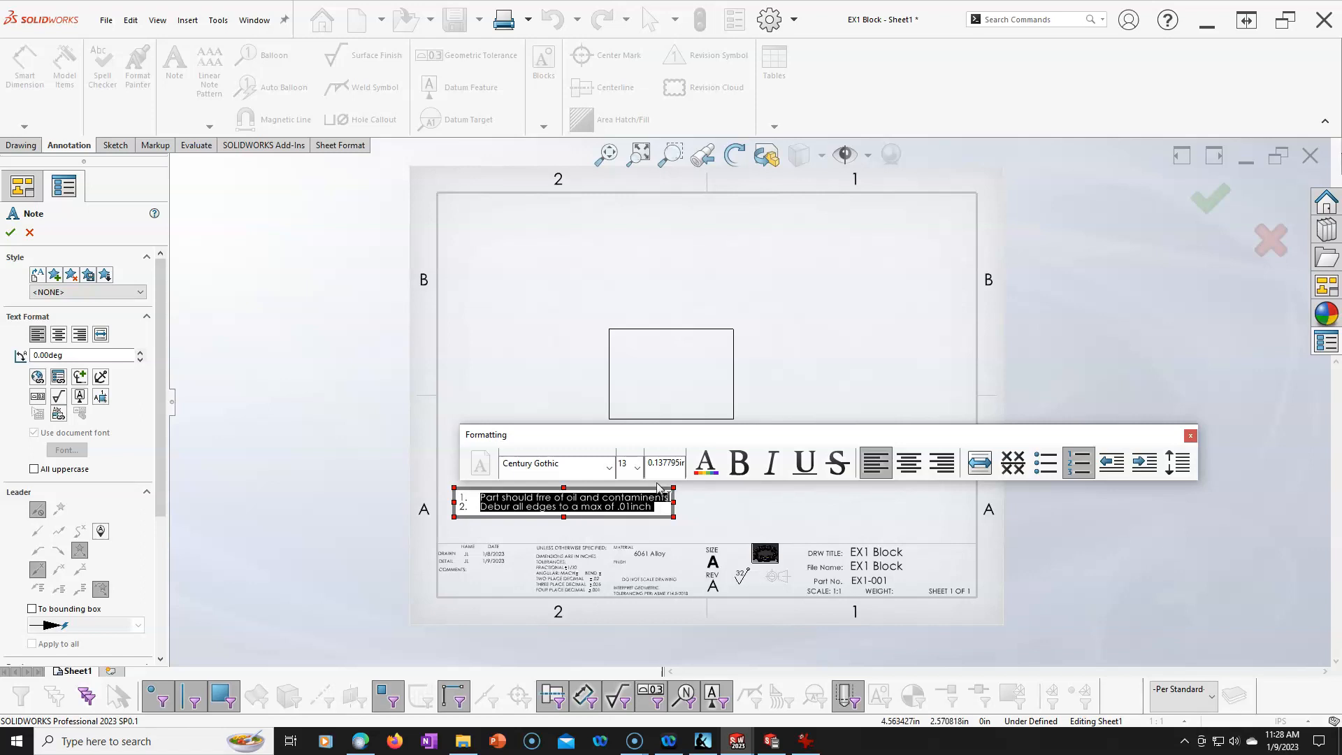
click(637, 467)
click(621, 506)
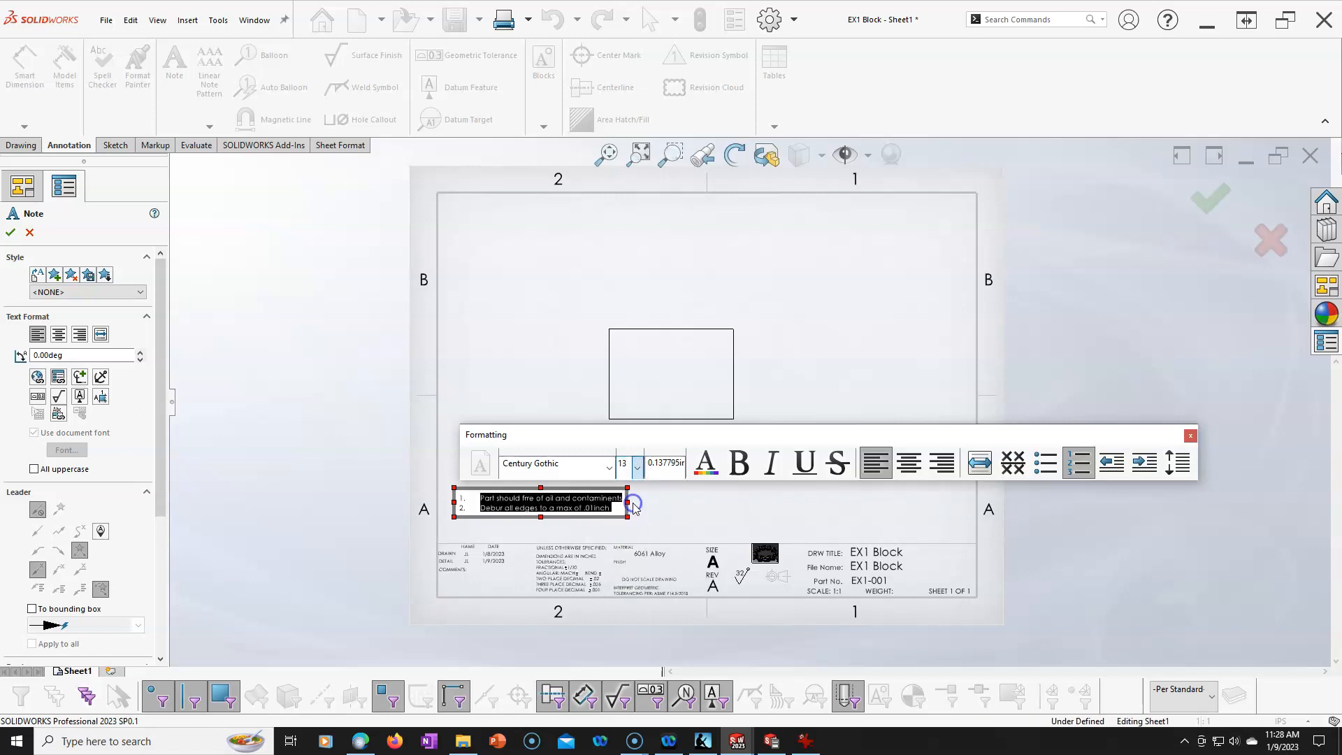
click(928, 371)
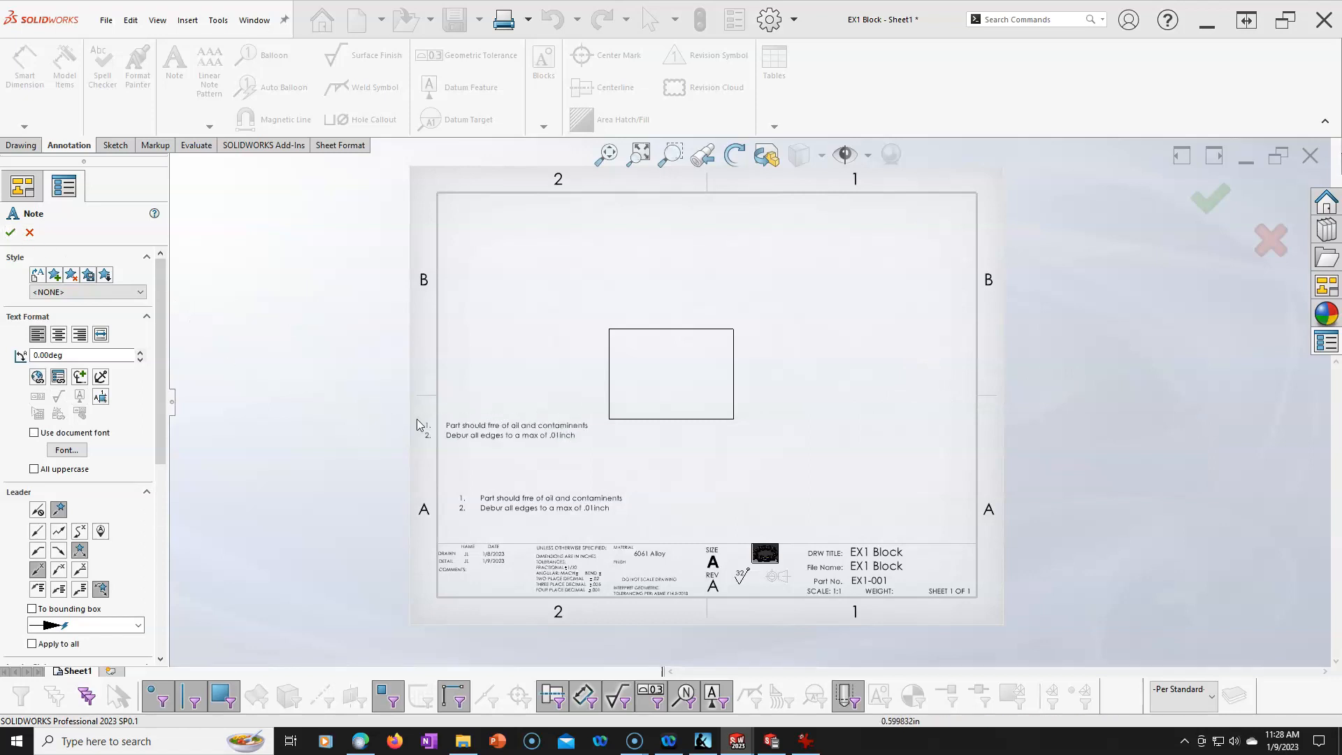
key(Escape)
double_click(498, 502)
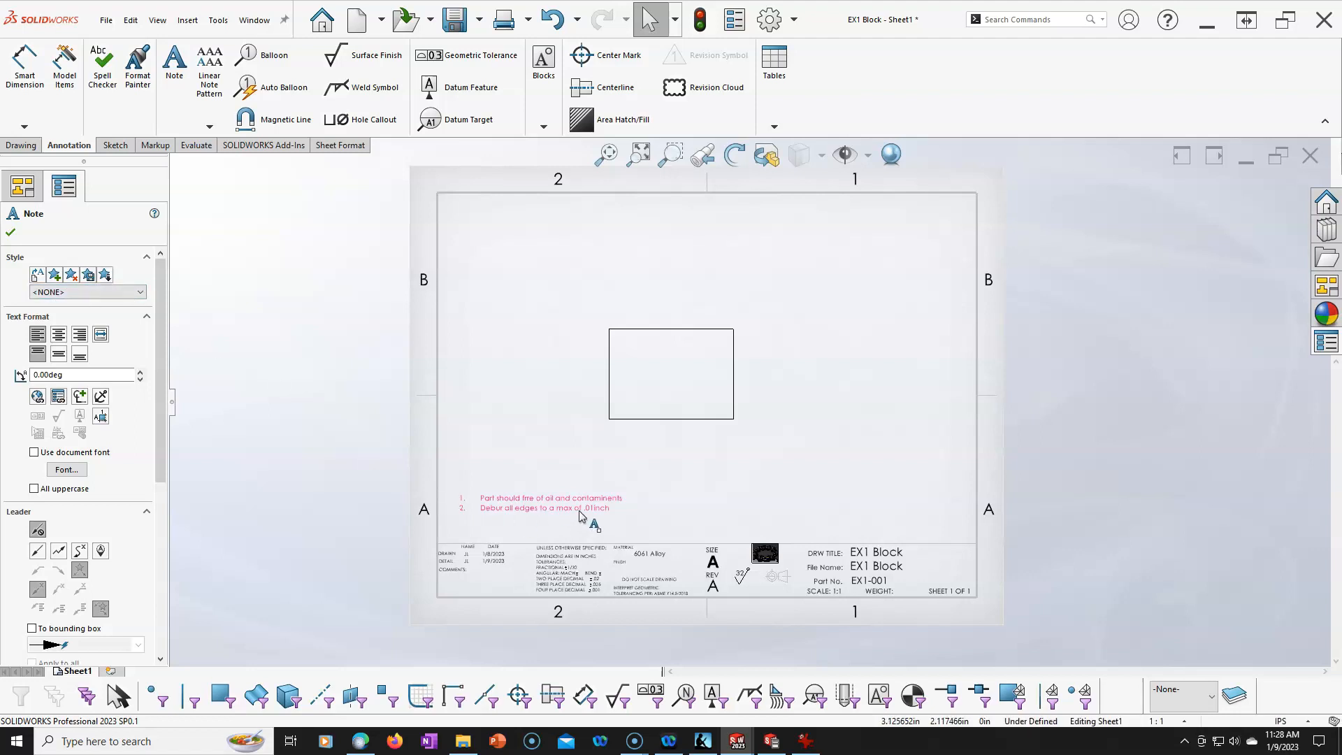
drag(578, 510, 565, 532)
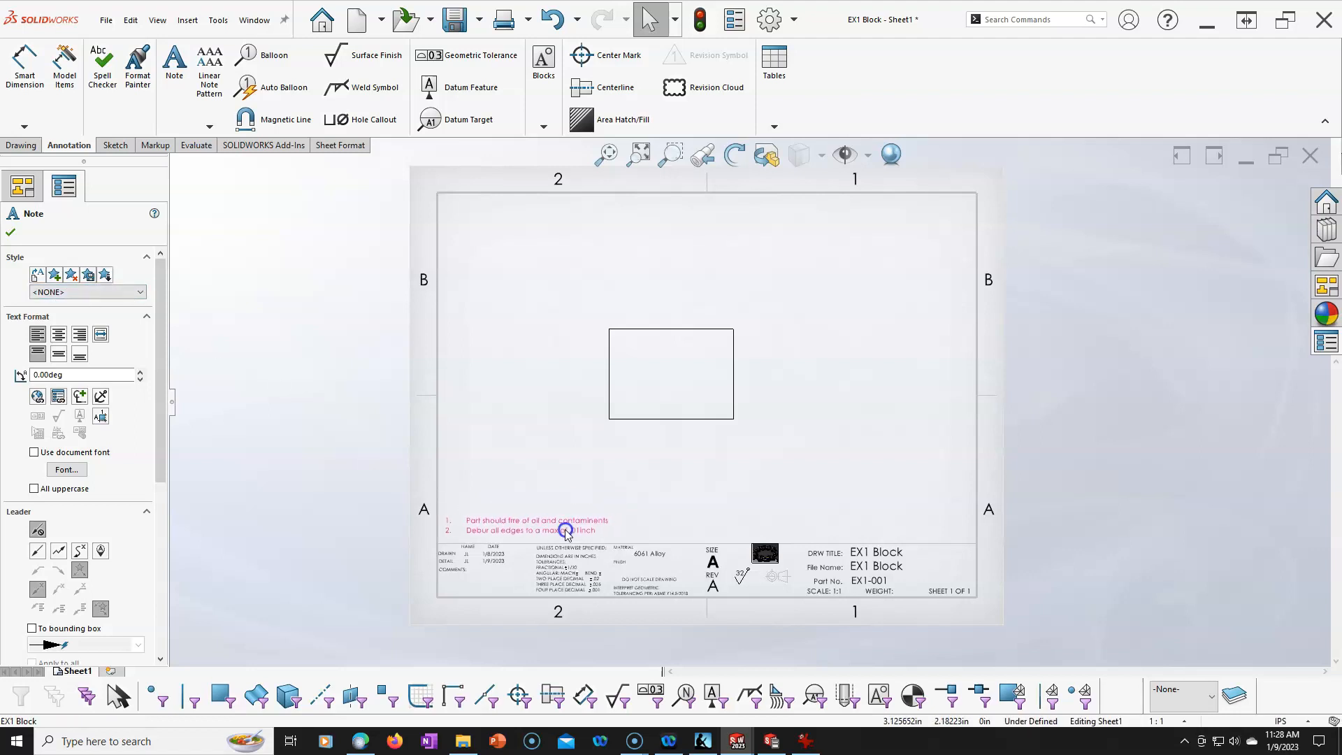
Step: Assign the general note to the Dims layer
right_click(565, 531)
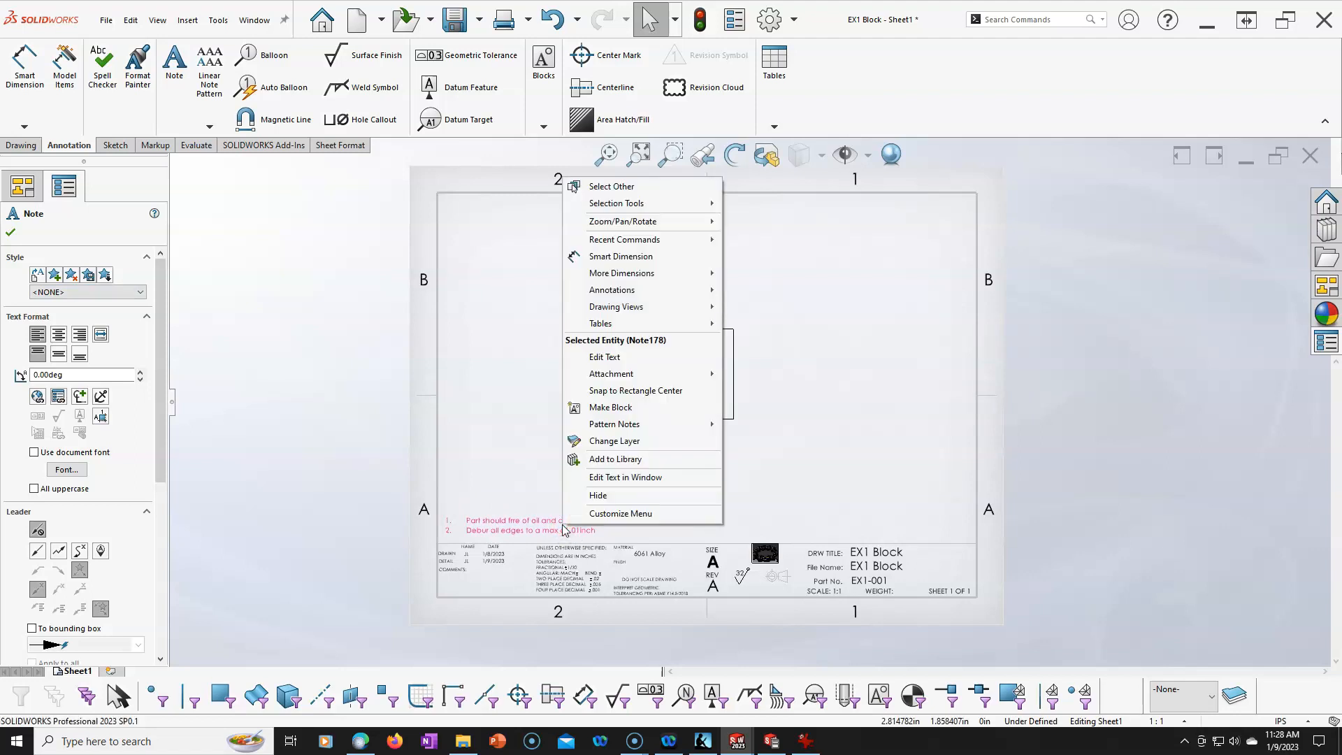
click(605, 357)
drag(161, 483, 159, 608)
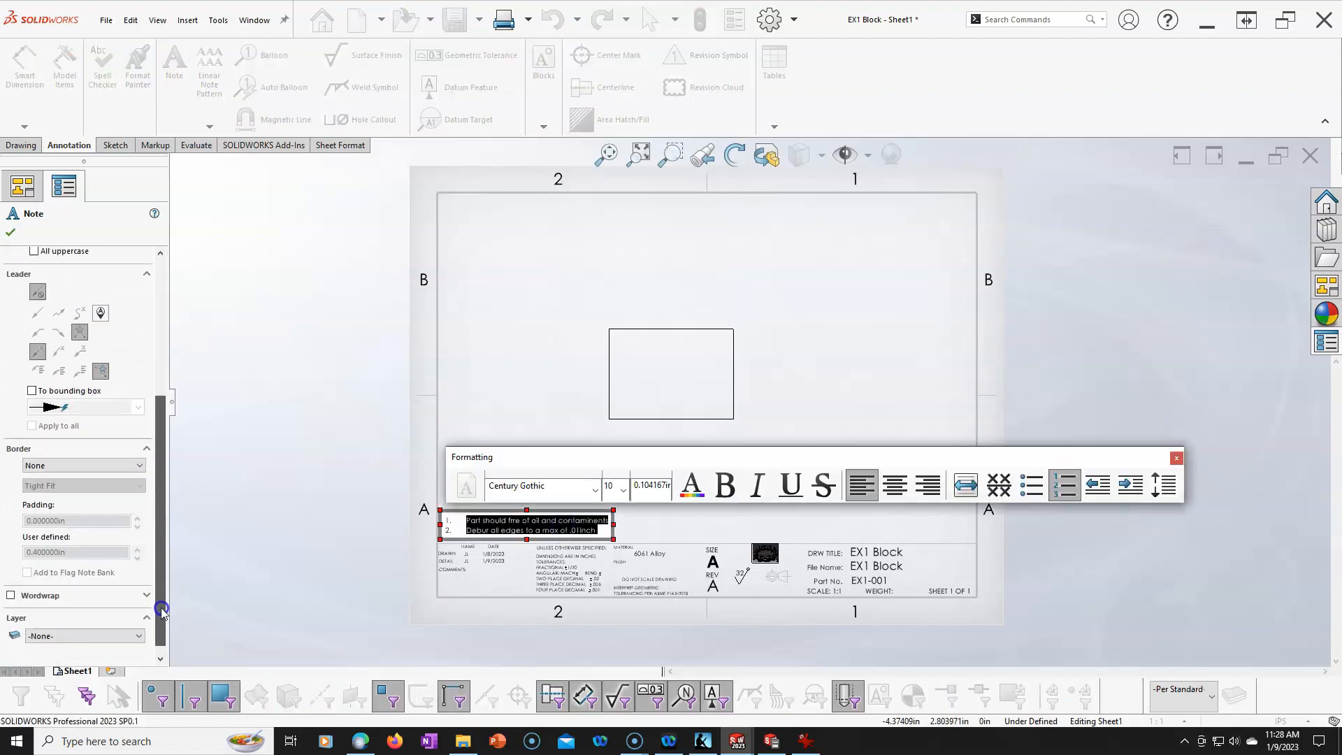
click(129, 635)
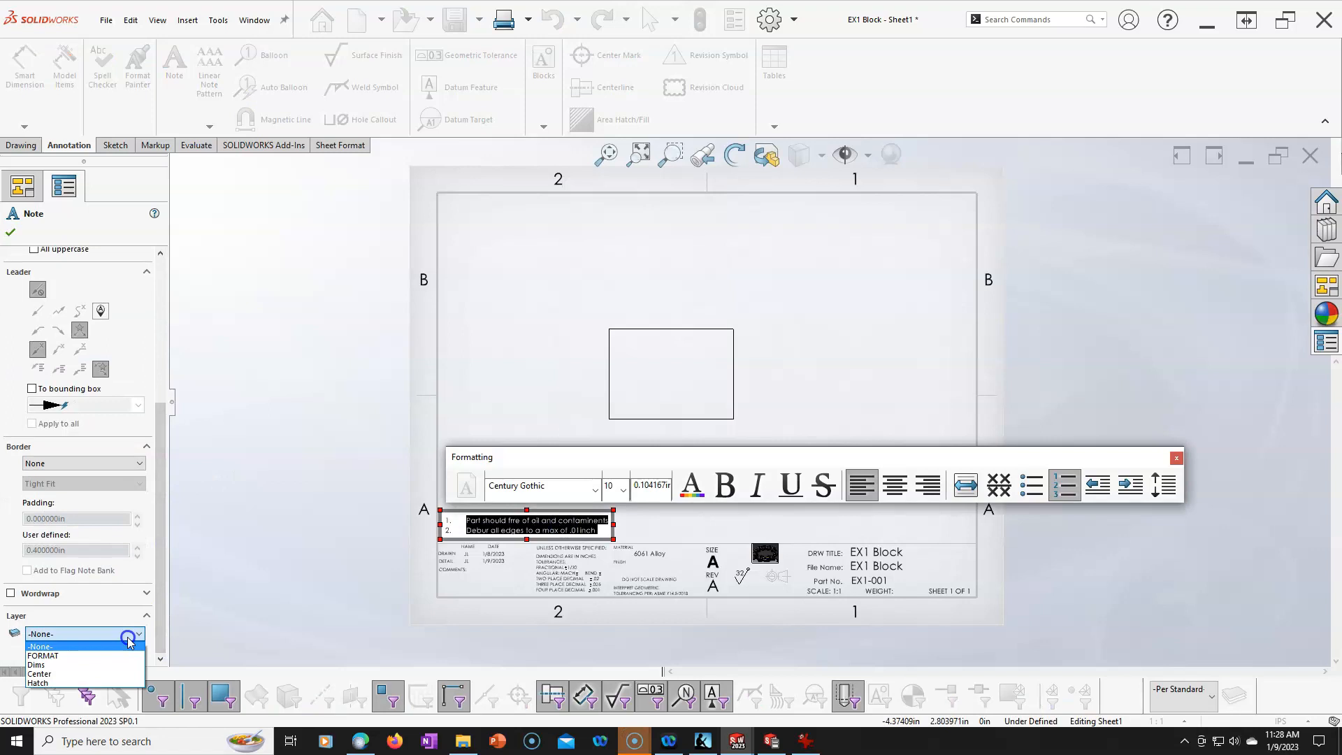
click(87, 665)
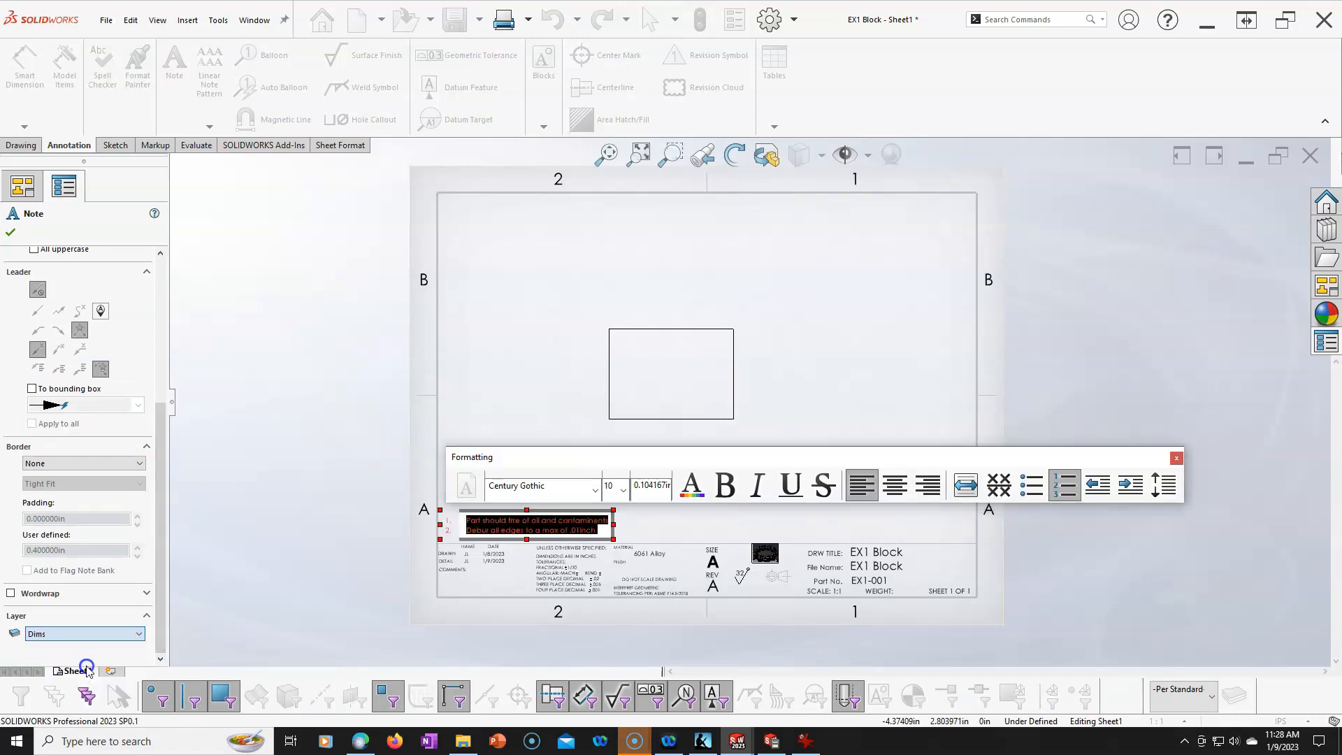
click(464, 372)
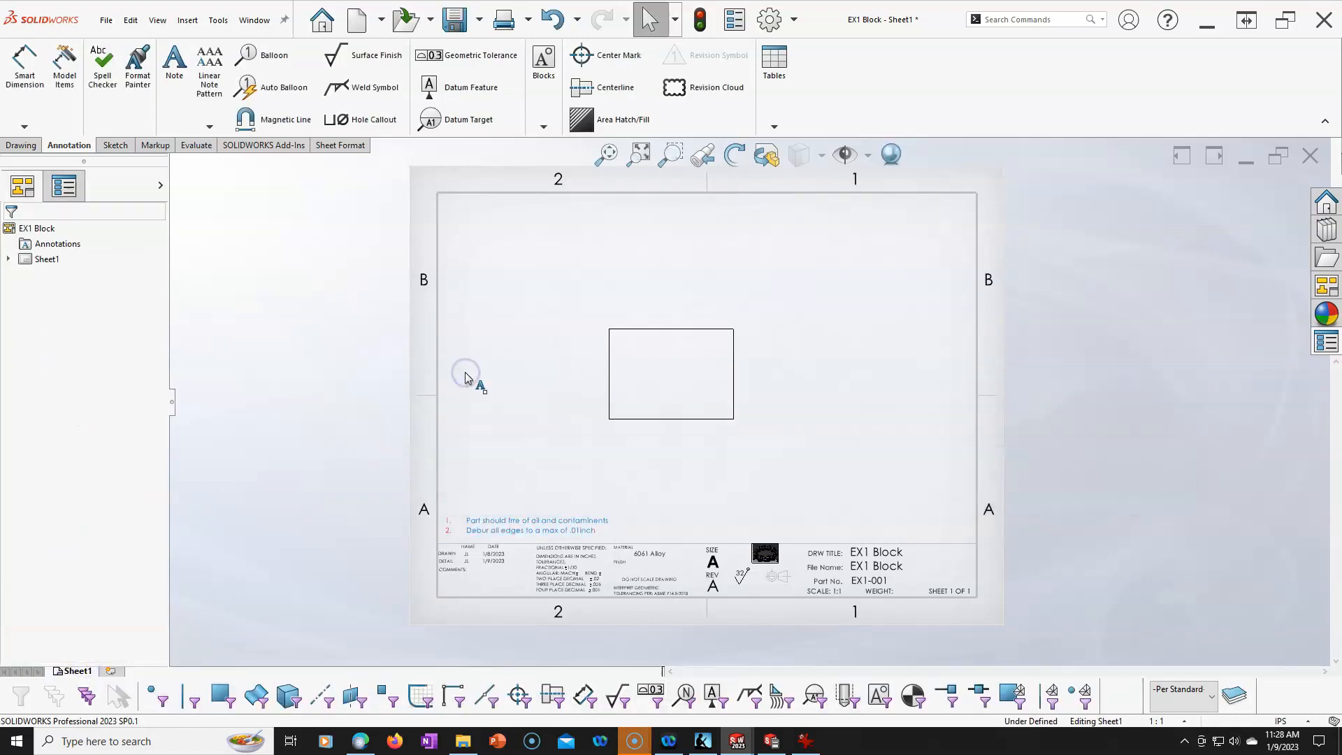
Step: Make a block from the two-item general note above the title block, with its insertion point at the note's lower-left corner
click(529, 534)
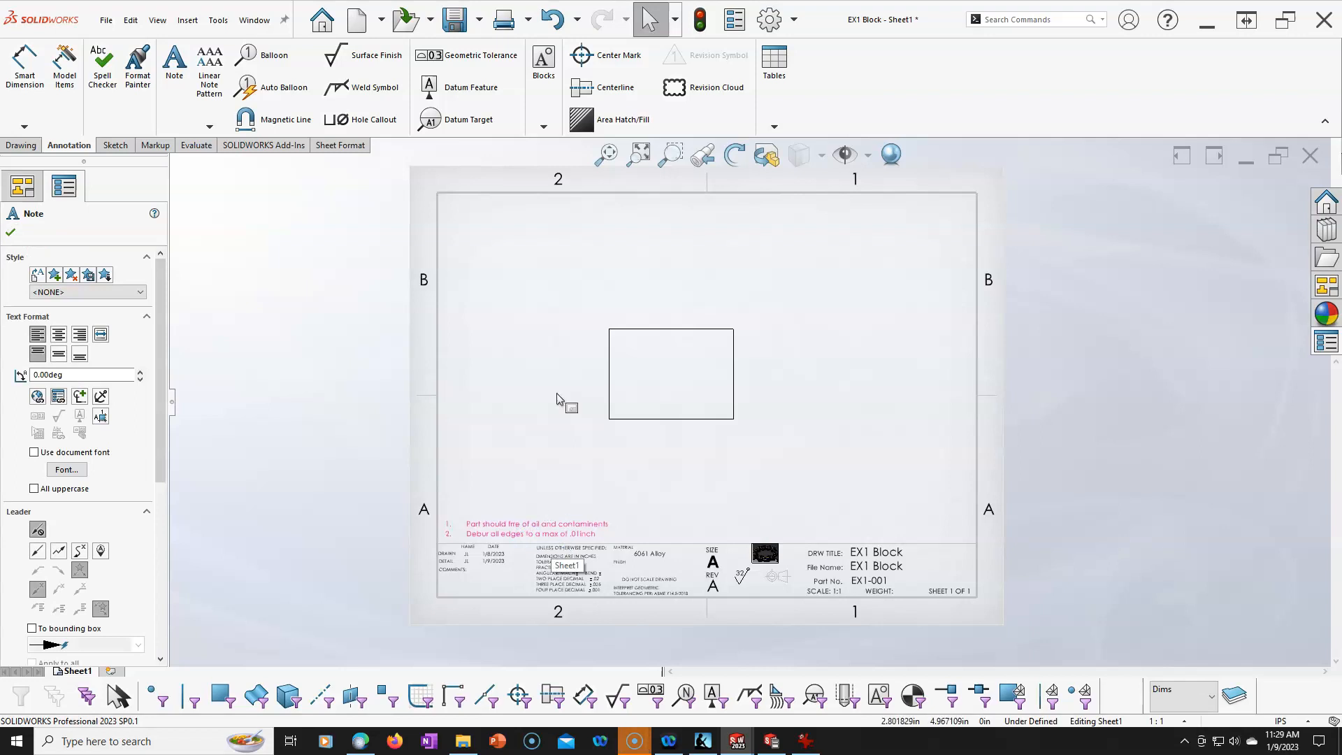
click(544, 126)
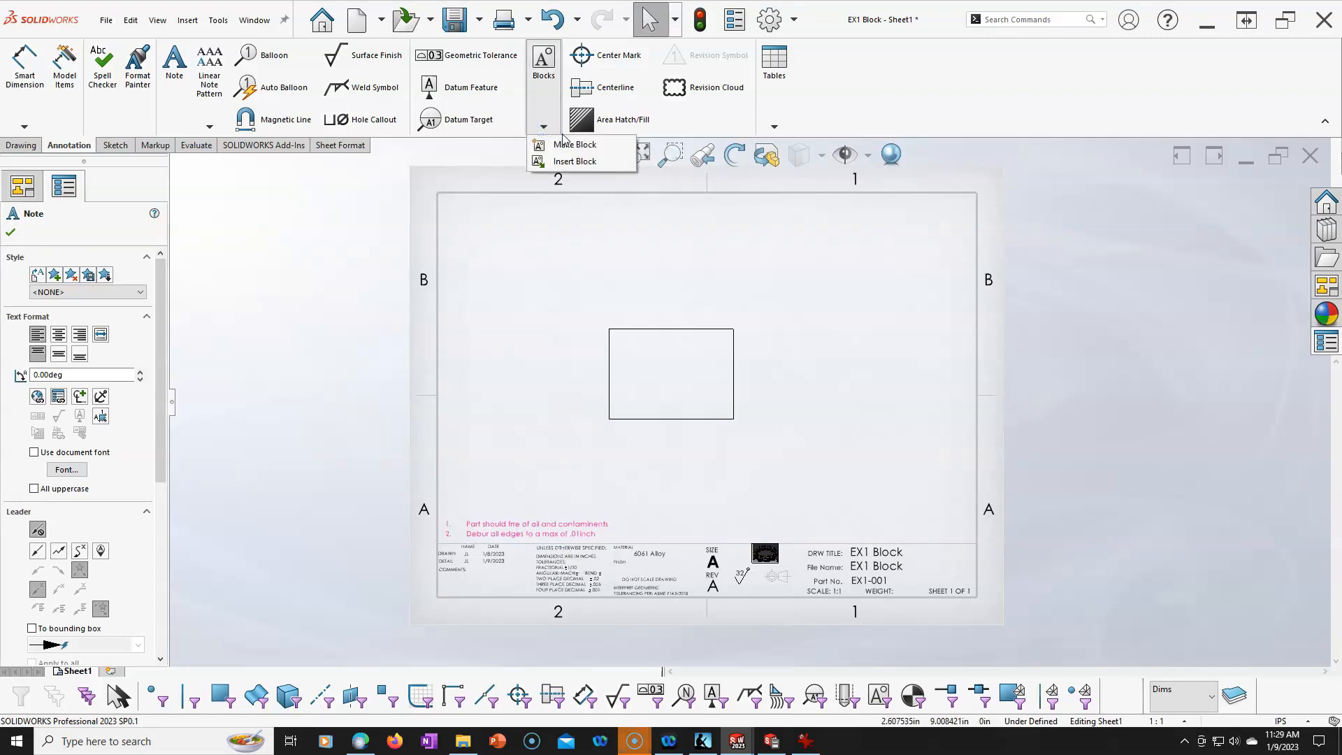
click(563, 144)
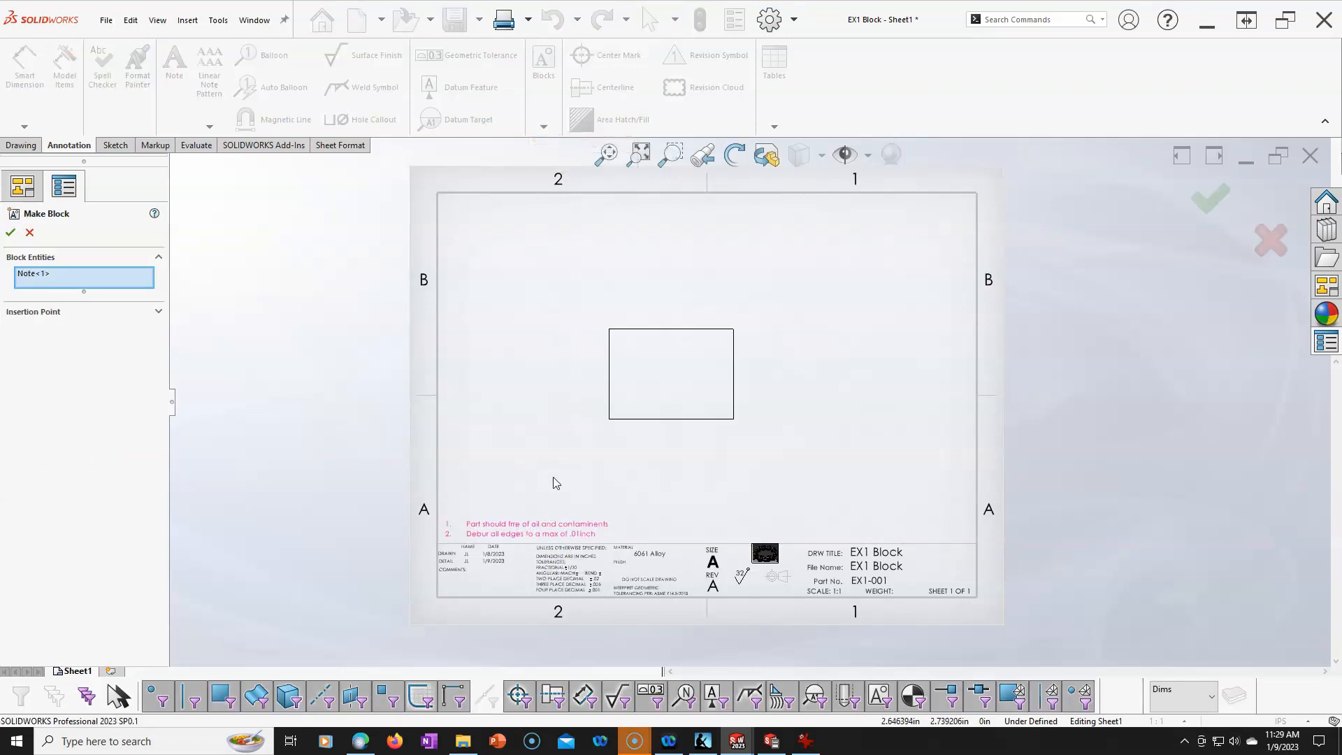
click(159, 313)
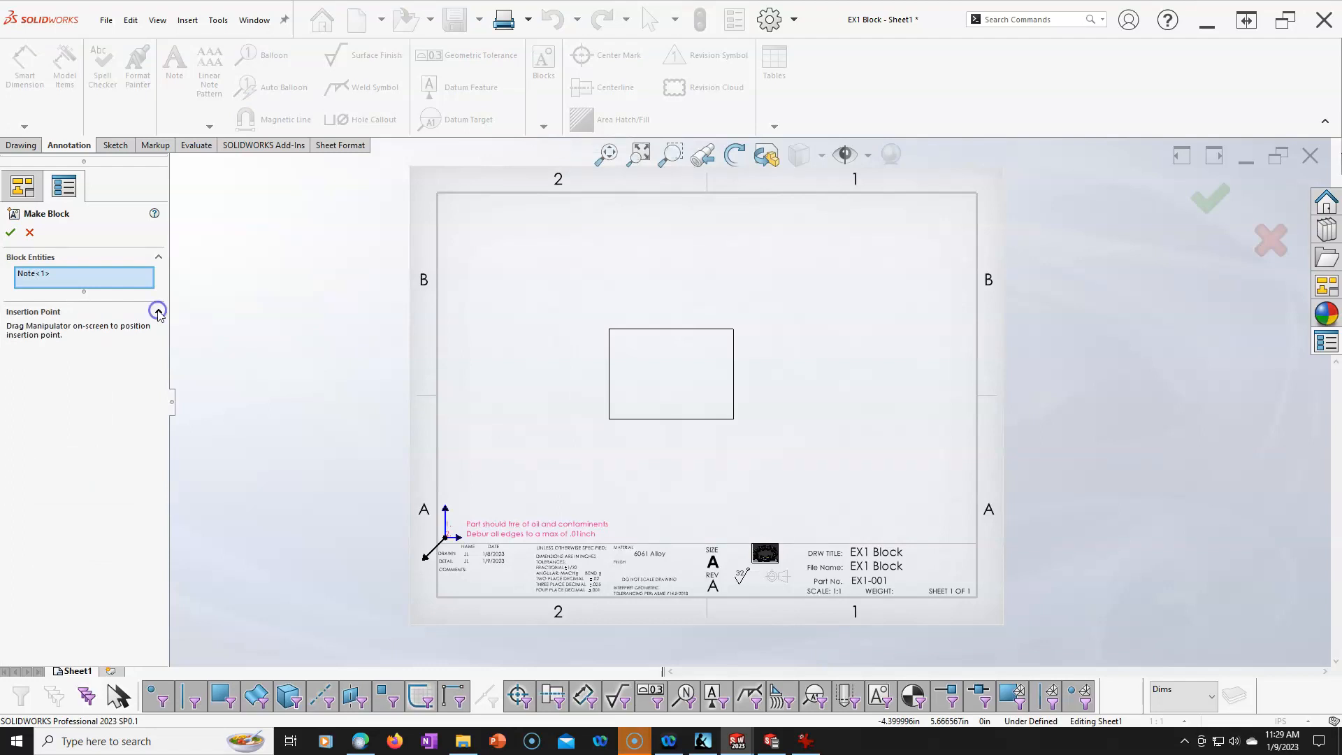
scroll(467, 542, down, 1)
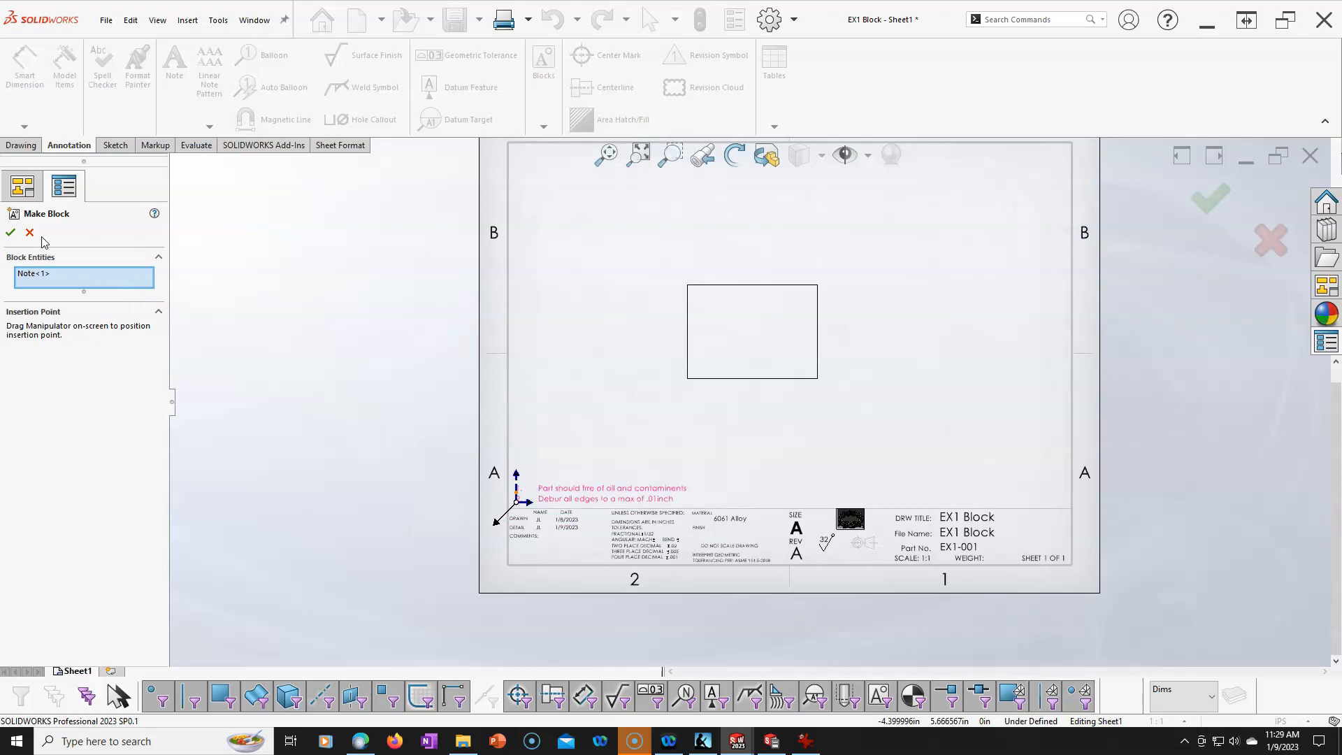
click(11, 233)
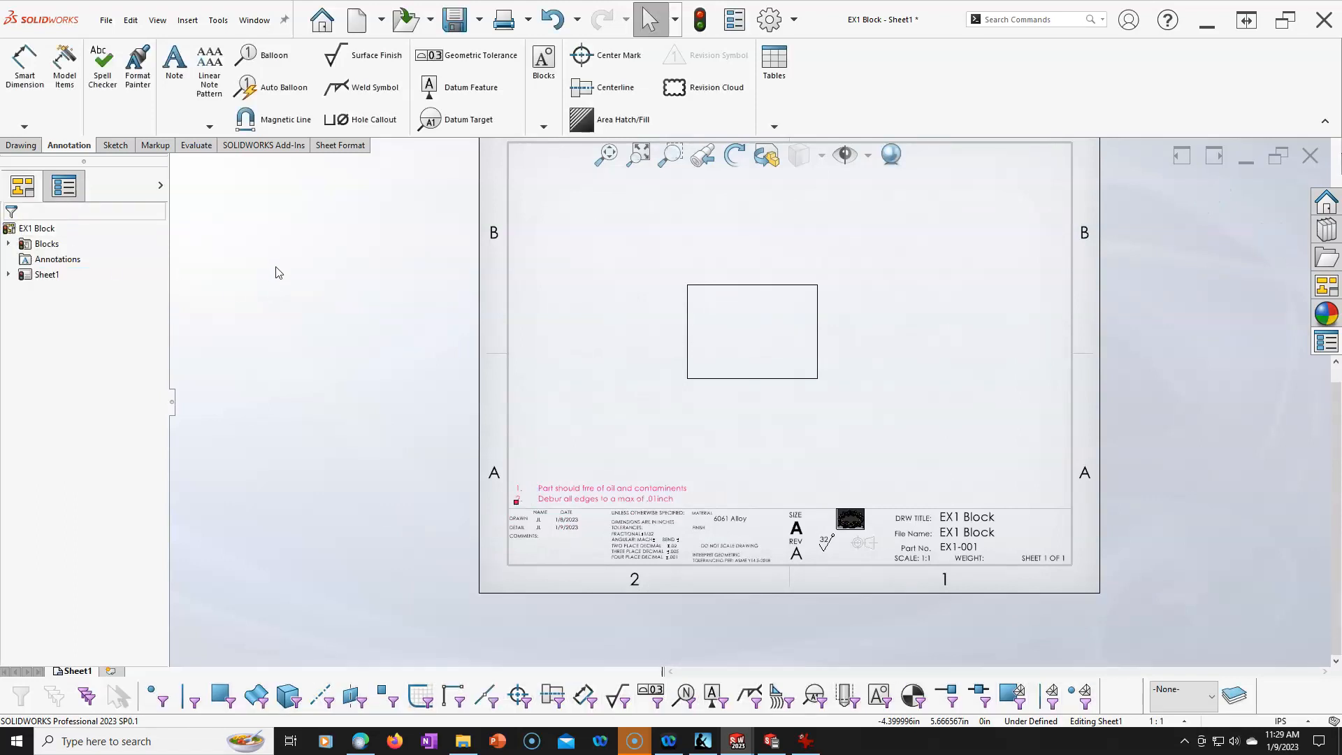
Step: Save the note block as Drawing Note.SLDBLK in a new Blocks folder inside the Google Drive folder 2023 SW System
click(543, 126)
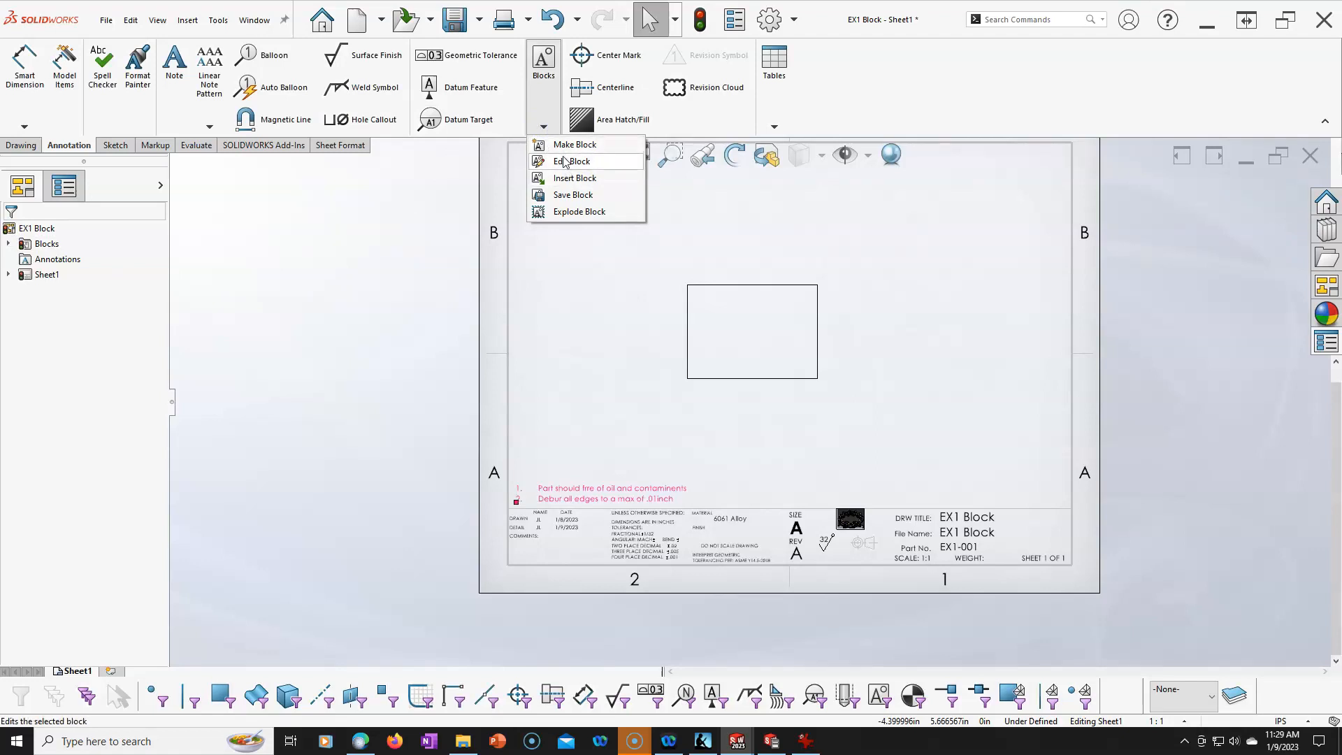
click(555, 193)
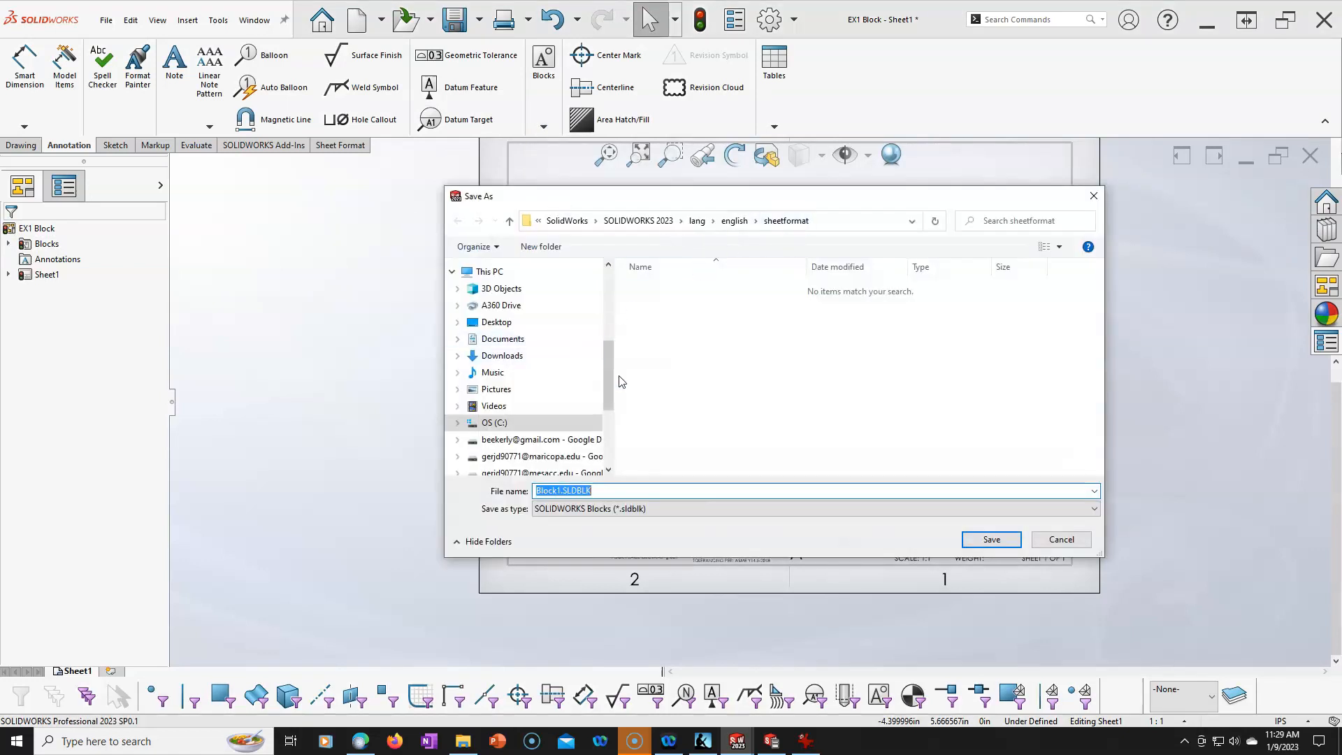
drag(611, 371, 613, 268)
click(529, 394)
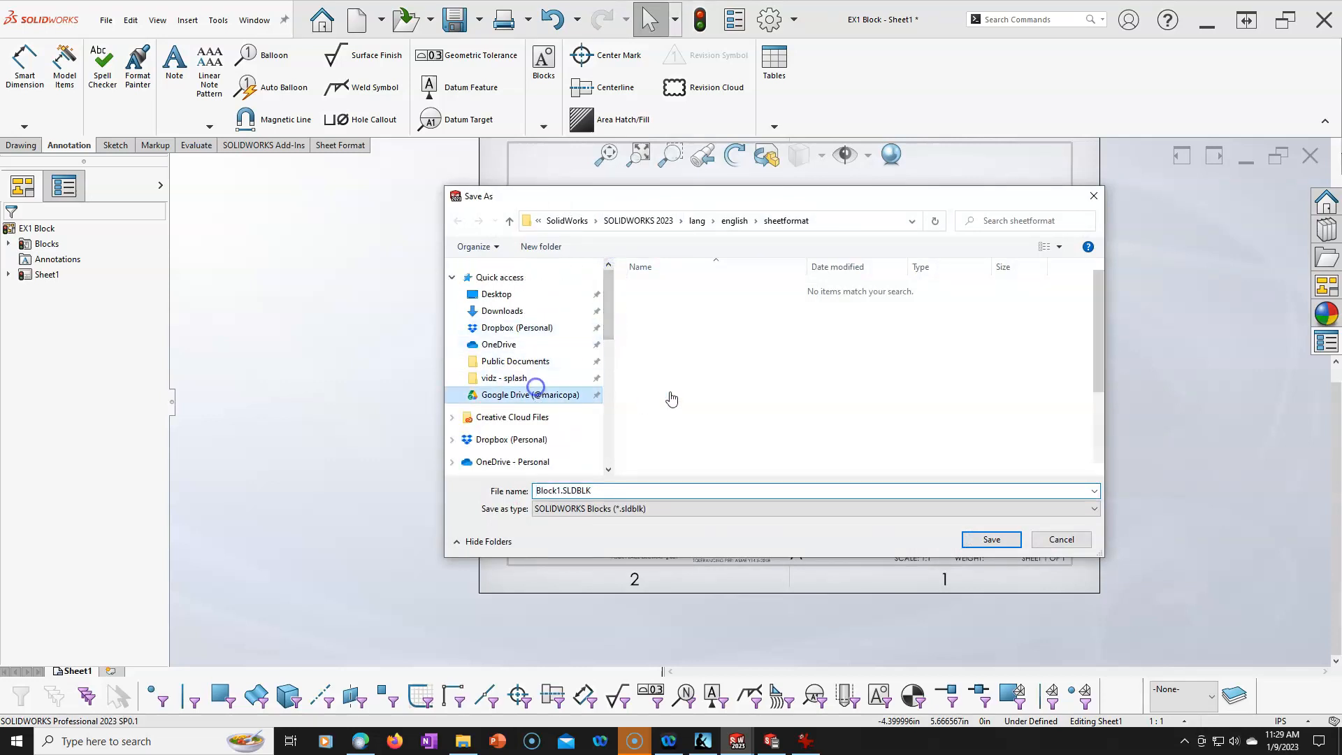
double_click(685, 360)
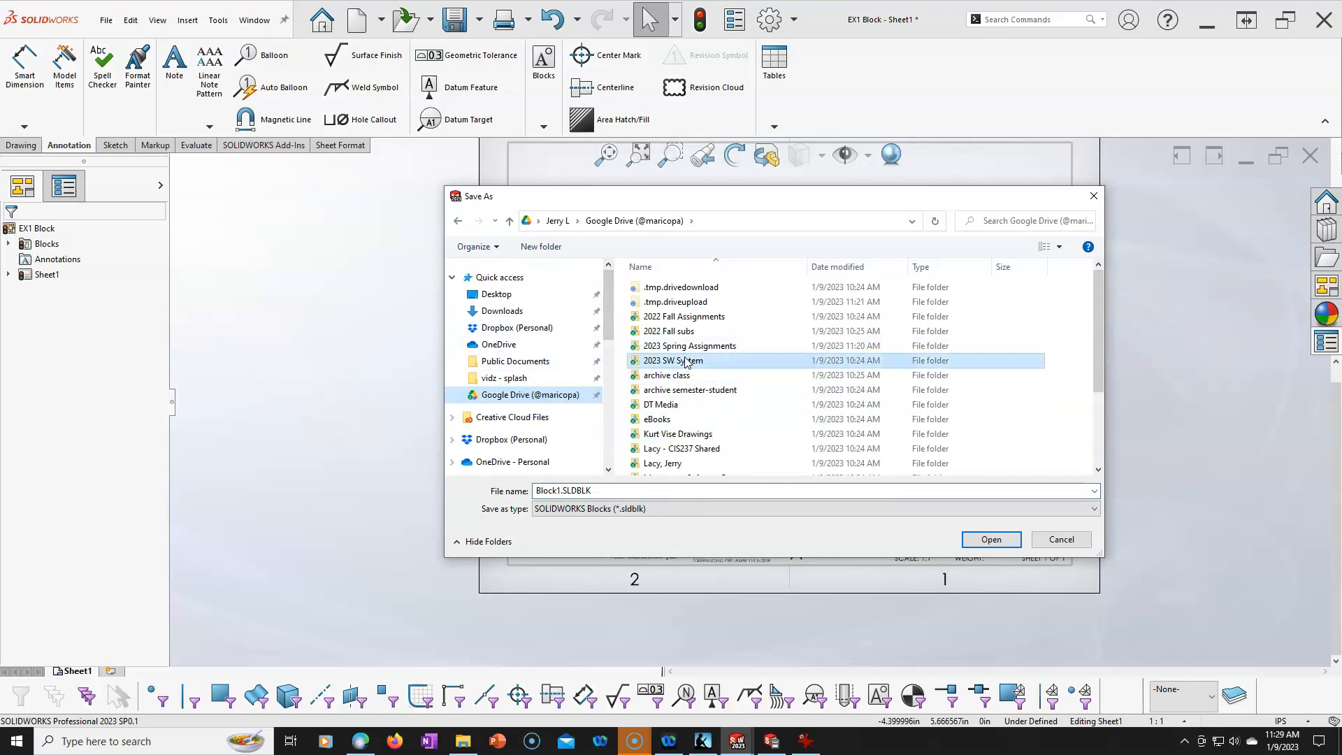
click(538, 247)
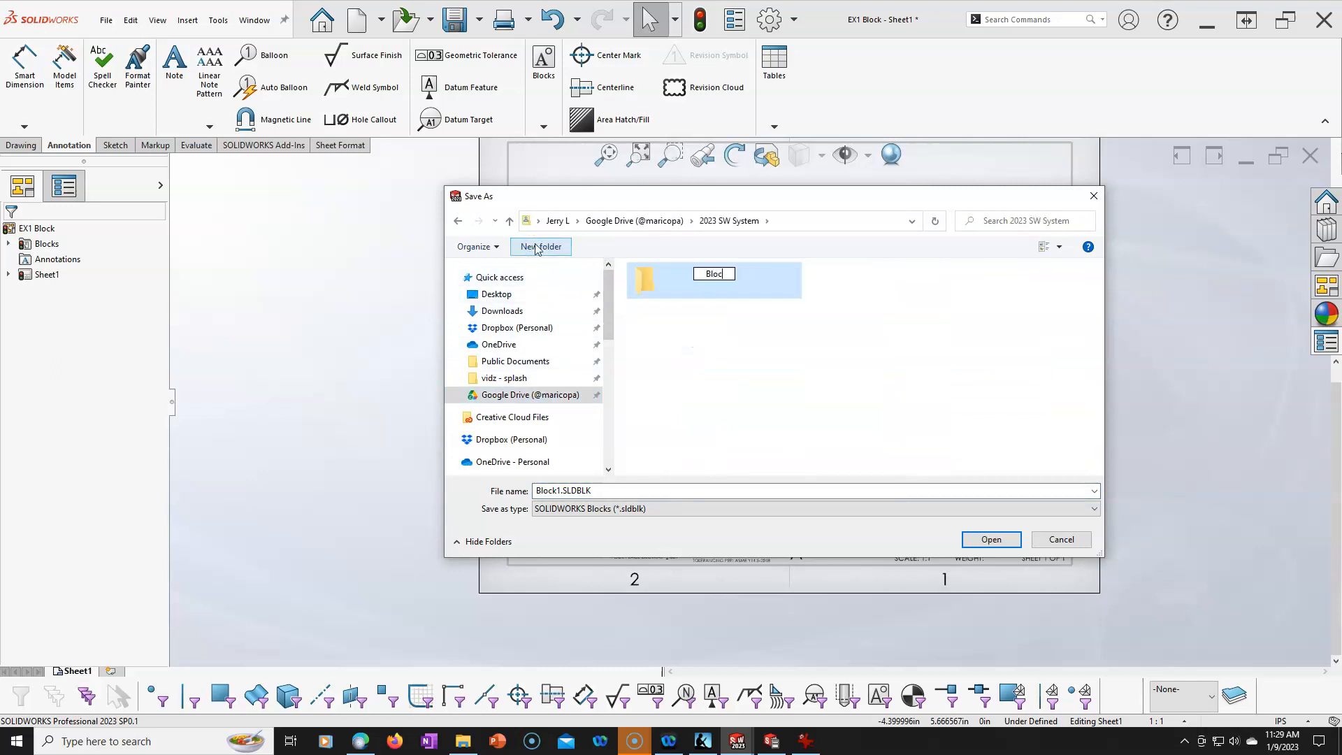
click(699, 323)
double_click(664, 285)
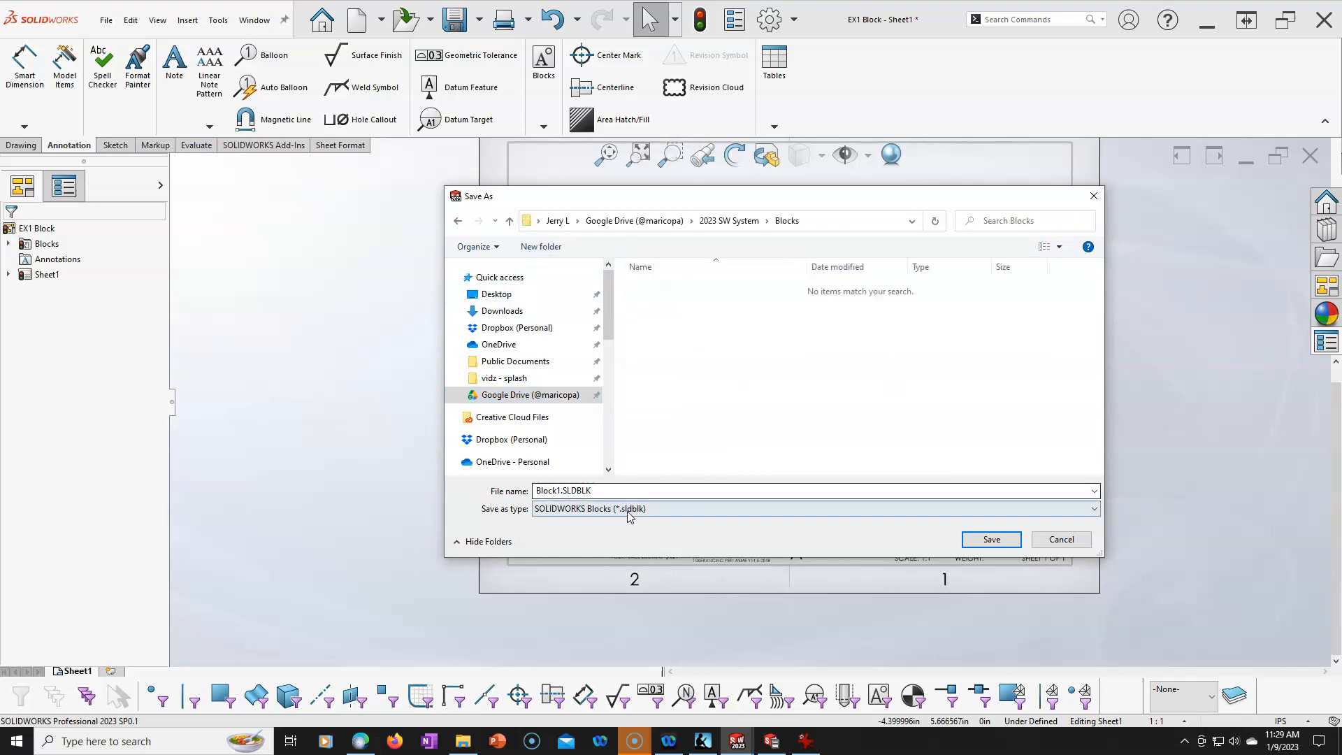
click(533, 493)
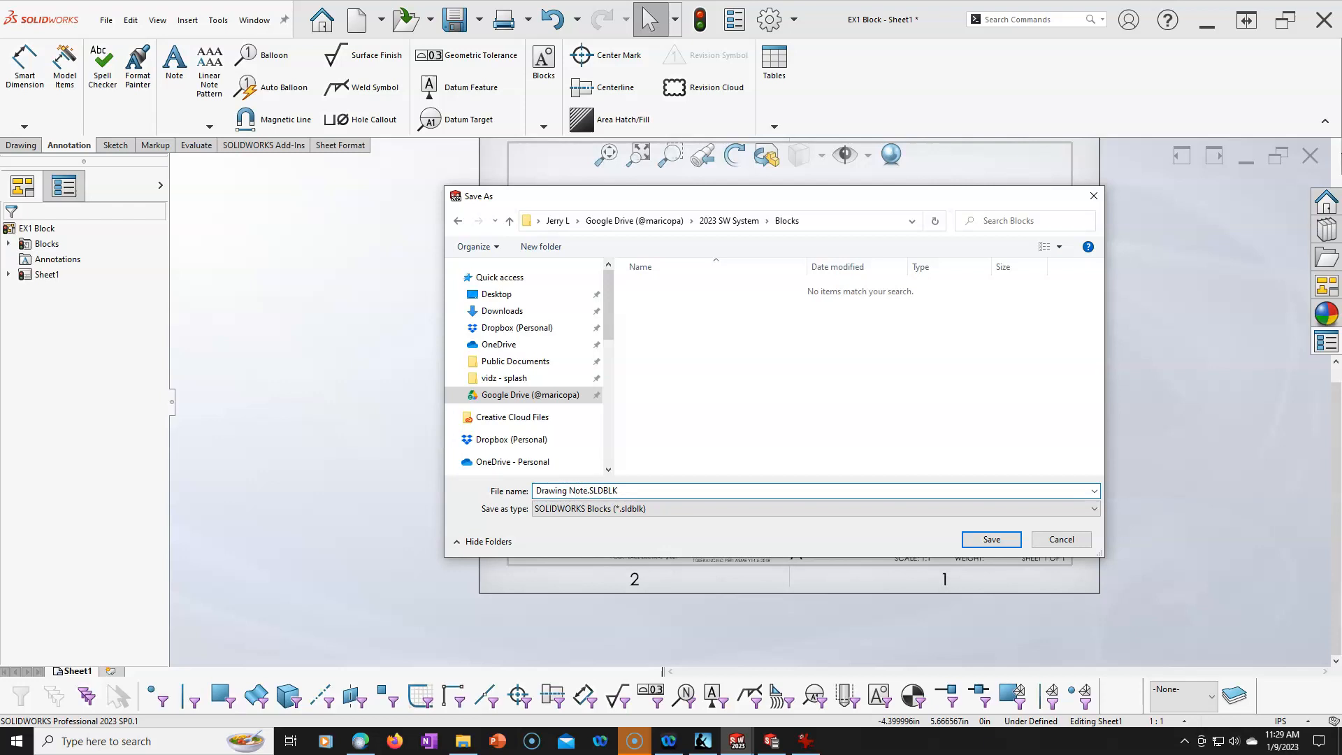
click(985, 539)
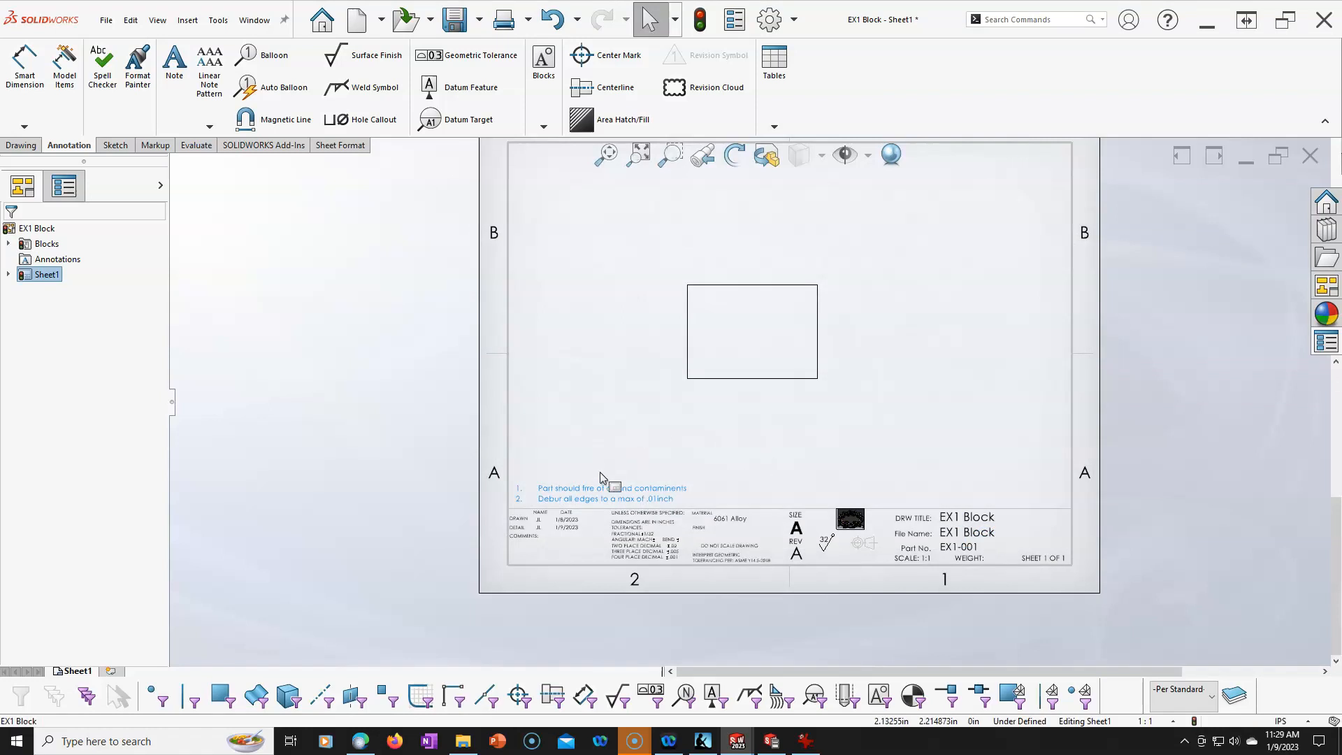
Step: Save the sheet format as MY a - landscape.slddrt, replacing the existing file
key(f)
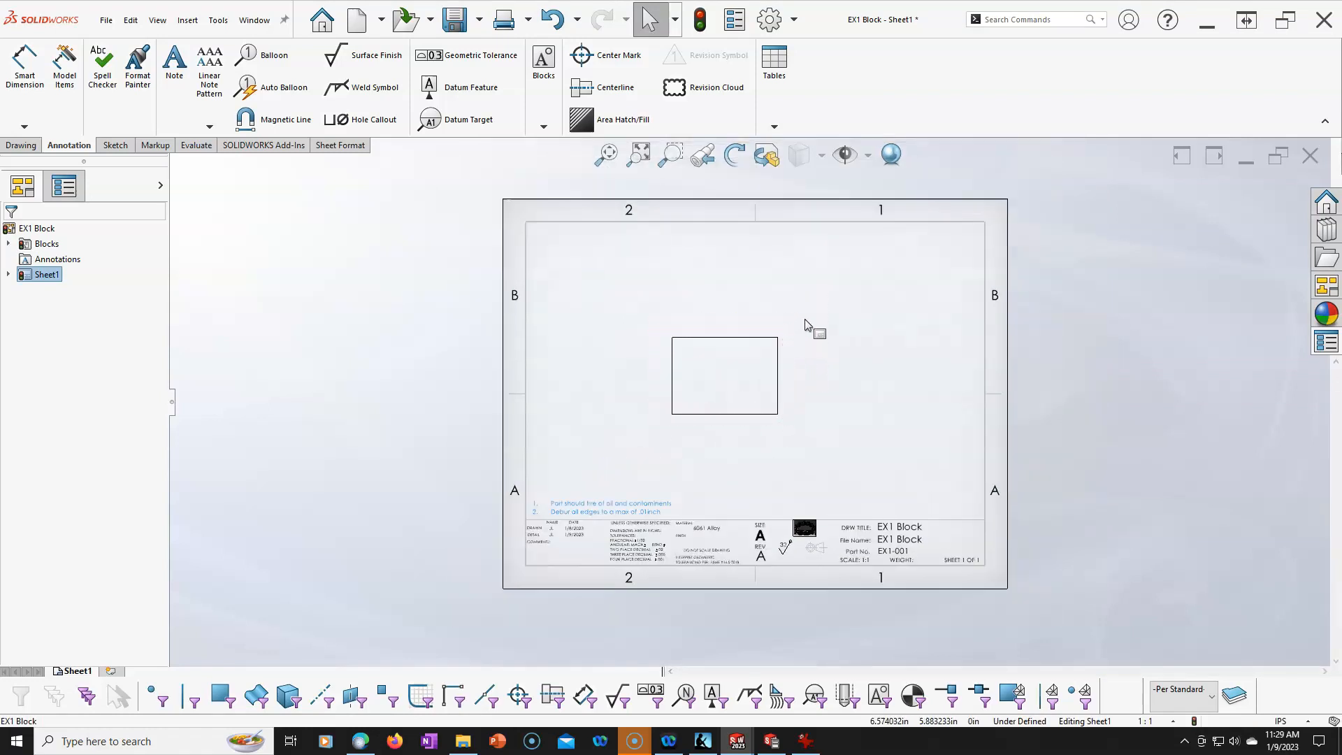
click(106, 19)
click(158, 157)
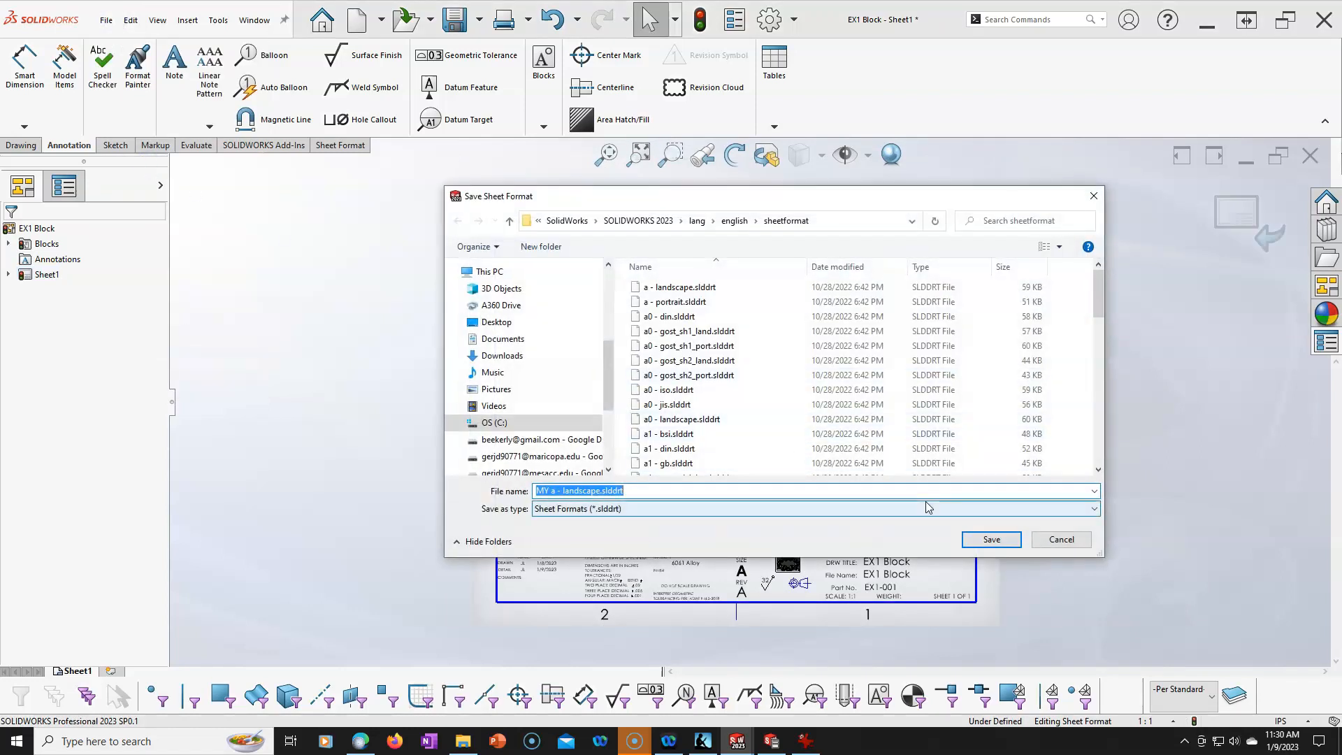
click(993, 539)
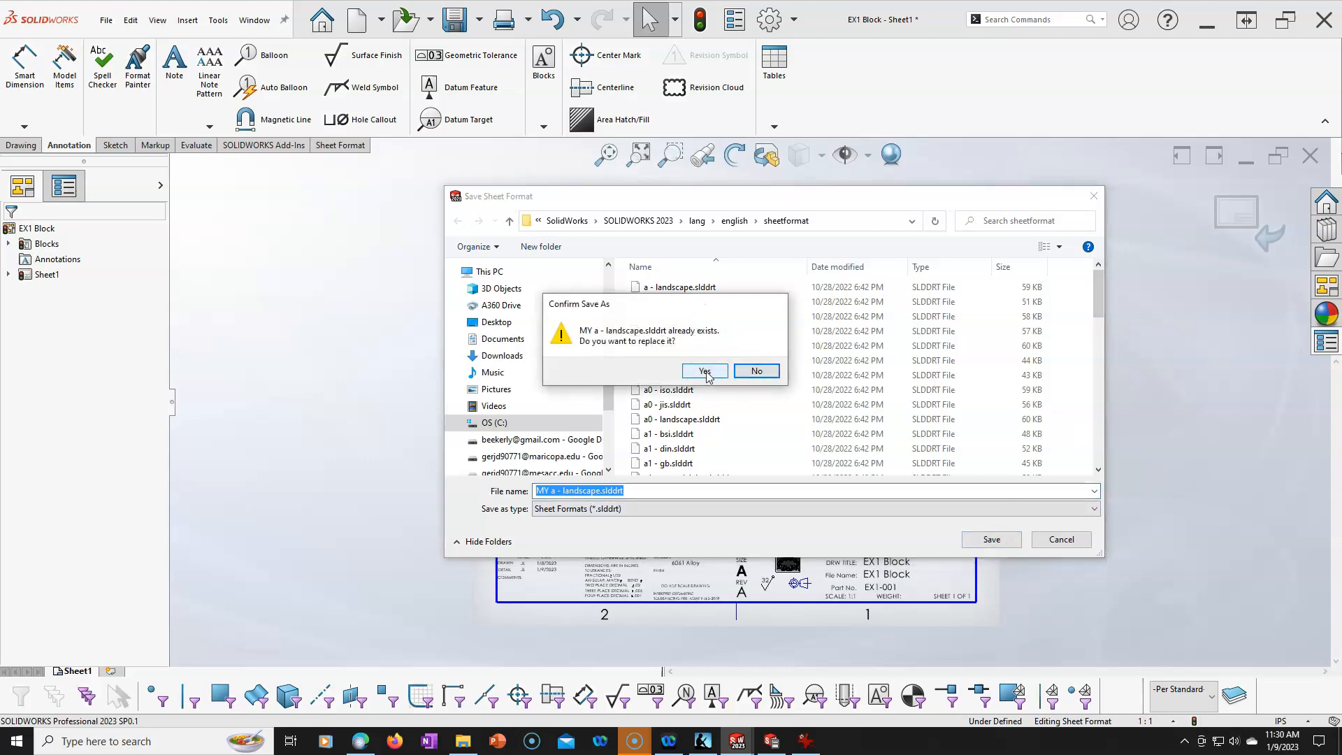
click(704, 372)
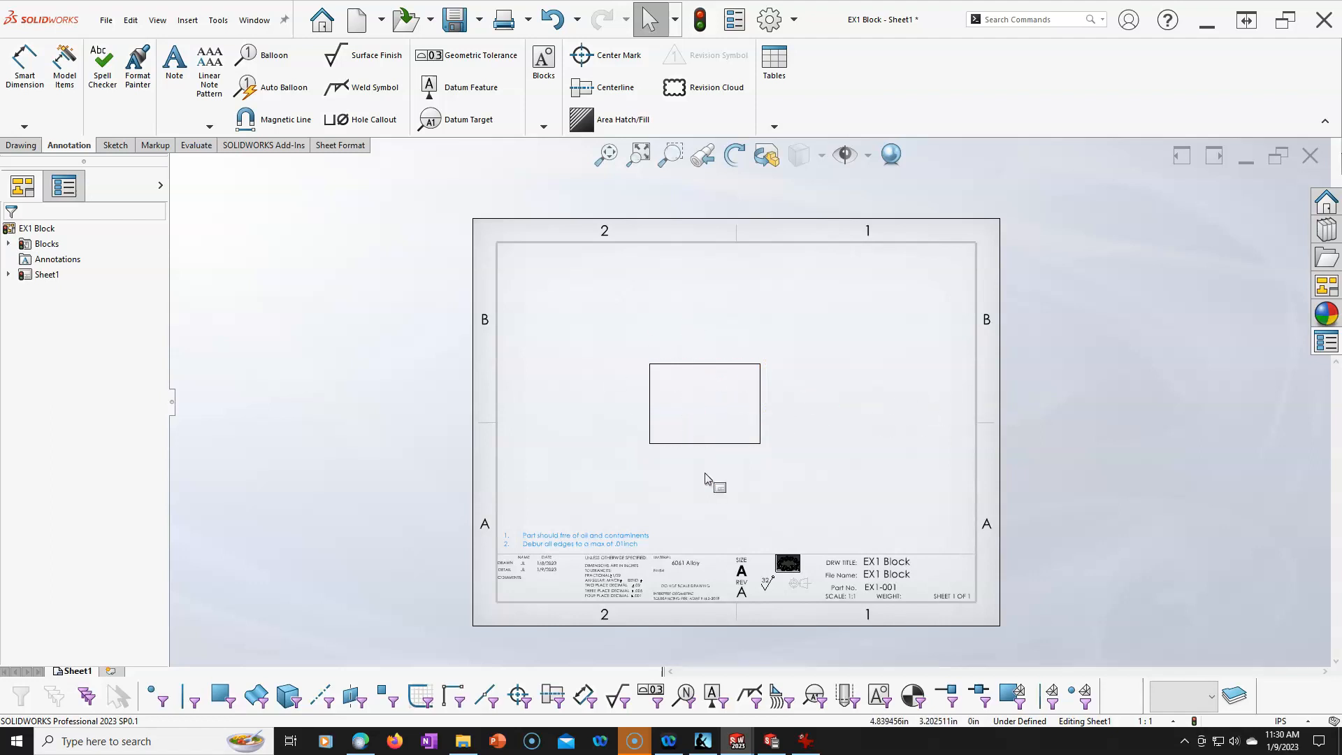
Step: Save the drawing as the template EX1 Block.DRWDOT in the templates folder, replacing the existing file and accepting removal of model content
scroll(705, 475, down, 1)
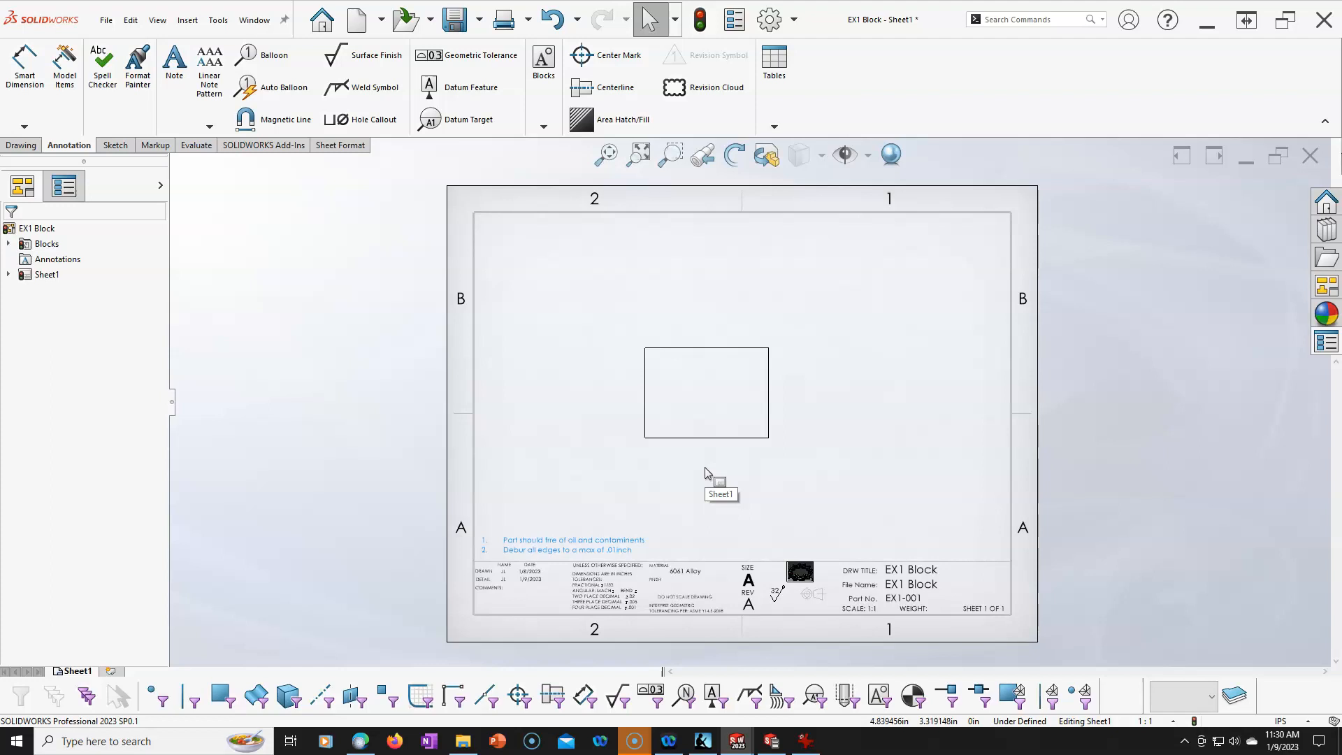
click(106, 20)
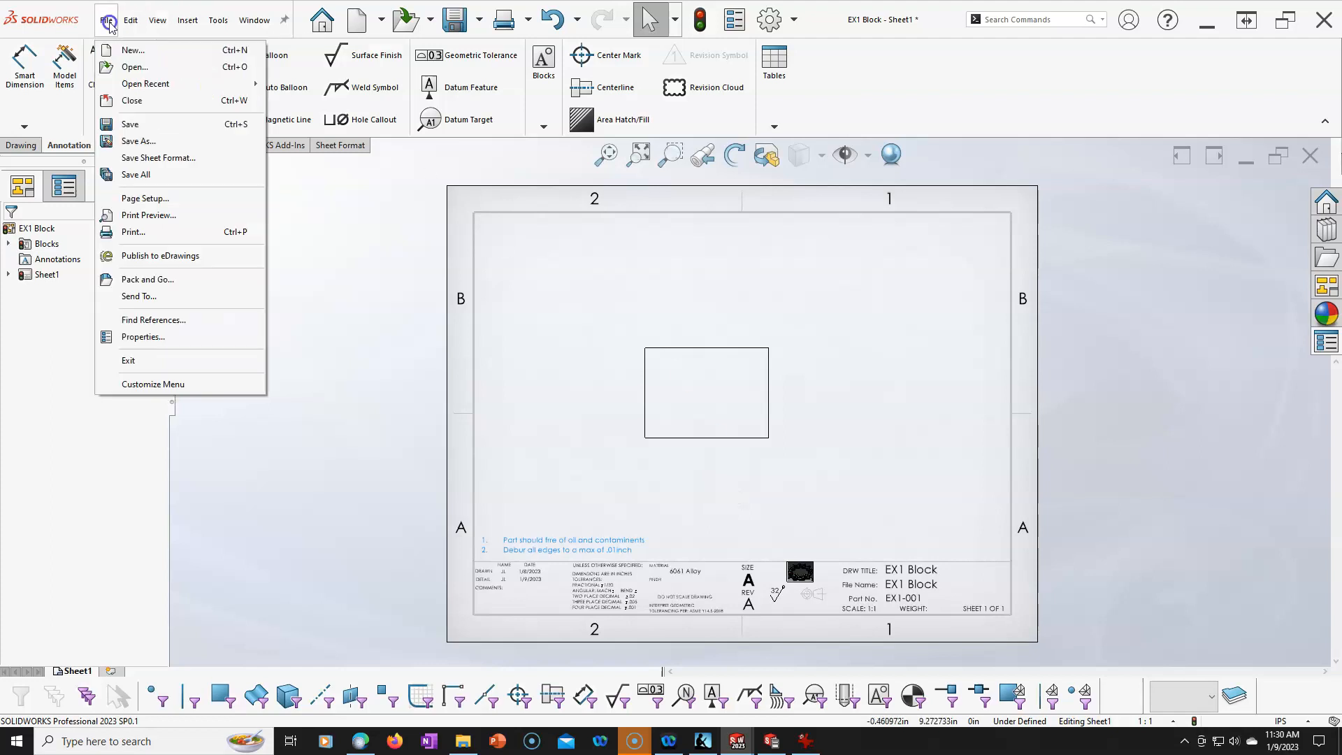
click(139, 146)
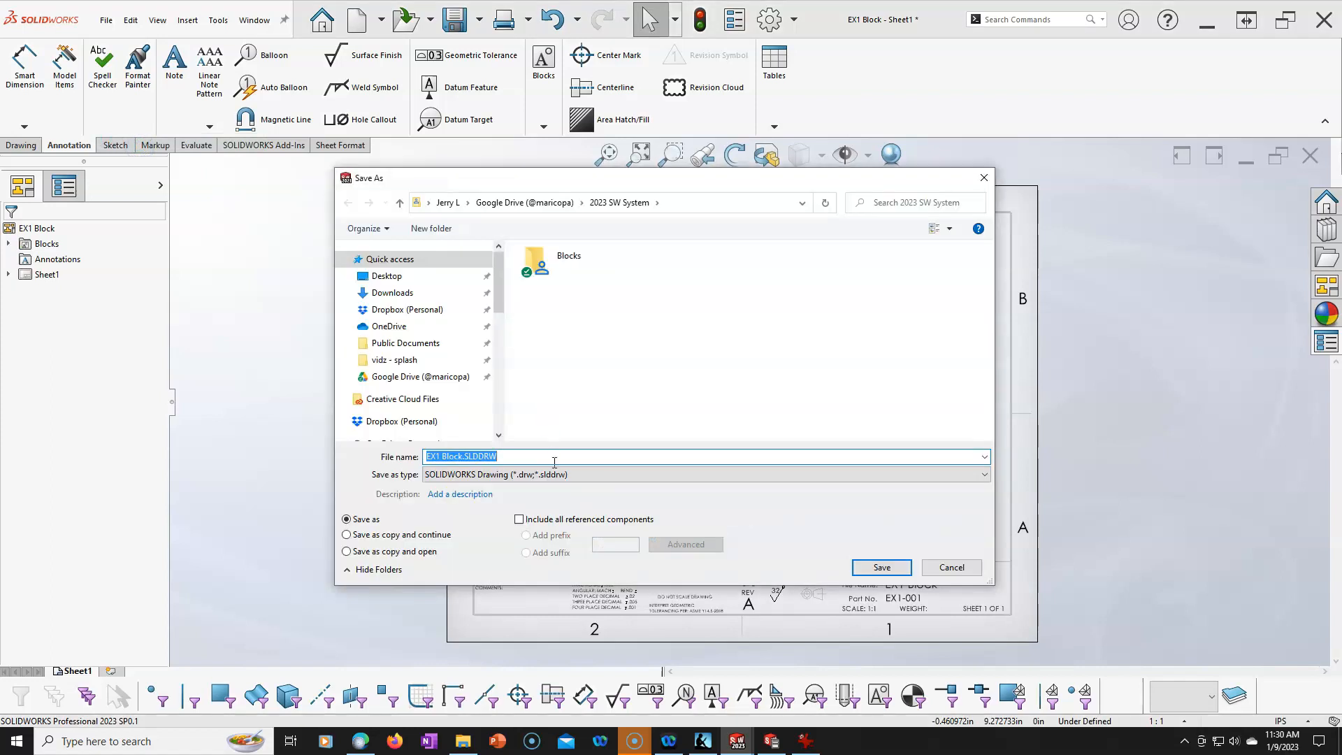
click(550, 475)
click(531, 530)
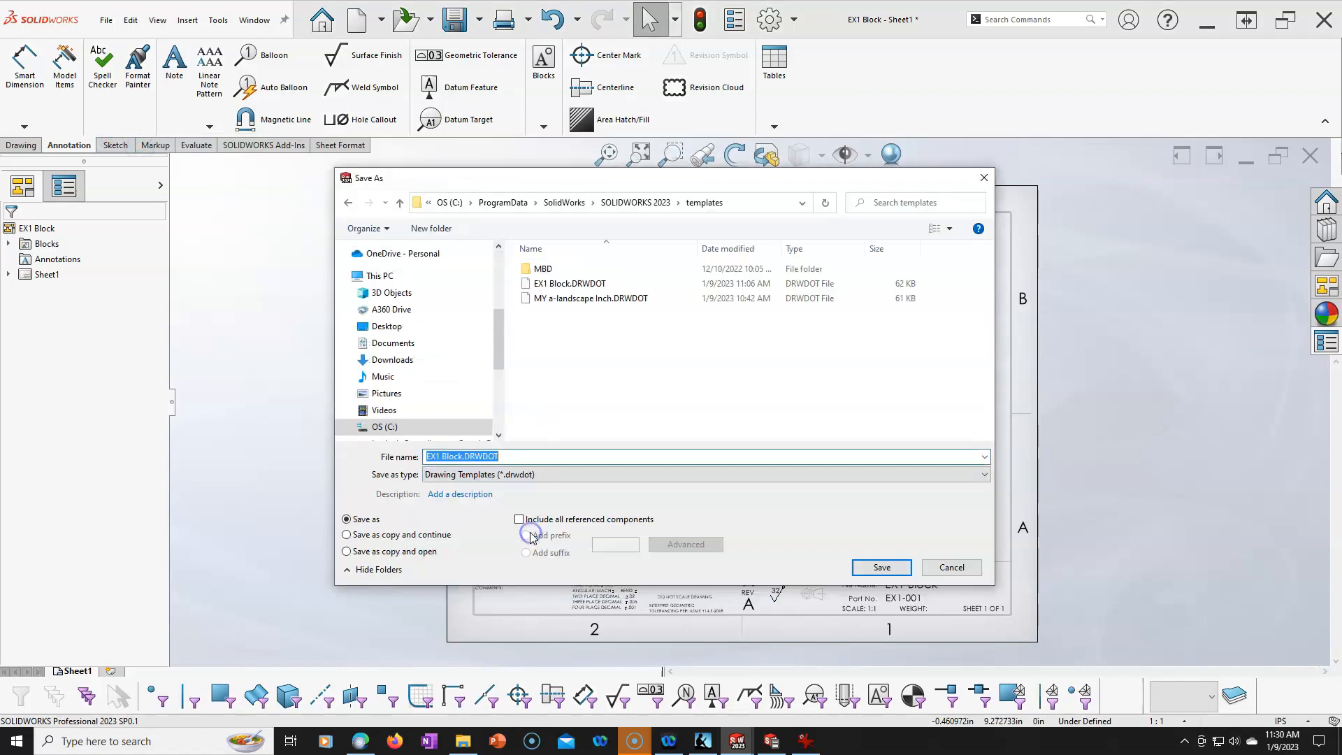
click(878, 568)
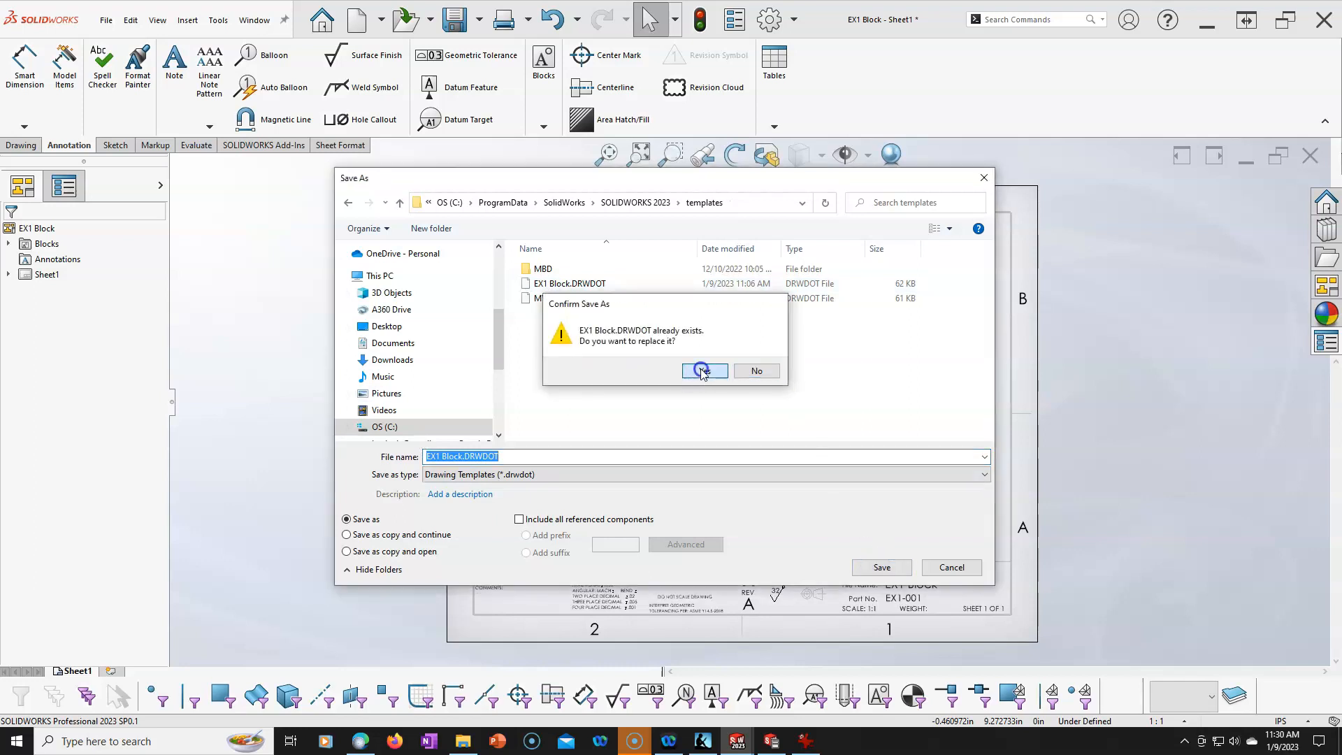
click(696, 370)
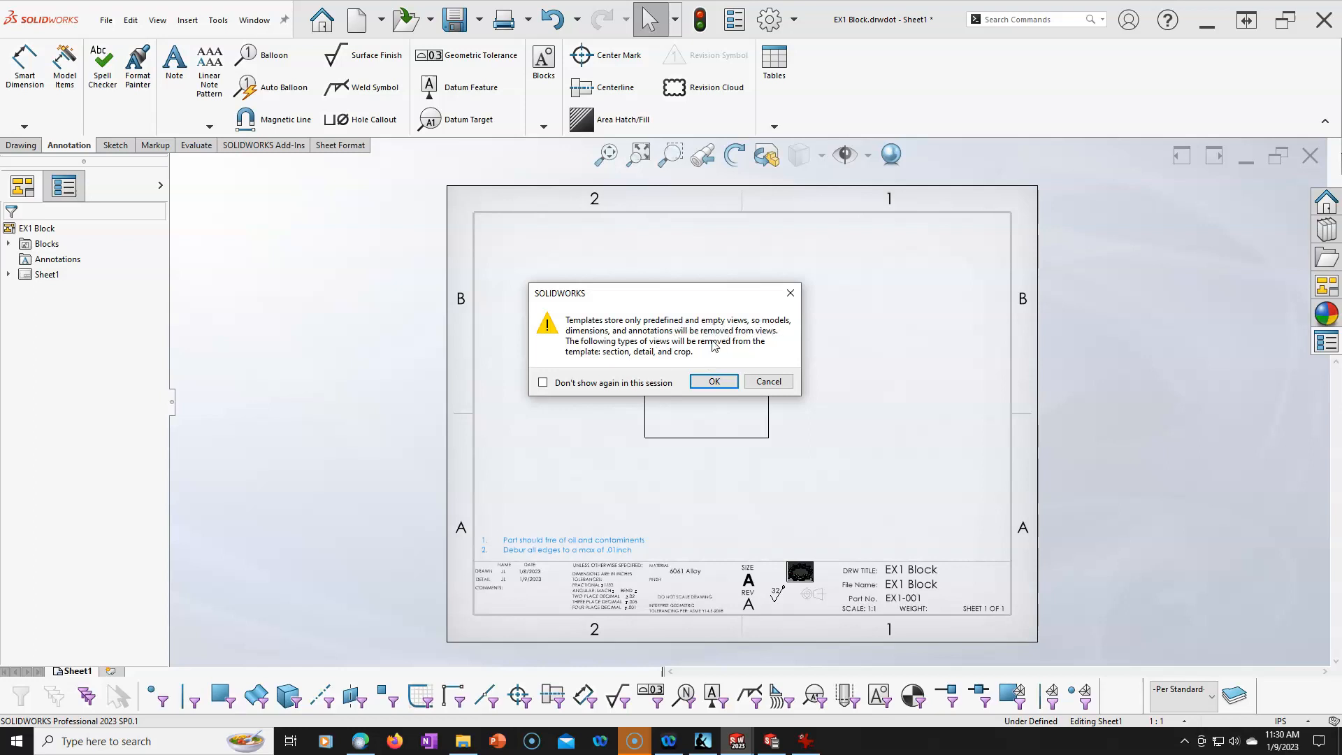
click(714, 382)
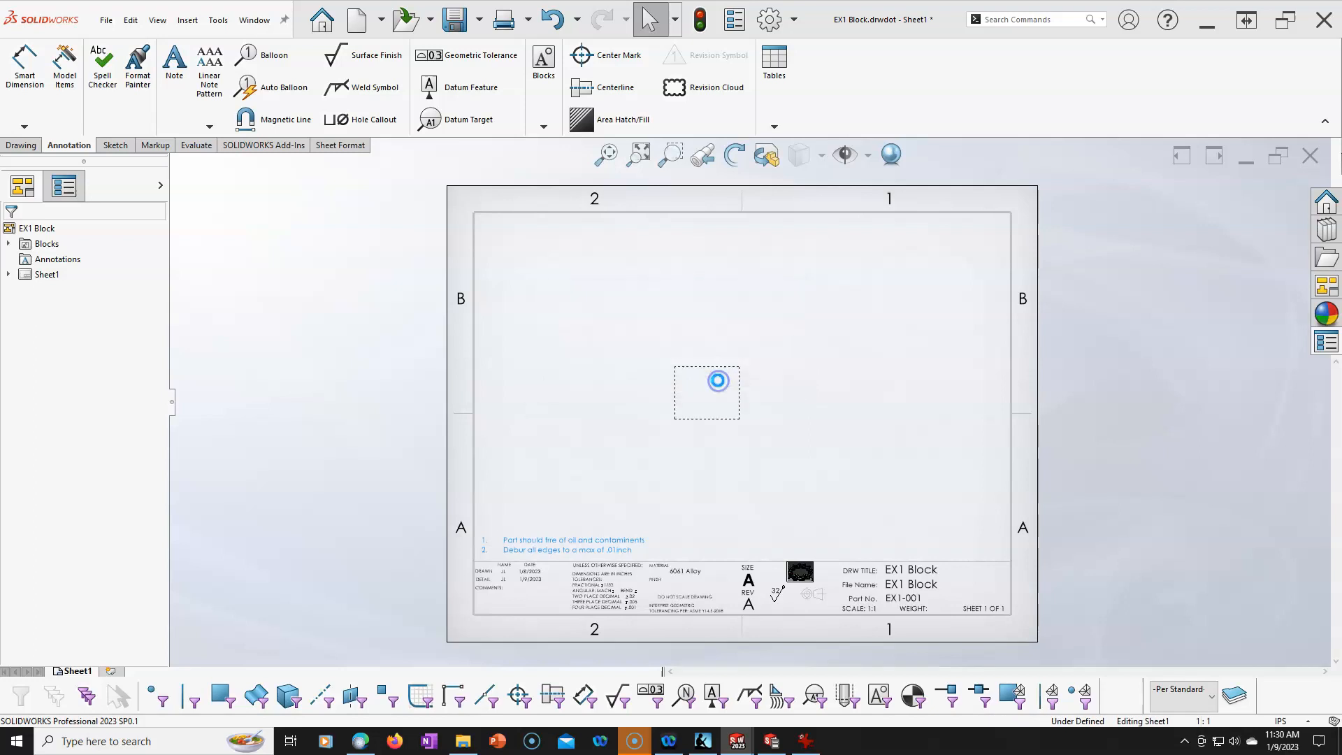
Step: Move the predefined view from the middle of the sheet a little to the left
click(661, 390)
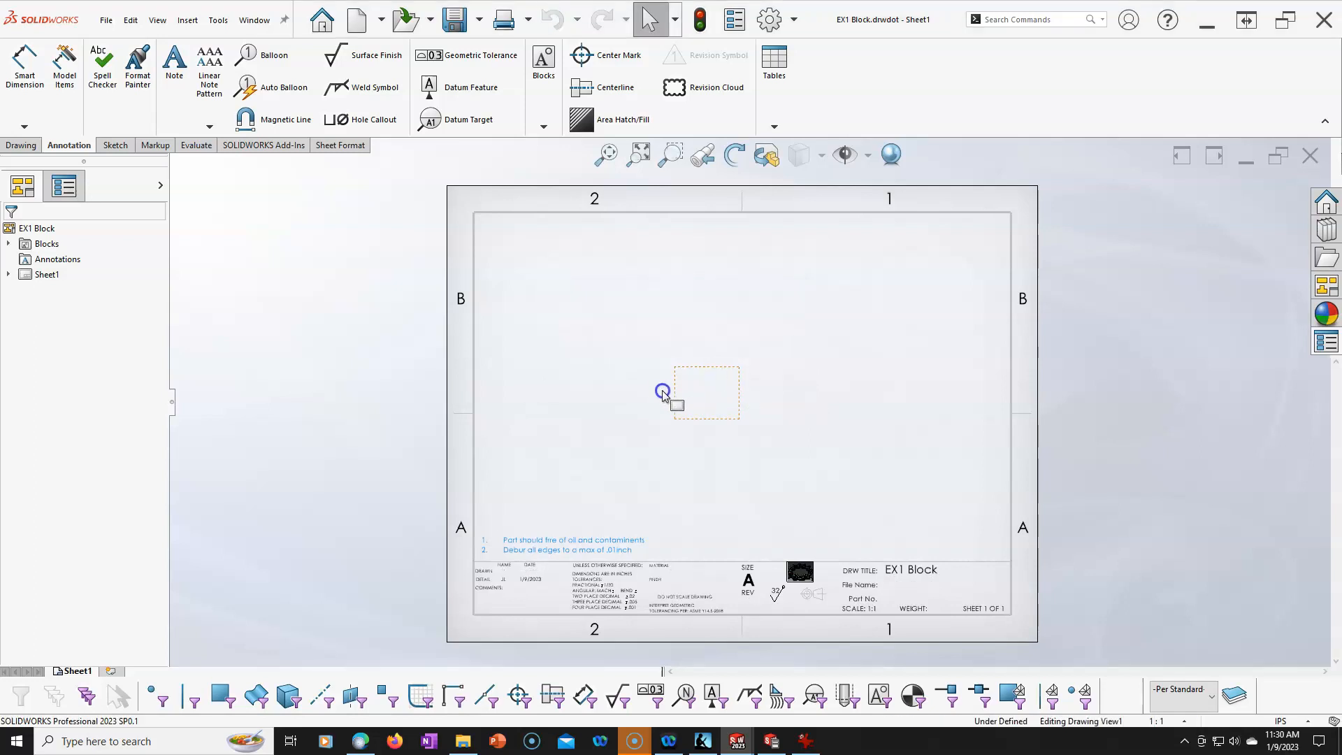
drag(676, 393, 600, 403)
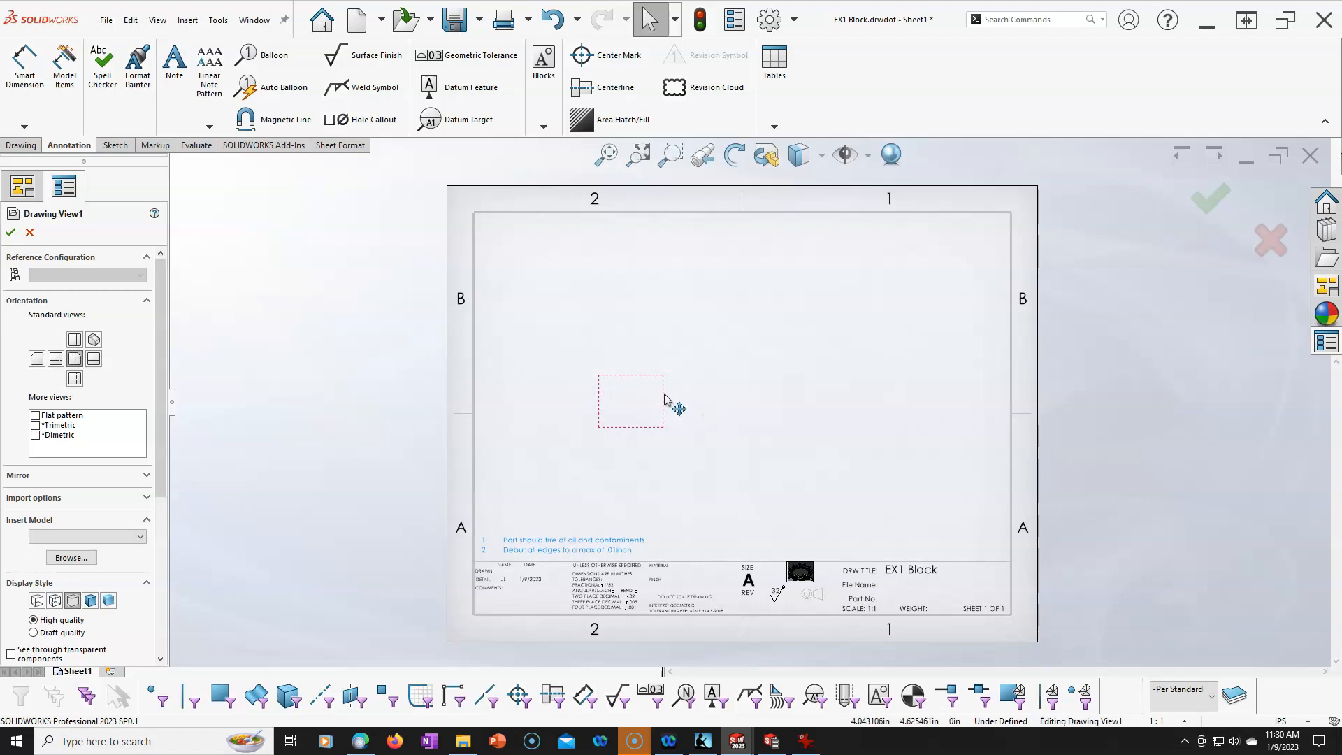
click(657, 291)
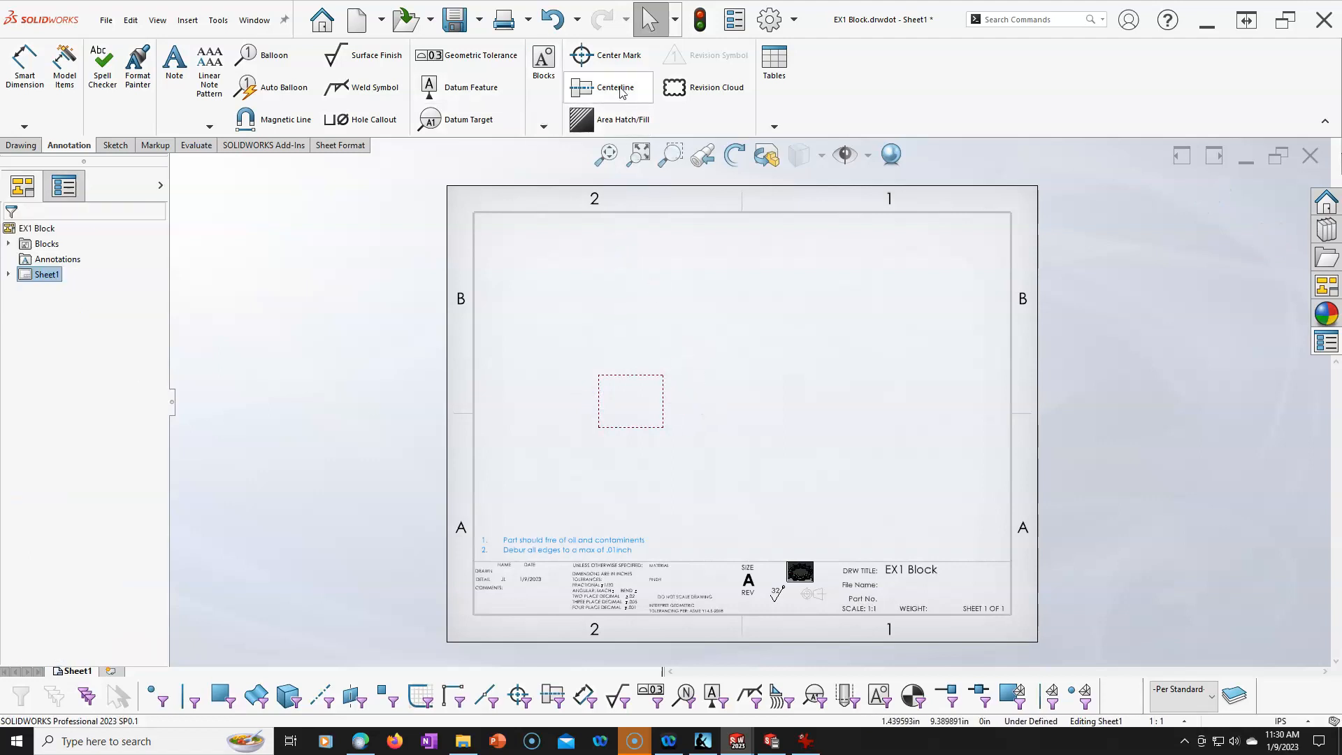
Step: Place an empty view on the sheet just to the right of the predefined view, level with it
click(32, 145)
click(481, 66)
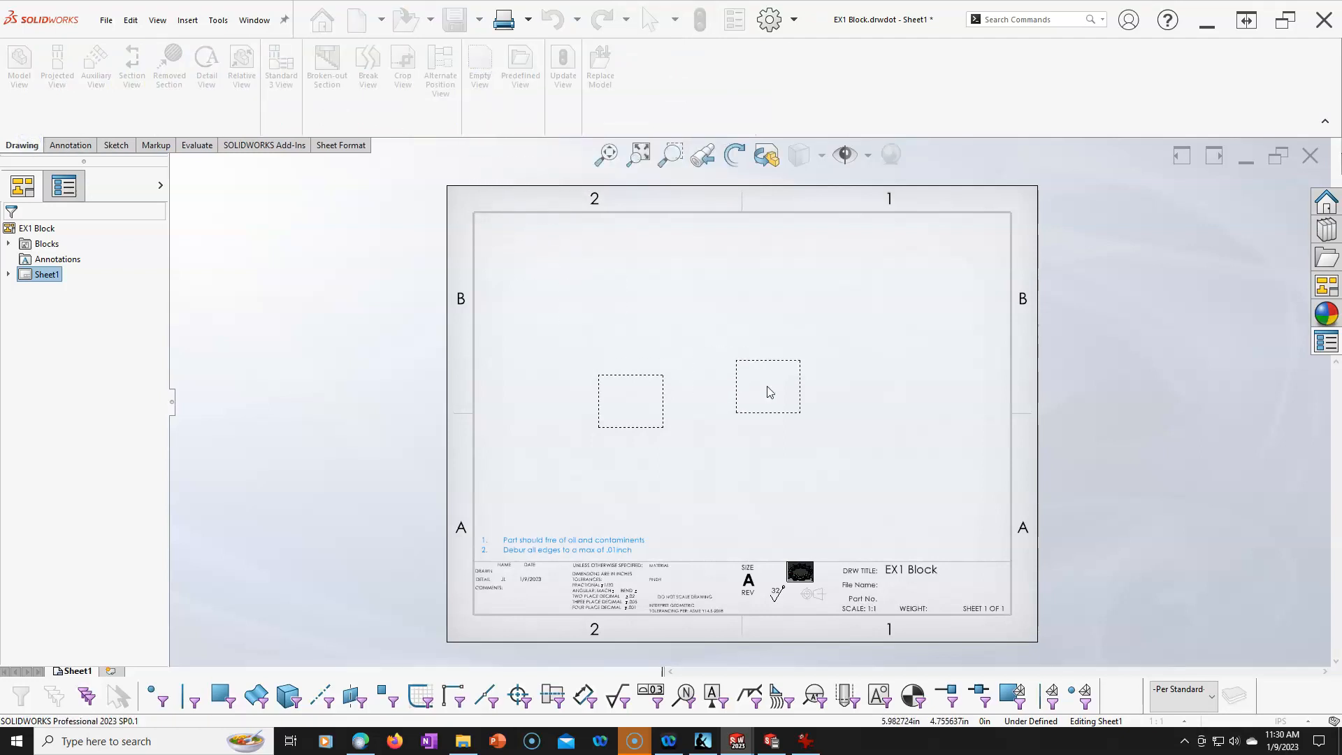
click(734, 400)
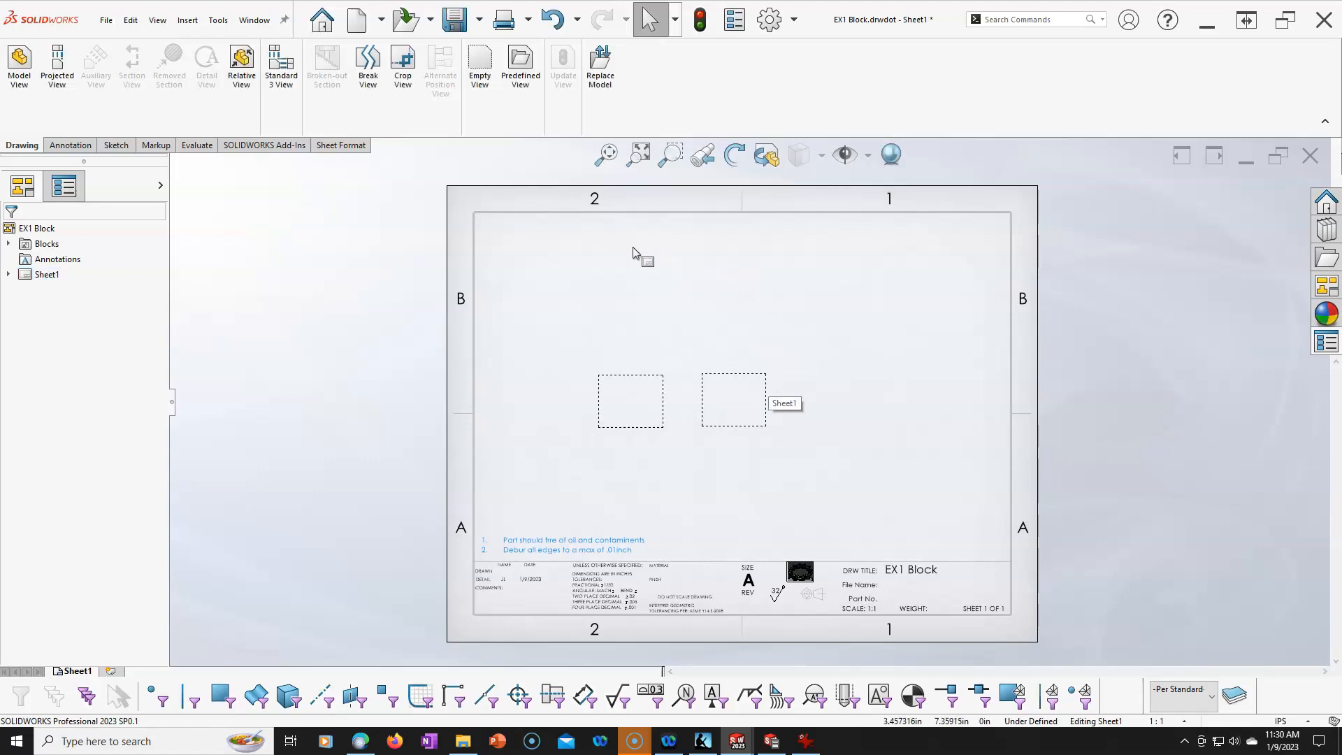
right_click(731, 376)
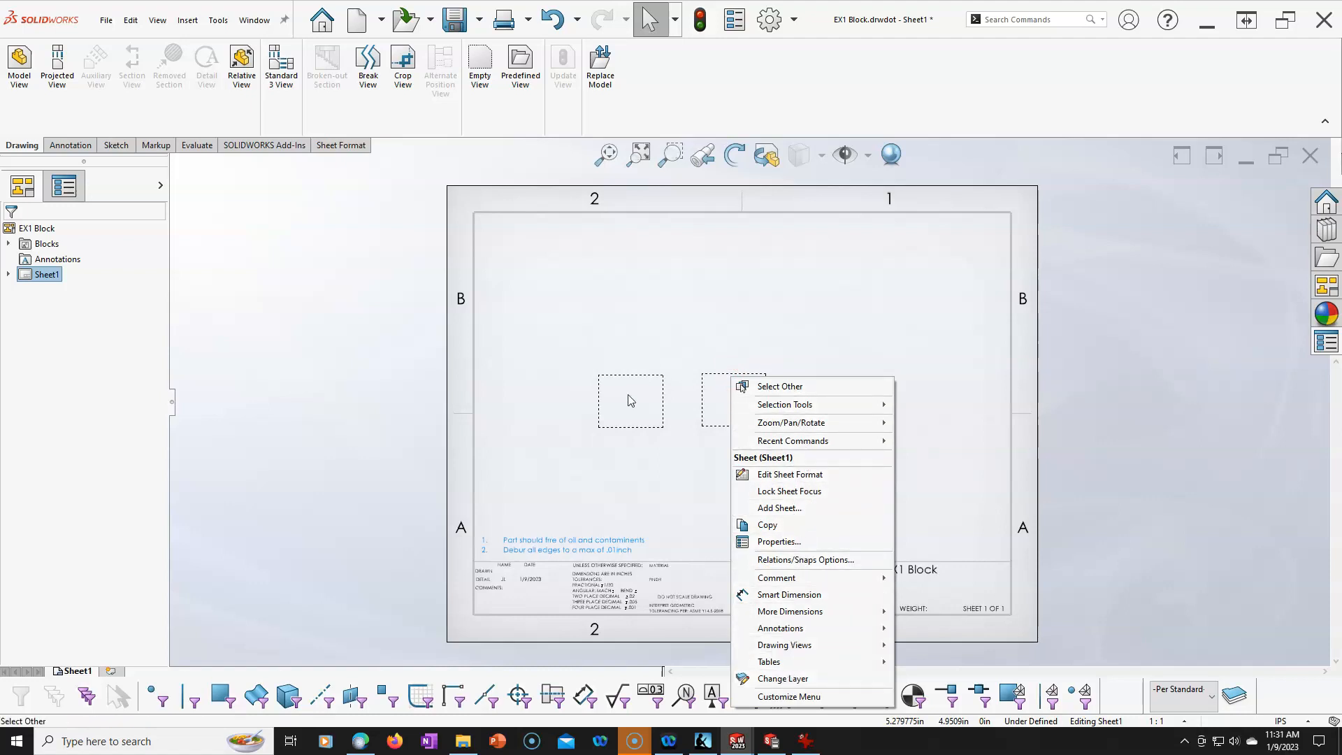
click(630, 400)
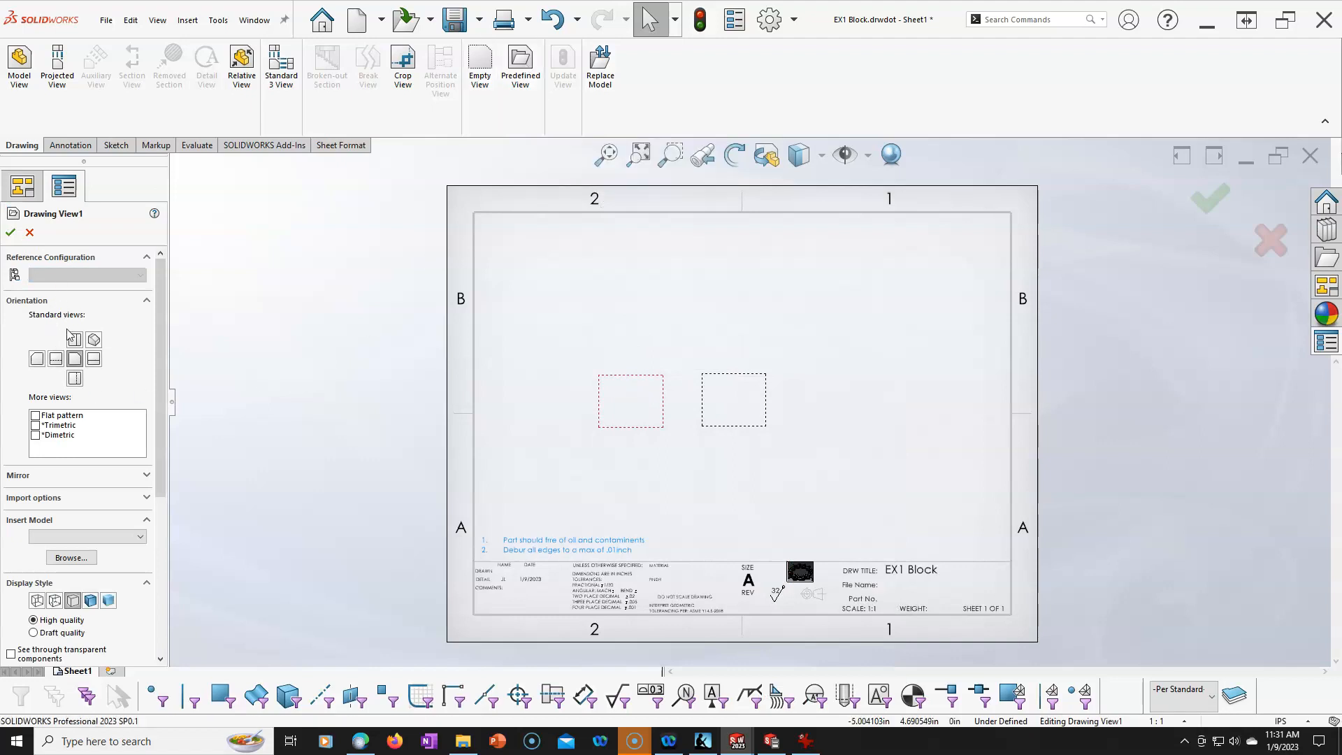
click(10, 234)
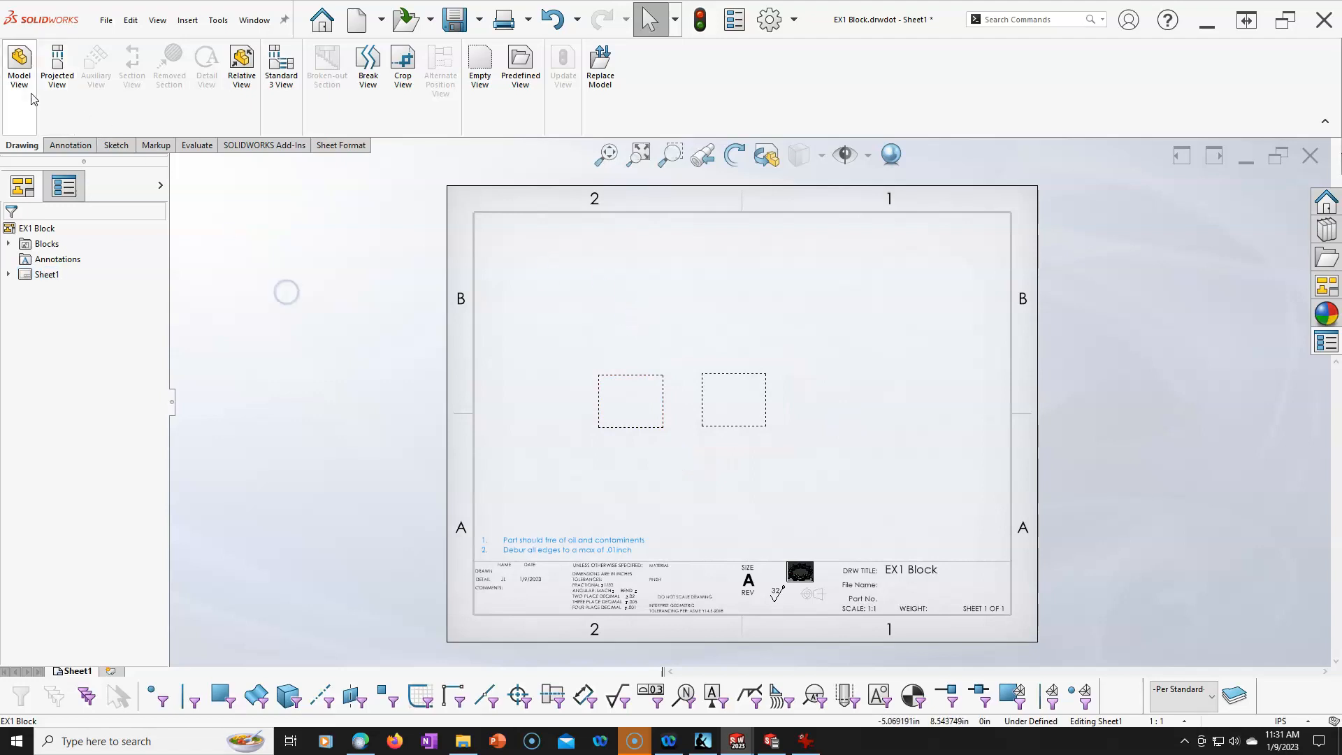
Step: Insert the open EX1 Block model into the predefined view
click(609, 400)
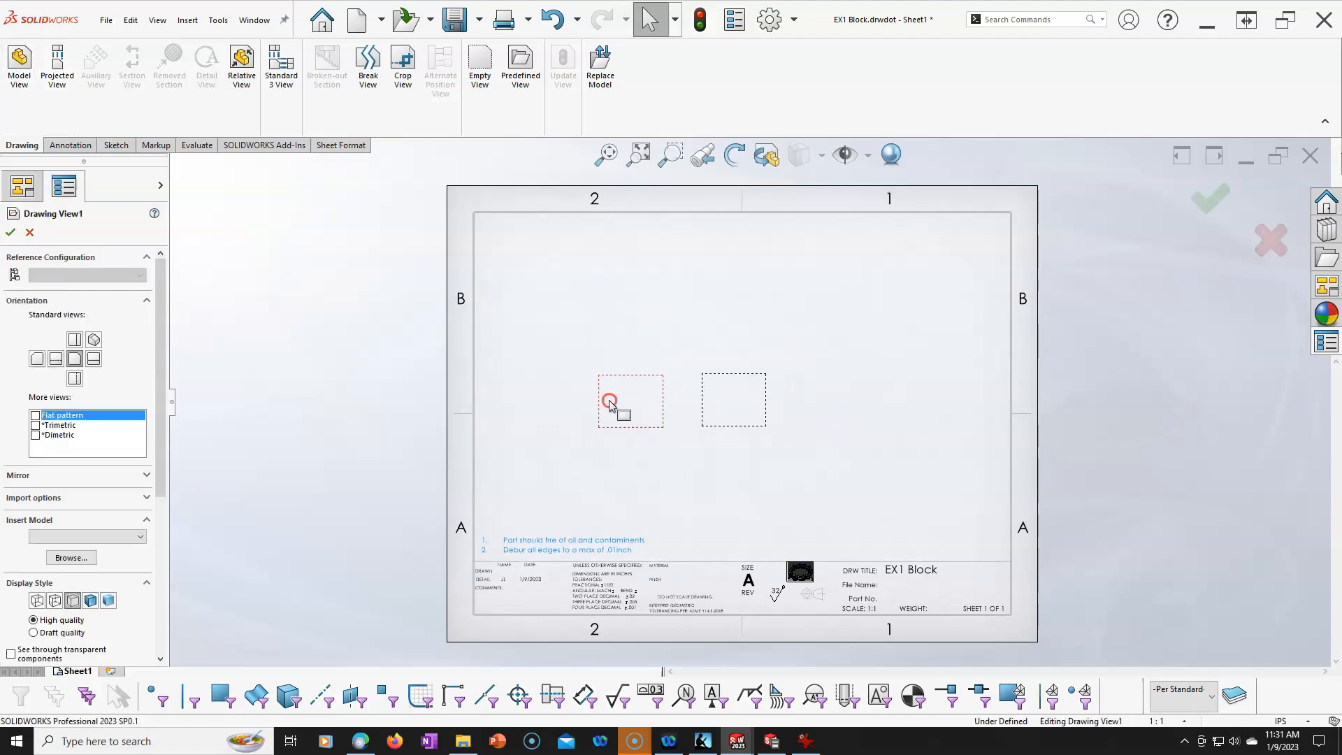
right_click(609, 401)
click(661, 423)
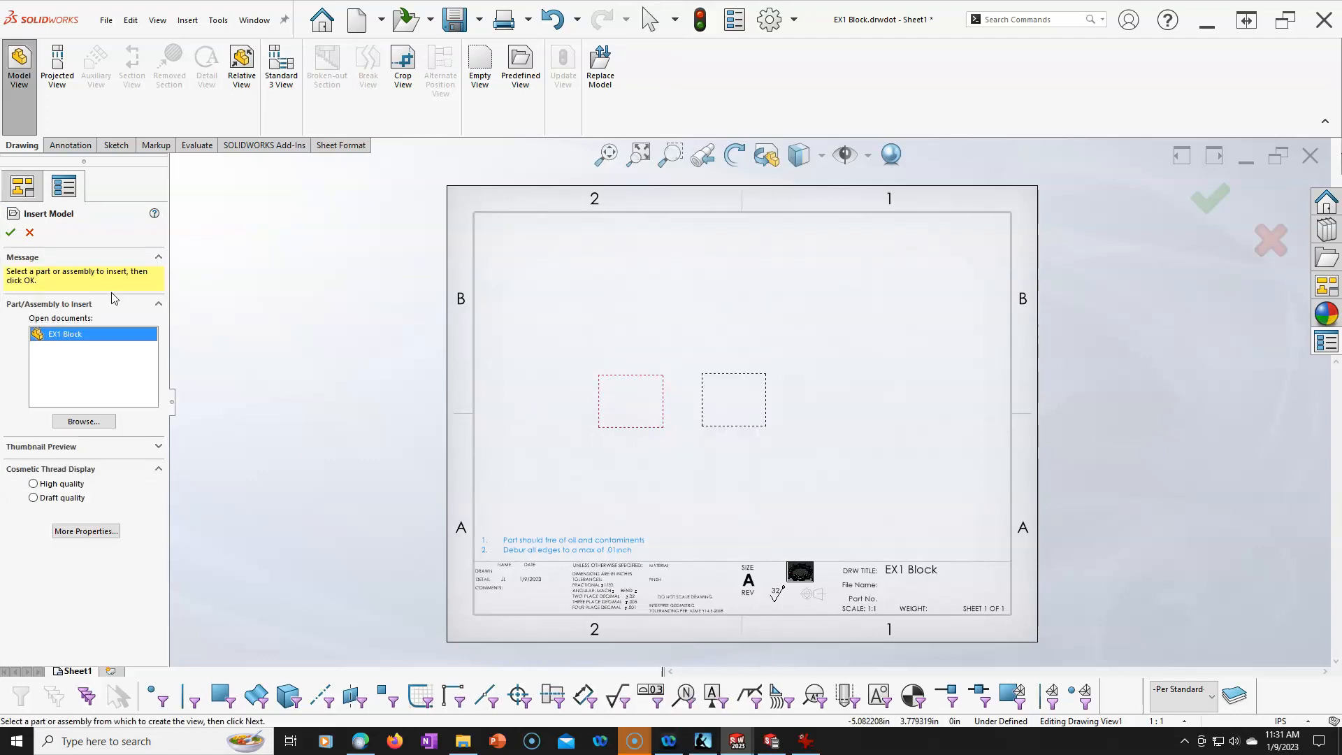
click(13, 234)
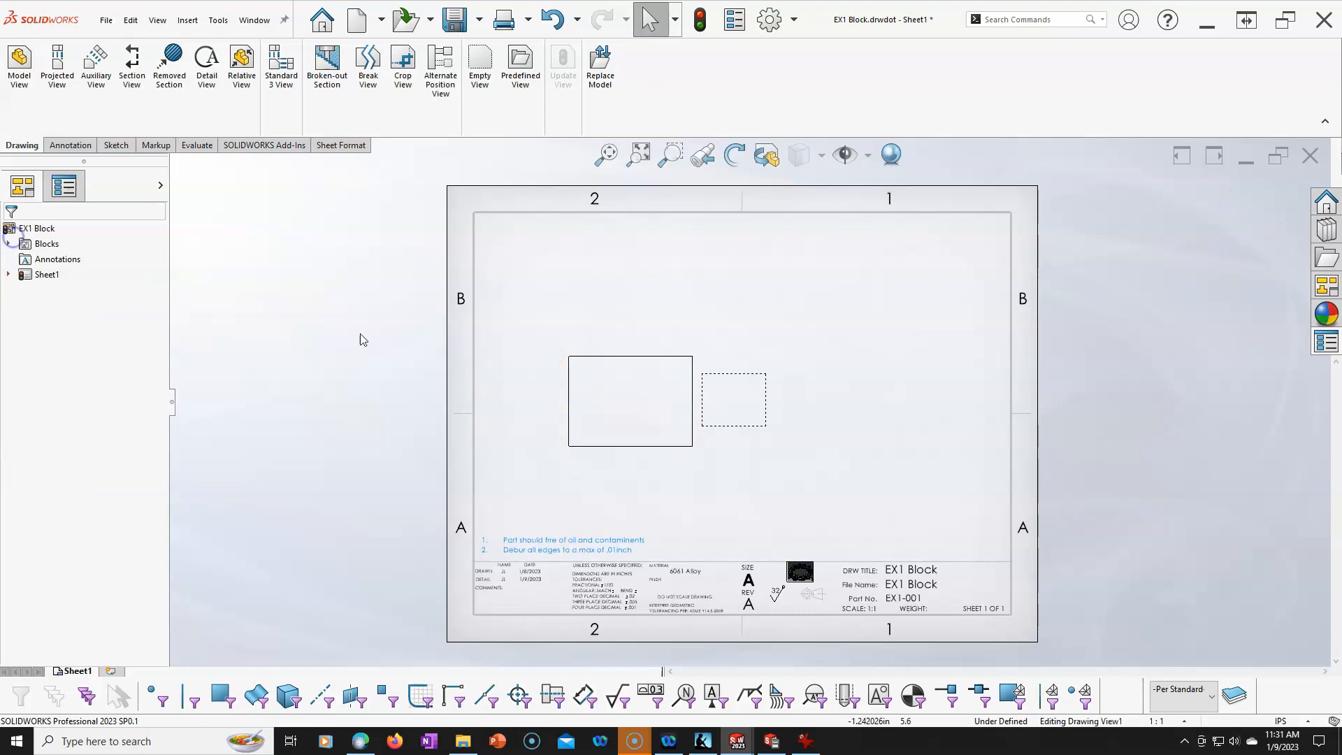
right_click(767, 403)
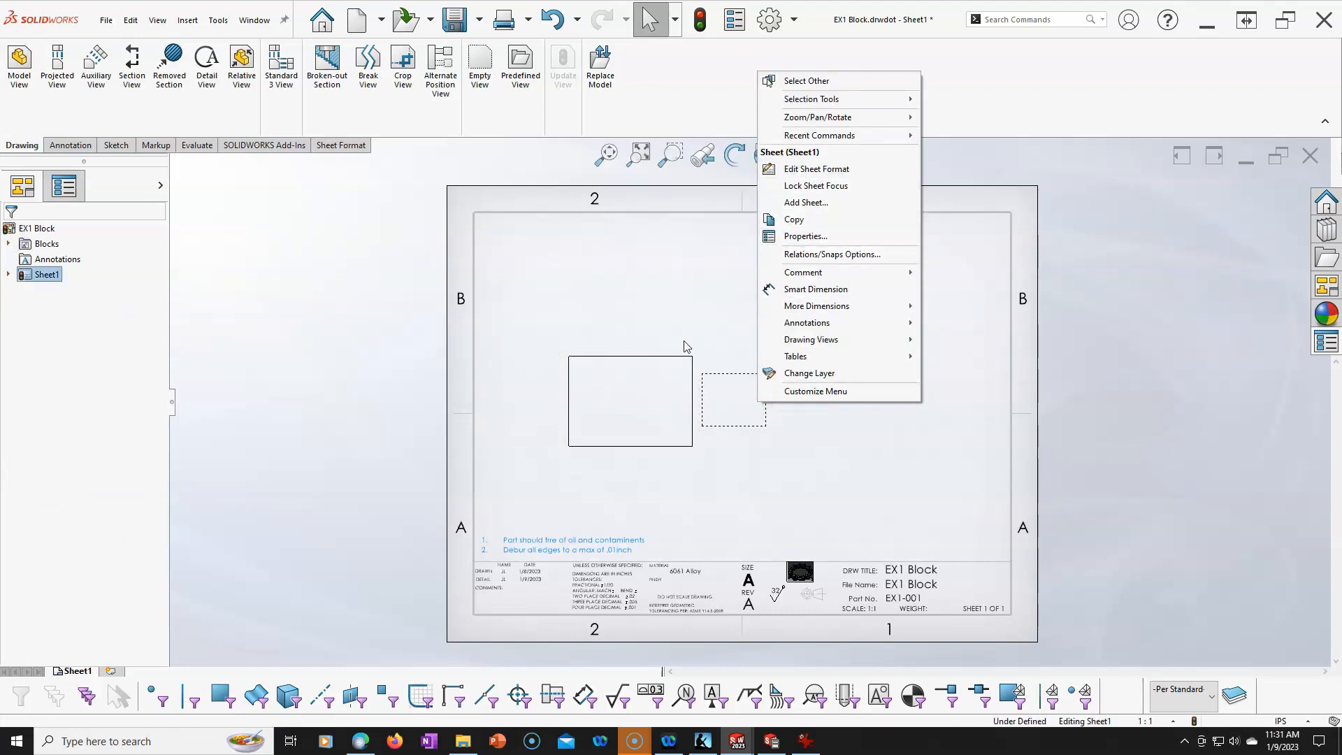
right_click(716, 389)
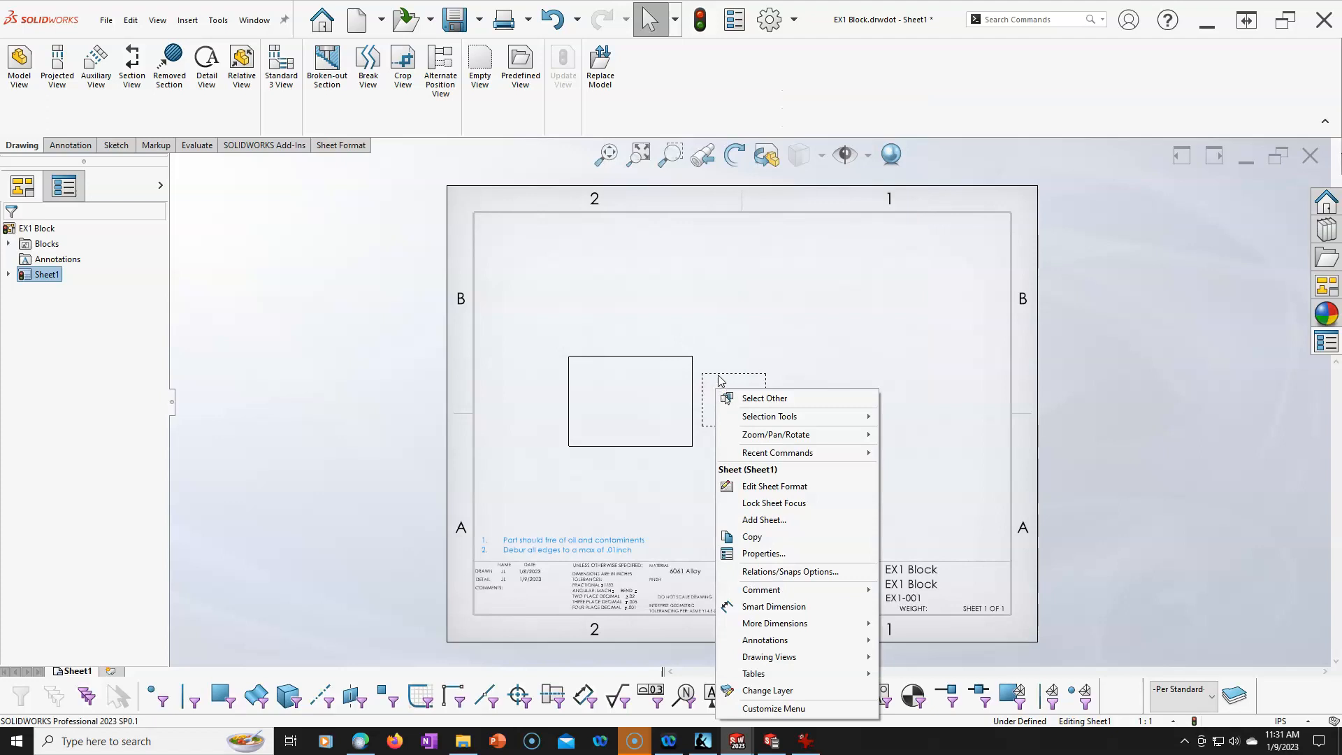
click(718, 376)
click(754, 376)
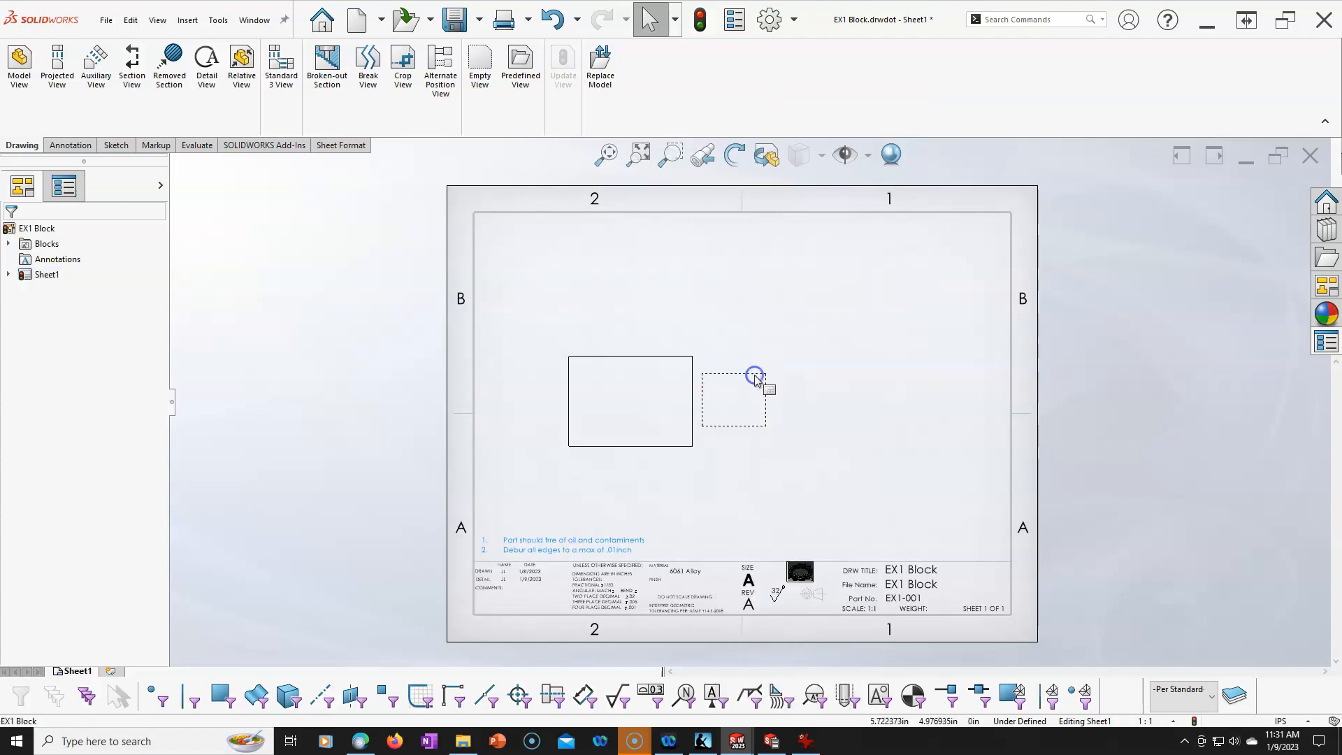
Step: Project side, top and isometric views from the block's front view, and move the front view lower on the sheet
click(653, 357)
click(56, 74)
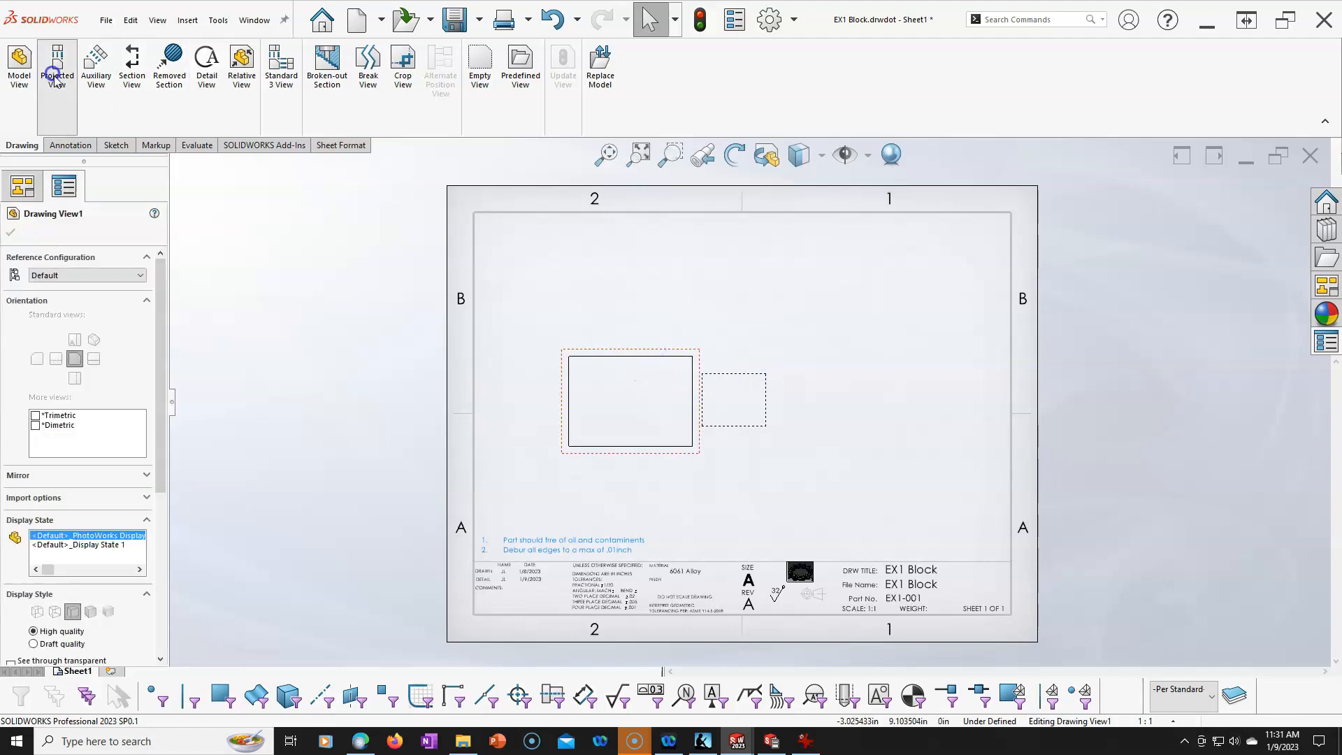
click(809, 391)
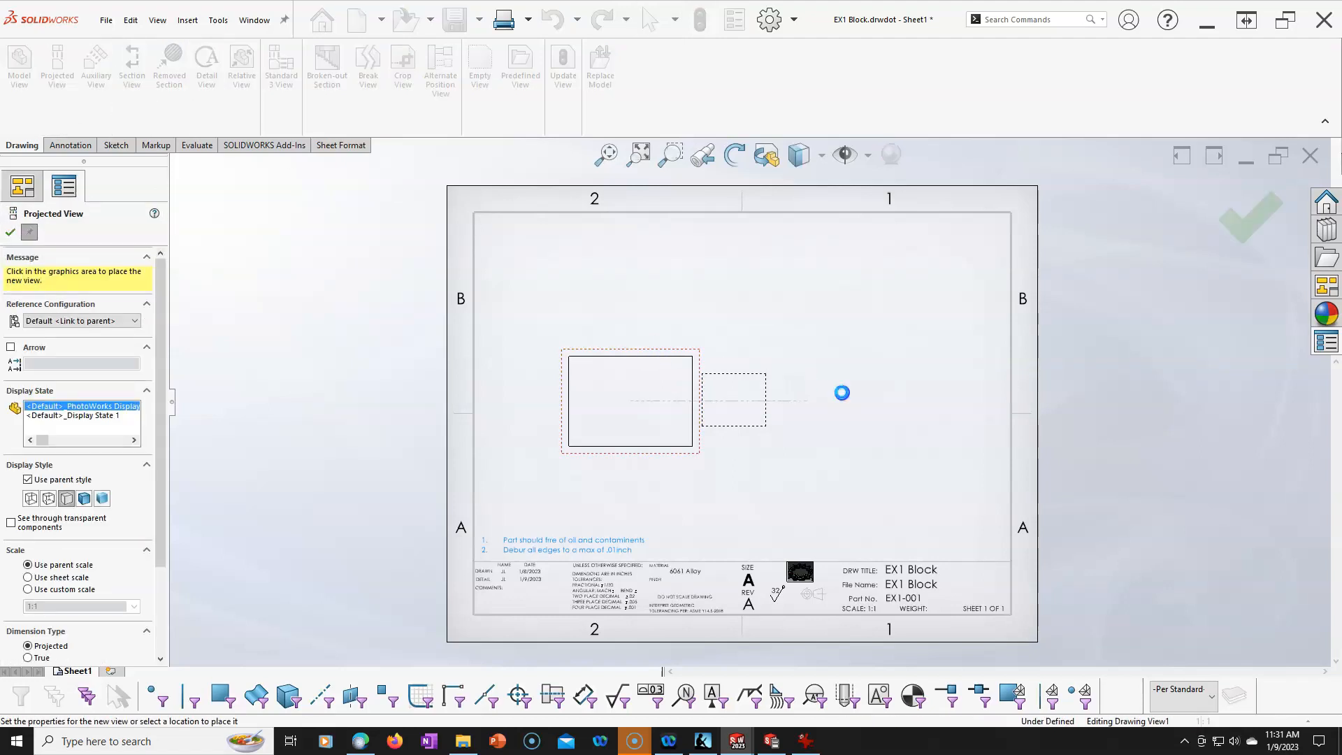
click(667, 272)
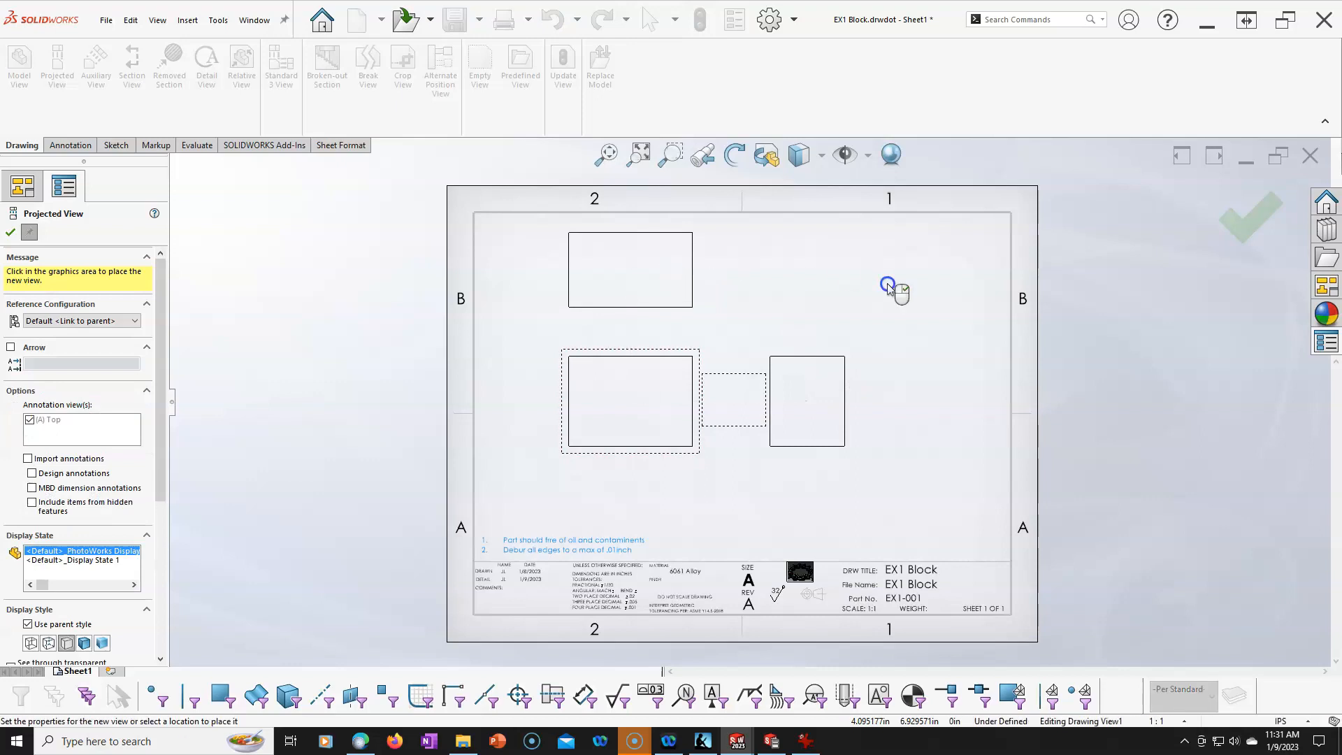
click(873, 276)
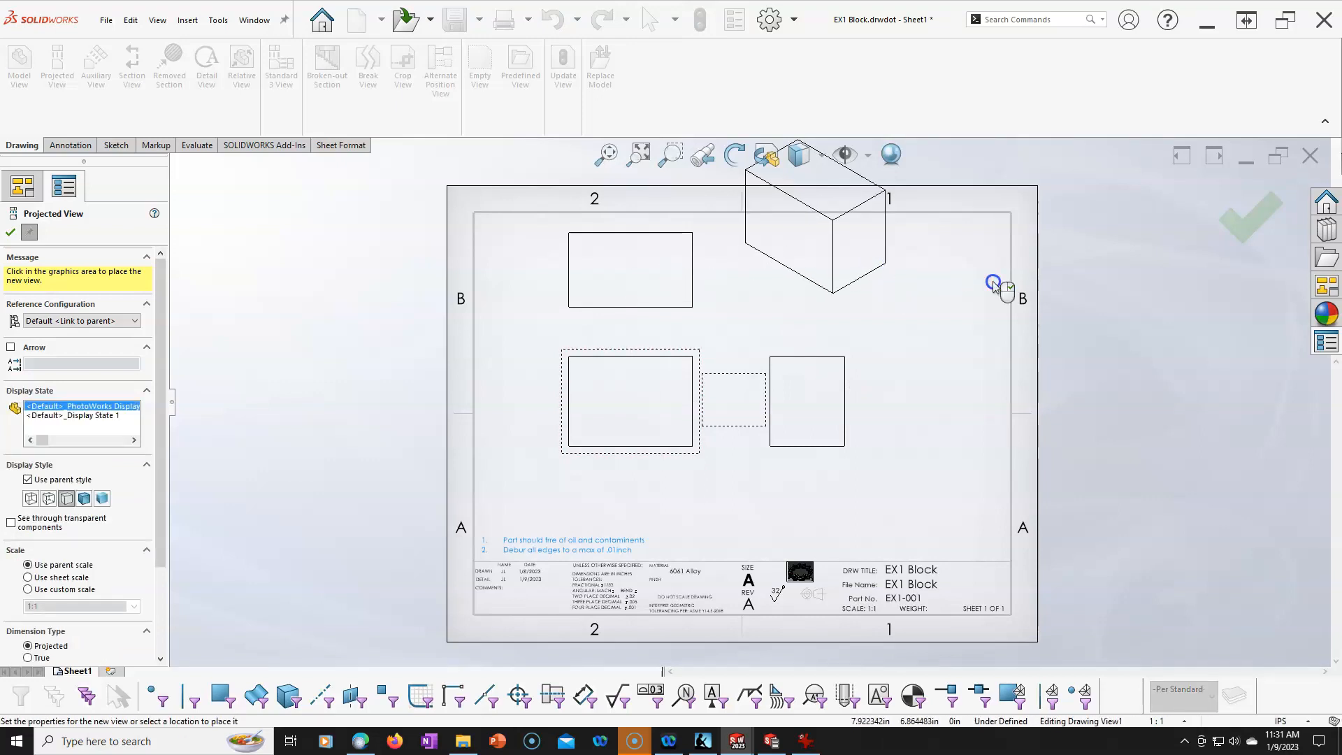
click(1247, 223)
drag(638, 453, 622, 501)
Step: Give the isometric view a custom scale of 1:2 and move it into the sheet's upper-right corner
drag(858, 320, 971, 381)
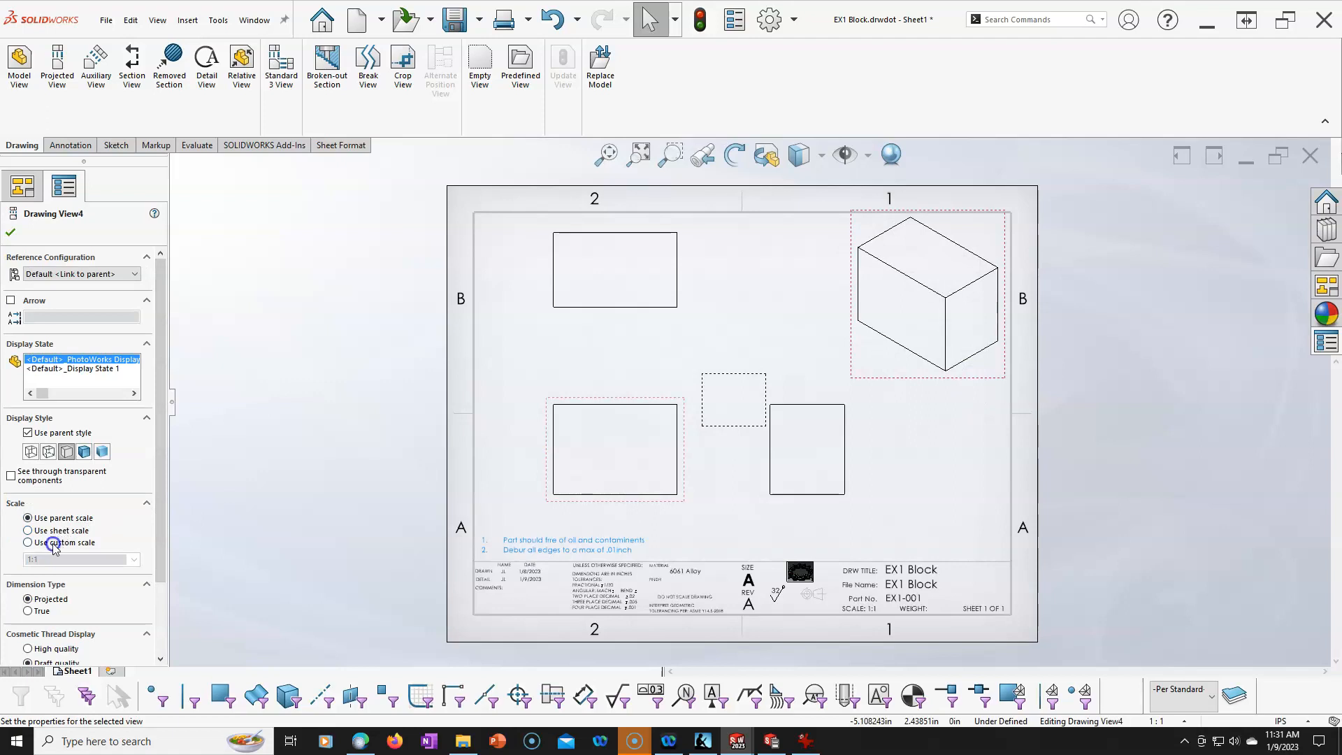
click(54, 543)
click(139, 563)
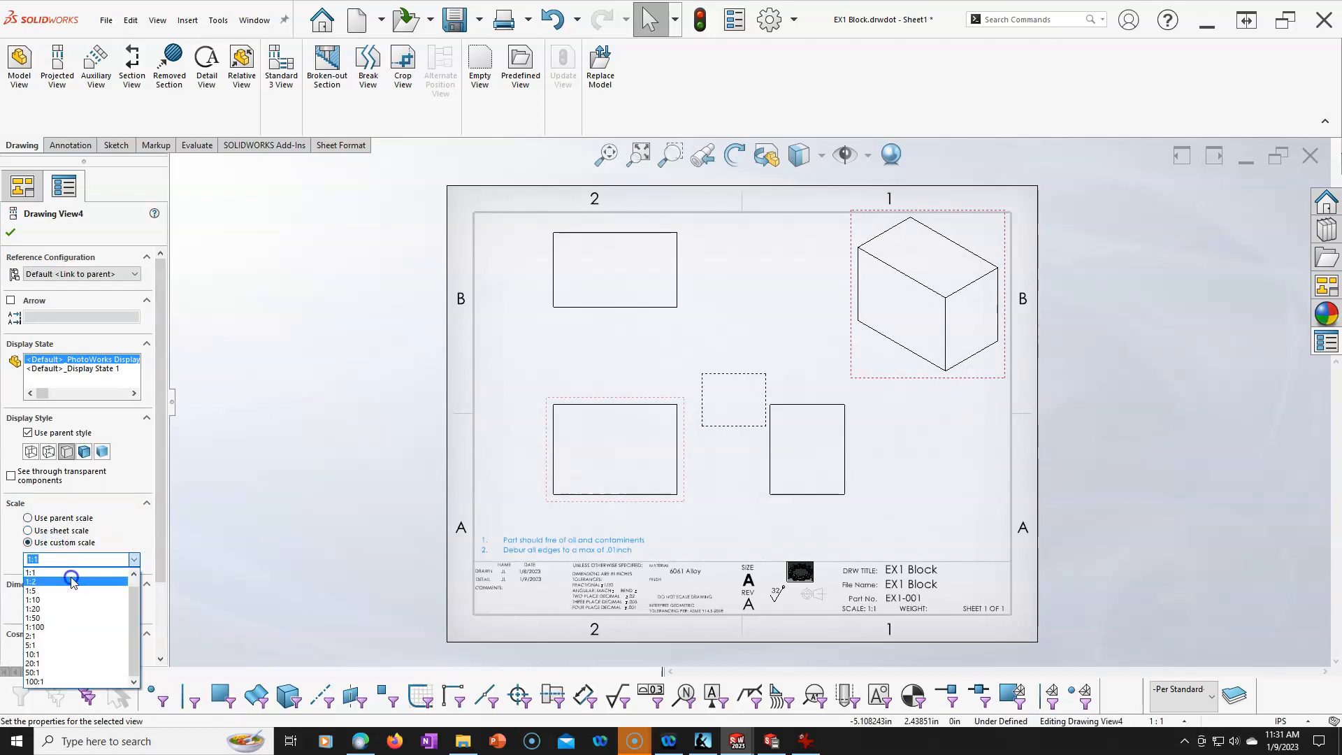
click(70, 580)
click(12, 233)
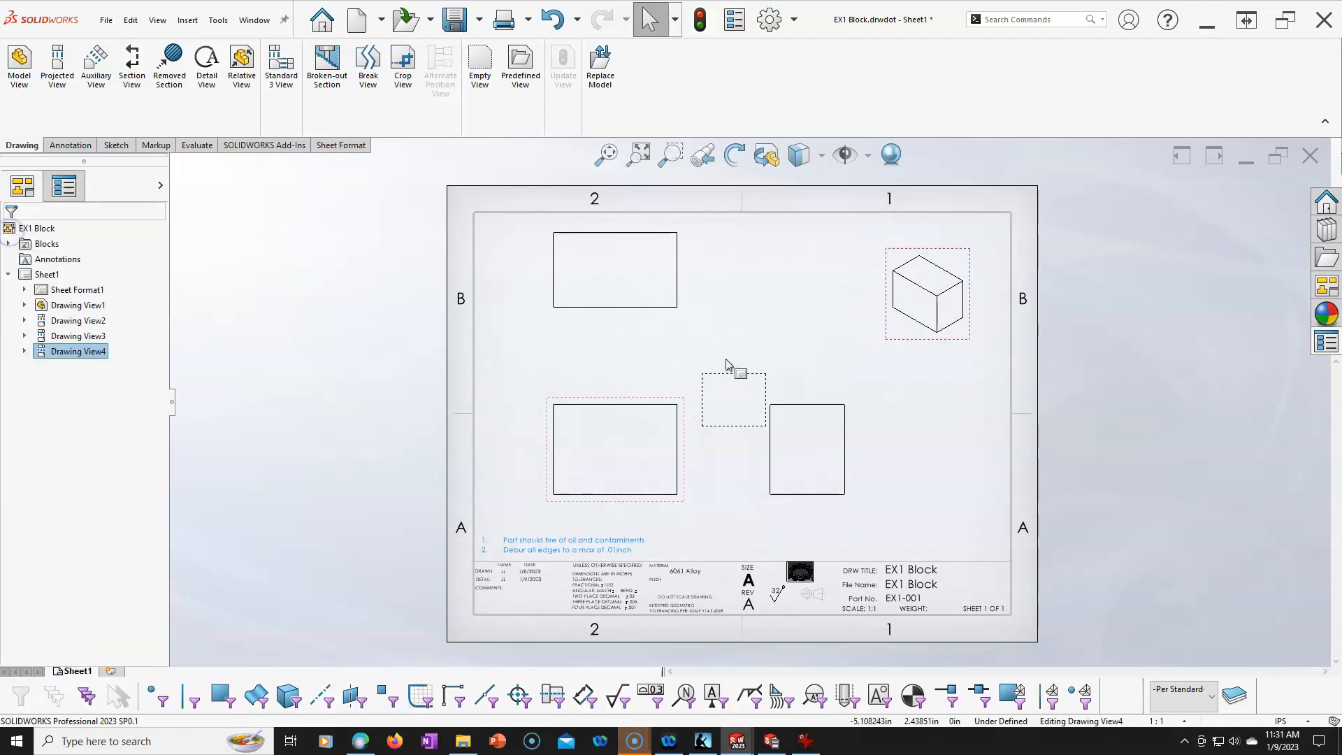
drag(965, 315, 964, 301)
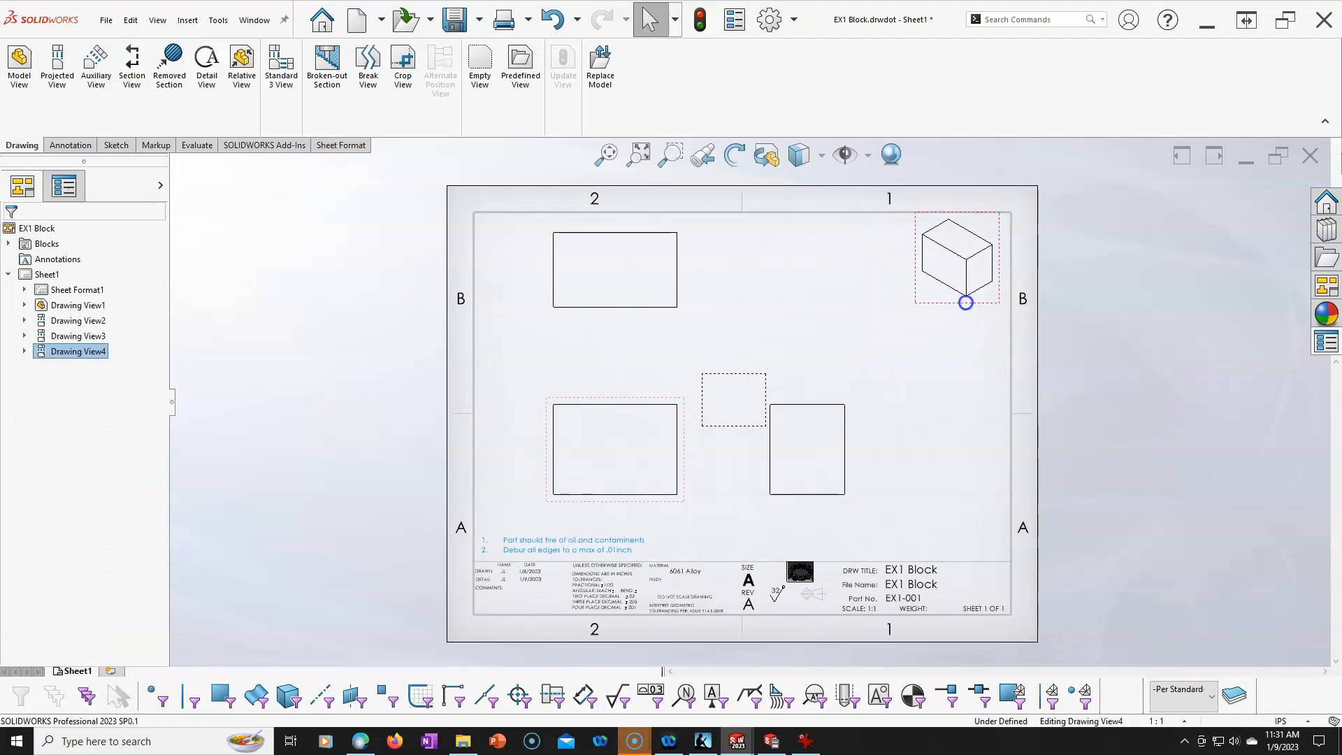
Step: Add the note REF ONLY directly beneath the isometric view
click(69, 145)
click(176, 73)
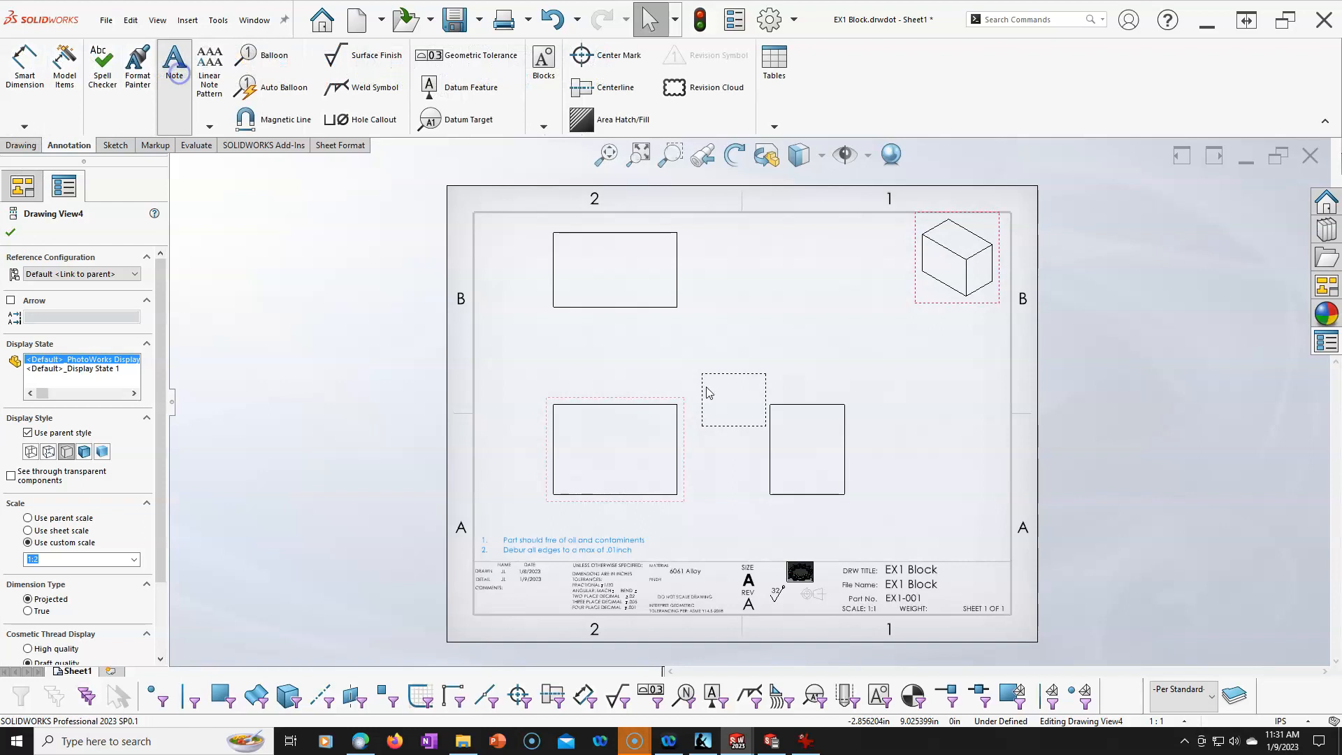
click(915, 292)
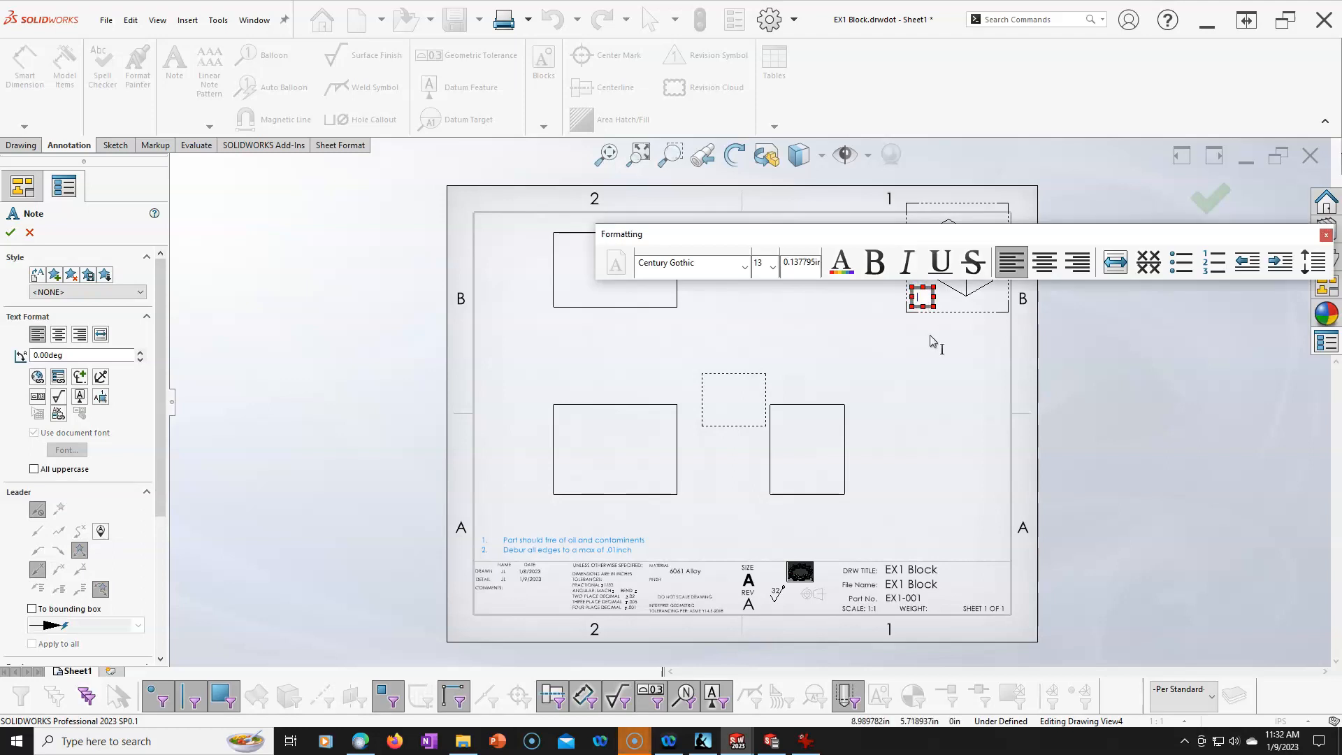
text(REF ONLY)
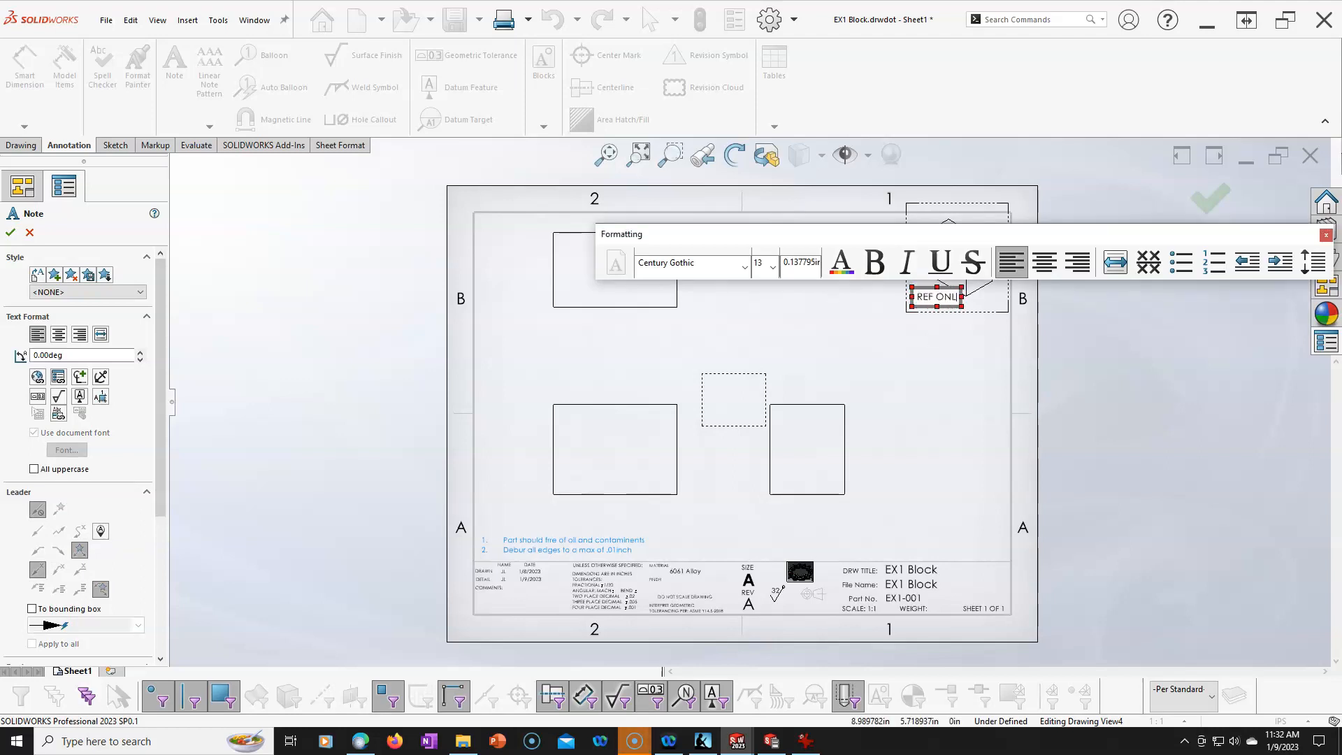
click(948, 349)
key(Escape)
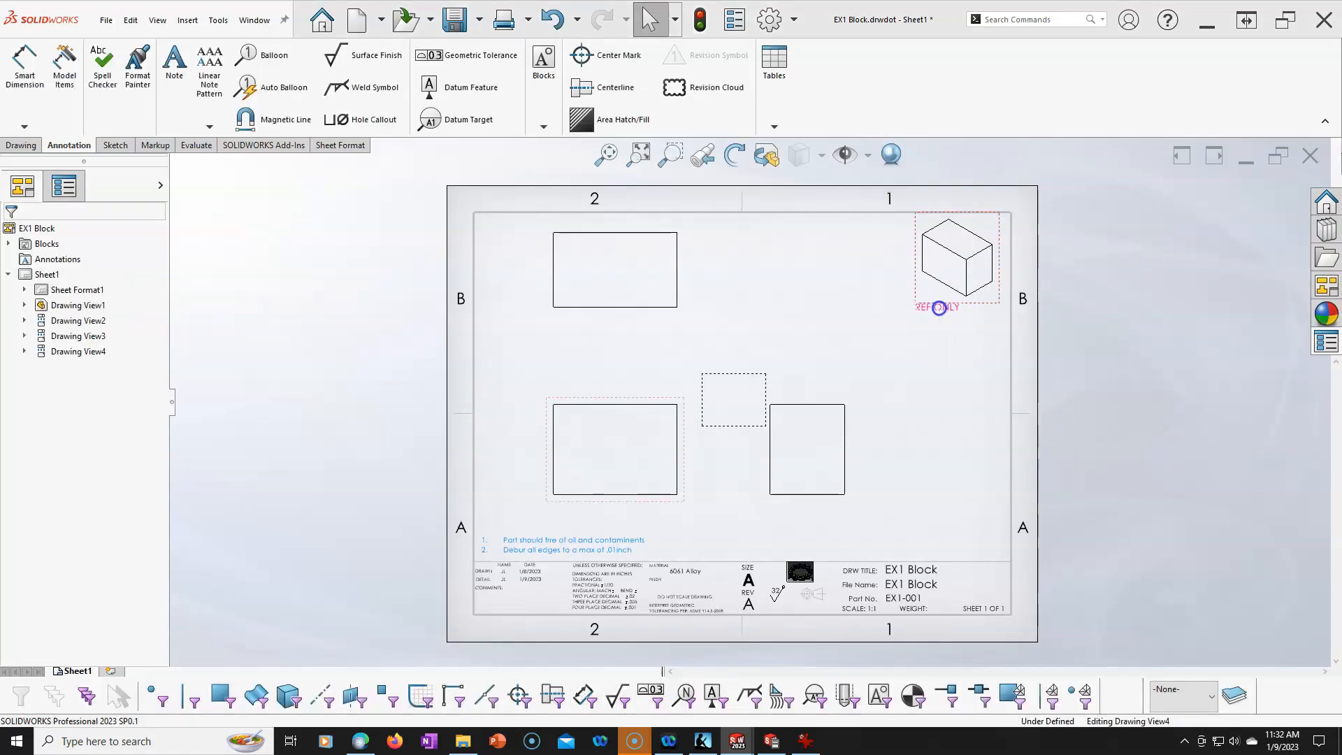
click(932, 334)
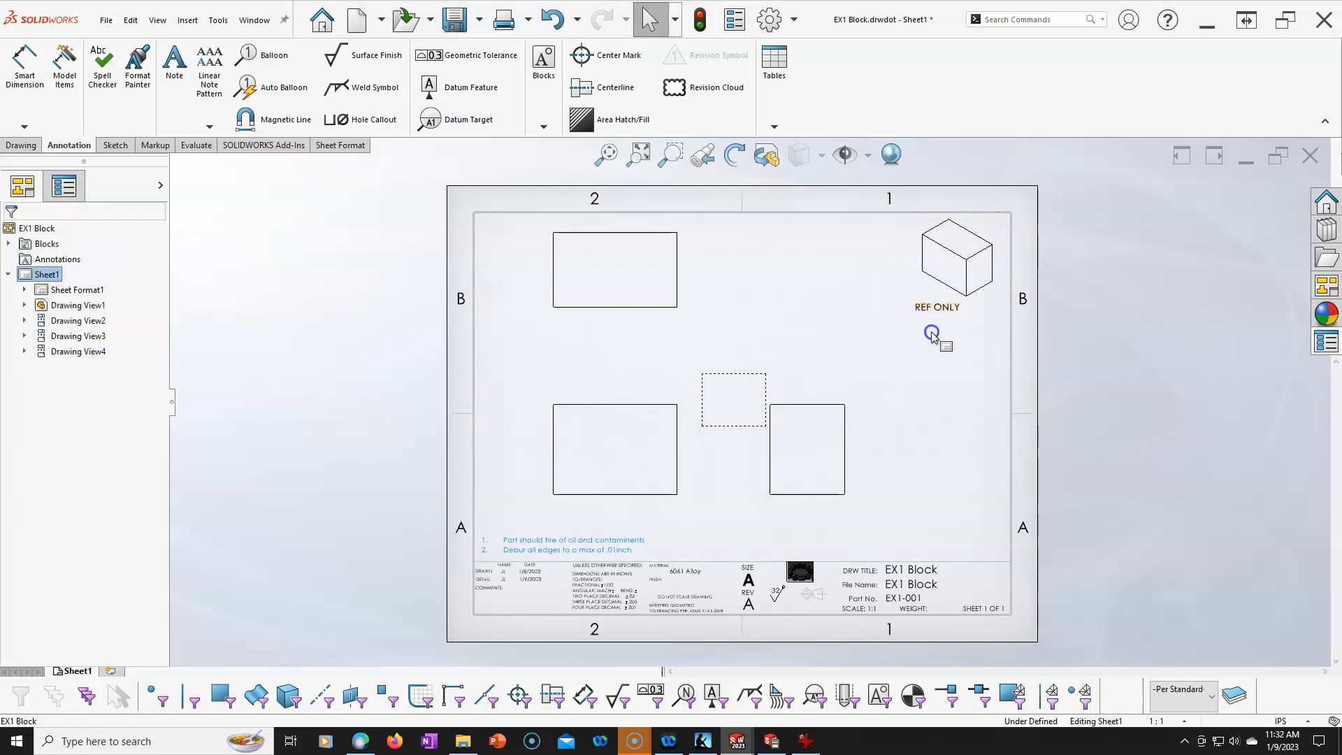
Step: Save the drawing as the template EX1 Block.DRWDOT in the templates folder, overwriting the existing file and accepting removal of models and annotations from views
scroll(932, 337, down, 1)
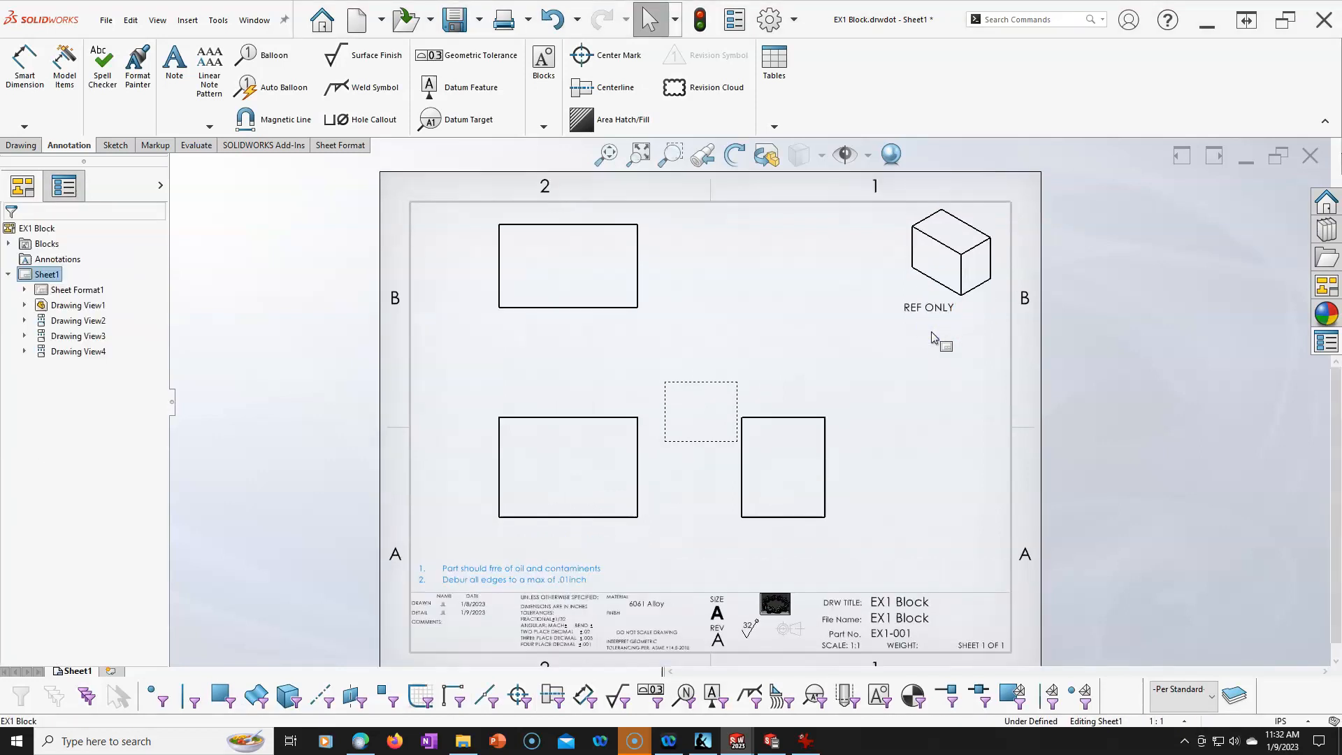
scroll(936, 336, up, 1)
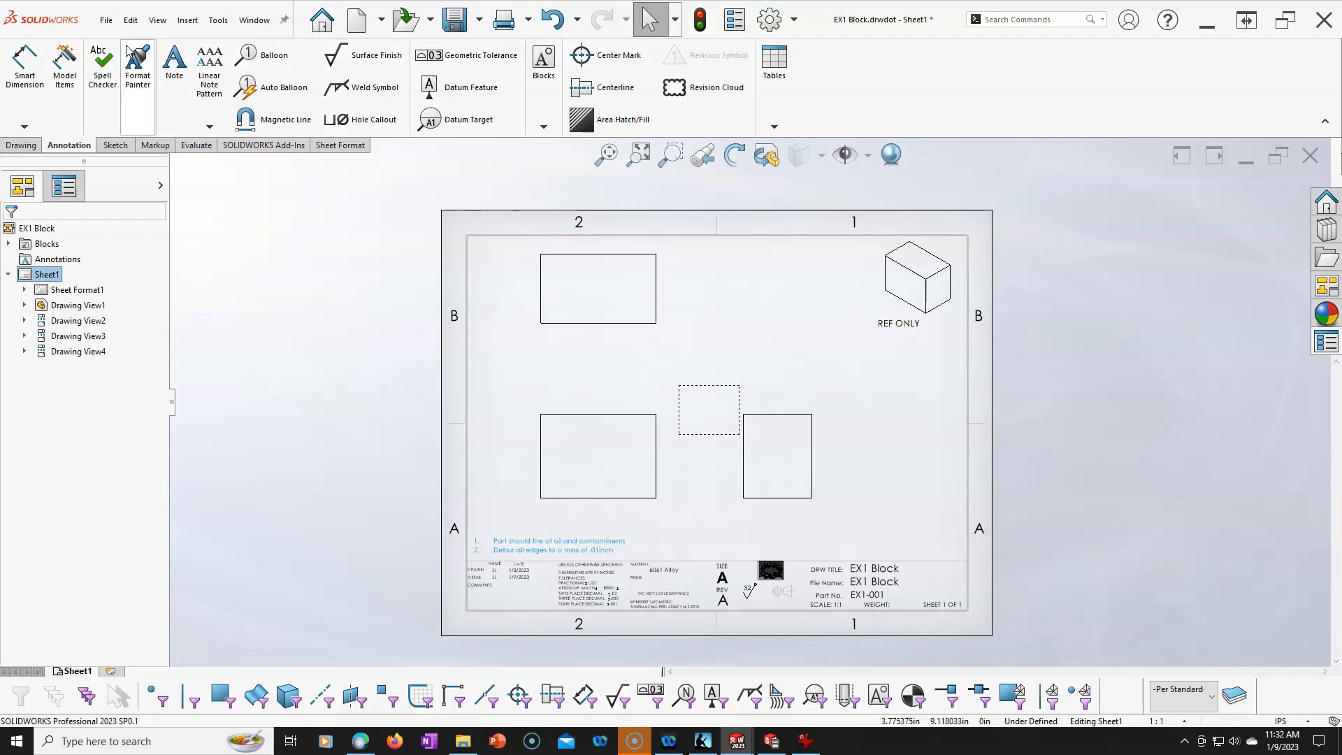
click(108, 23)
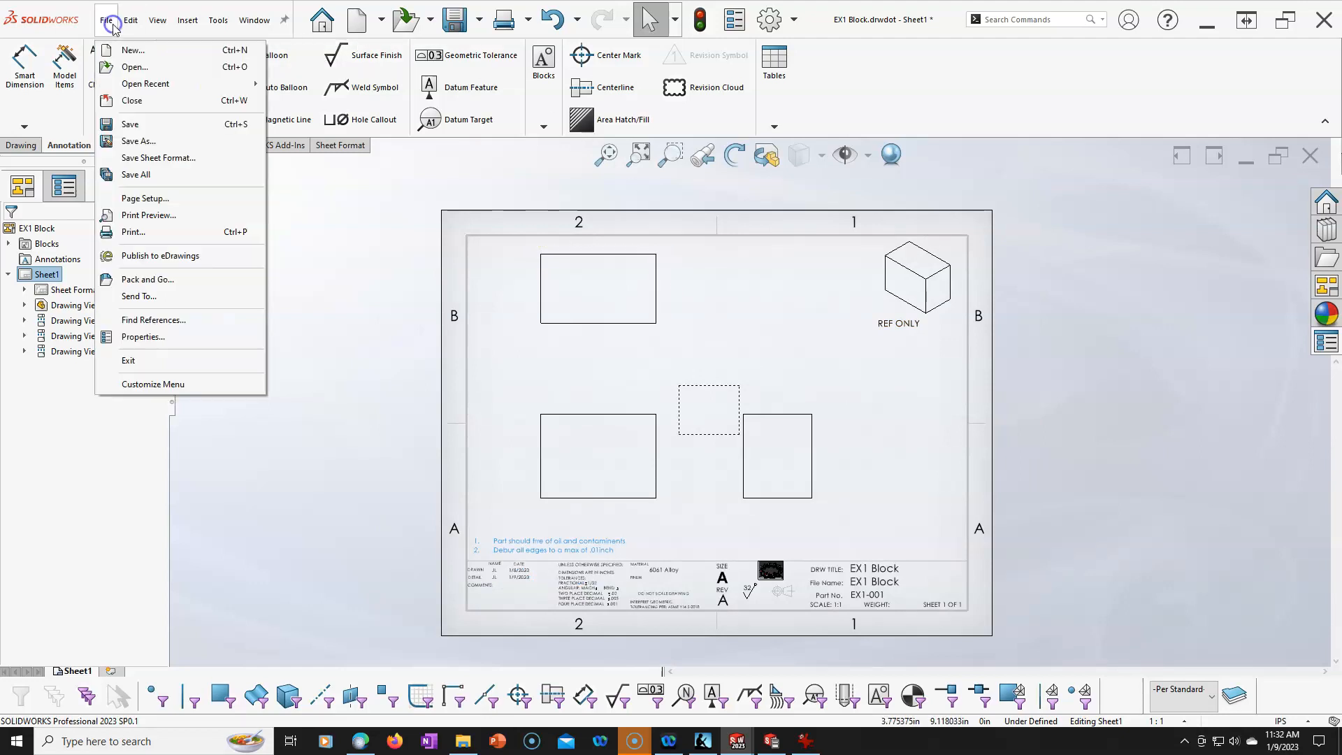
click(148, 145)
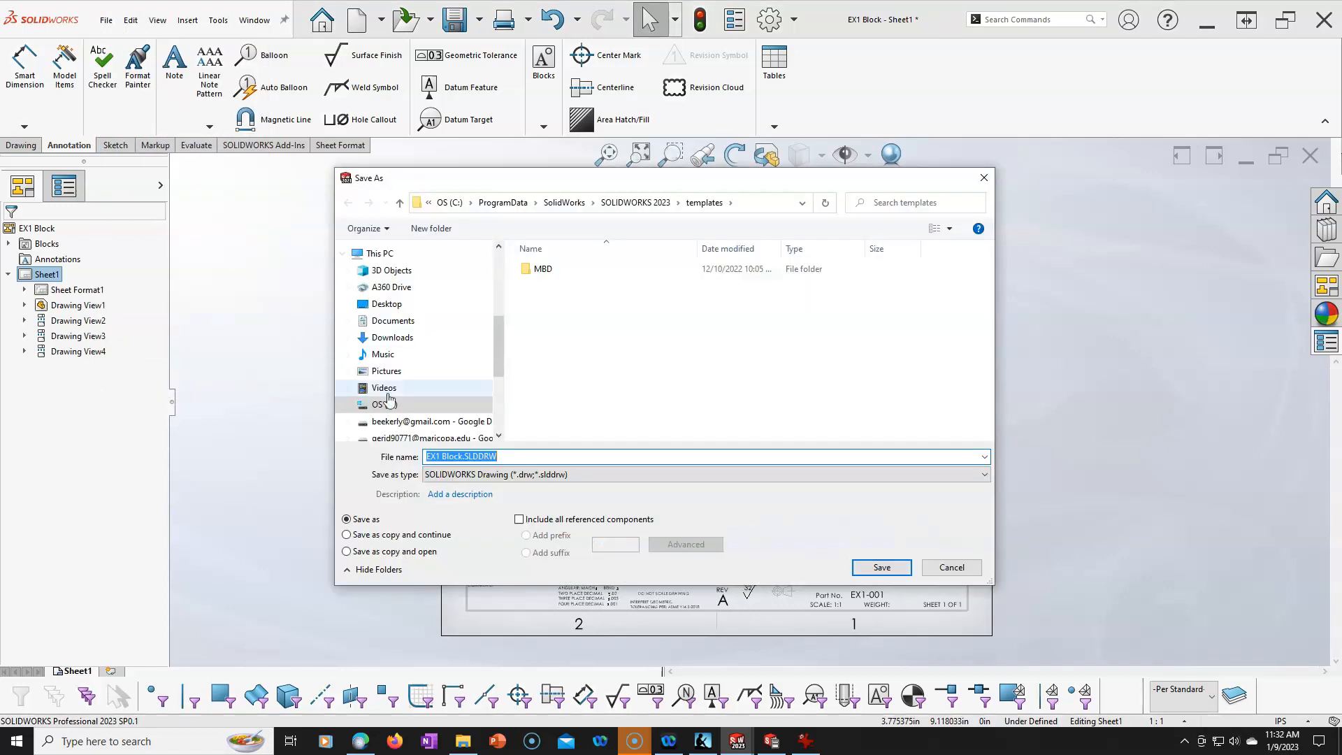
click(442, 473)
click(508, 536)
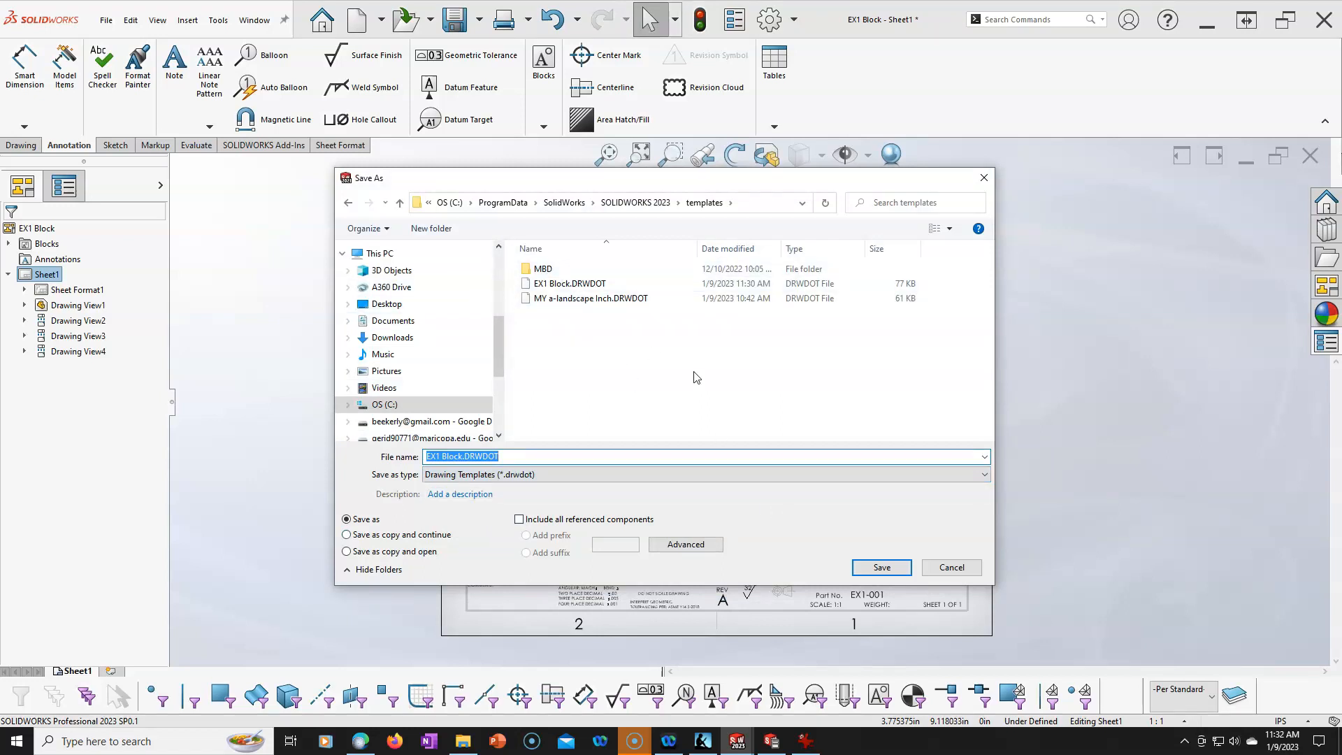
click(870, 568)
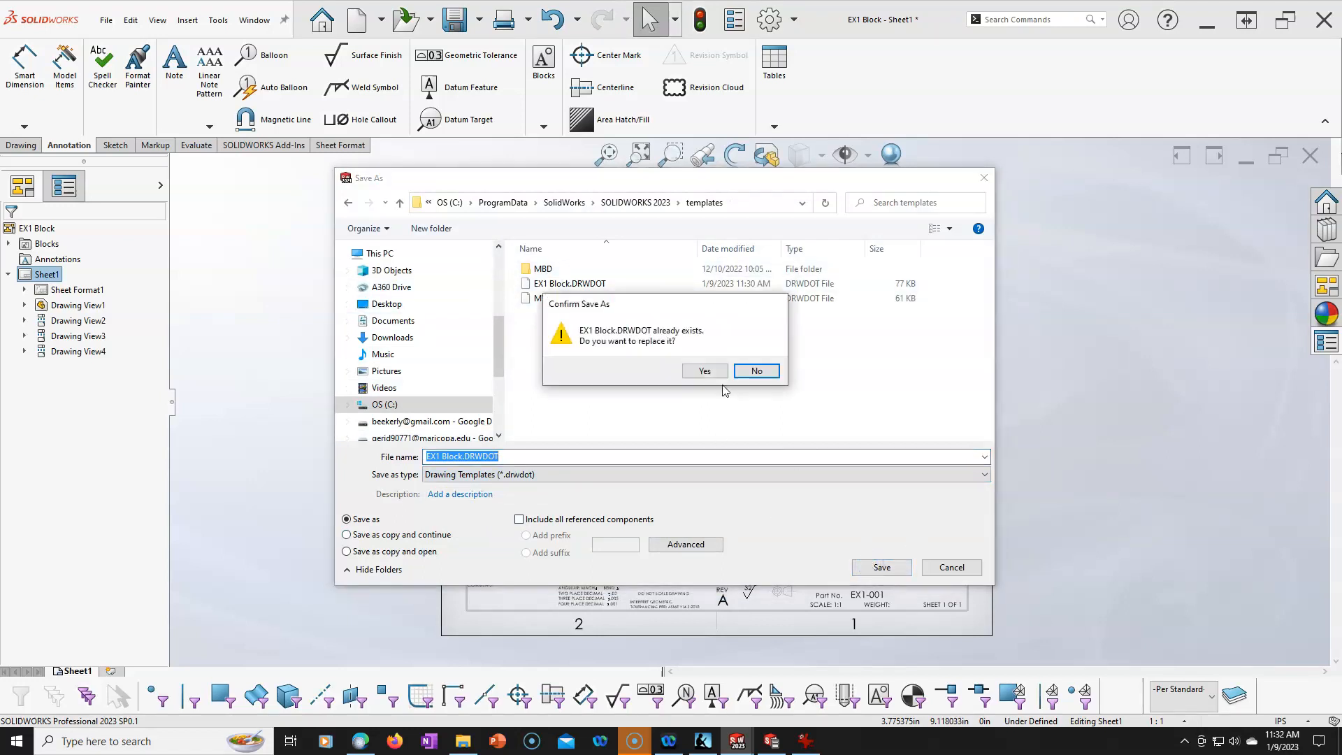
click(706, 371)
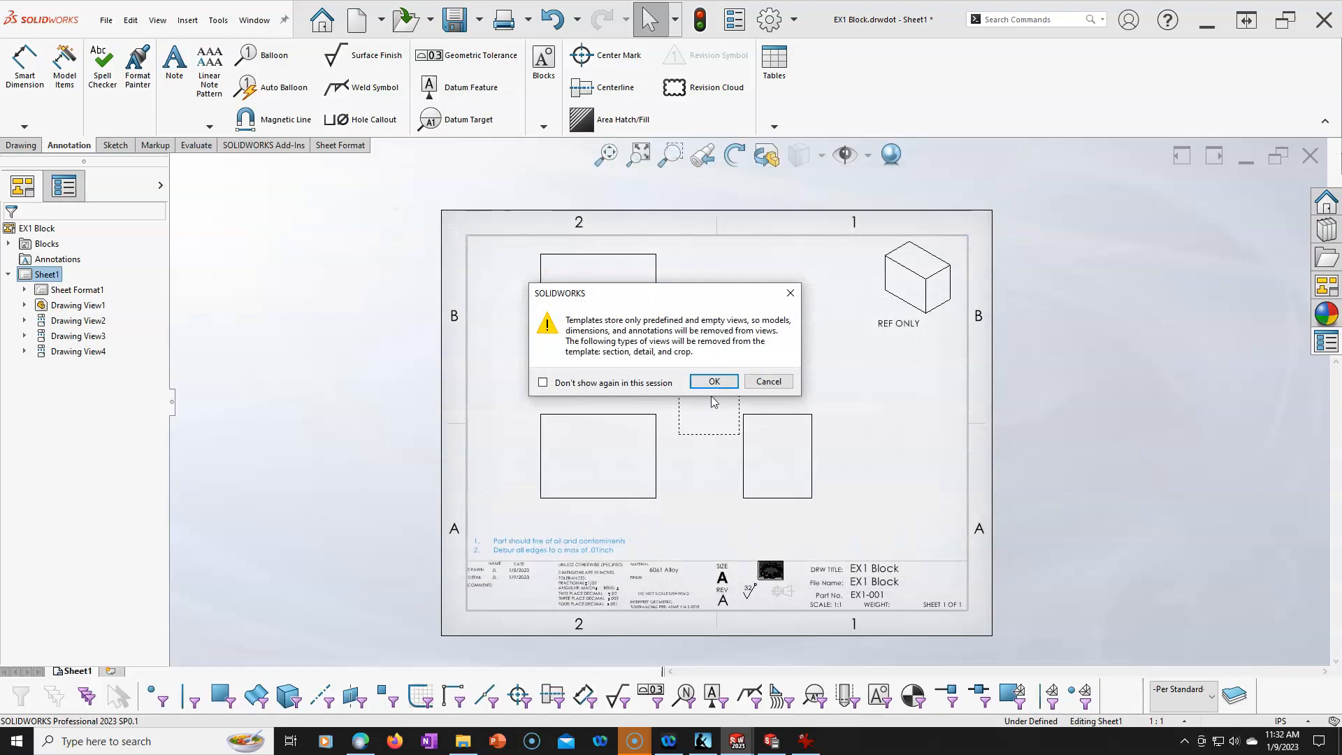
click(712, 383)
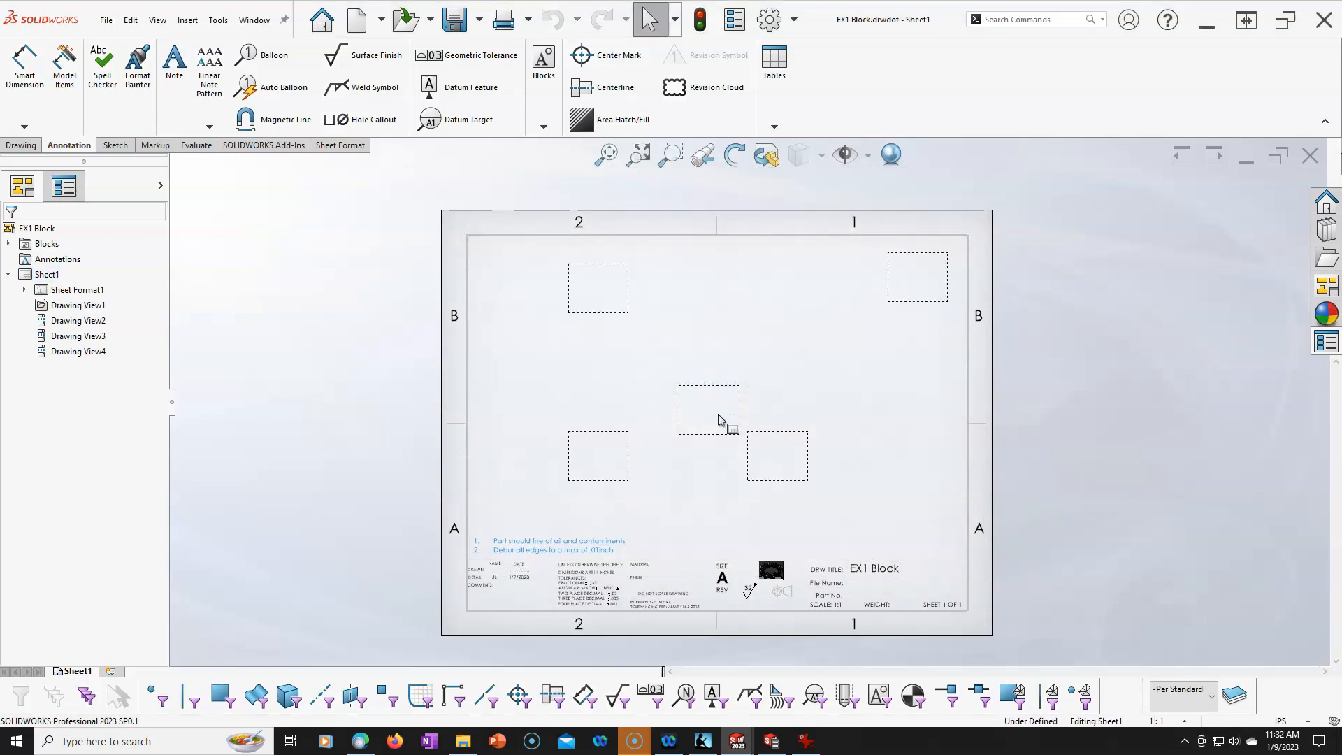
Step: Inspect the central empty view, the contents of Sheet Format1, and Drawing View1 through Drawing View4 in the drawing tree
click(718, 389)
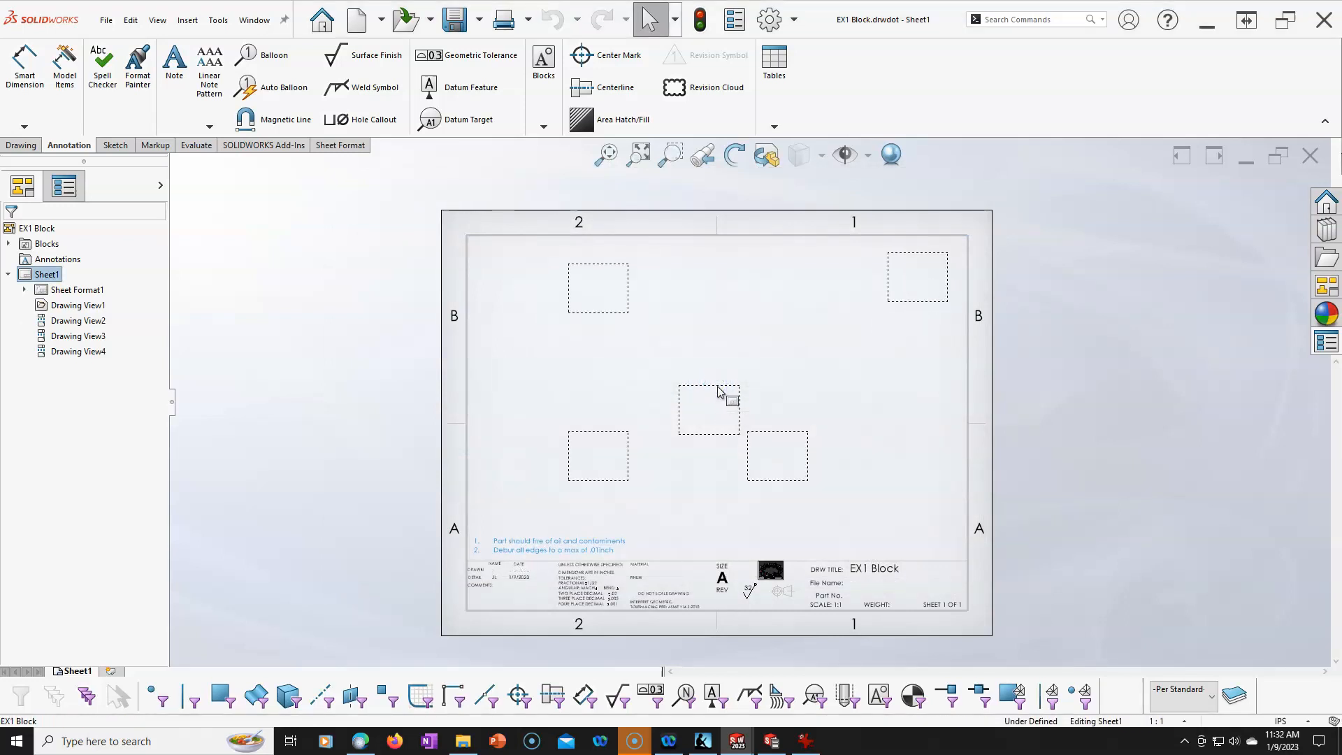
scroll(720, 432, down, 1)
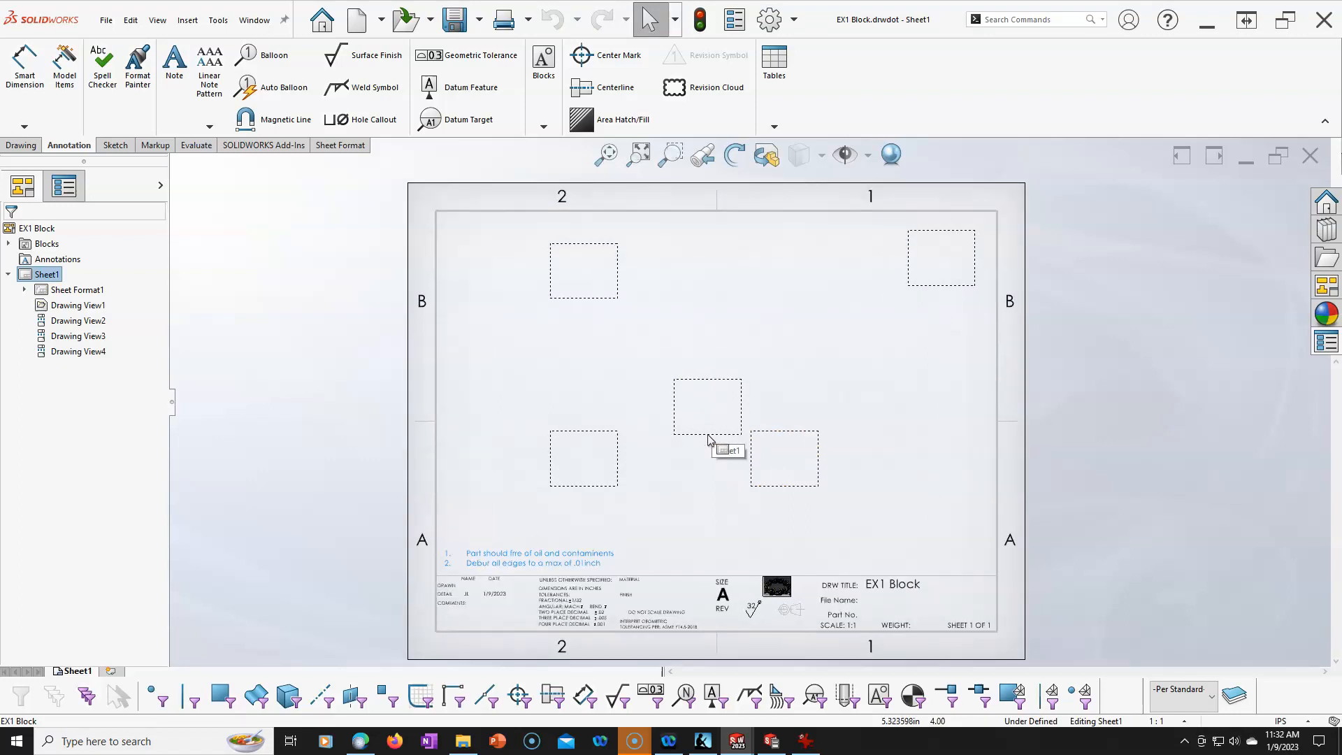
right_click(699, 405)
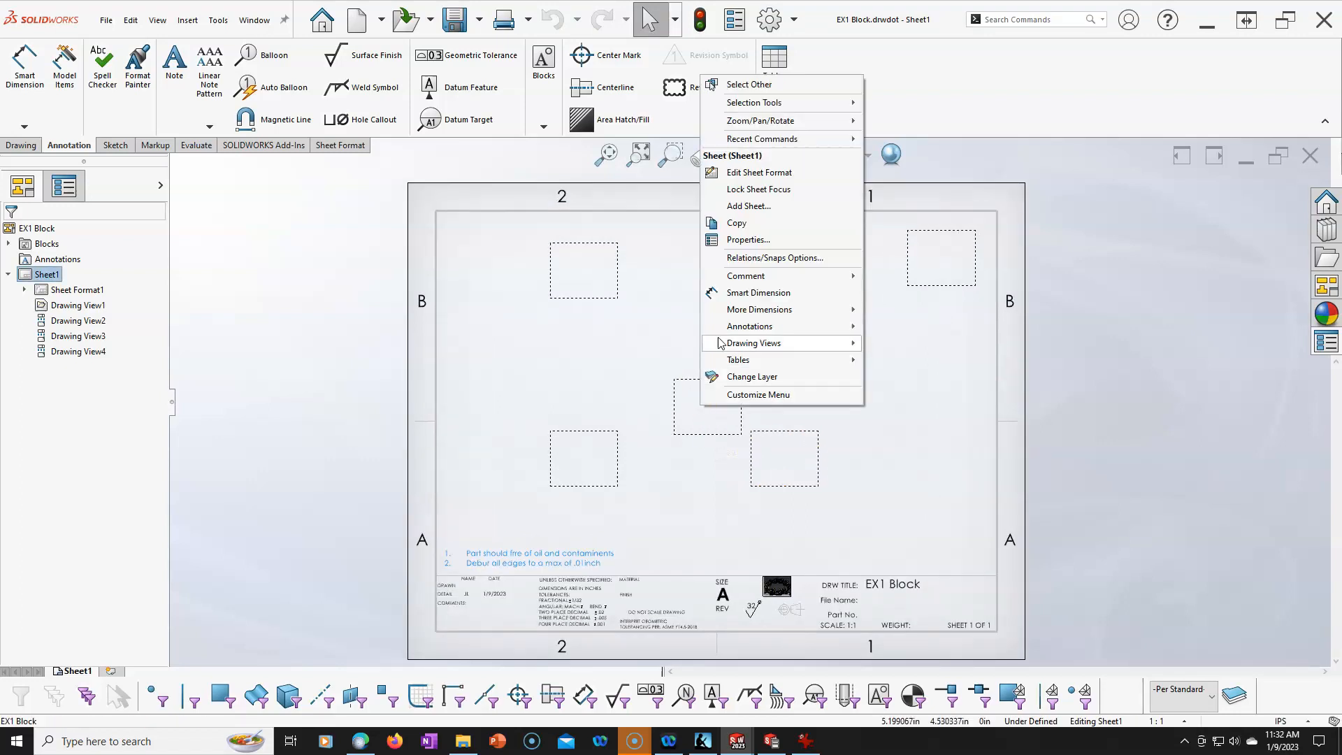
click(958, 360)
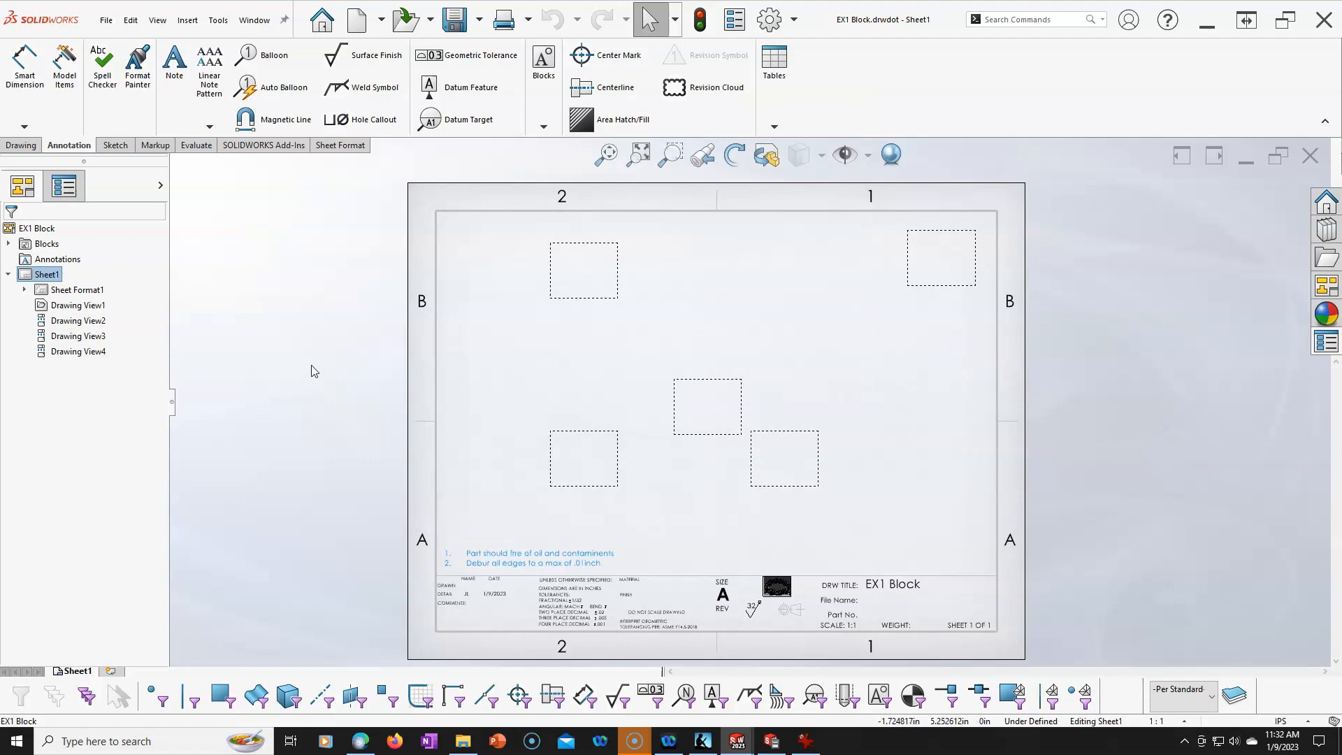
click(26, 290)
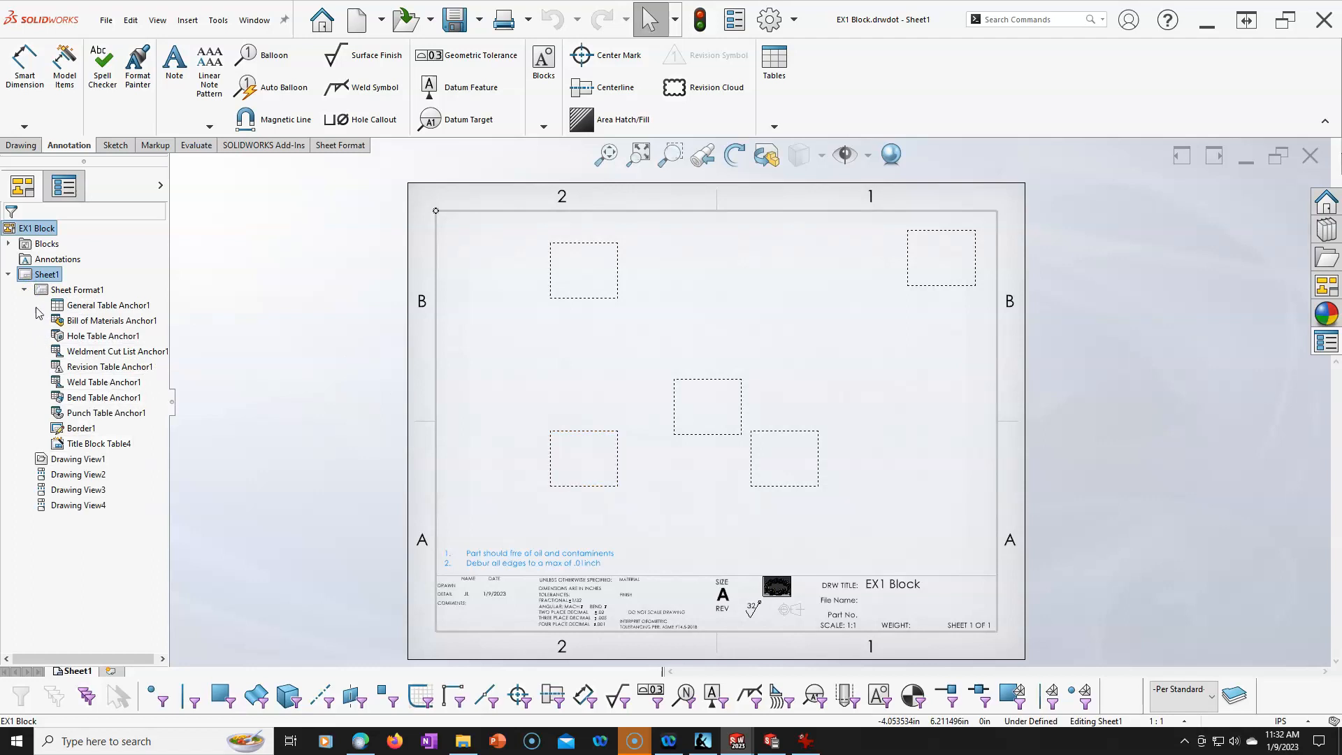
click(24, 290)
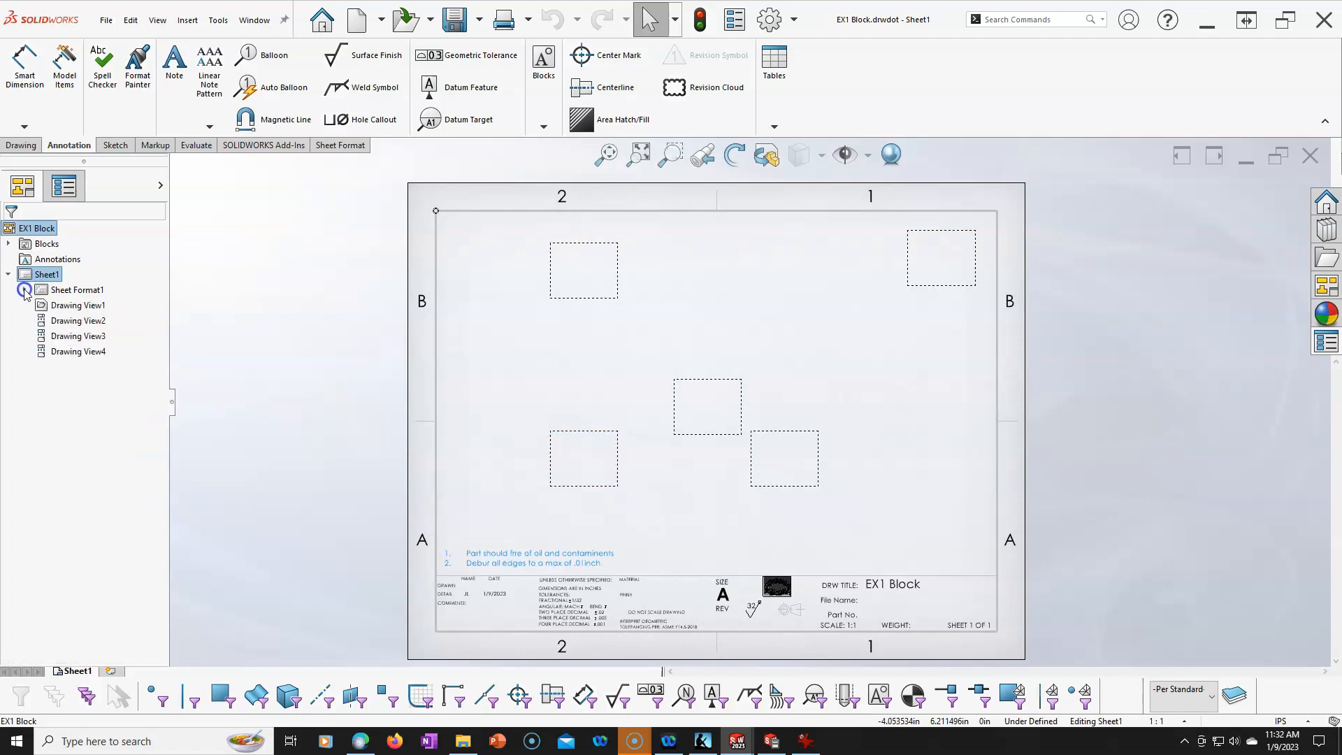
click(78, 308)
click(79, 320)
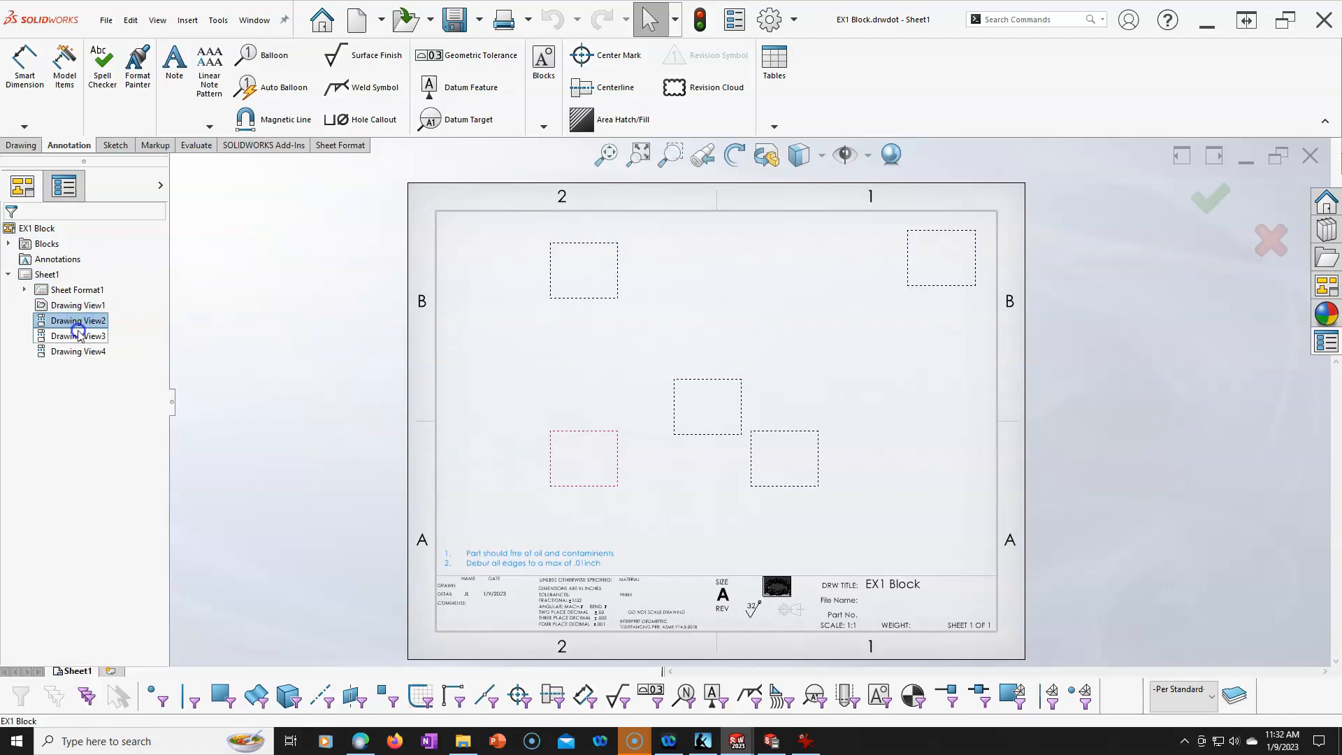
click(79, 337)
click(78, 352)
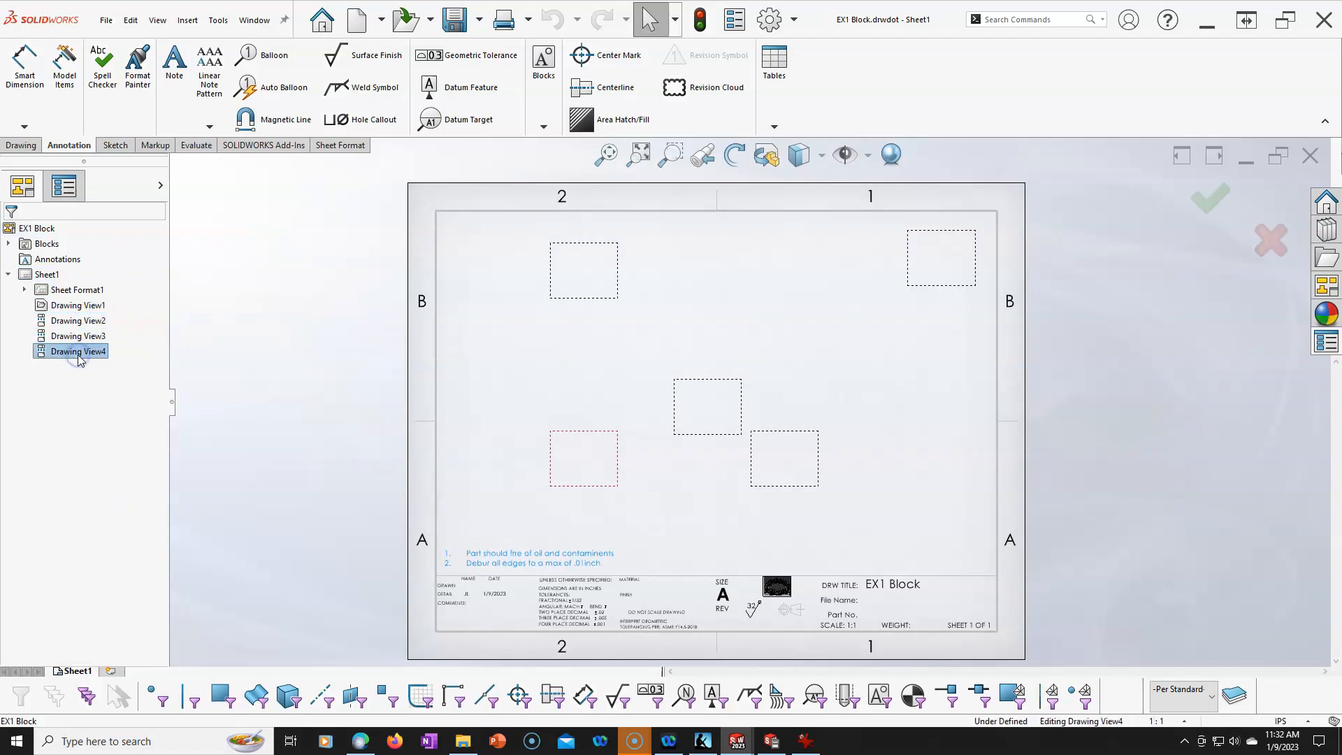
Step: Check Drawing View1, Drawing View2 and Drawing View3 in the drawing tree and close the EX1 Block template
click(72, 311)
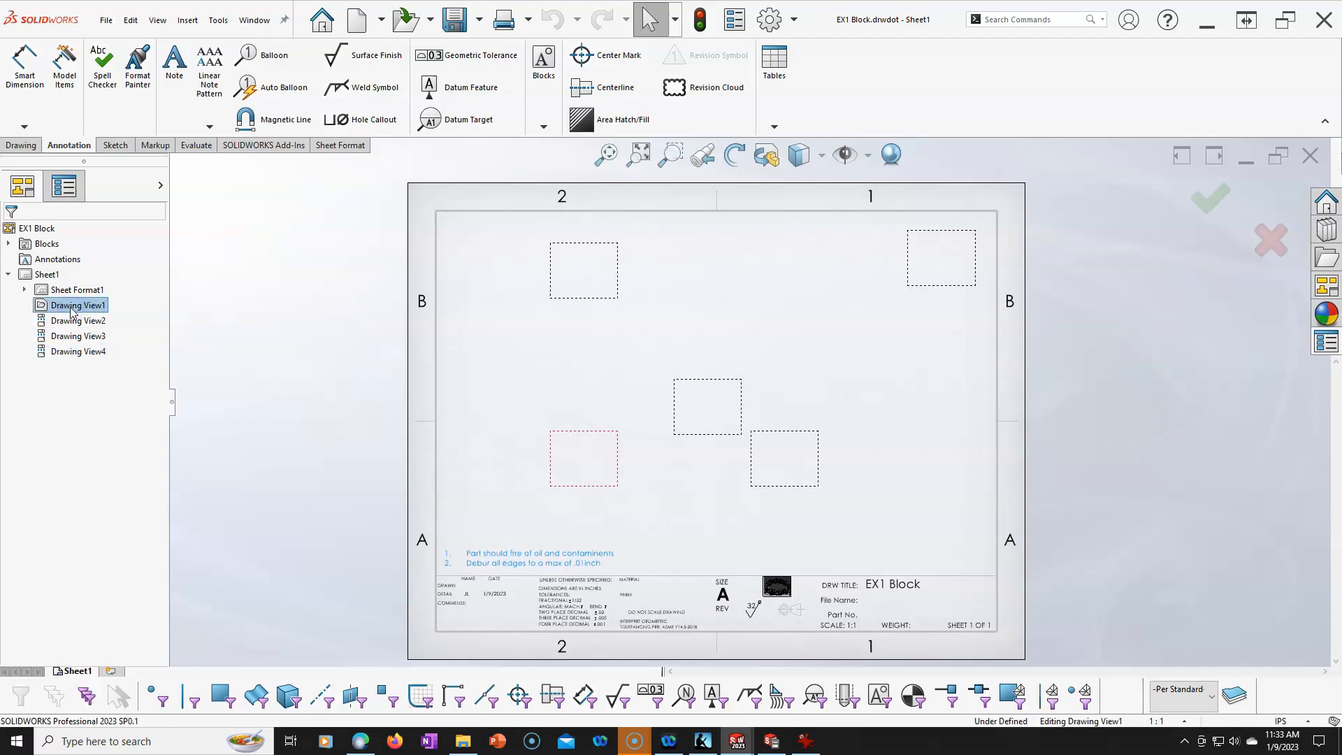
click(73, 321)
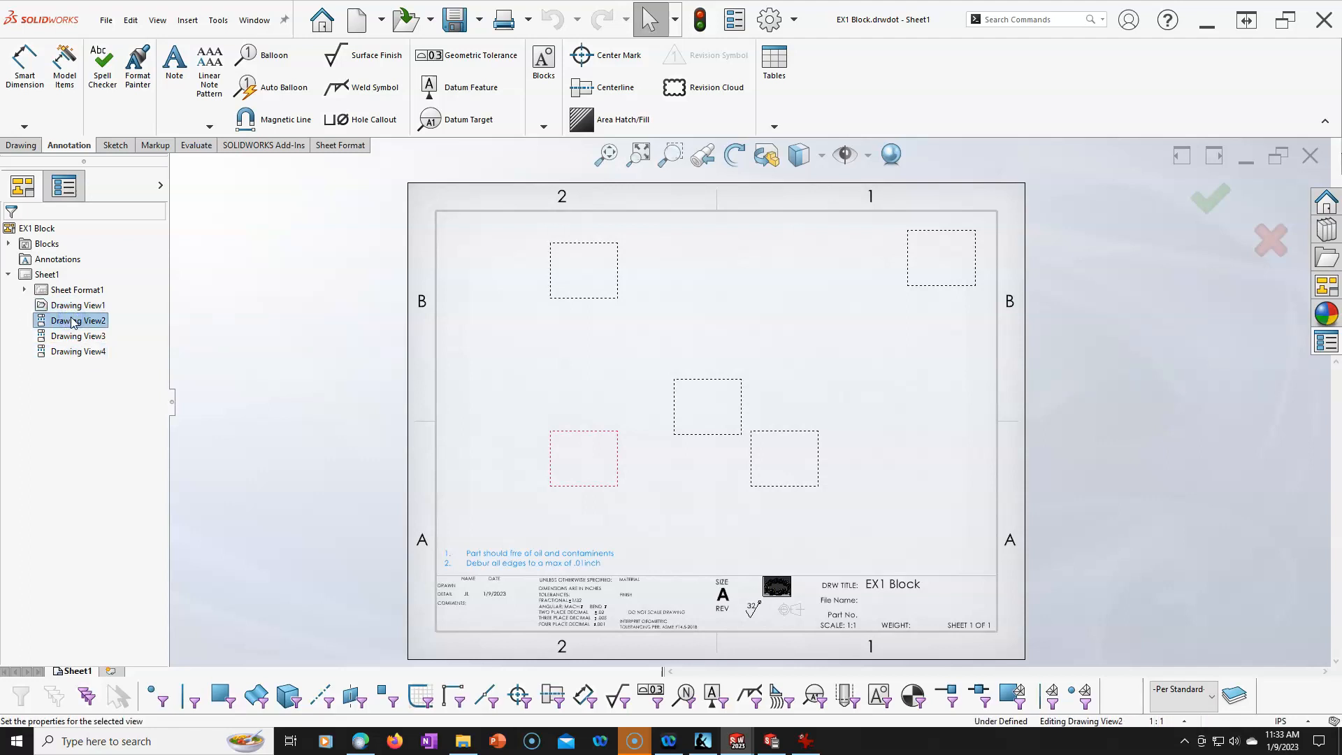
right_click(75, 337)
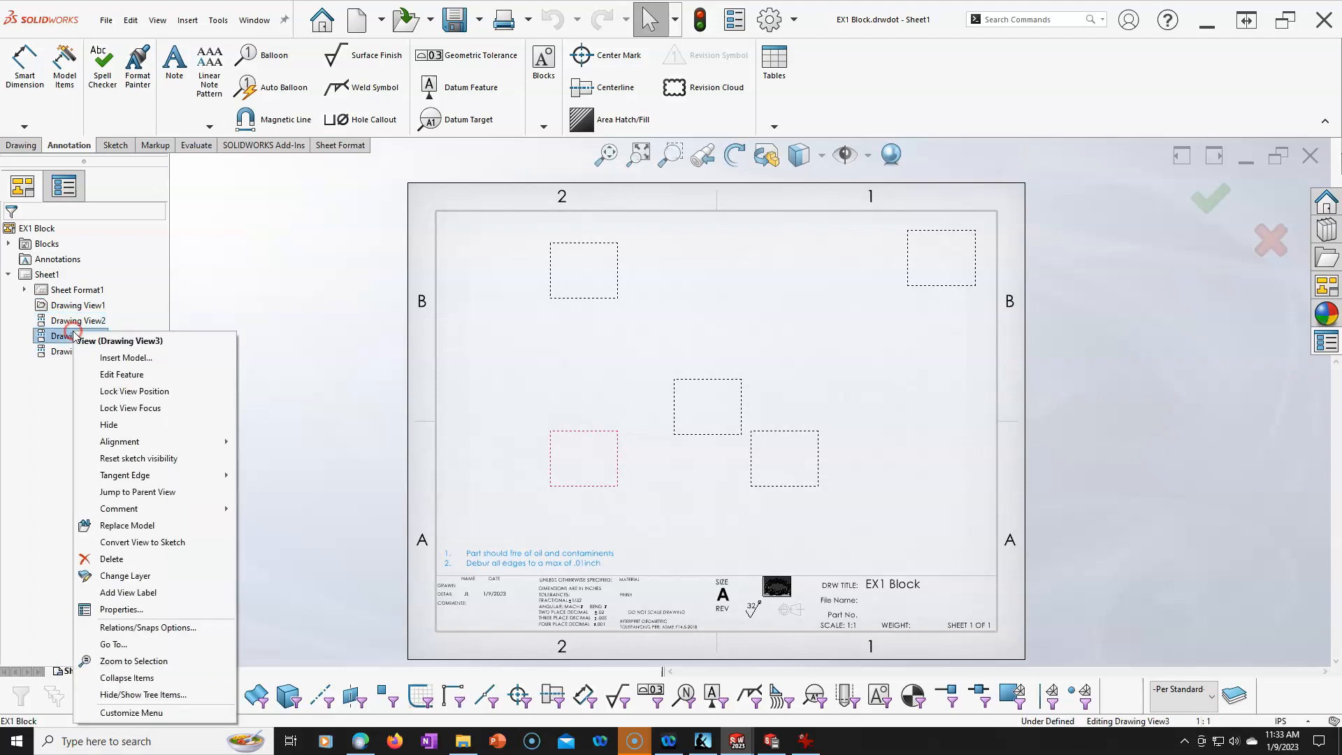
click(285, 343)
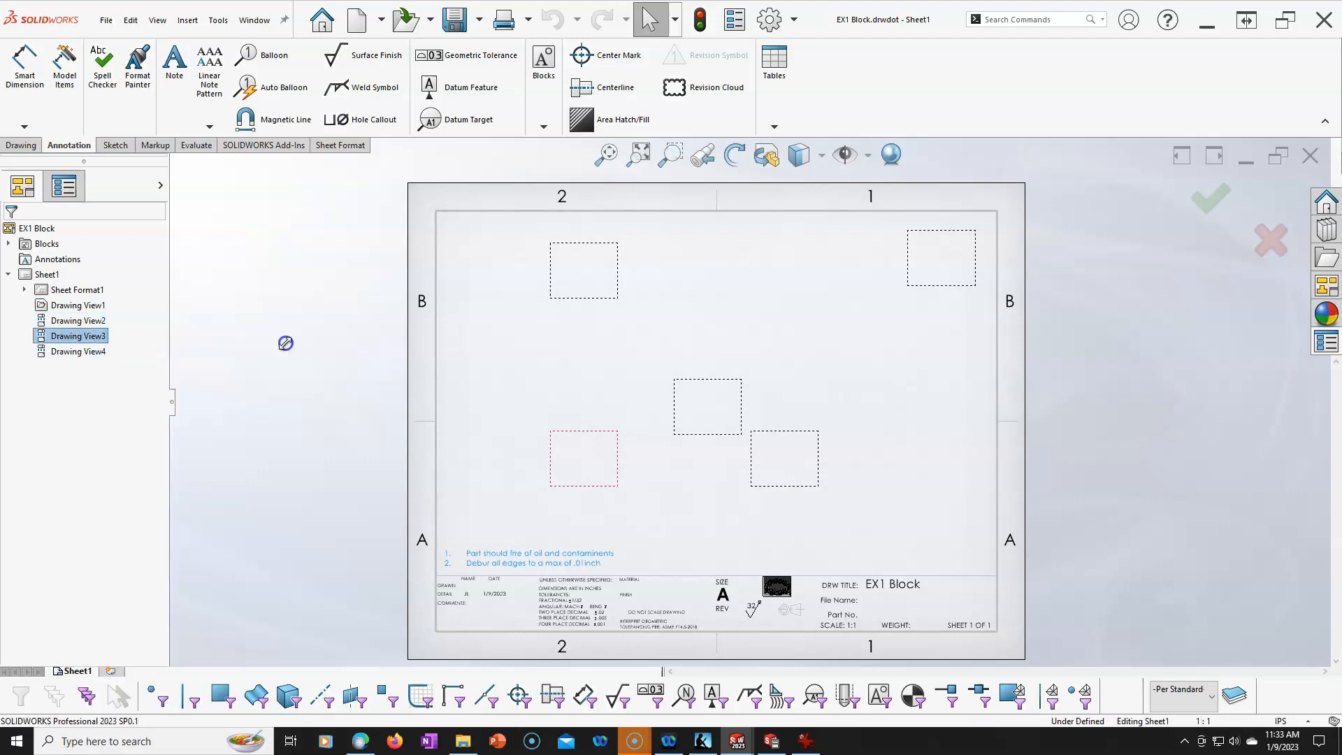
click(1309, 155)
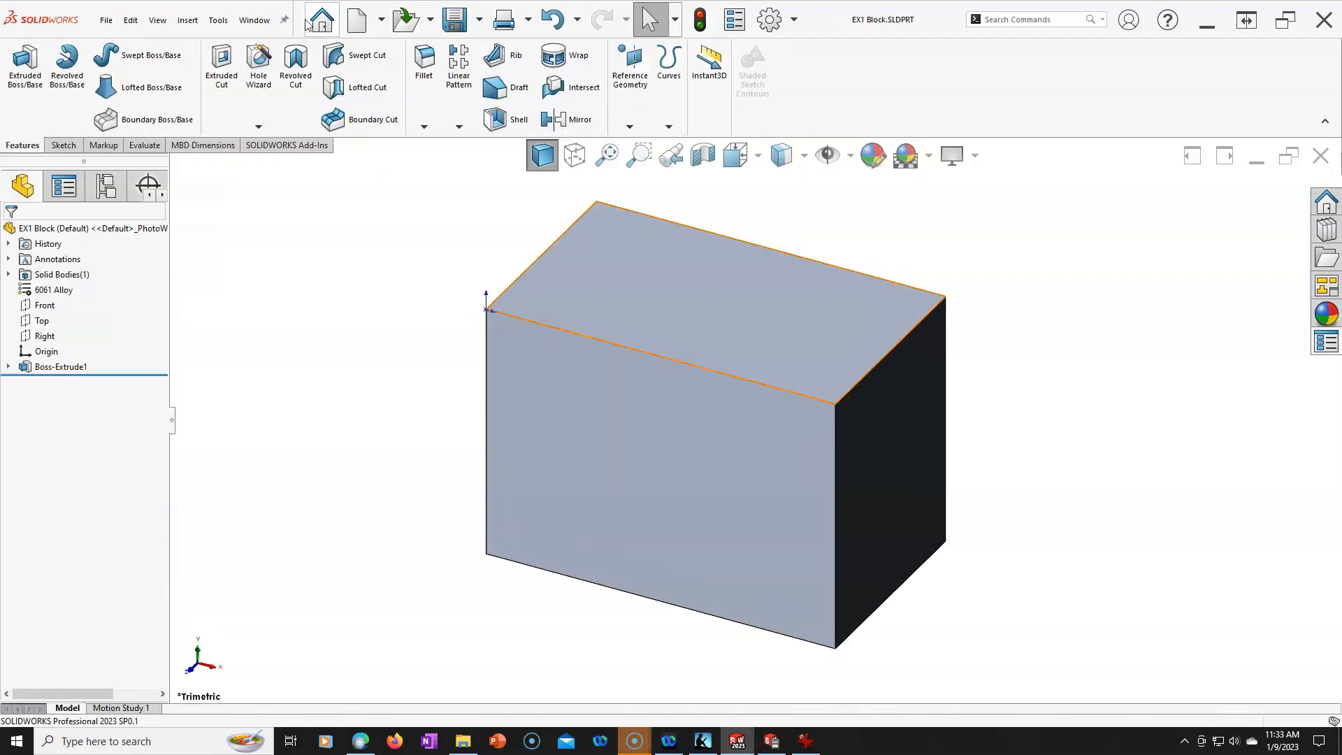
Step: Create a new drawing from the EX1 Block template and dismiss the automatic Model View command
click(359, 20)
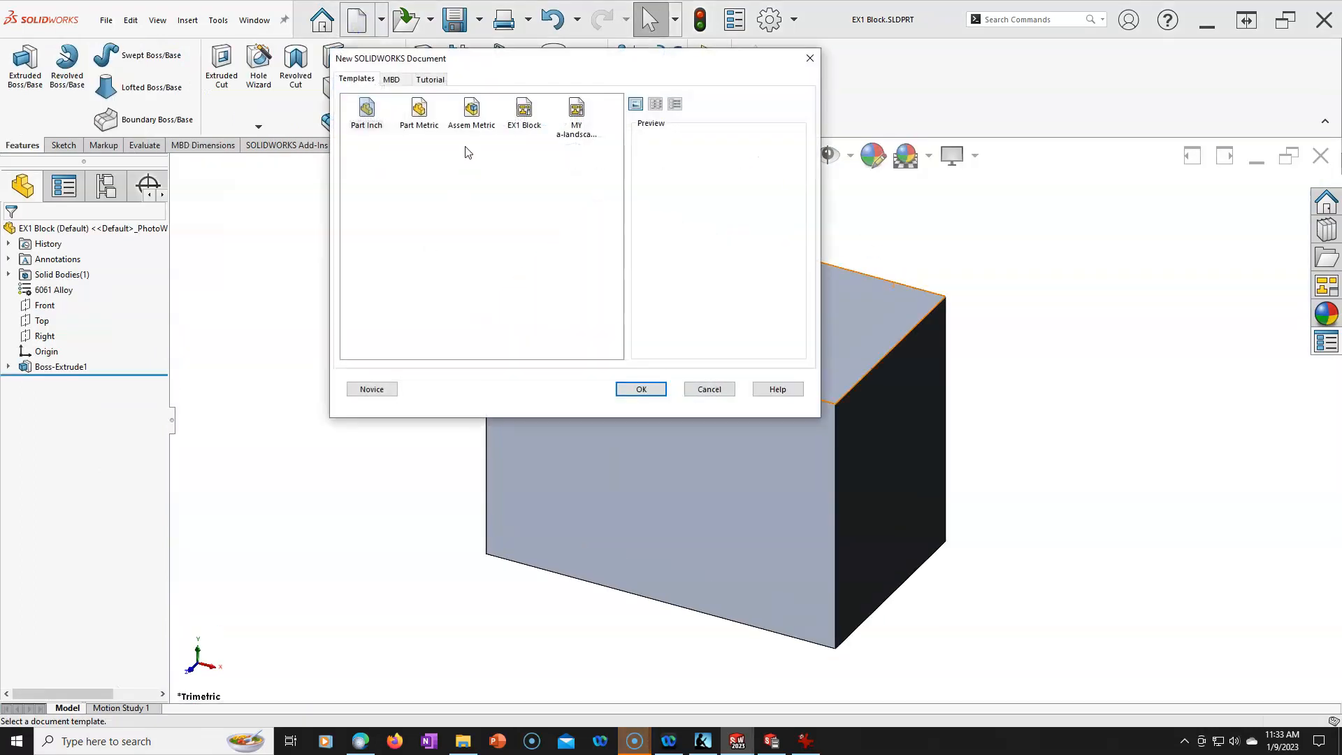
click(518, 117)
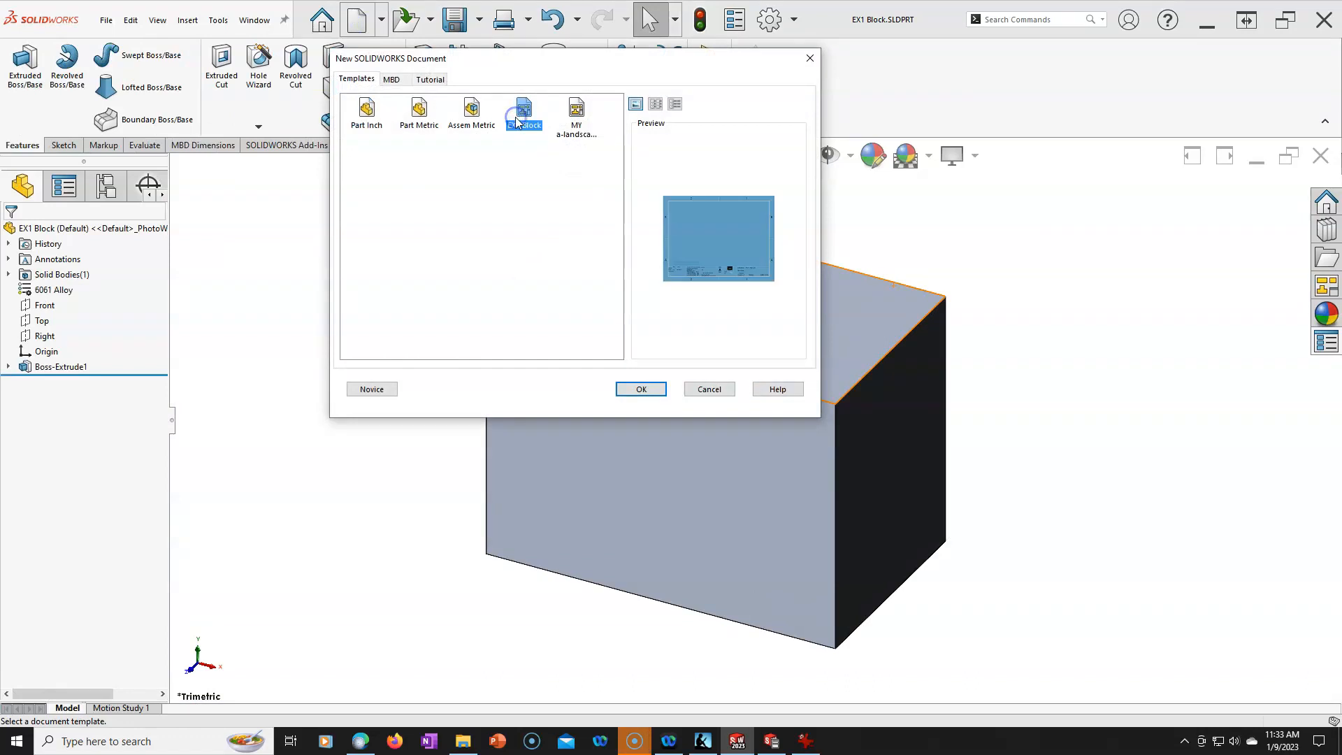
click(650, 388)
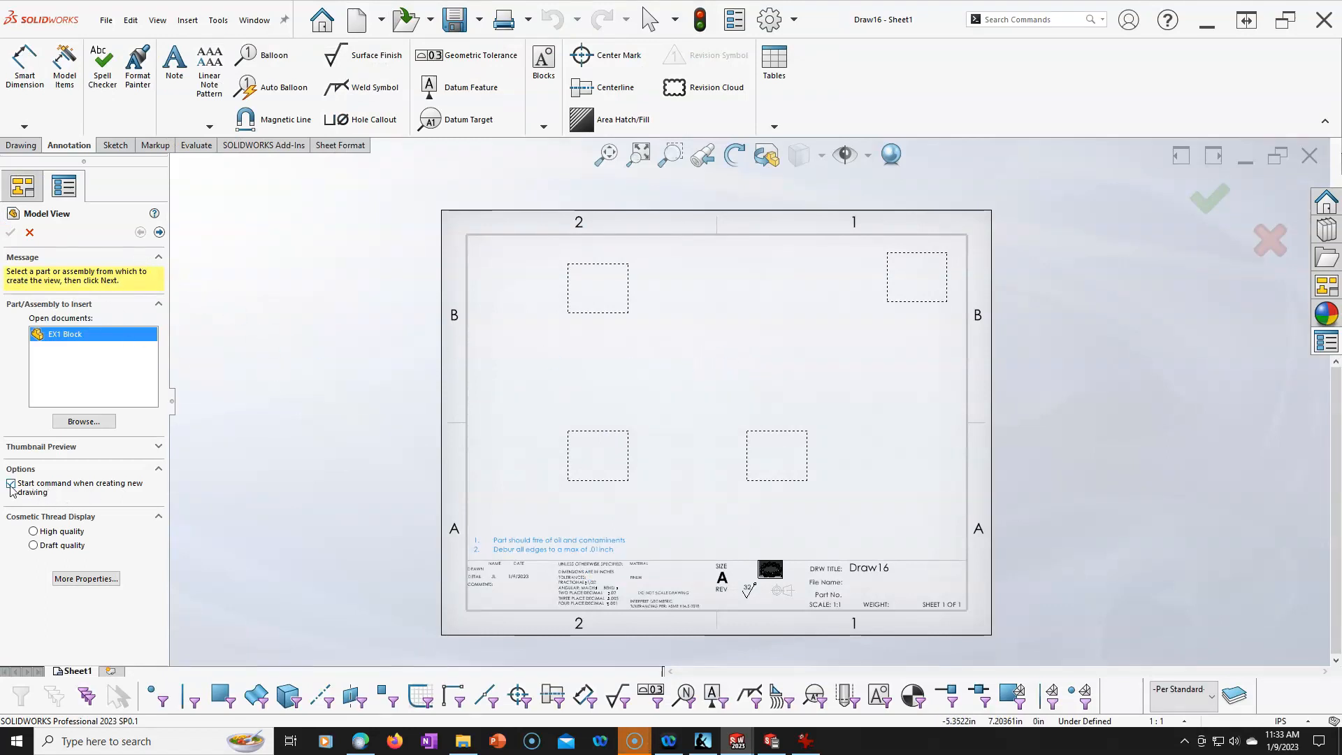
click(30, 232)
Step: Insert the open EX1 Block part into the predefined front view to populate the template's views
click(625, 444)
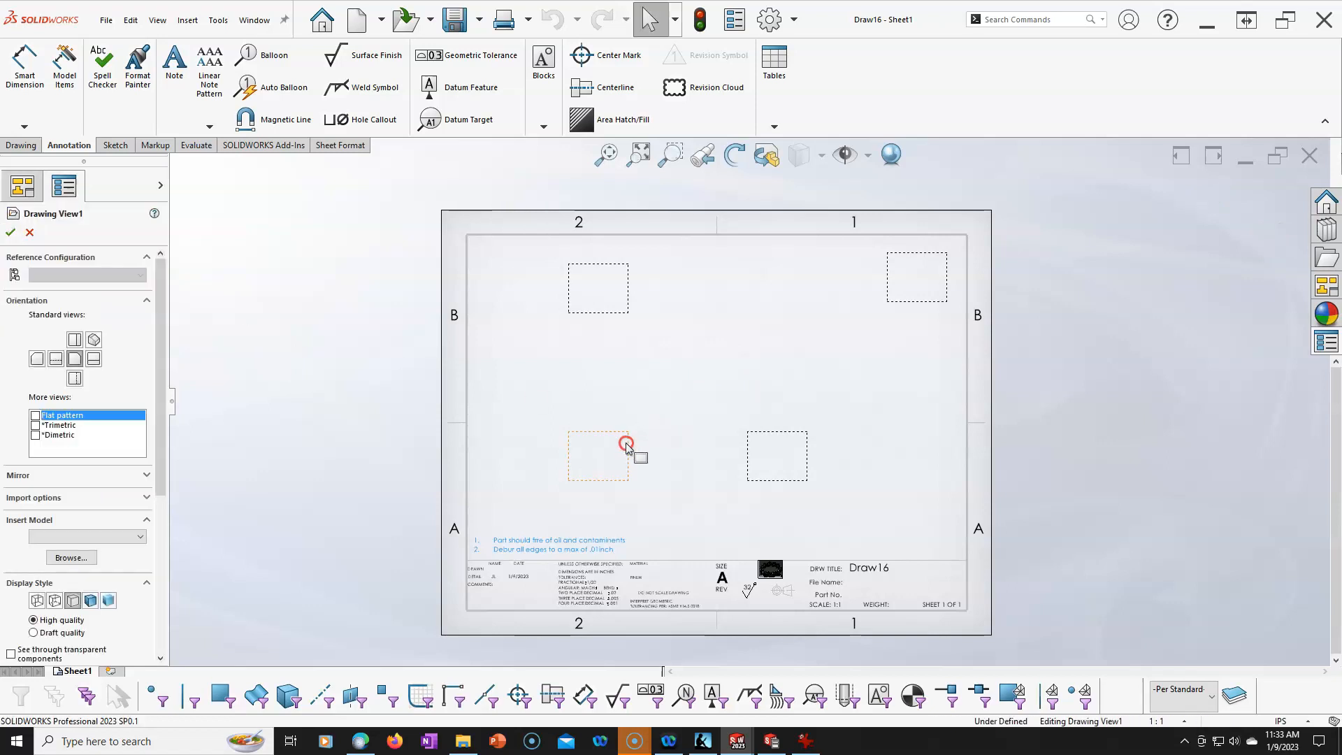
right_click(626, 445)
click(627, 439)
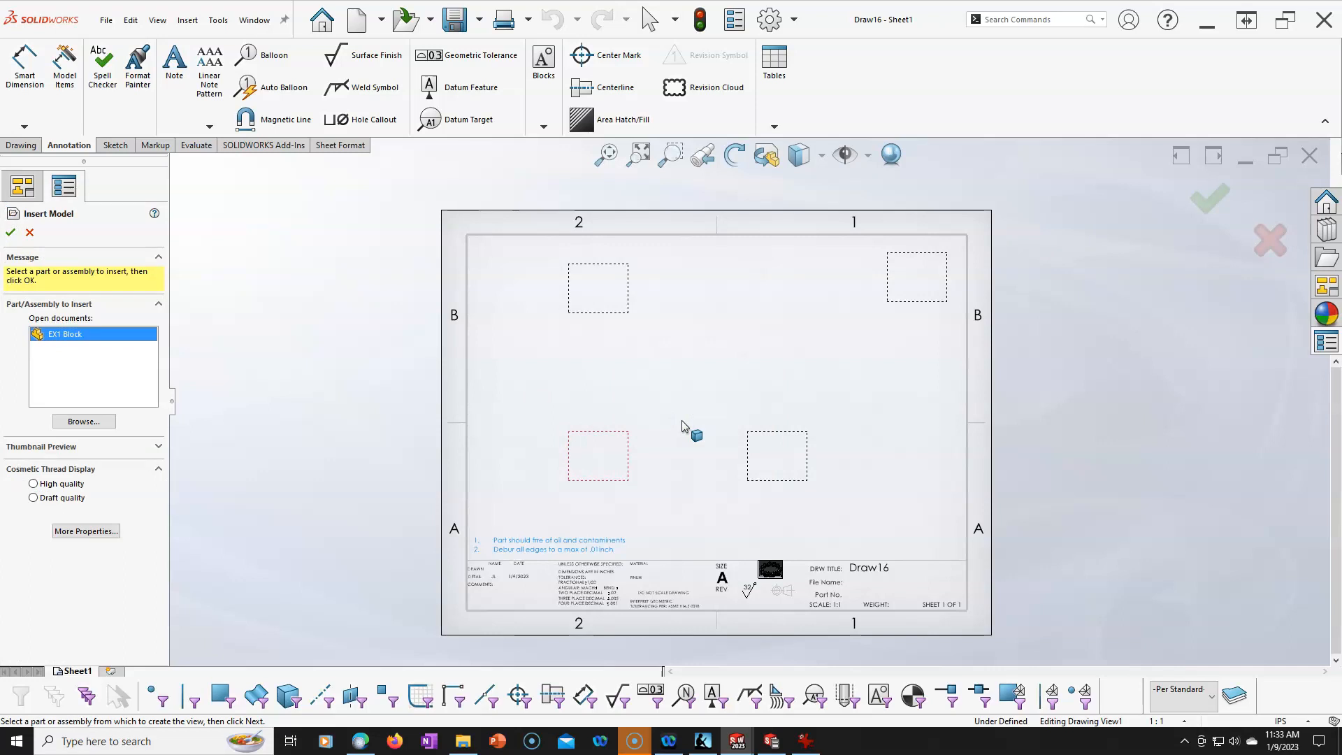
click(11, 232)
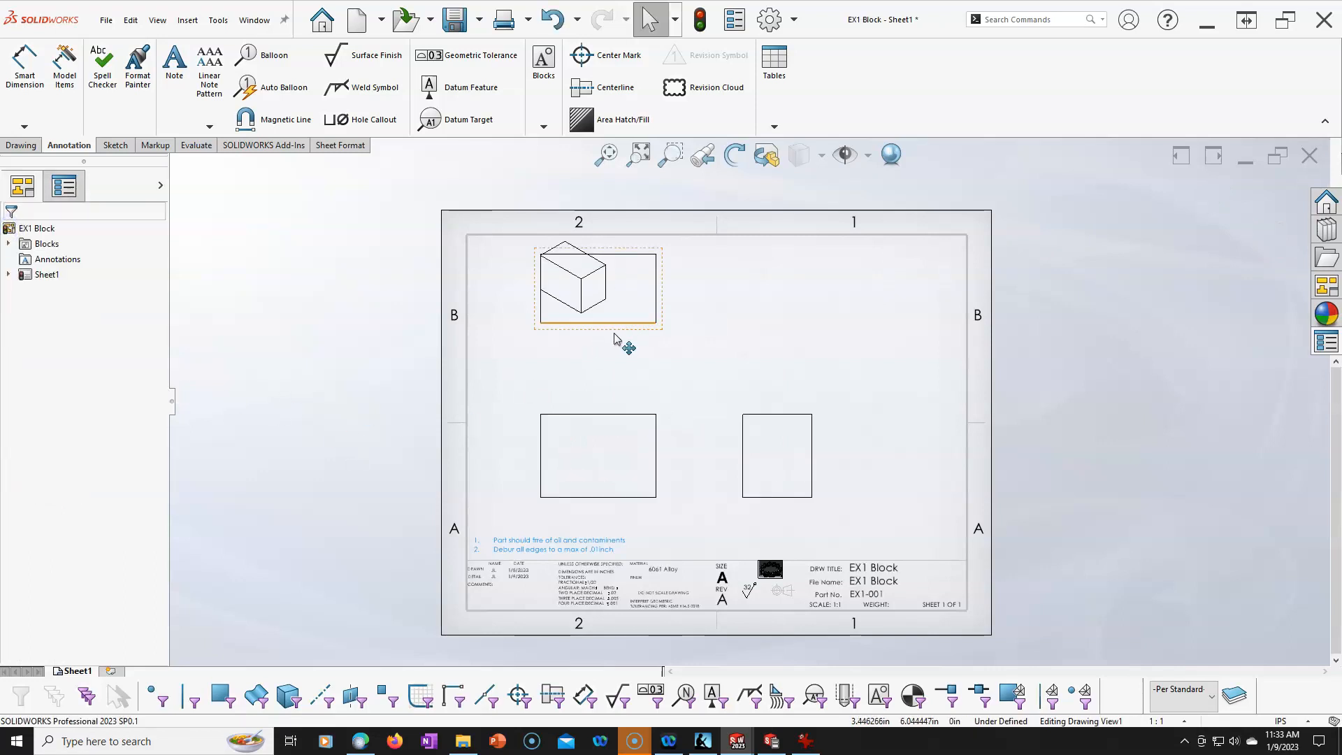
Step: Break the isometric view's alignment, move it to the sheet's upper-right corner, and reposition the top view above the front view
drag(613, 335, 612, 394)
drag(609, 261, 916, 283)
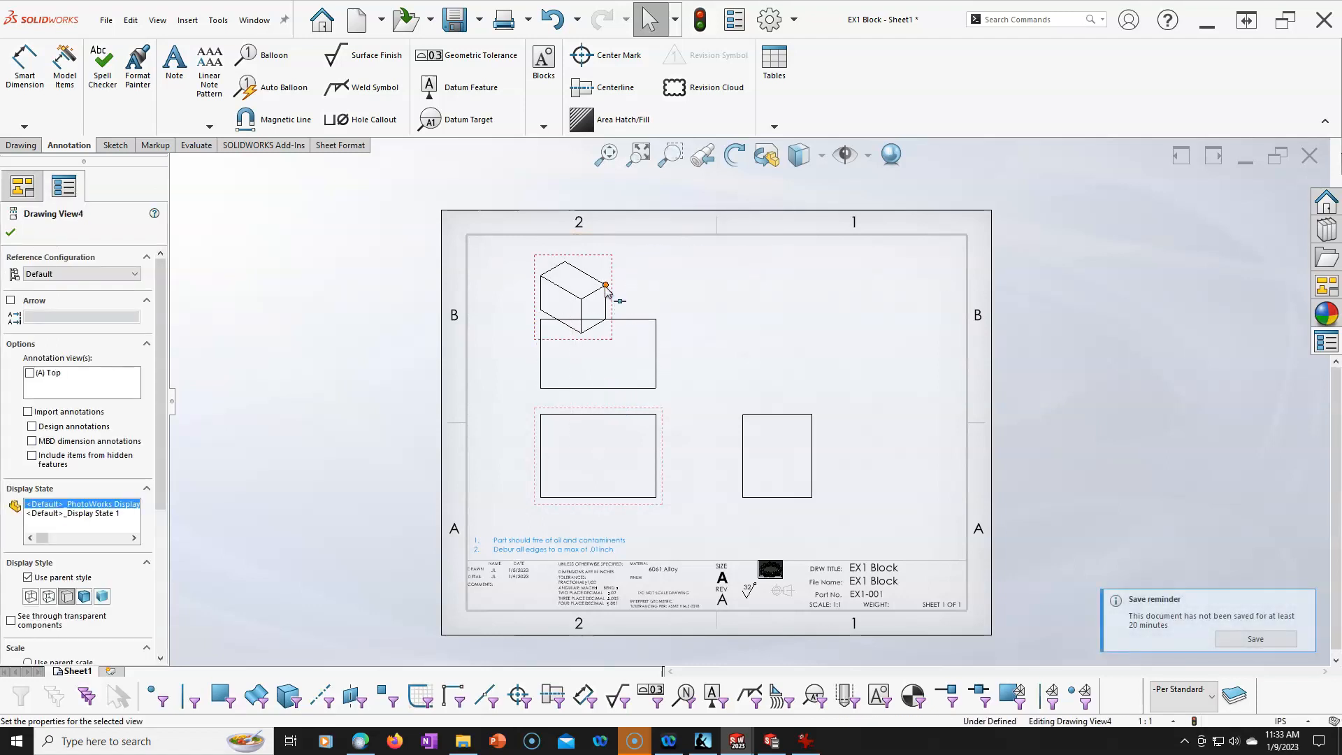
right_click(604, 263)
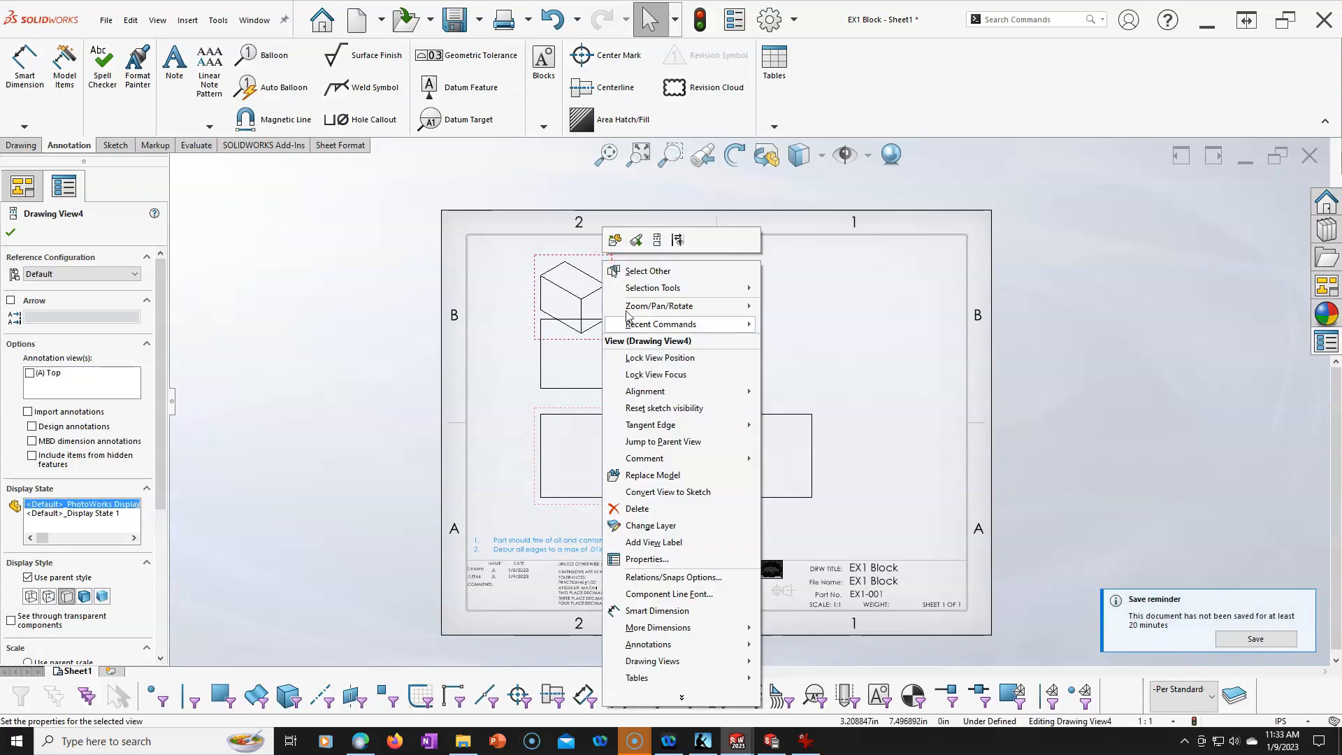
mouse_move(658, 395)
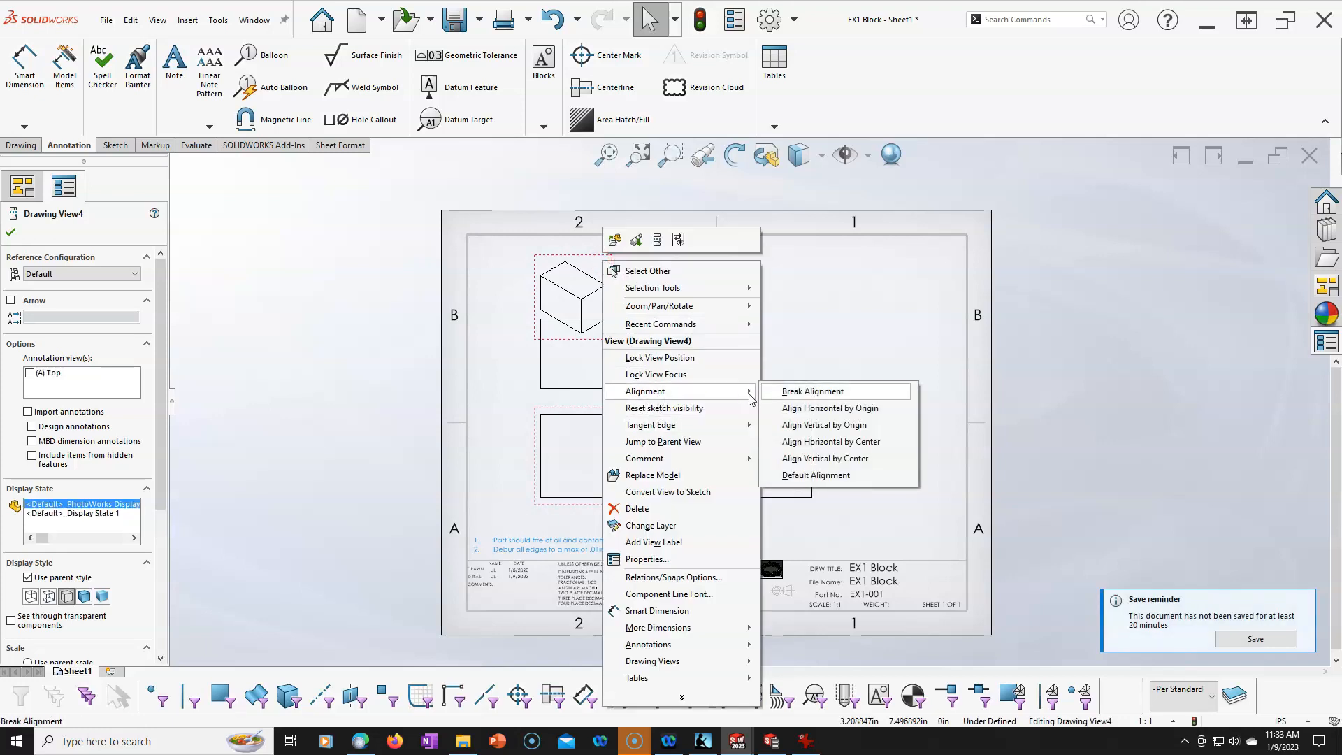
click(807, 392)
drag(622, 264, 961, 250)
drag(647, 308, 642, 257)
Step: Move the side view farther from the front view and shift the front view slightly up and toward the sheet's center
click(740, 415)
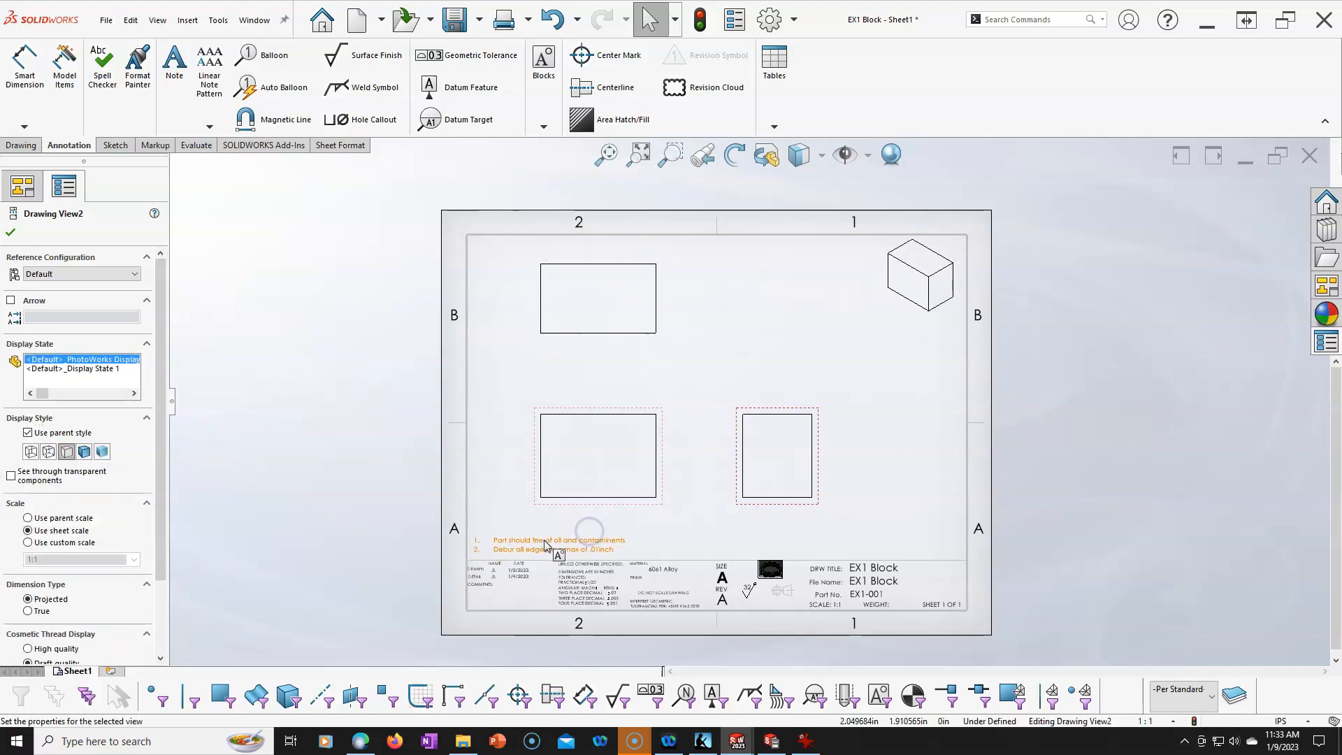
click(908, 420)
drag(827, 474, 891, 452)
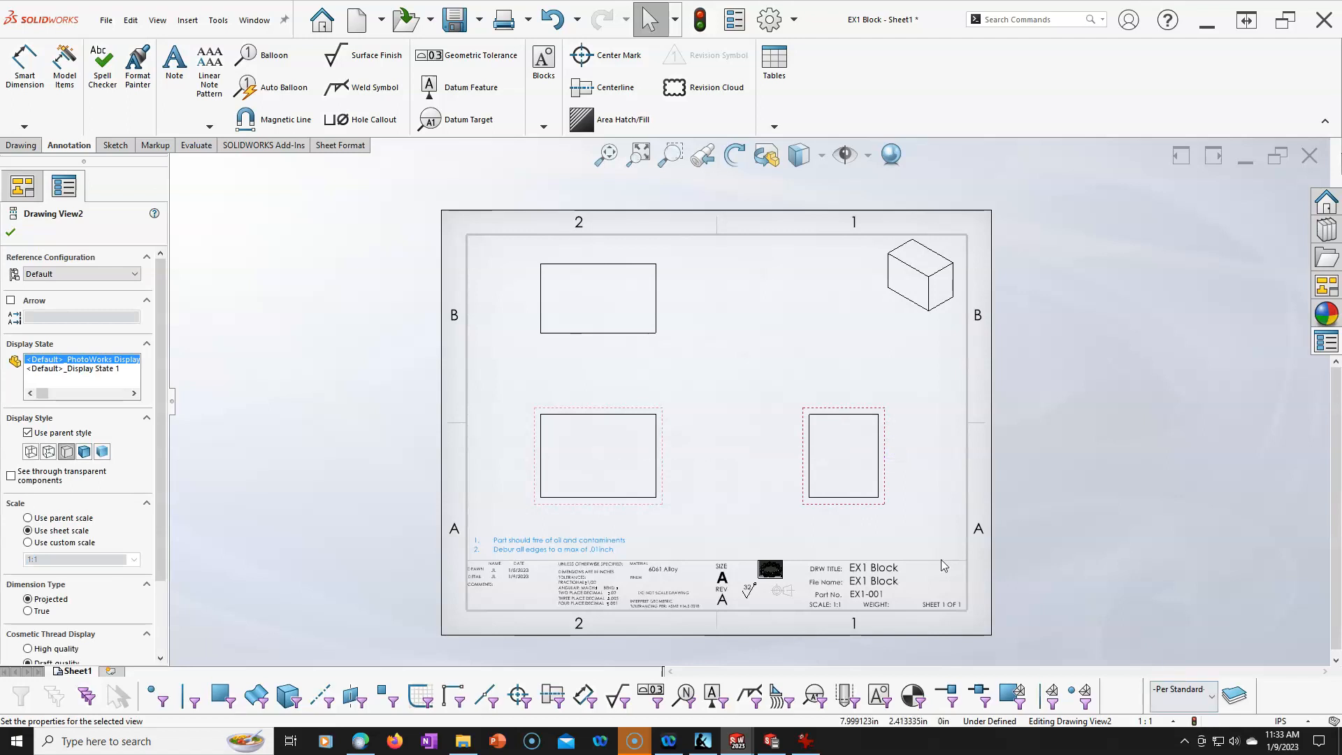
drag(665, 455, 694, 416)
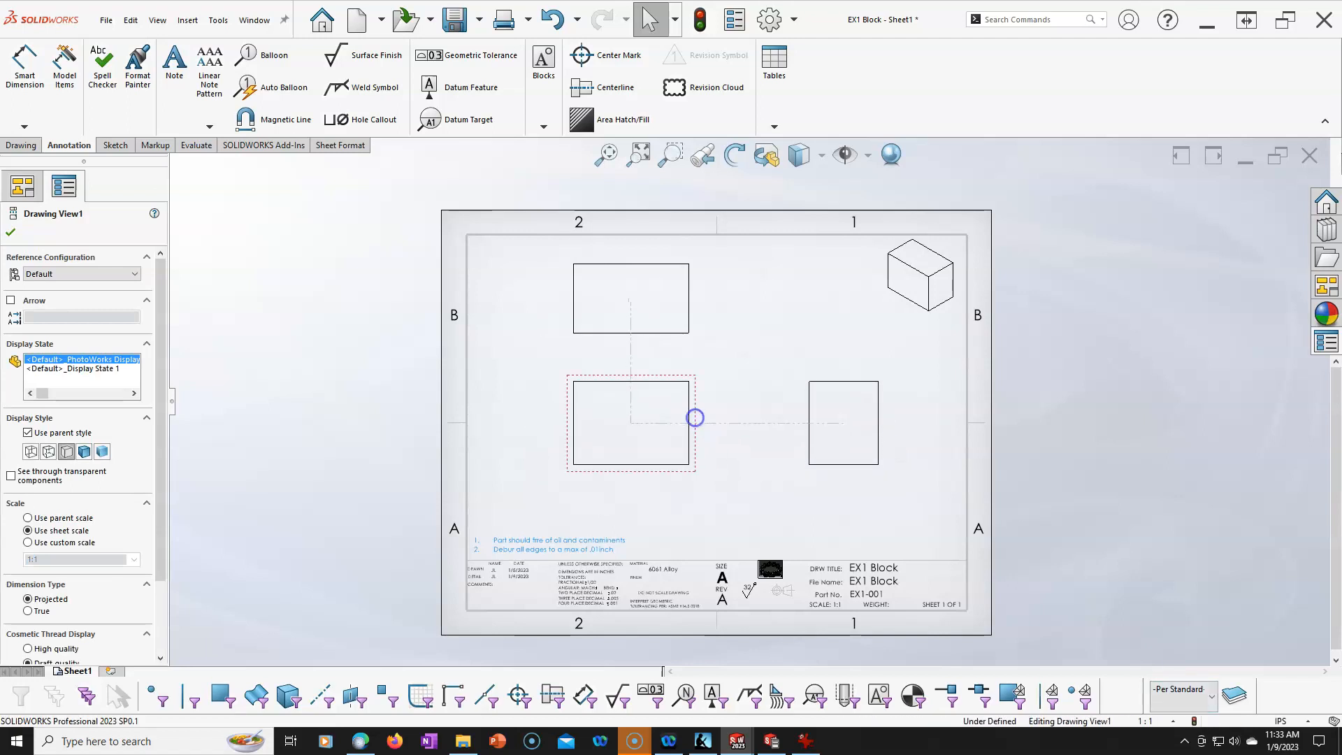
click(725, 320)
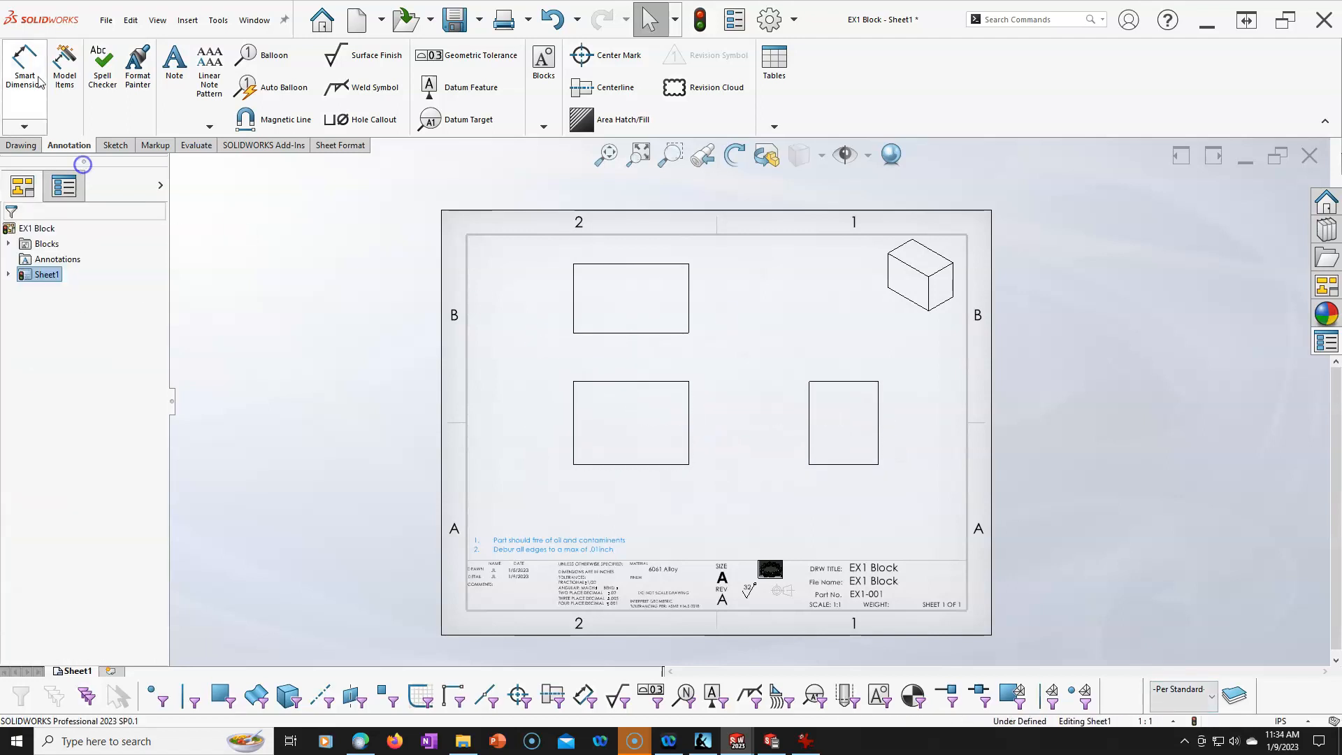
Step: Dimension the front view's width below it and its height beside it, and exit the Smart Dimension command
click(639, 464)
click(650, 499)
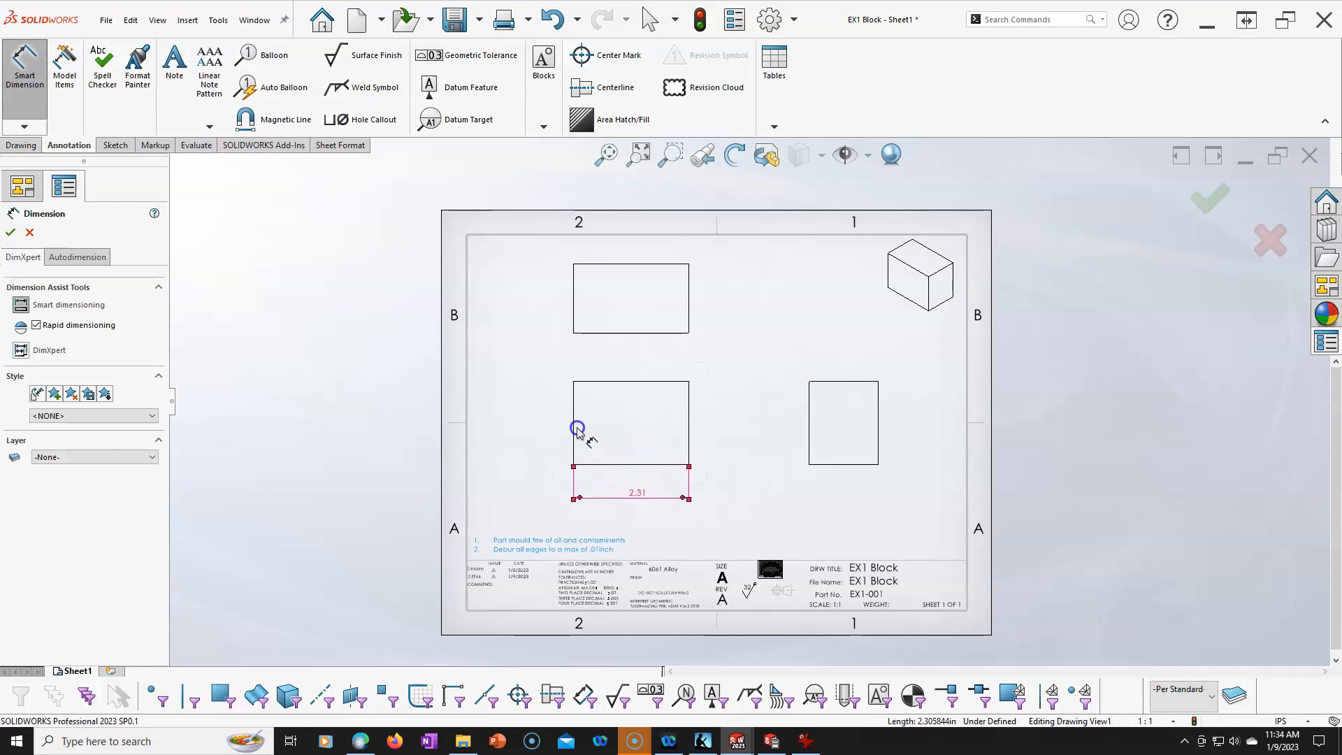
click(576, 428)
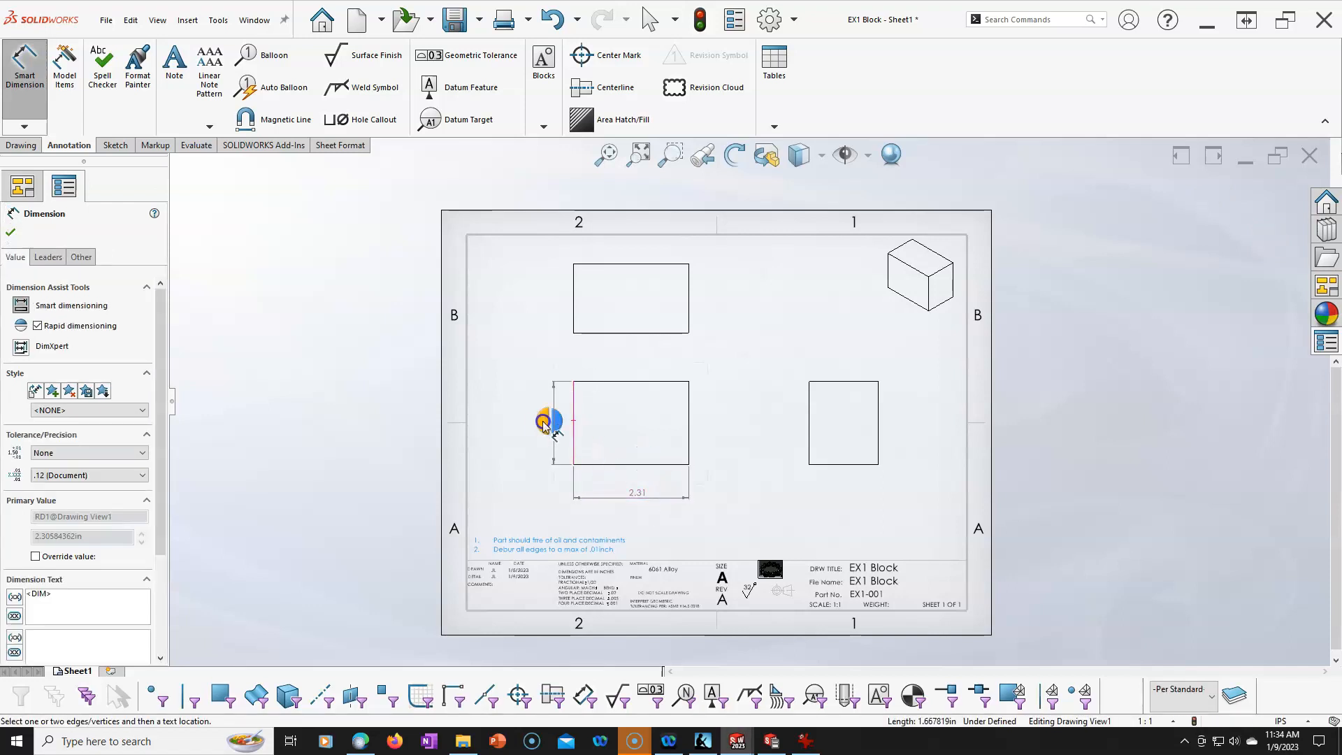
click(524, 426)
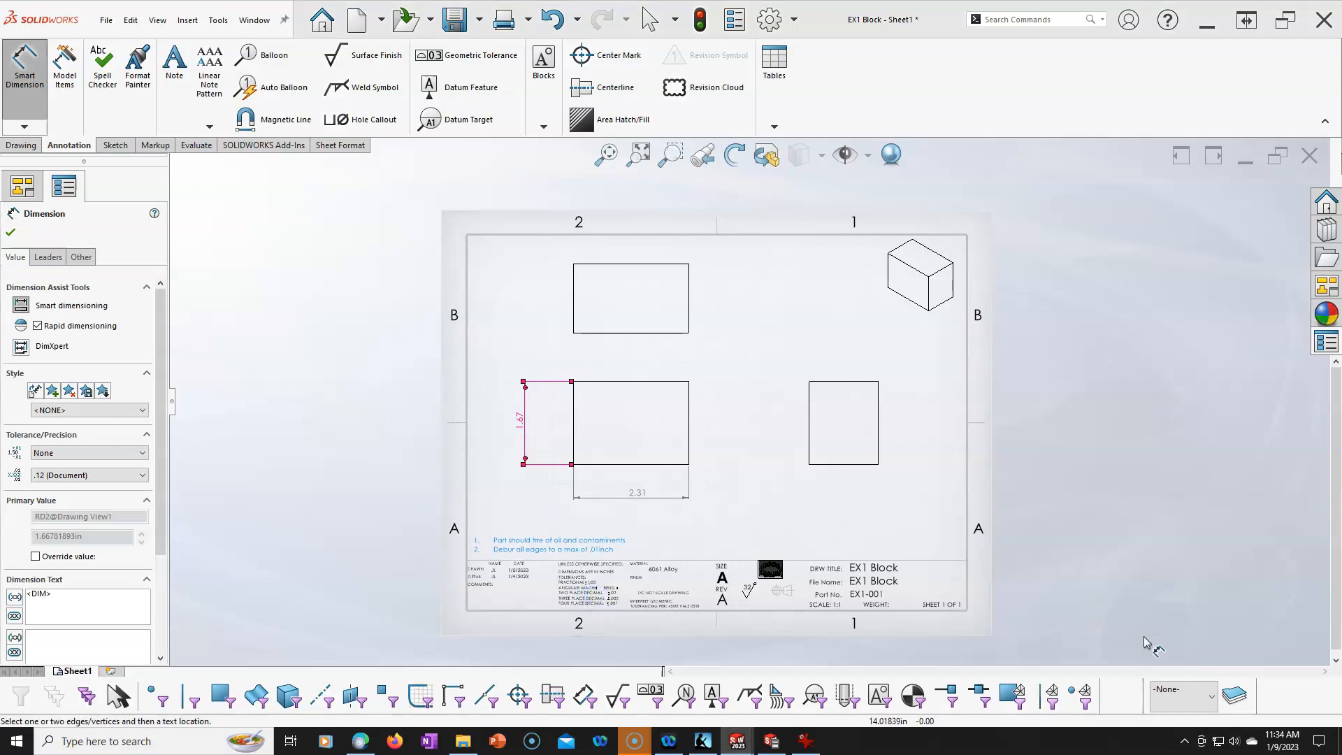
click(874, 487)
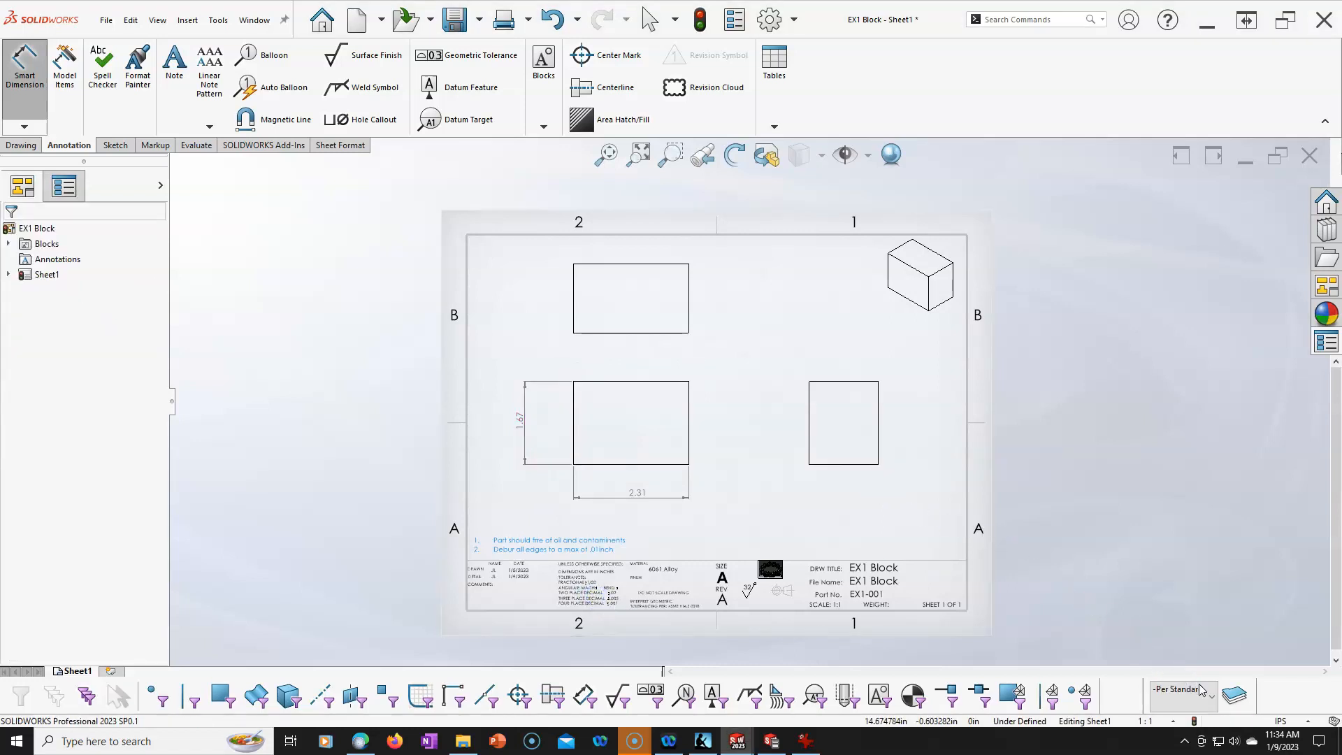
right_click(946, 420)
click(985, 479)
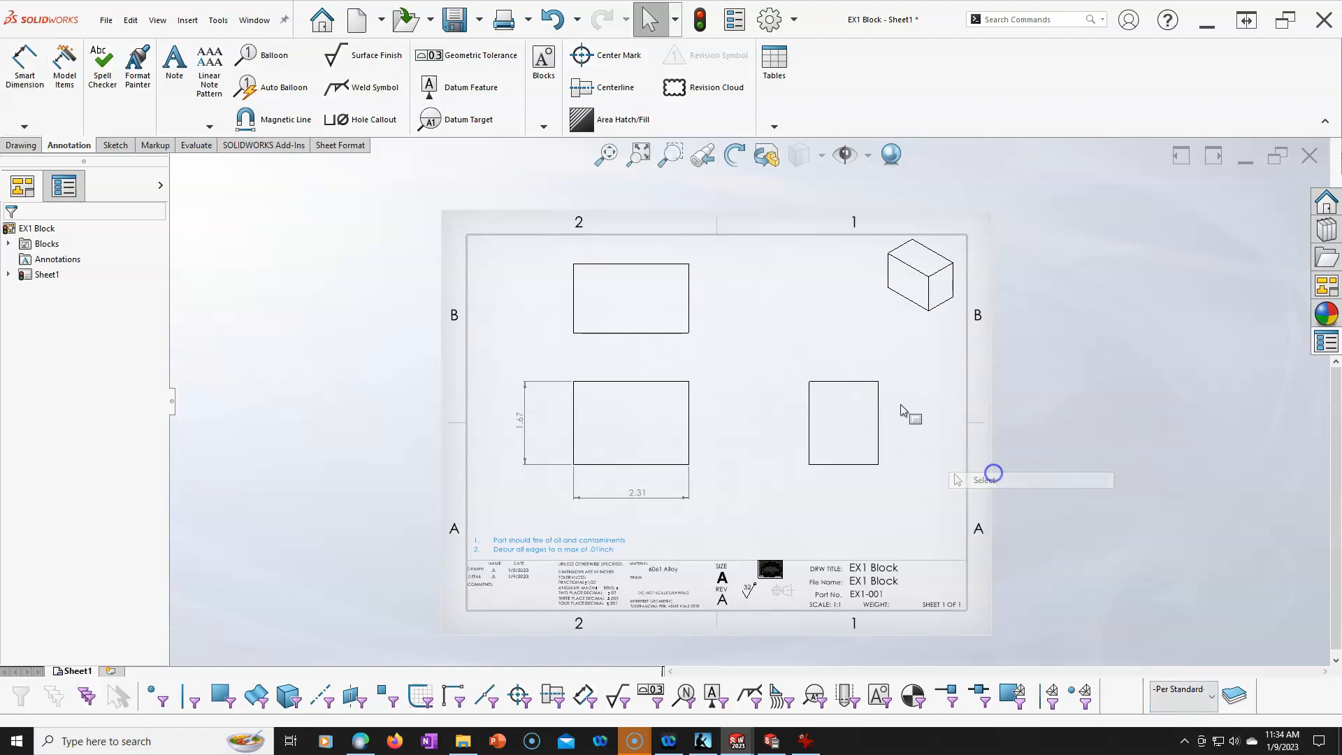
Step: Review the linear dimension settings in the document properties and close them without making changes
click(773, 21)
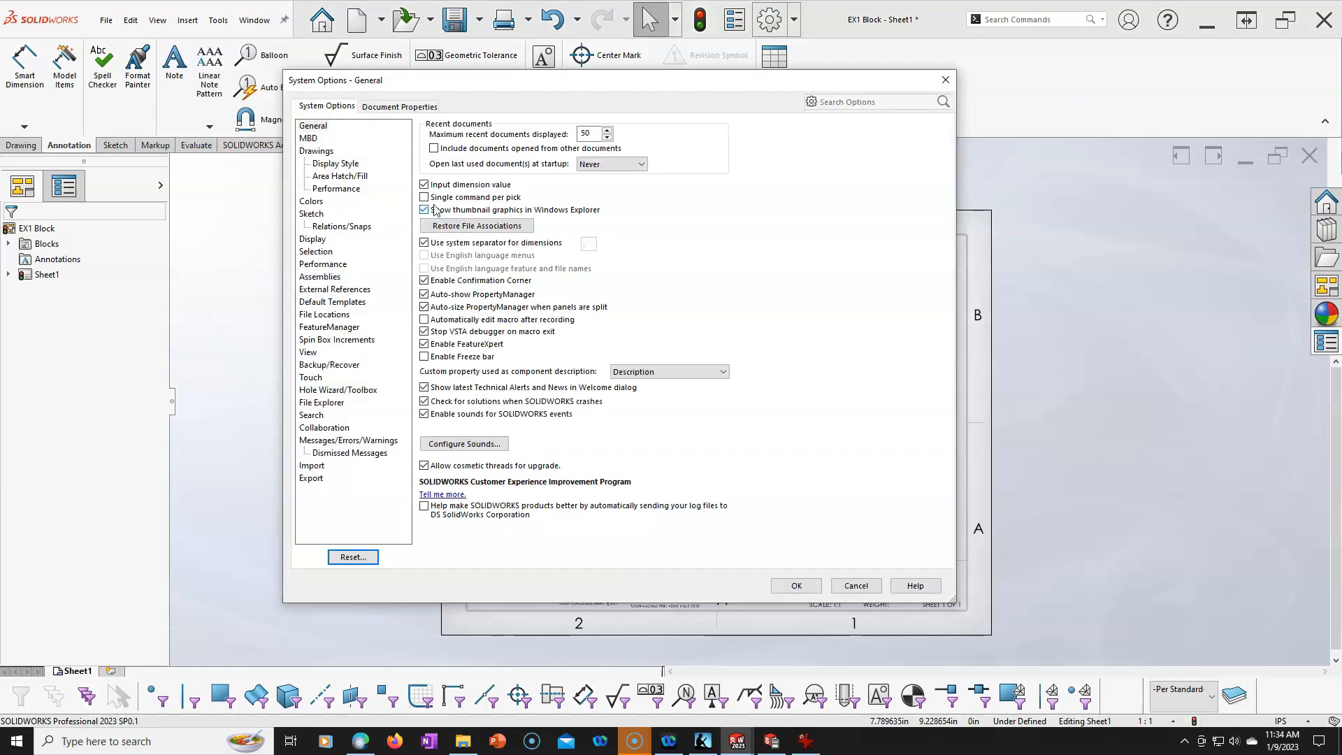
click(376, 105)
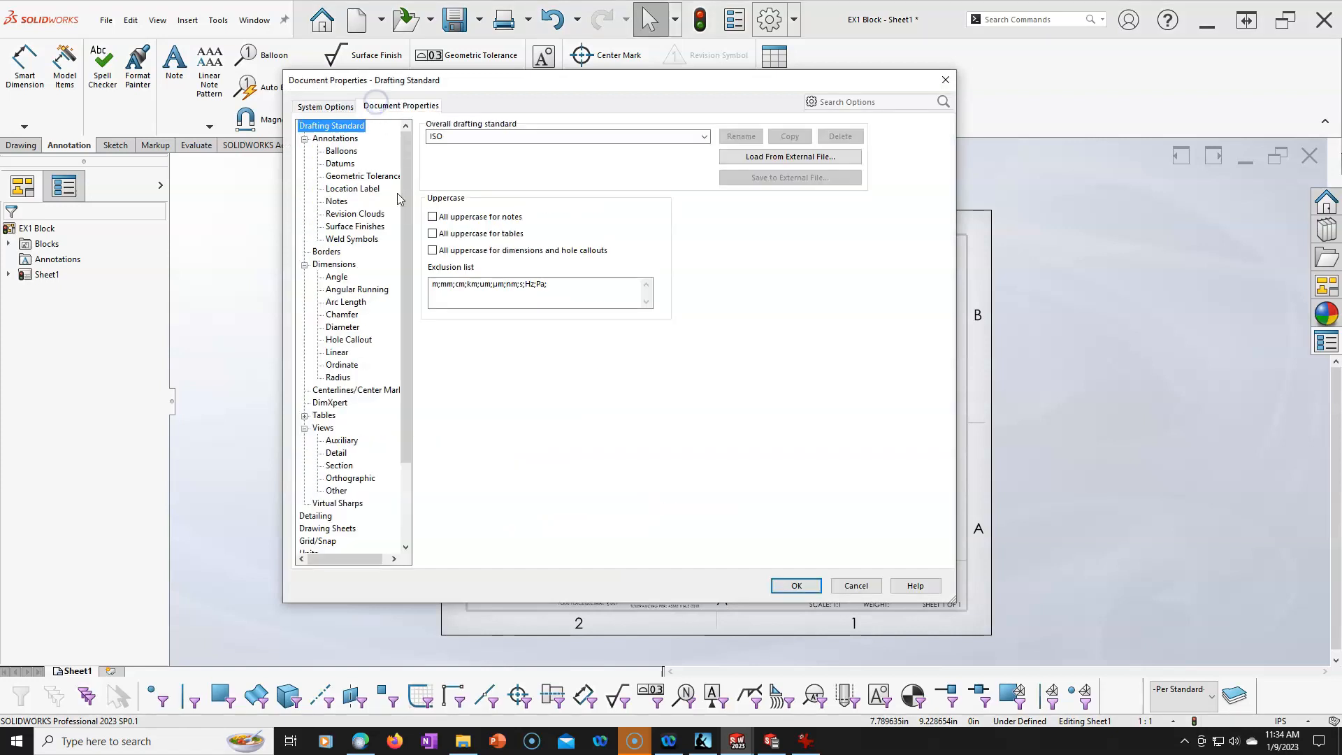
click(338, 351)
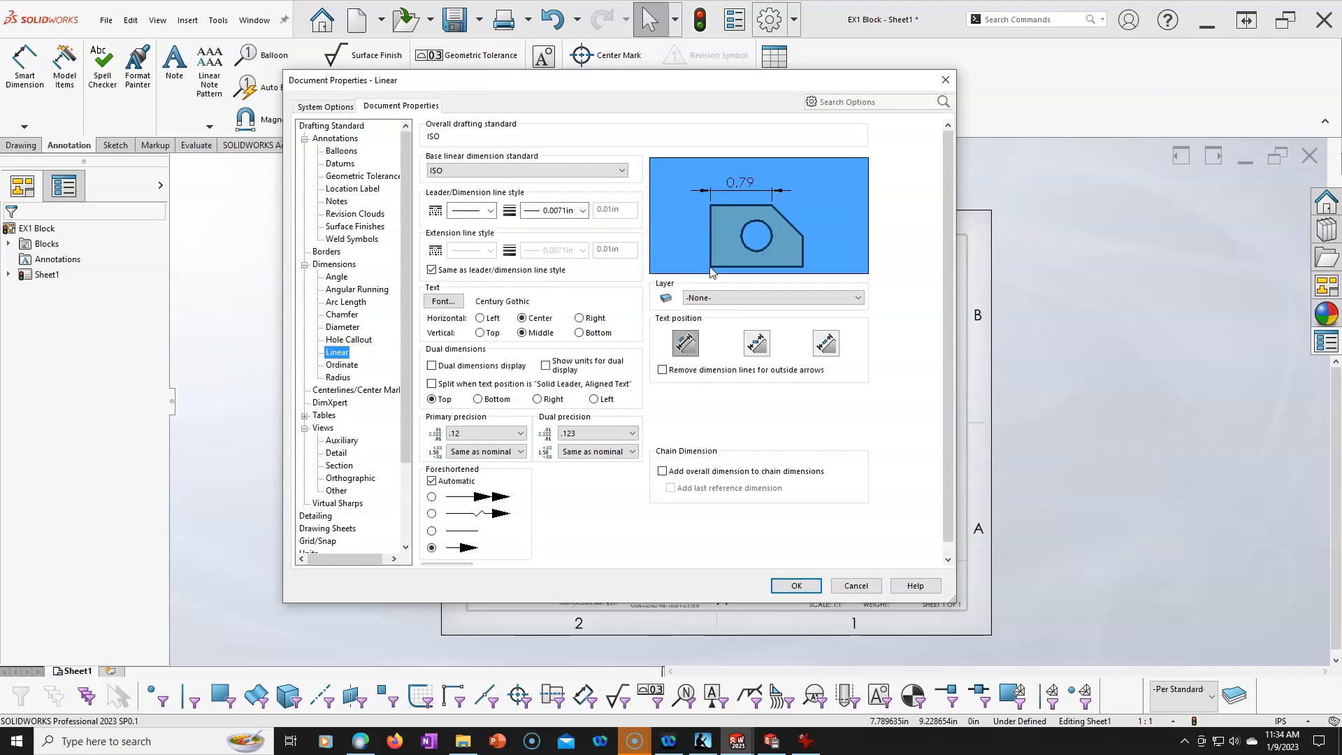
click(855, 584)
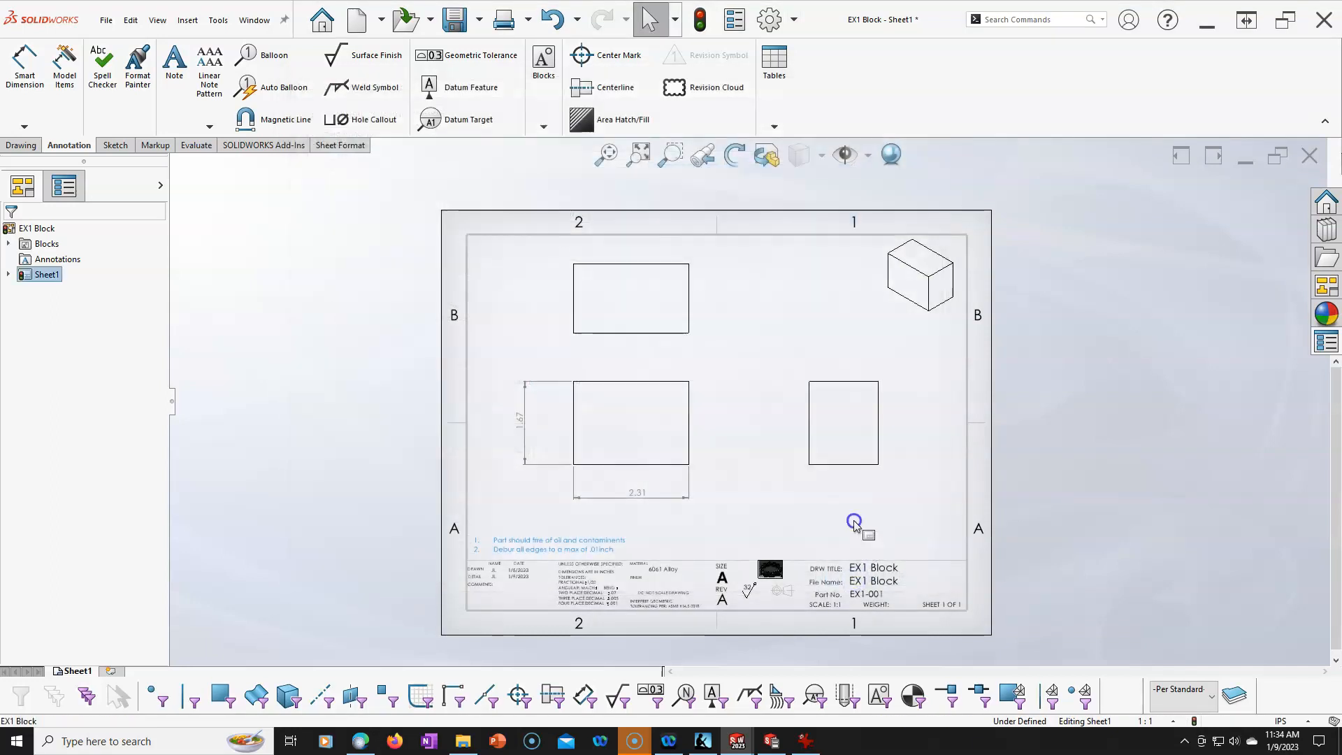
Step: Close the EX1 Block drawing without saving its changes
scroll(844, 515, down, 1)
scroll(808, 260, up, 1)
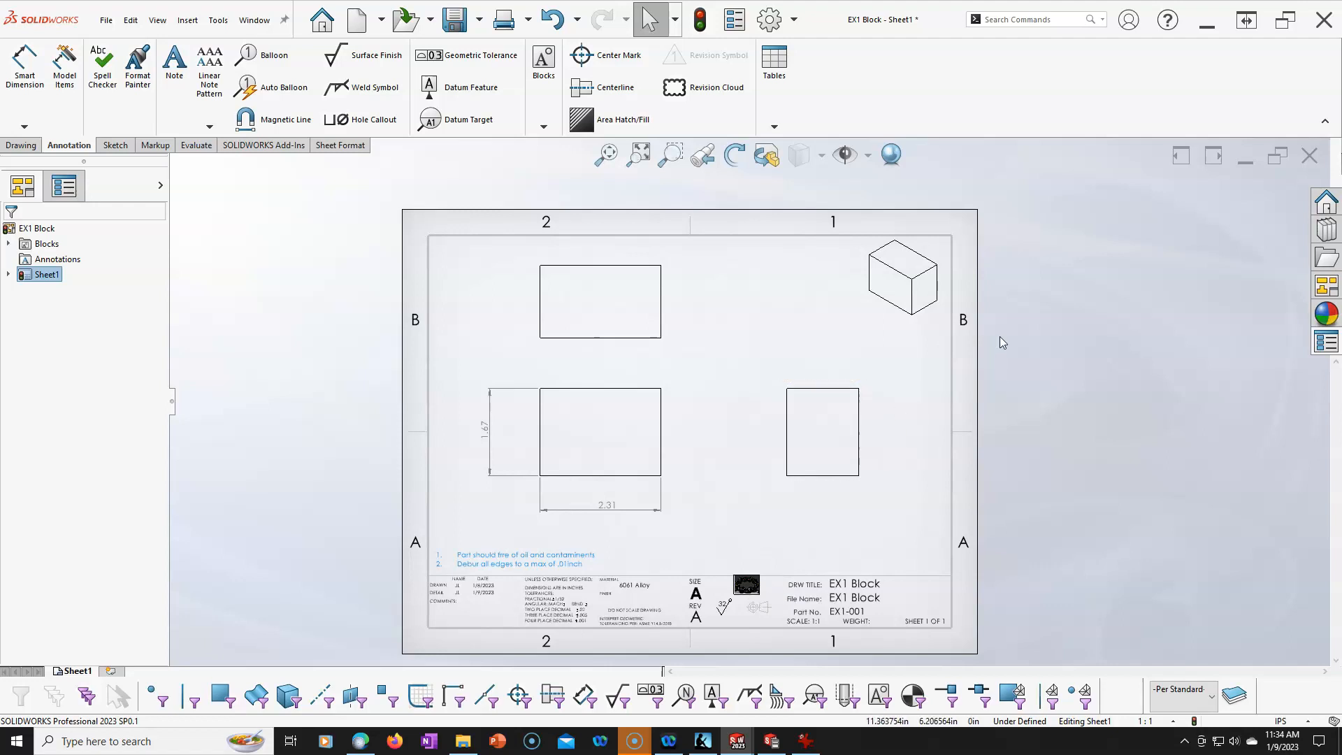
click(1309, 158)
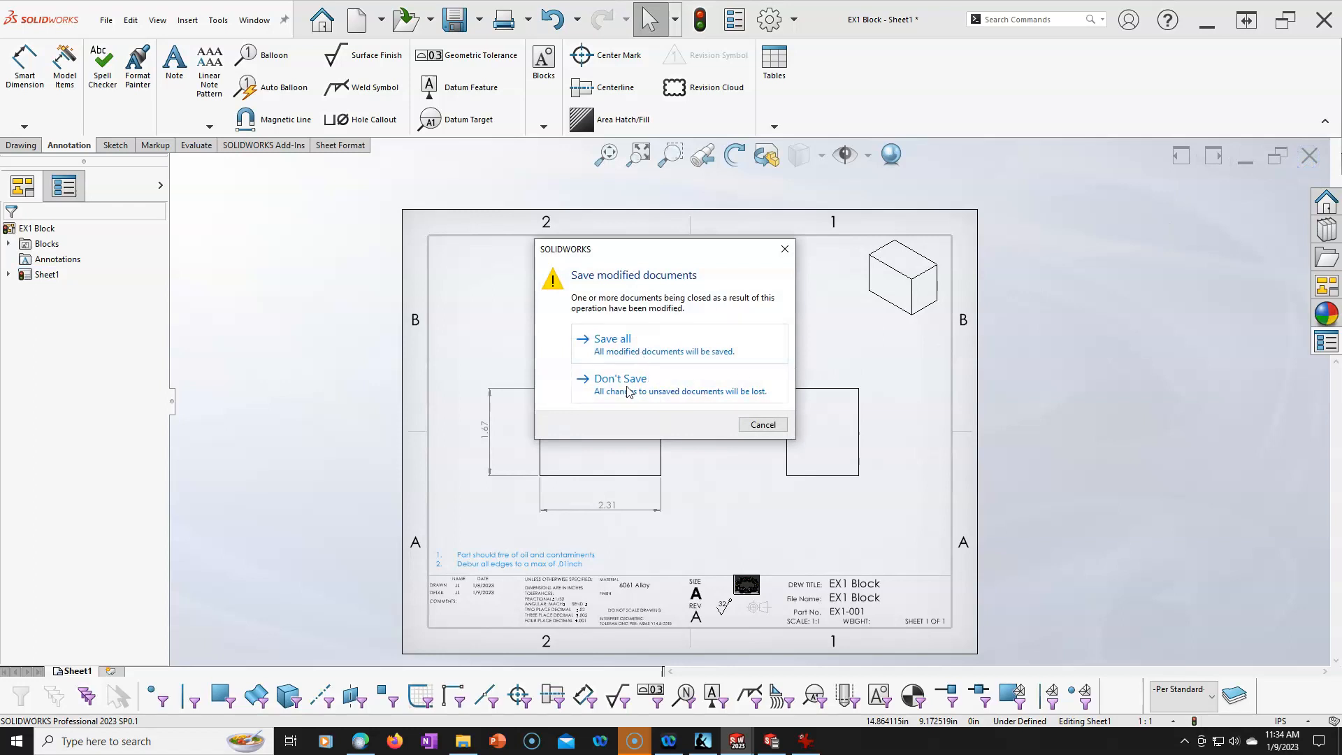
click(627, 388)
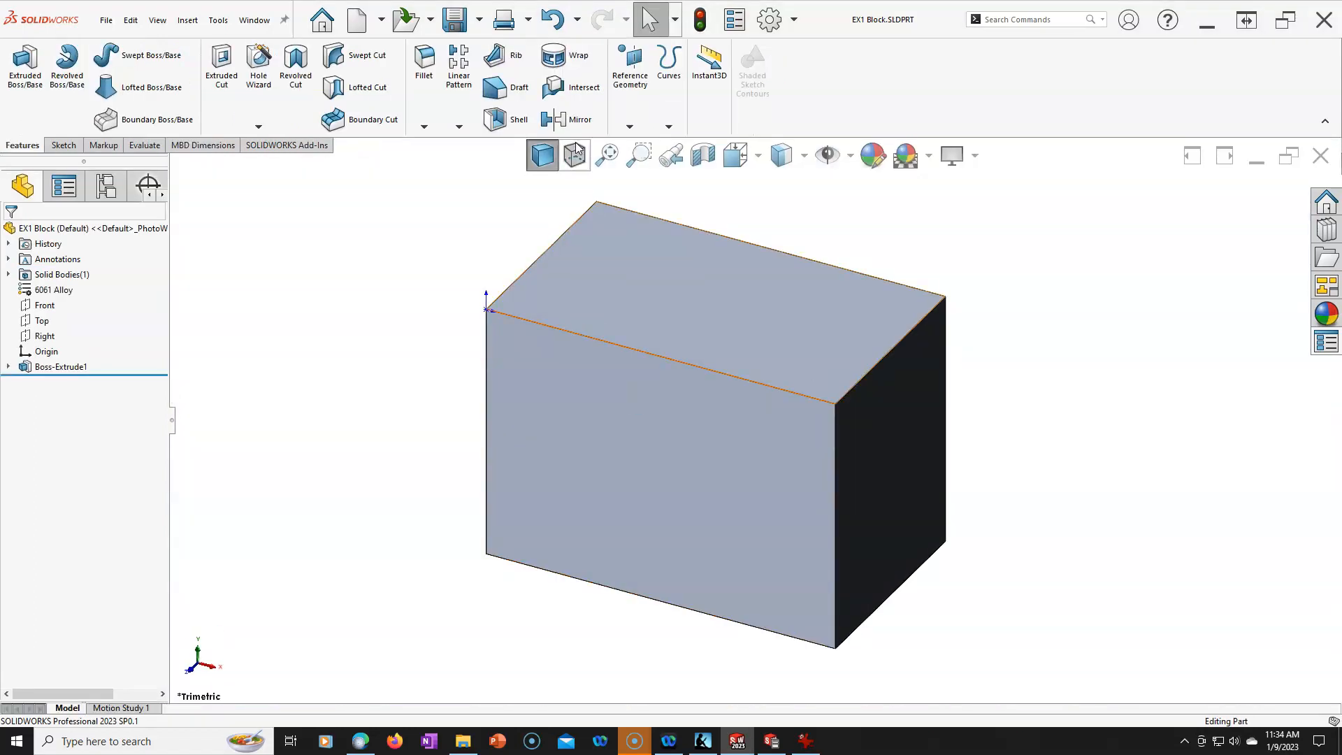
Step: Create a new drawing from the MY a-landscape inch template and dismiss the automatic Model View command
click(354, 23)
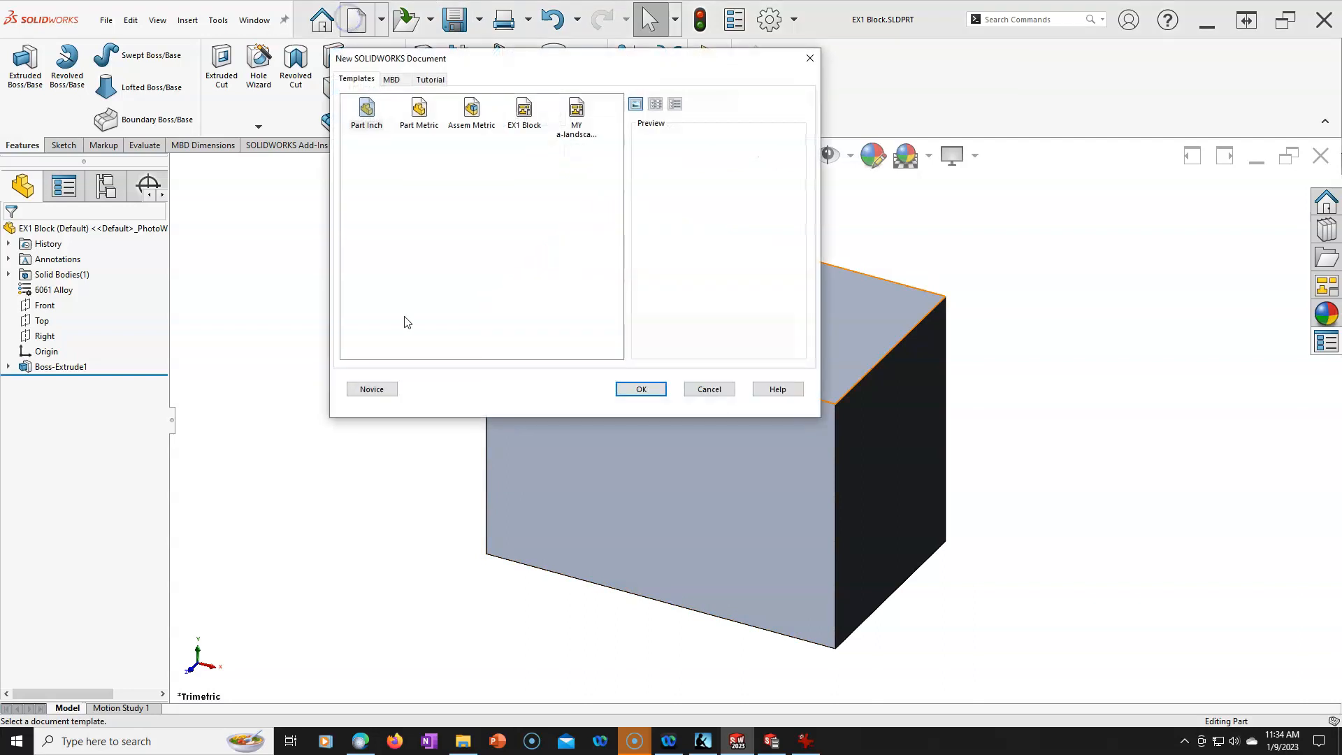
click(567, 116)
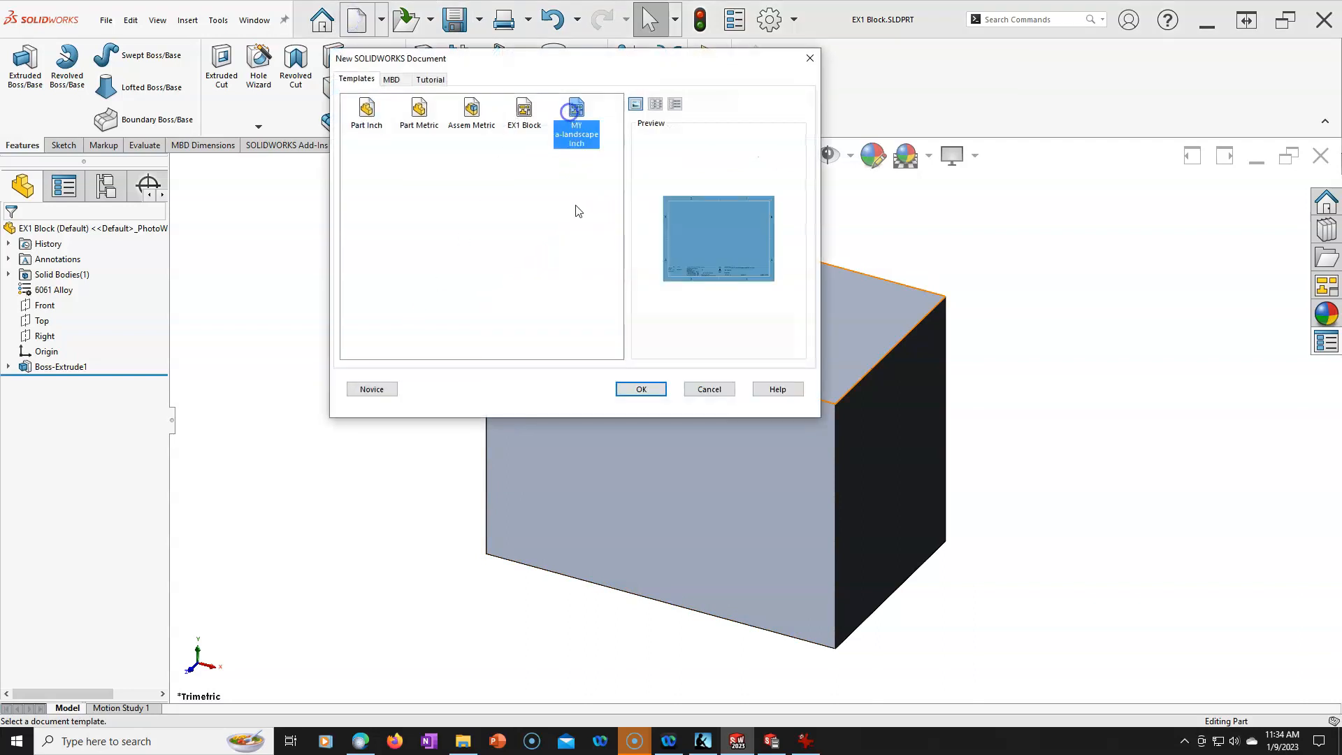
click(640, 389)
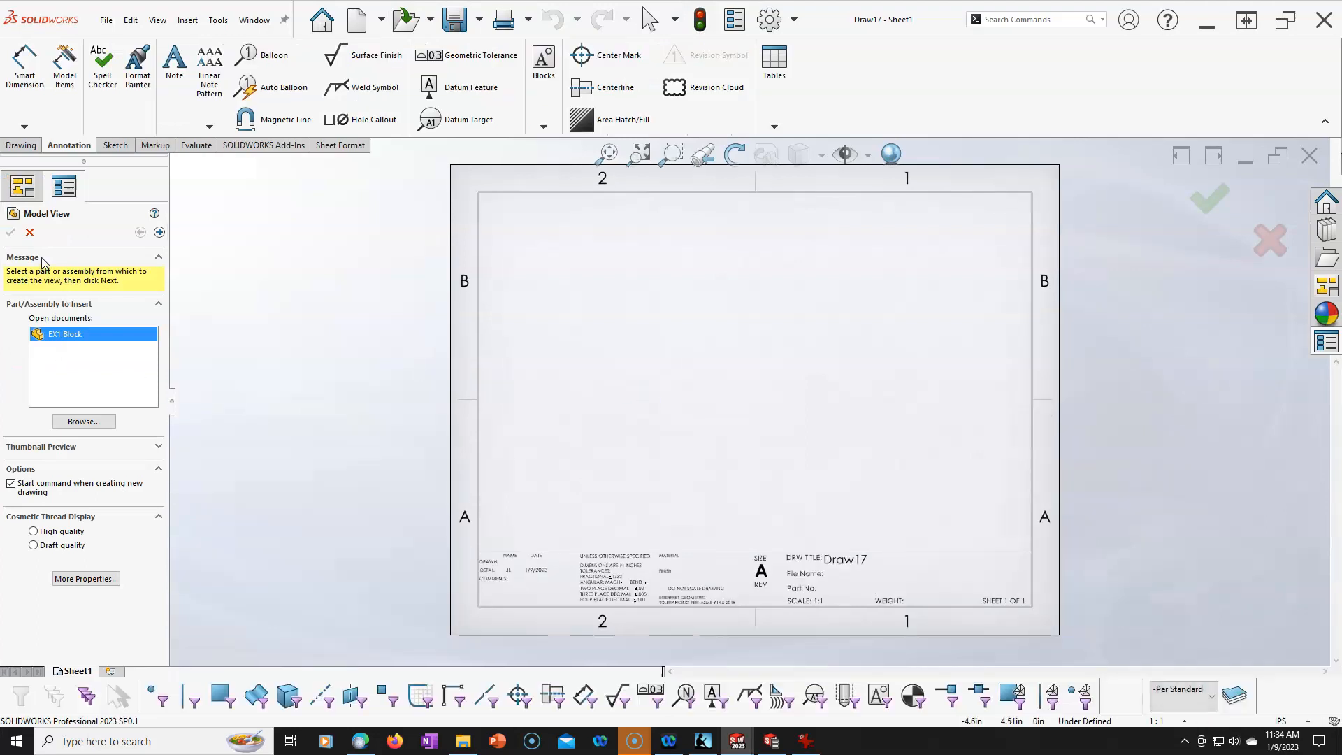
click(30, 233)
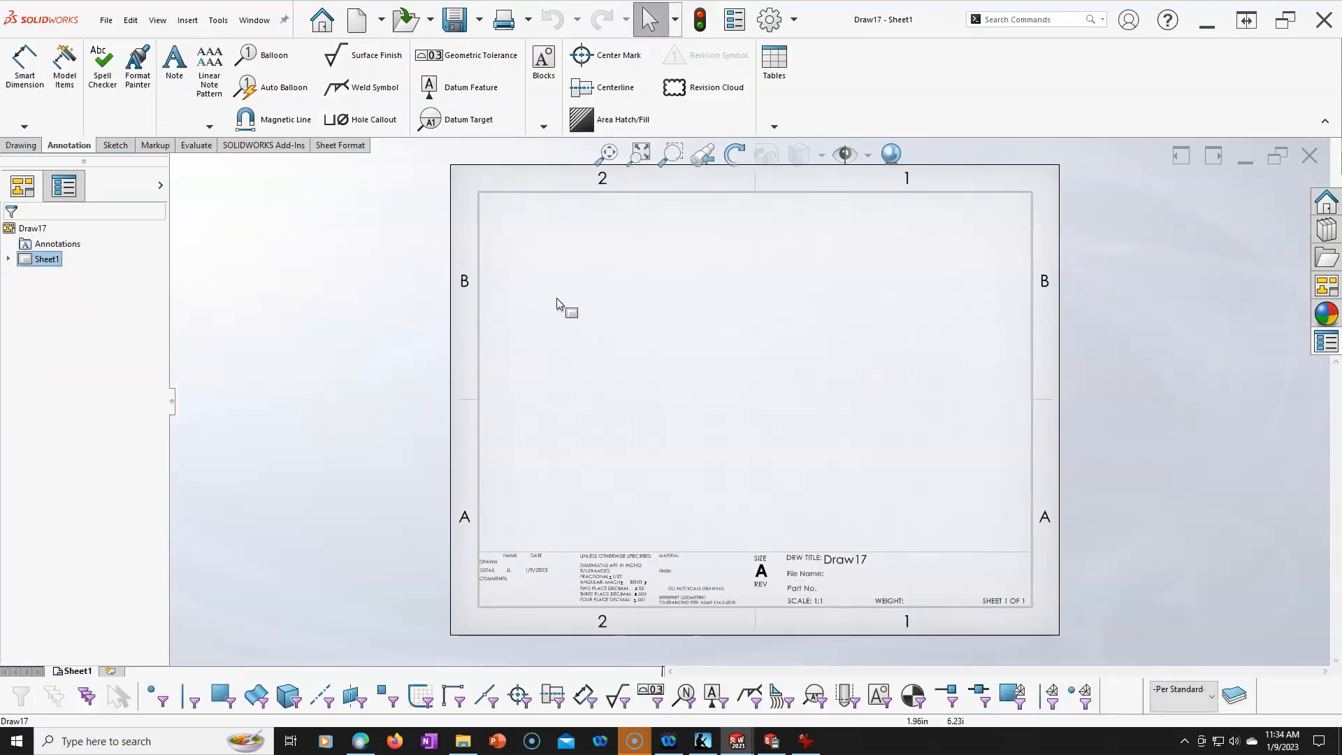
Step: Insert the Drawing Note.SLDBLK block from the 2023 SW System Blocks folder just above the title block's left end
click(544, 127)
click(559, 153)
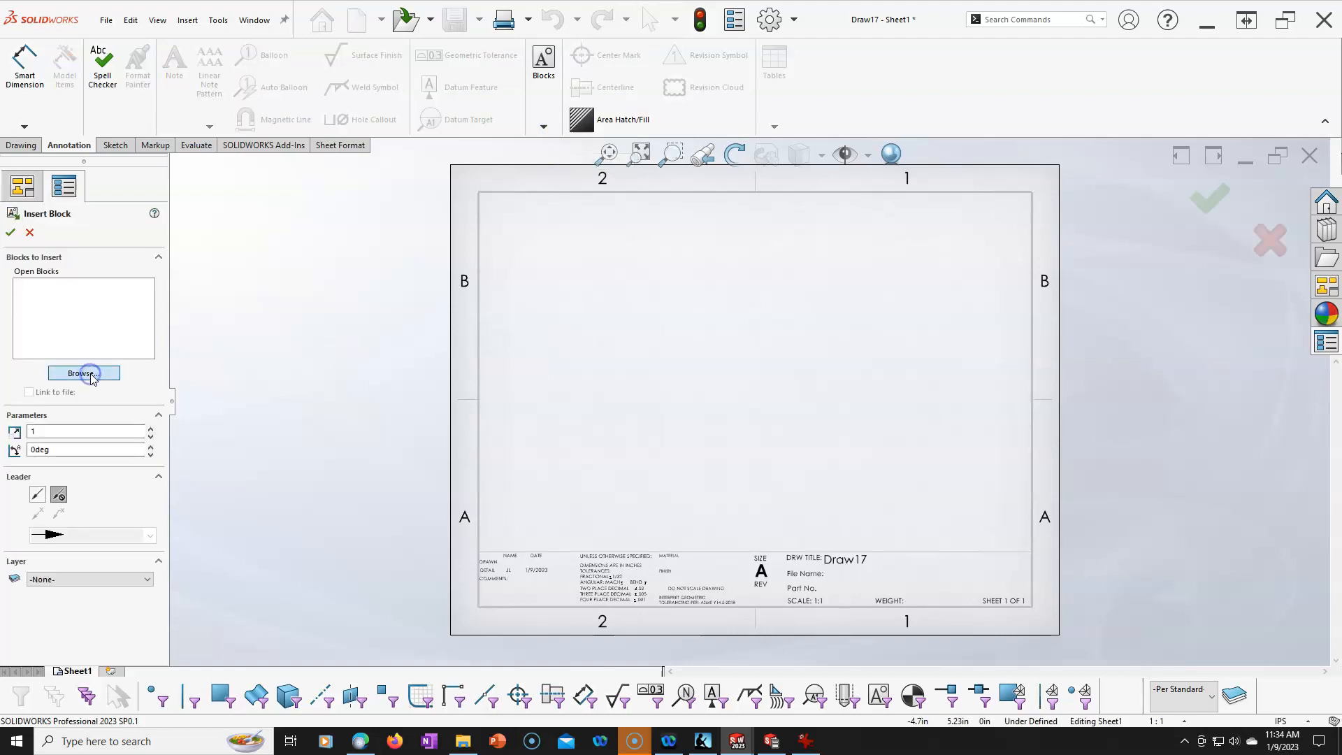
click(90, 375)
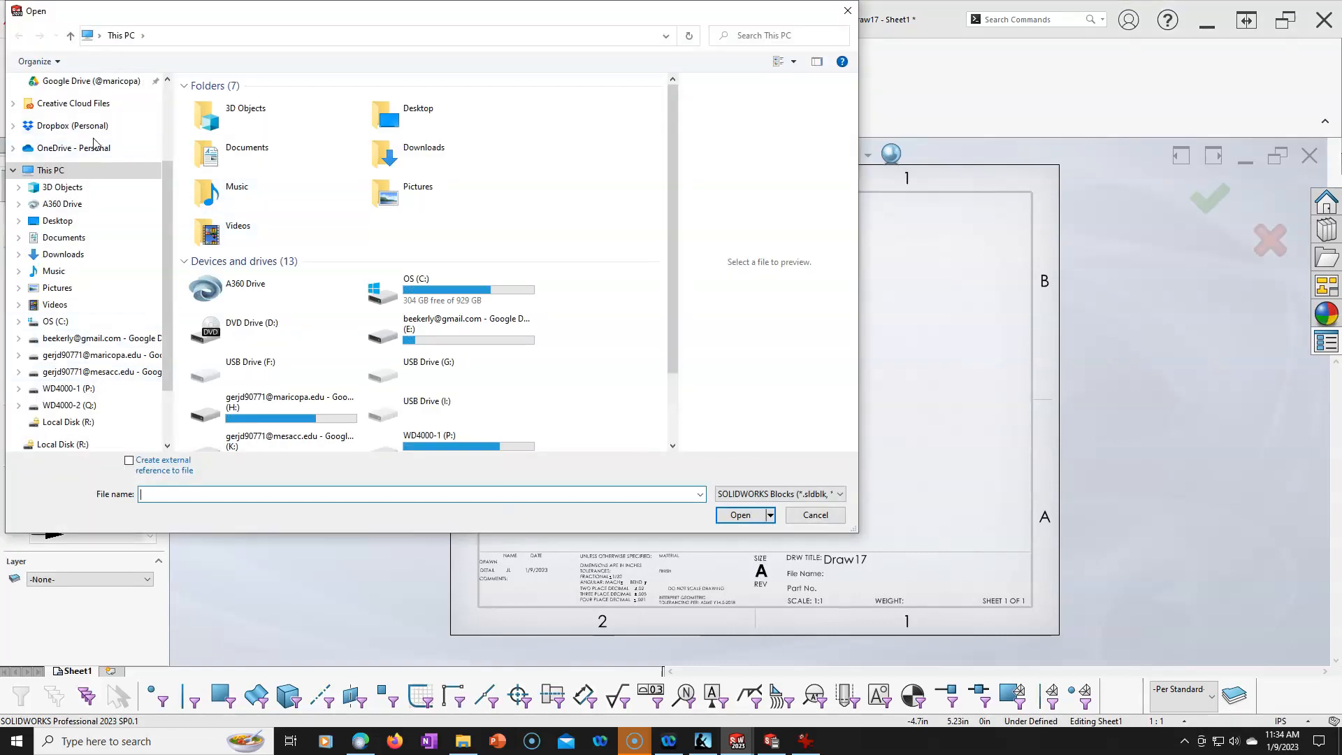
click(84, 82)
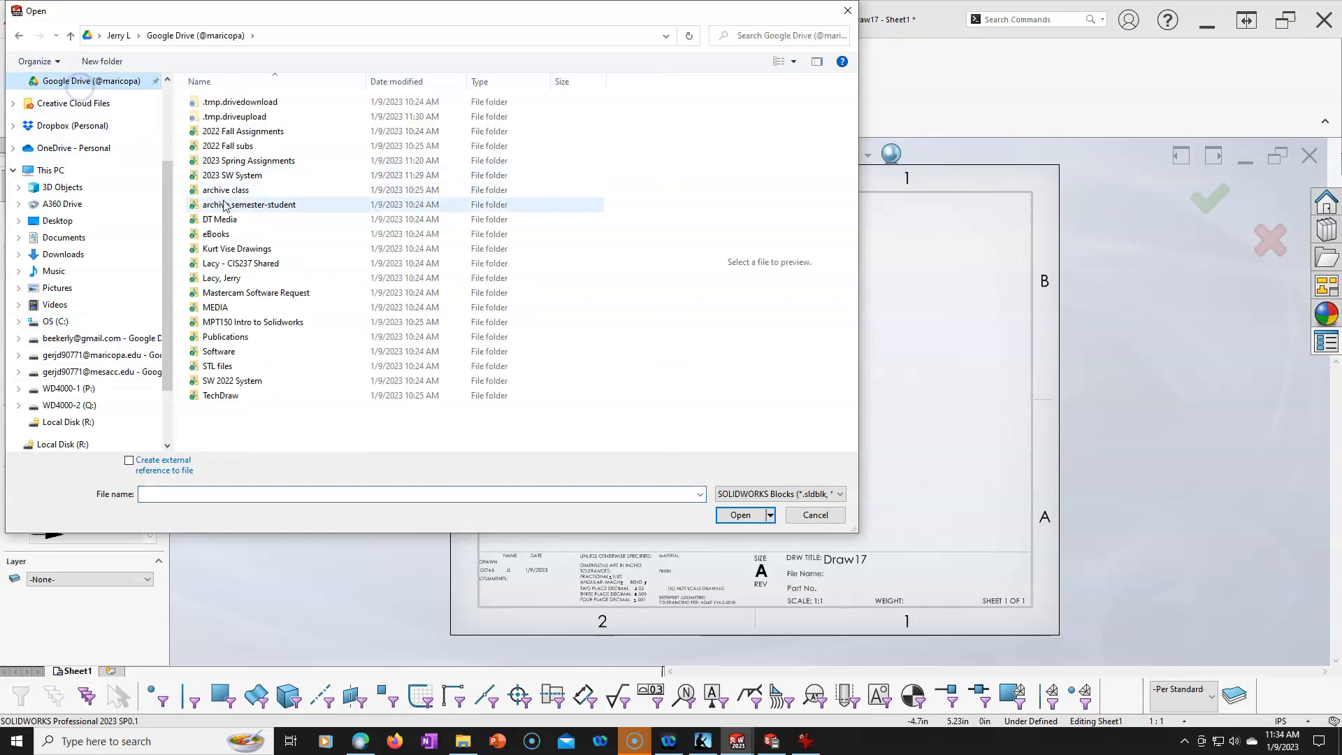
double_click(227, 176)
double_click(211, 90)
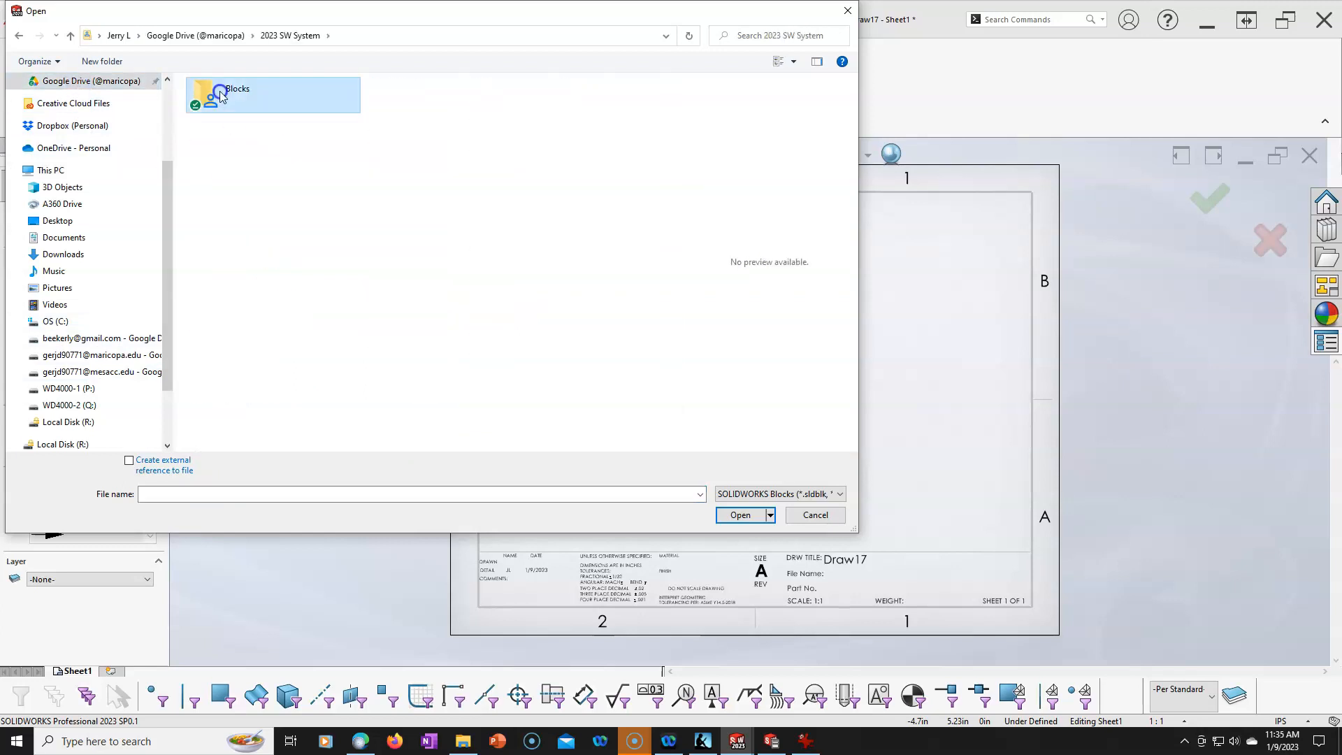
click(221, 102)
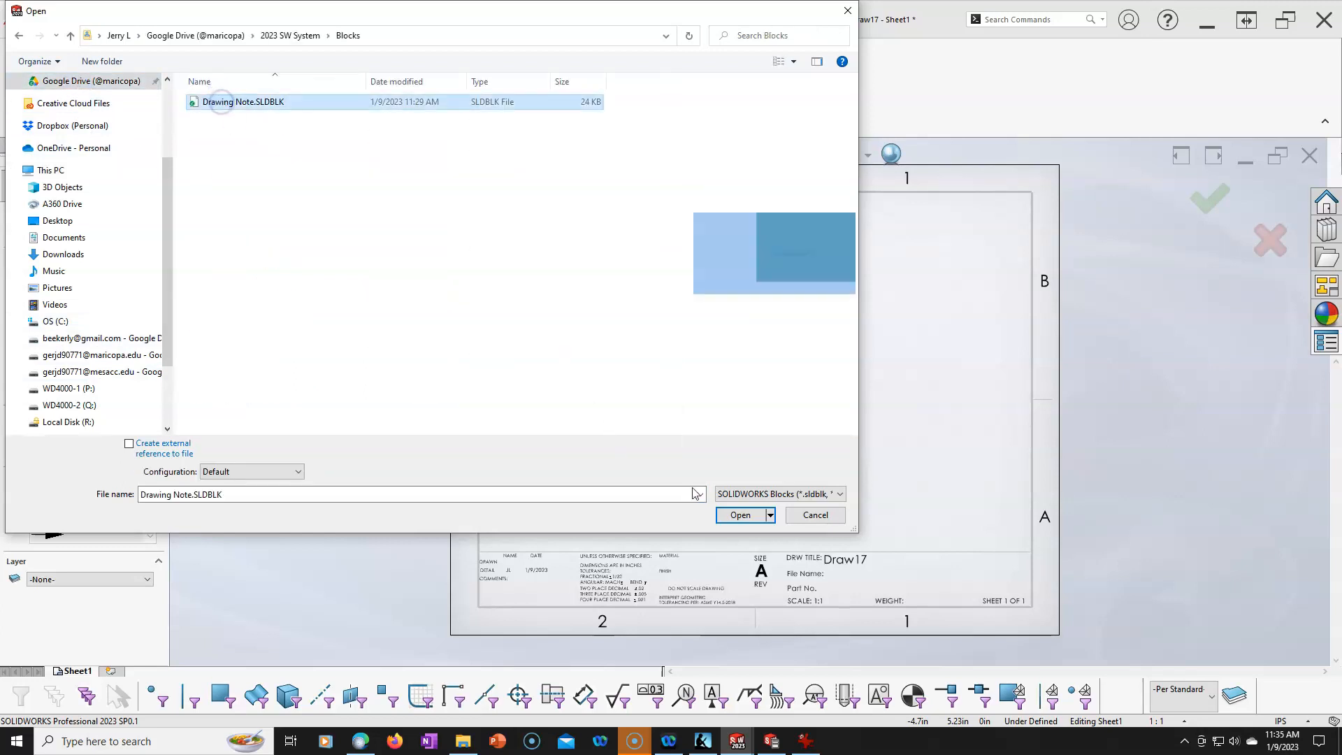
click(740, 515)
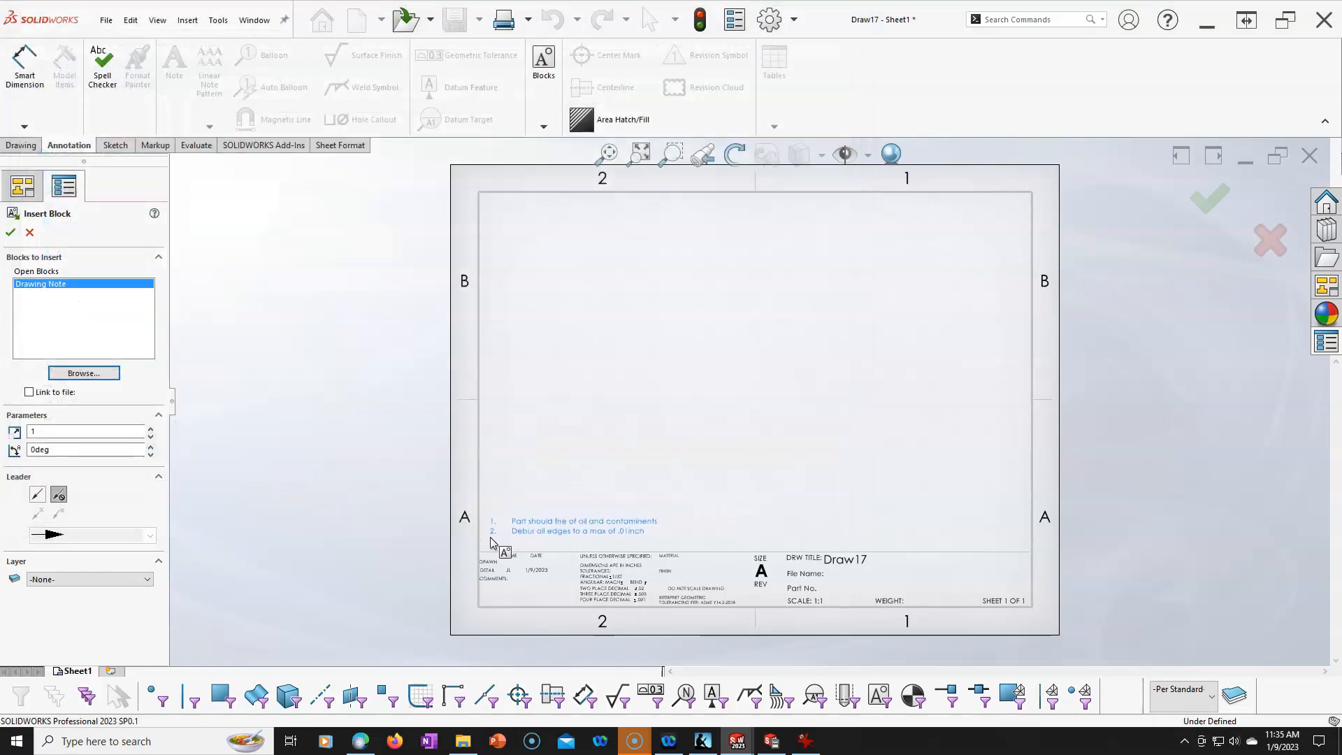
click(490, 543)
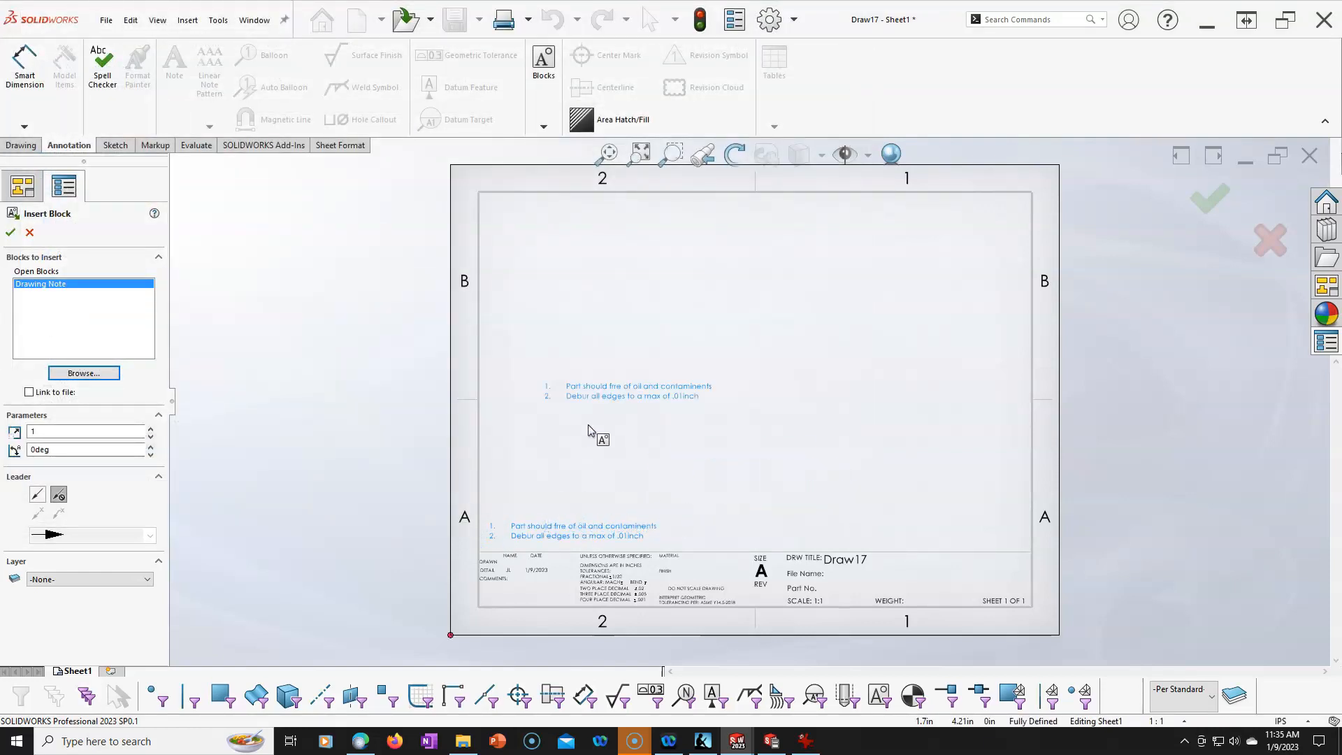
click(661, 464)
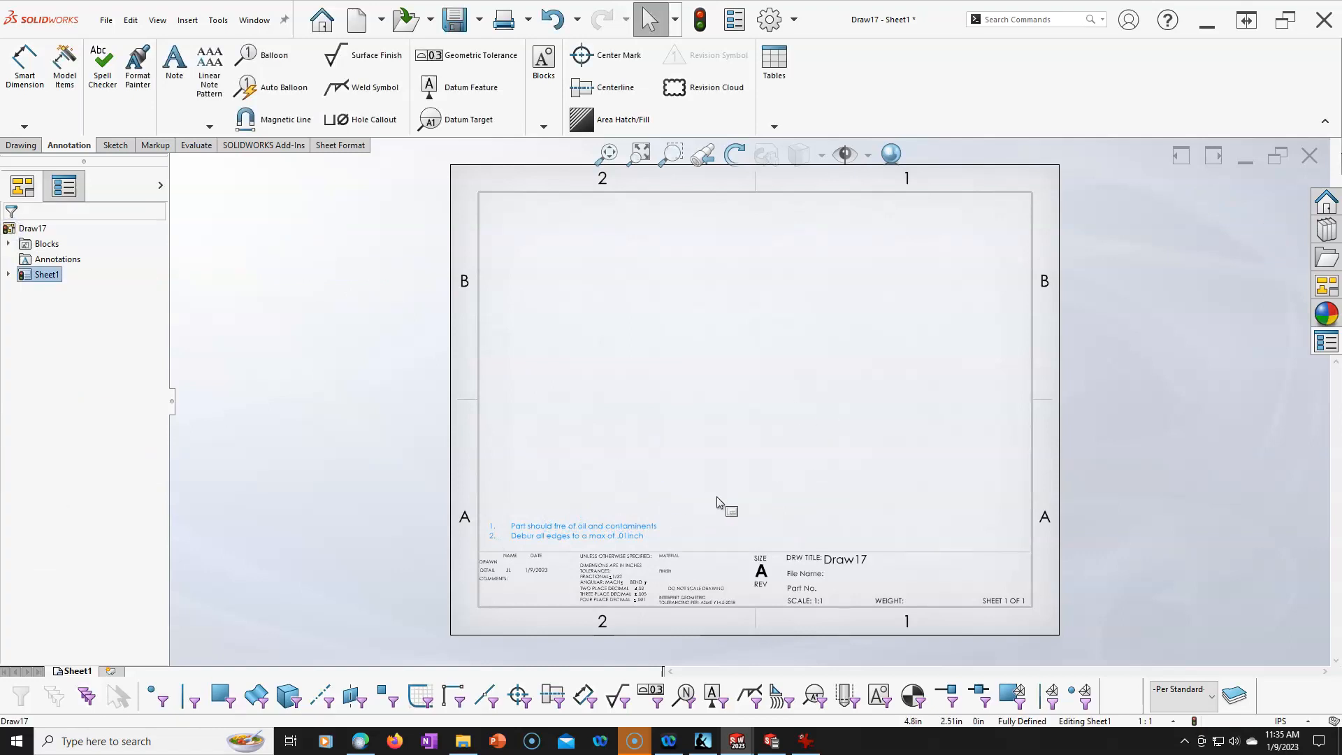
Step: Open the sheet format for editing to check where the note block resides, and return to the sheet
right_click(730, 482)
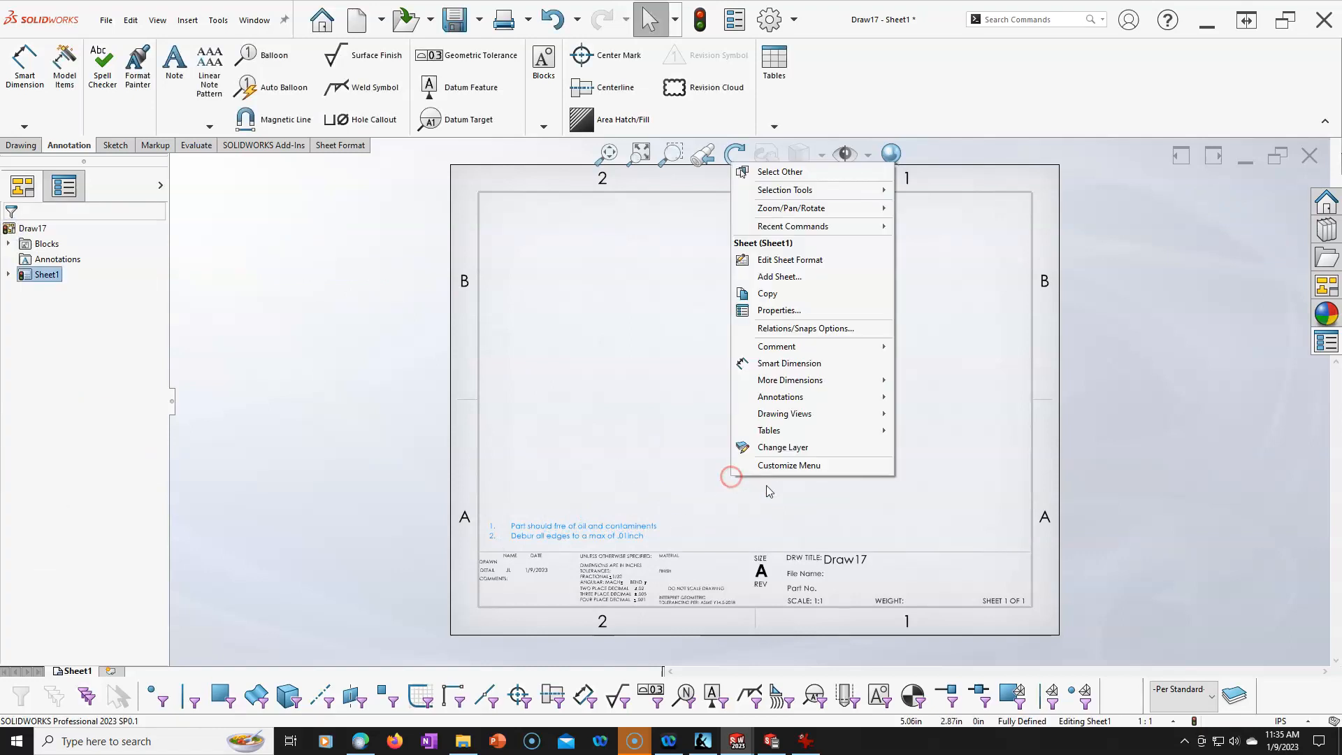
click(783, 261)
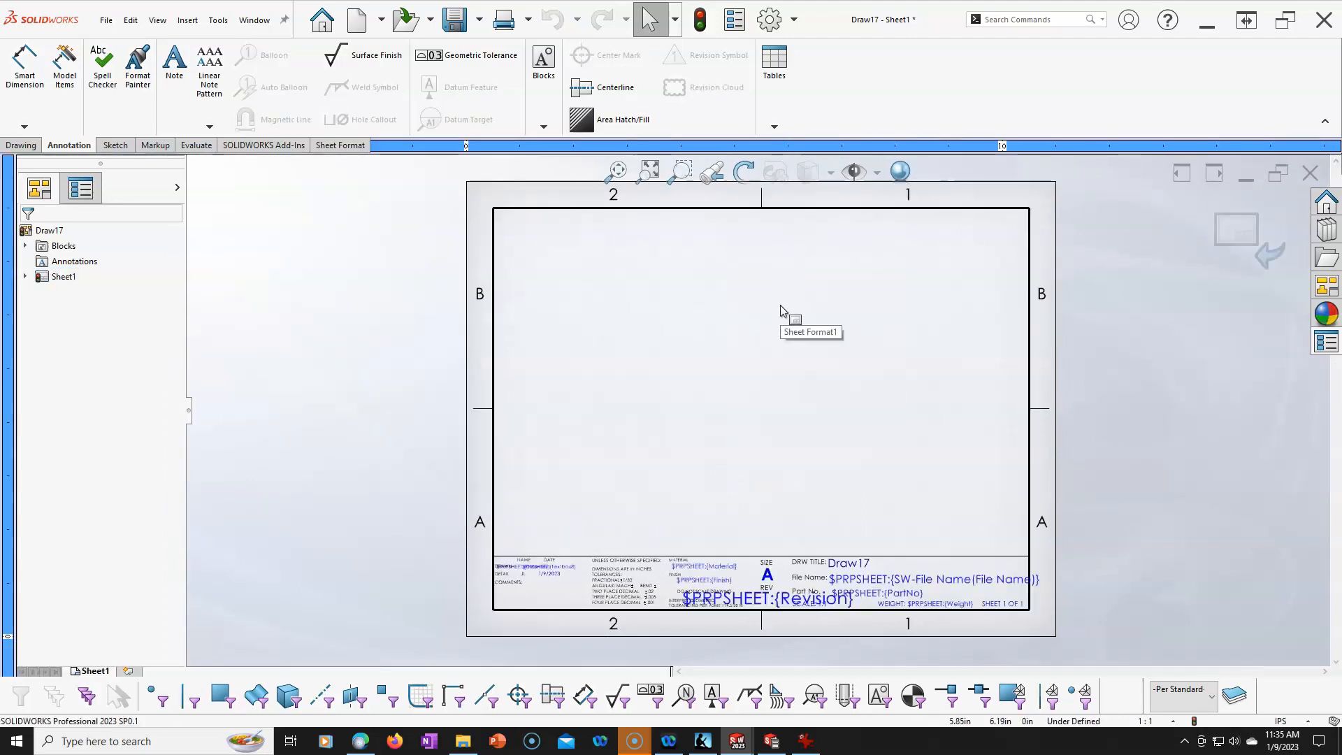
right_click(781, 306)
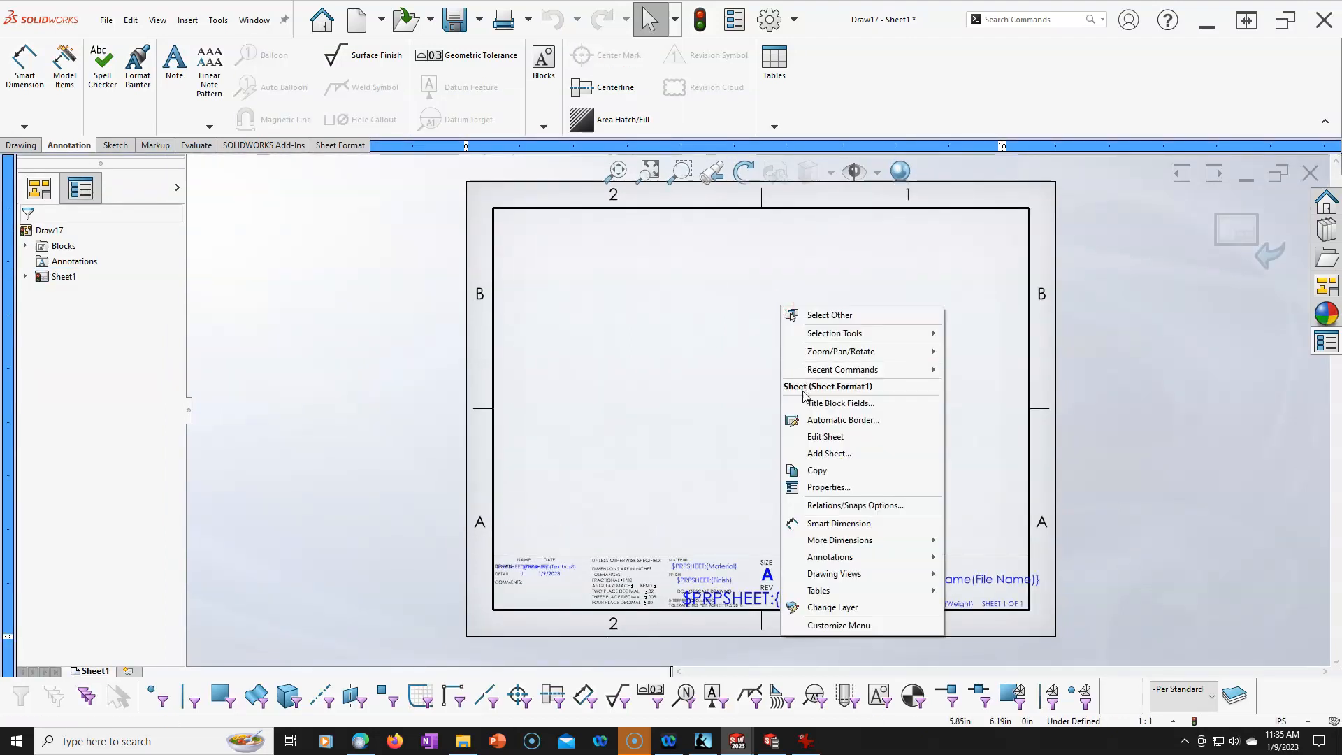
click(812, 436)
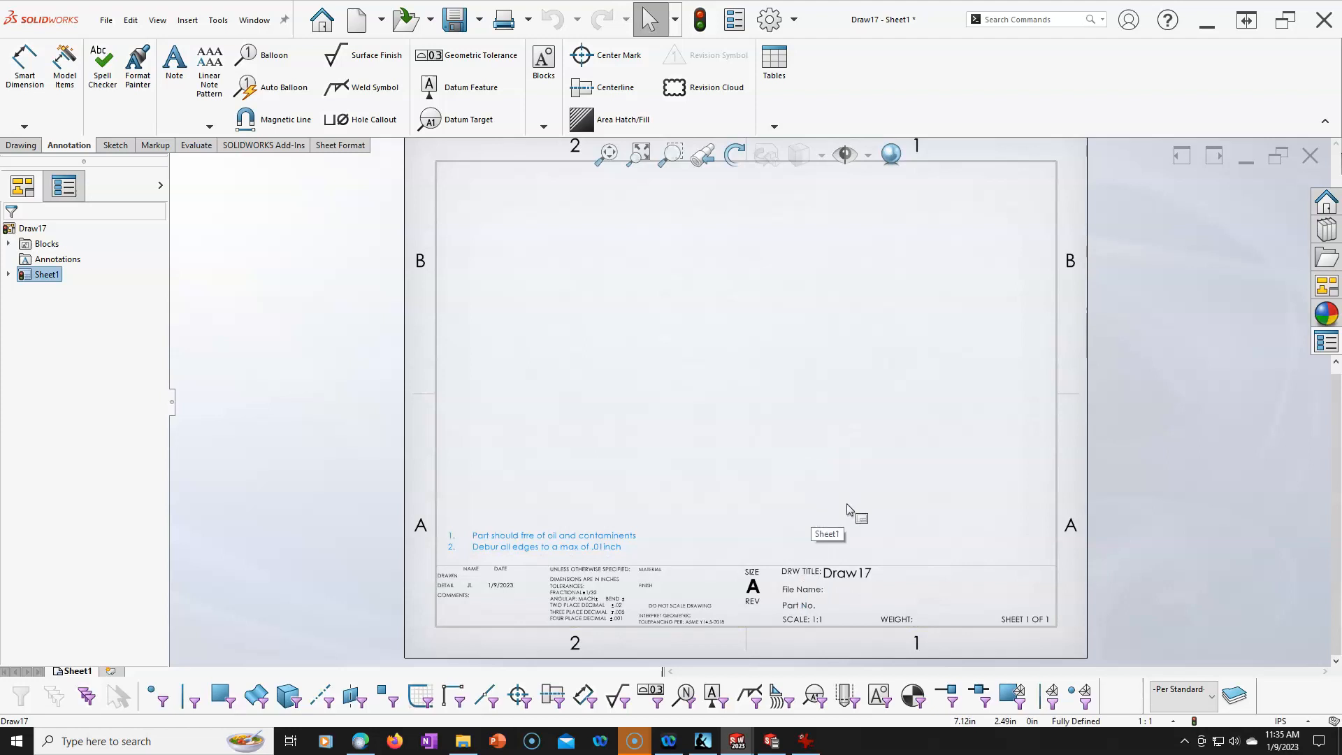
key(f)
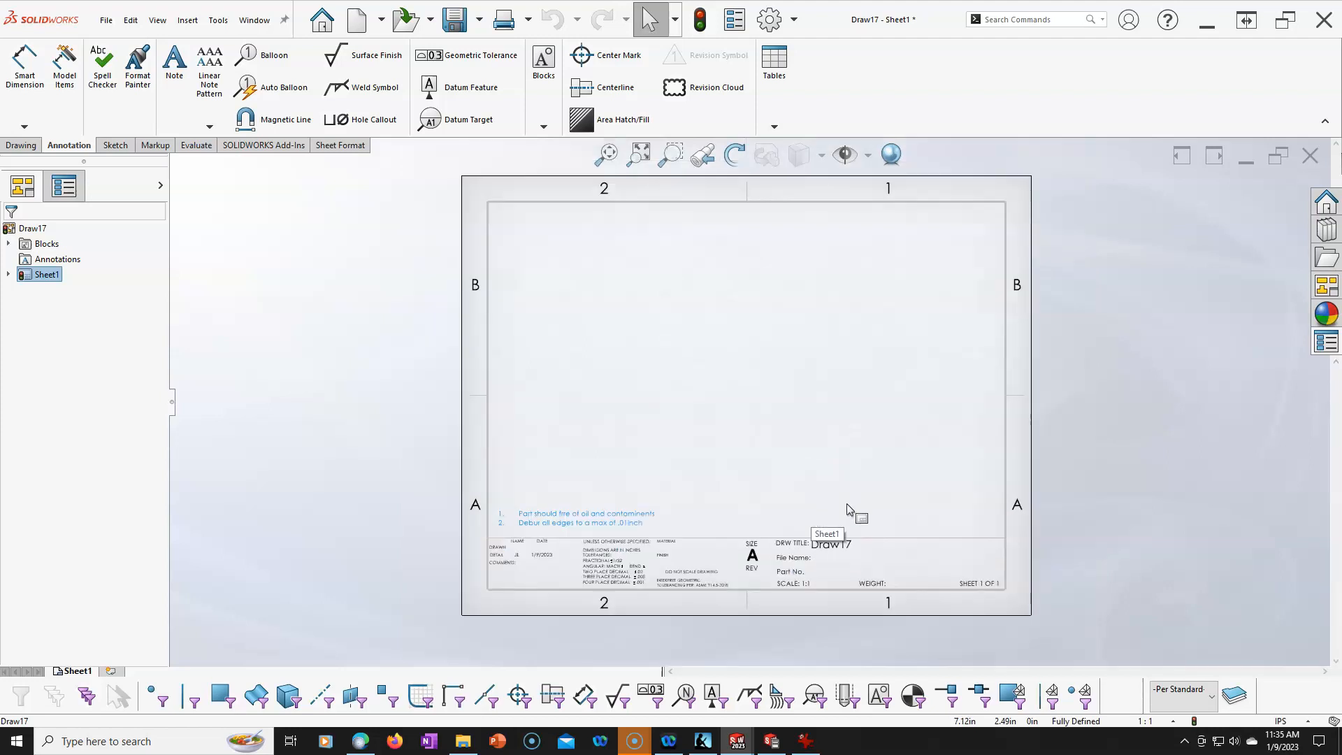
Step: Close the drawing without saving and create a new one from the template with predefined views, cancelling Model View
click(1305, 159)
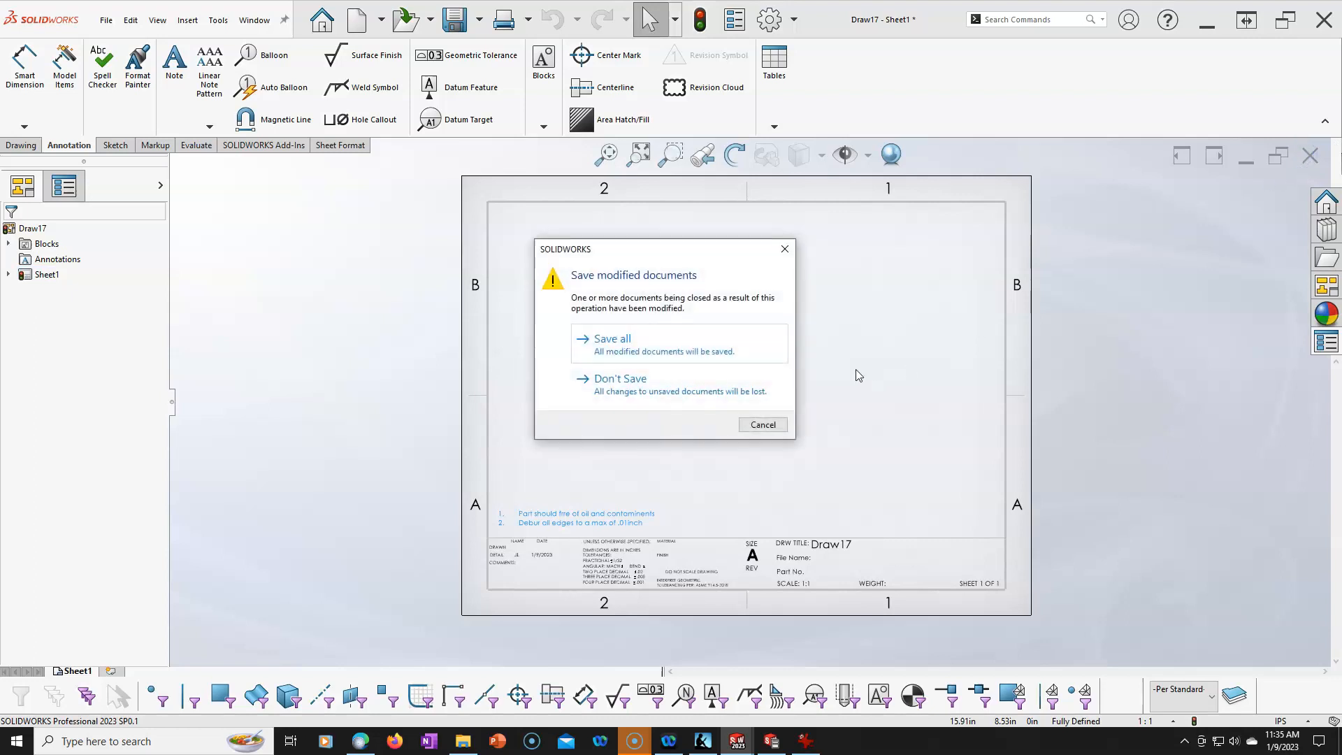
click(675, 384)
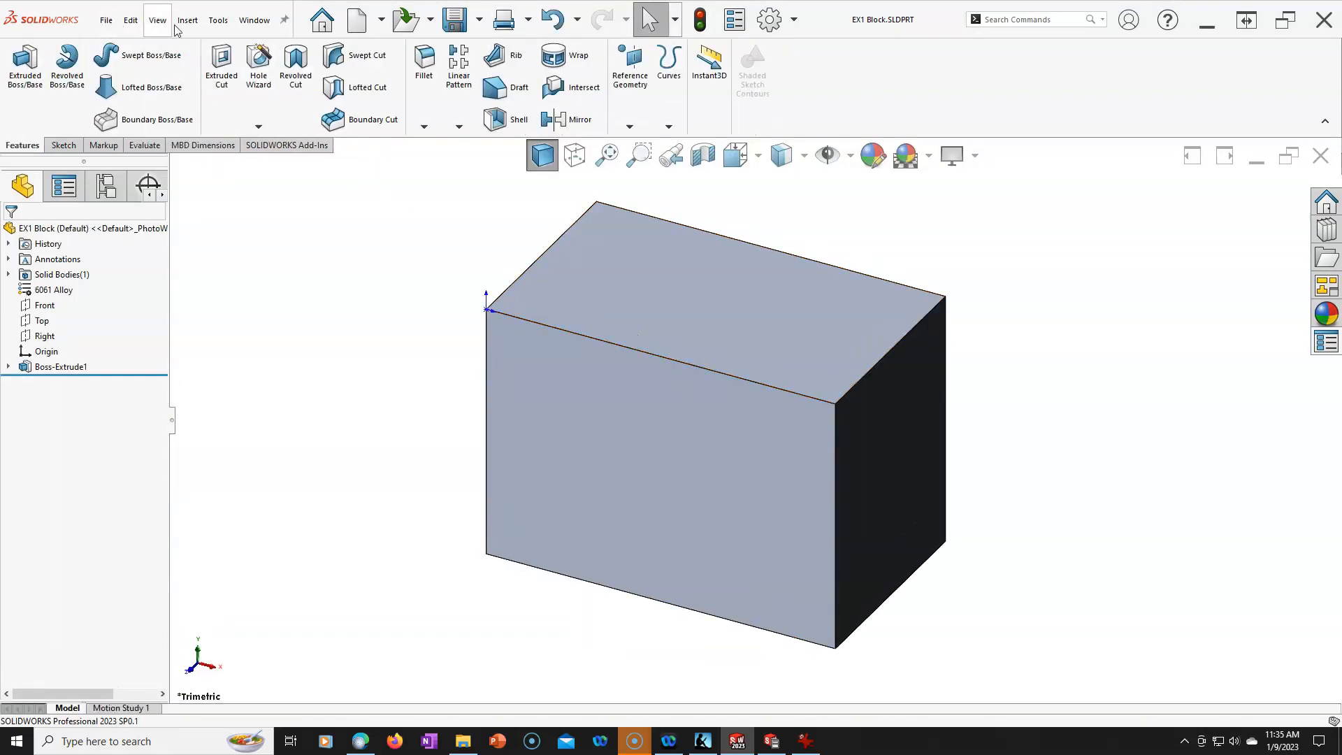
click(353, 23)
double_click(524, 110)
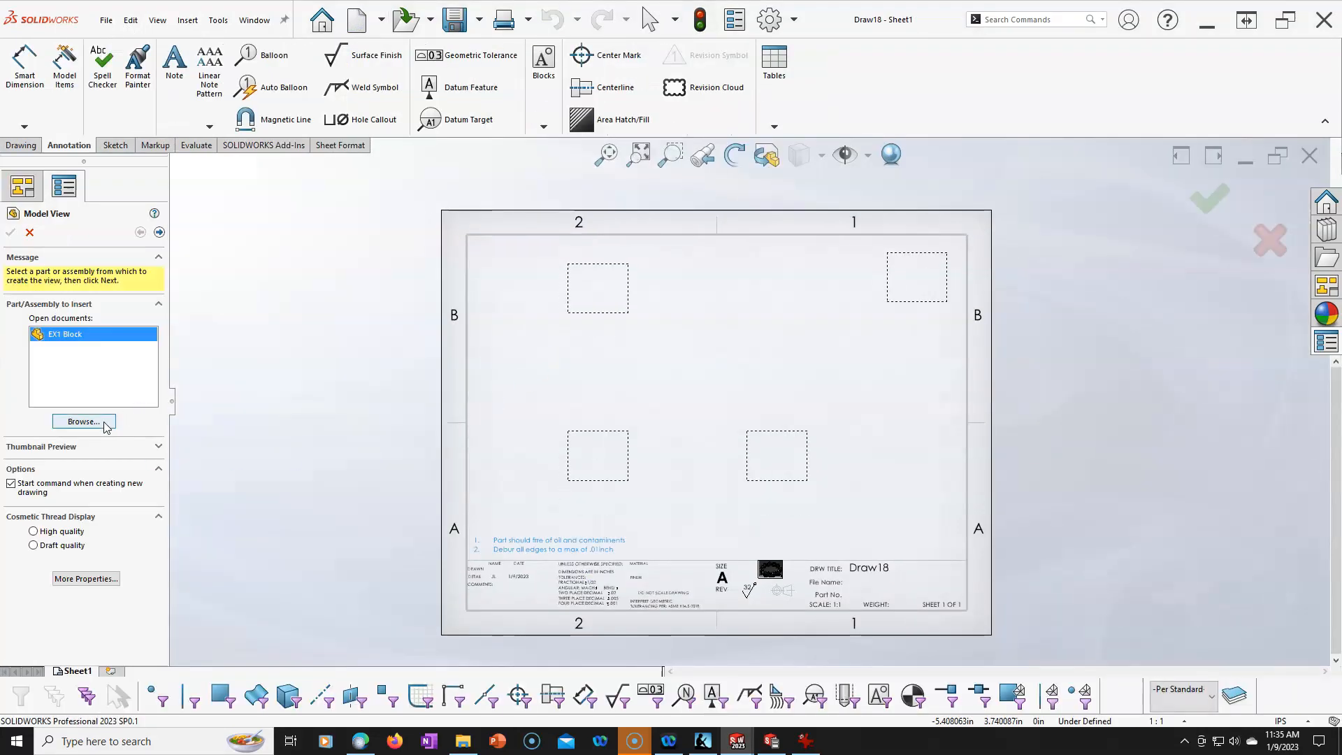
click(29, 232)
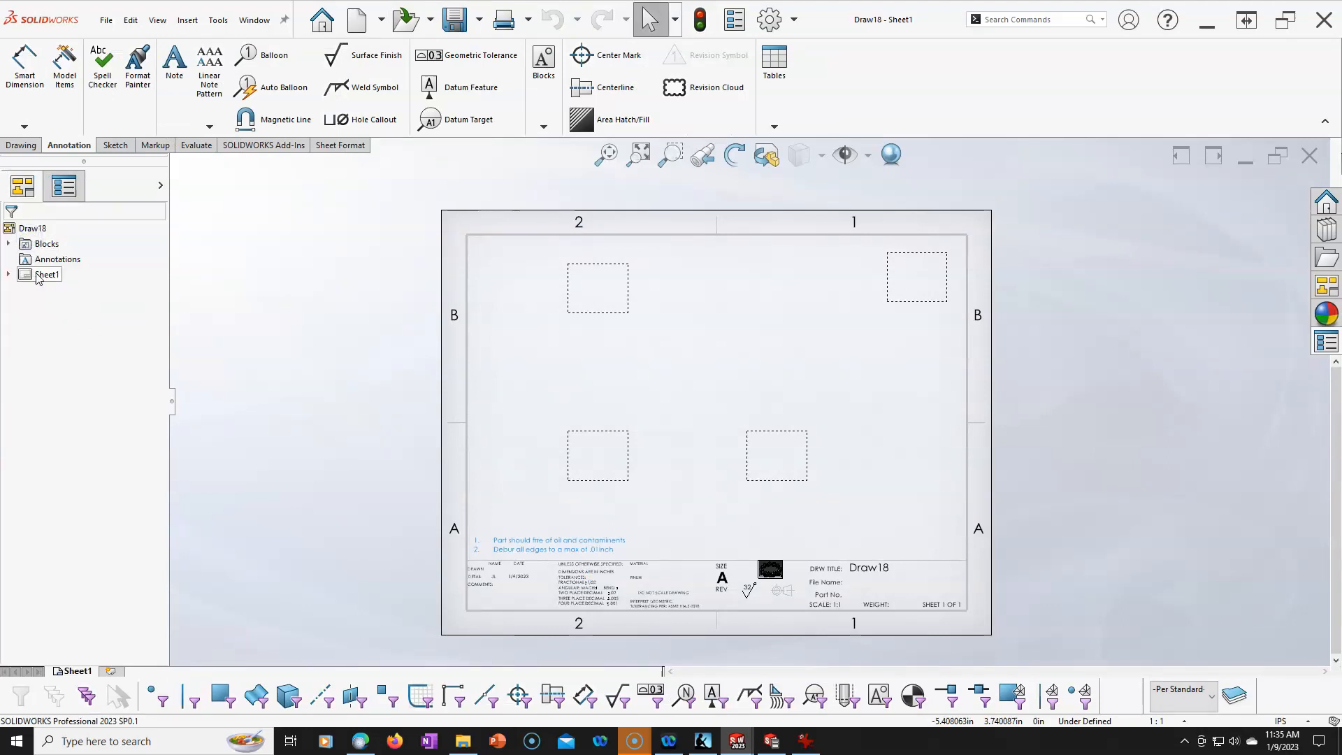
Step: Delete all four predefined views, Drawing View1 through Drawing View4, from Sheet1
click(10, 275)
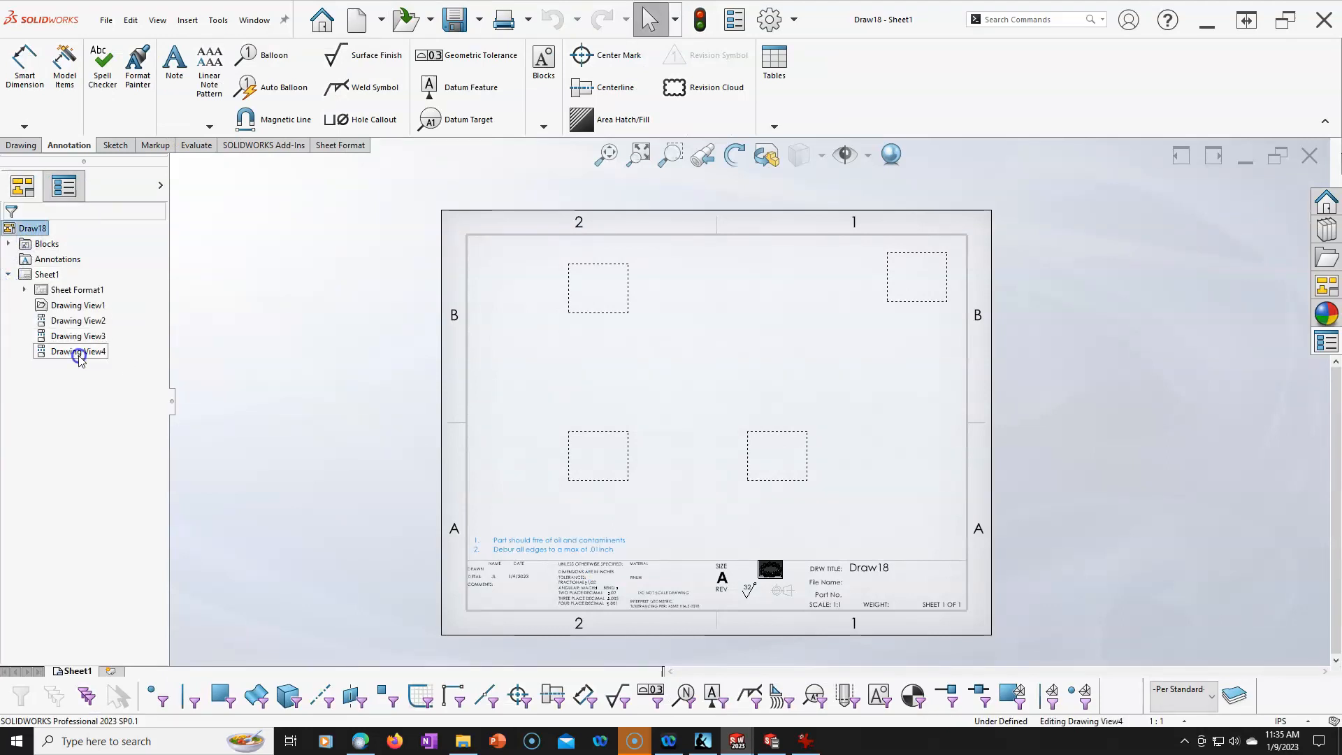
click(79, 353)
shift+click(75, 306)
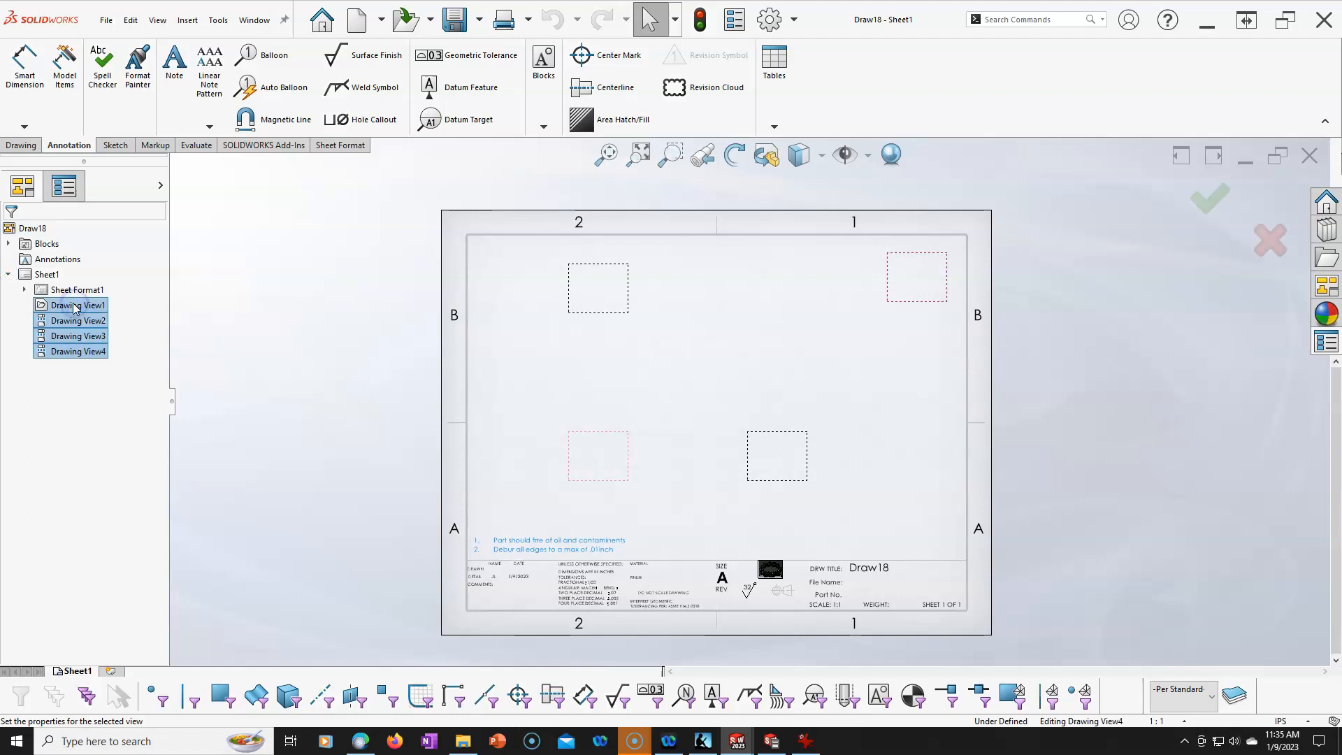
right_click(74, 307)
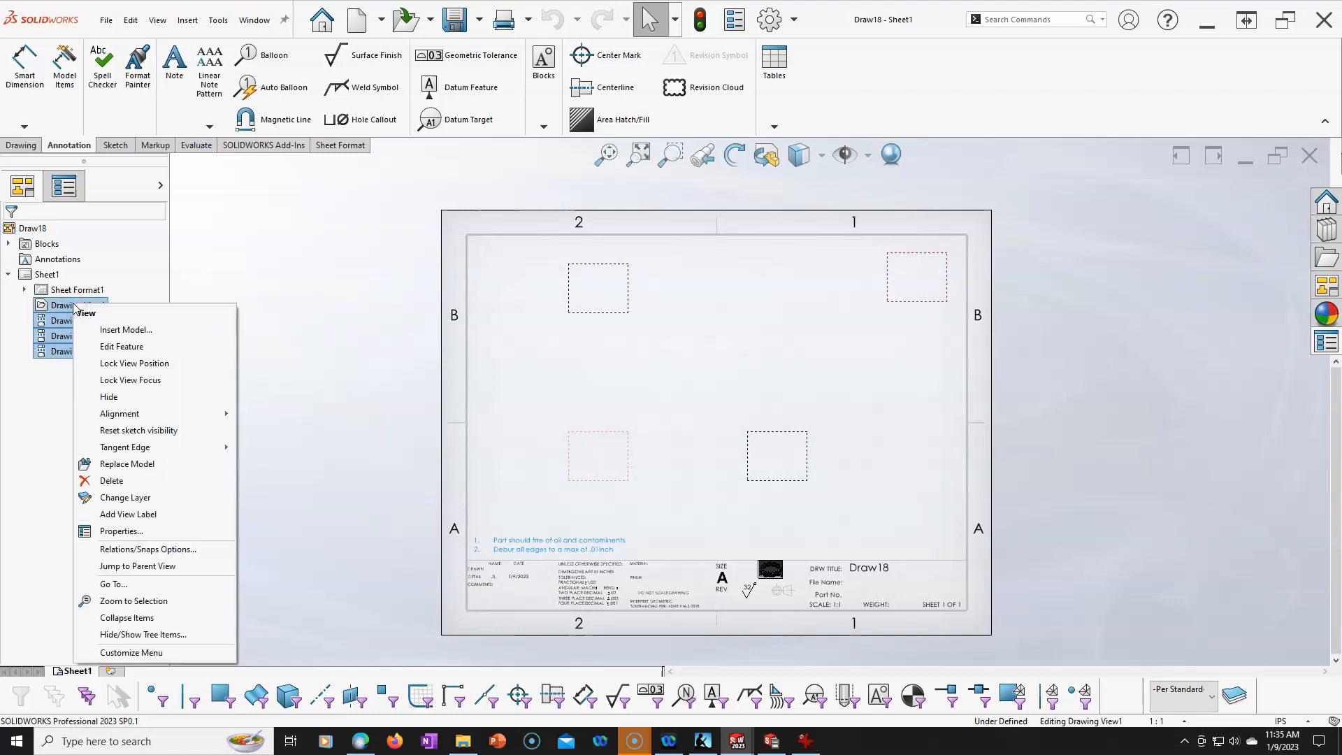
click(112, 481)
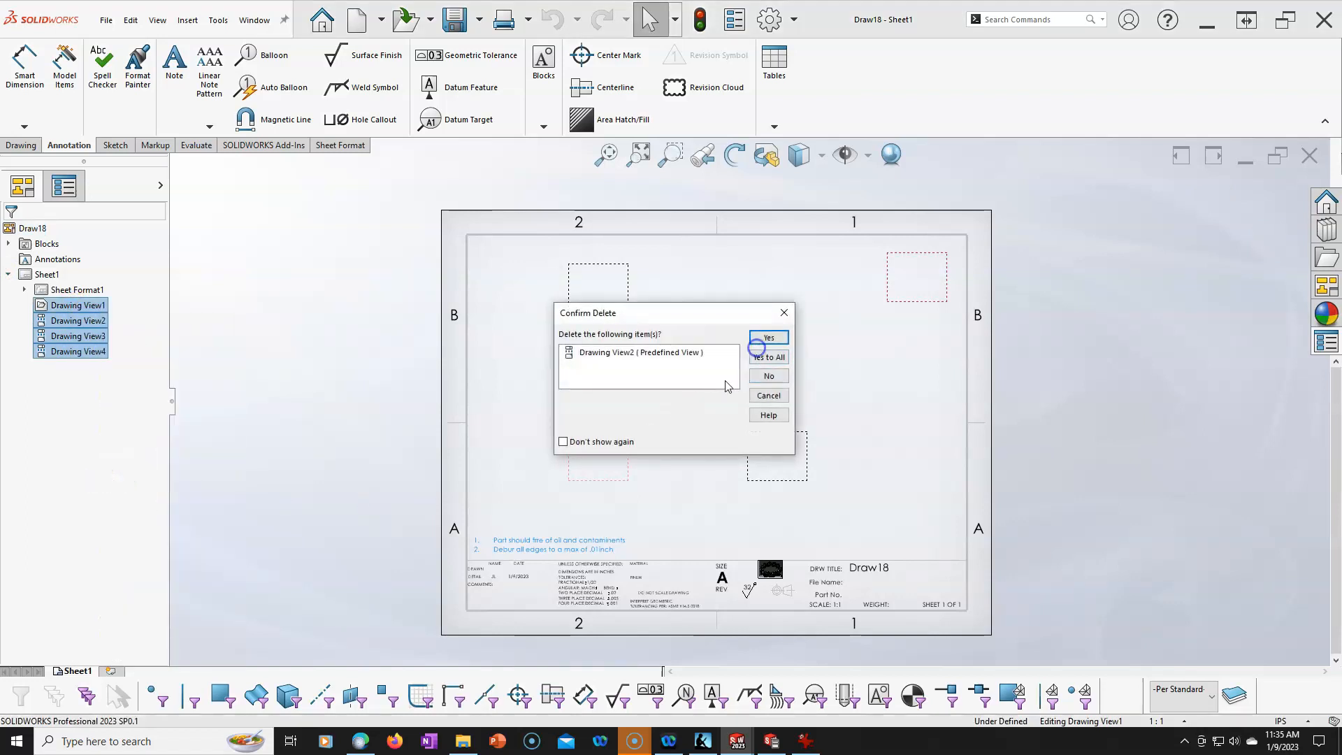
click(768, 357)
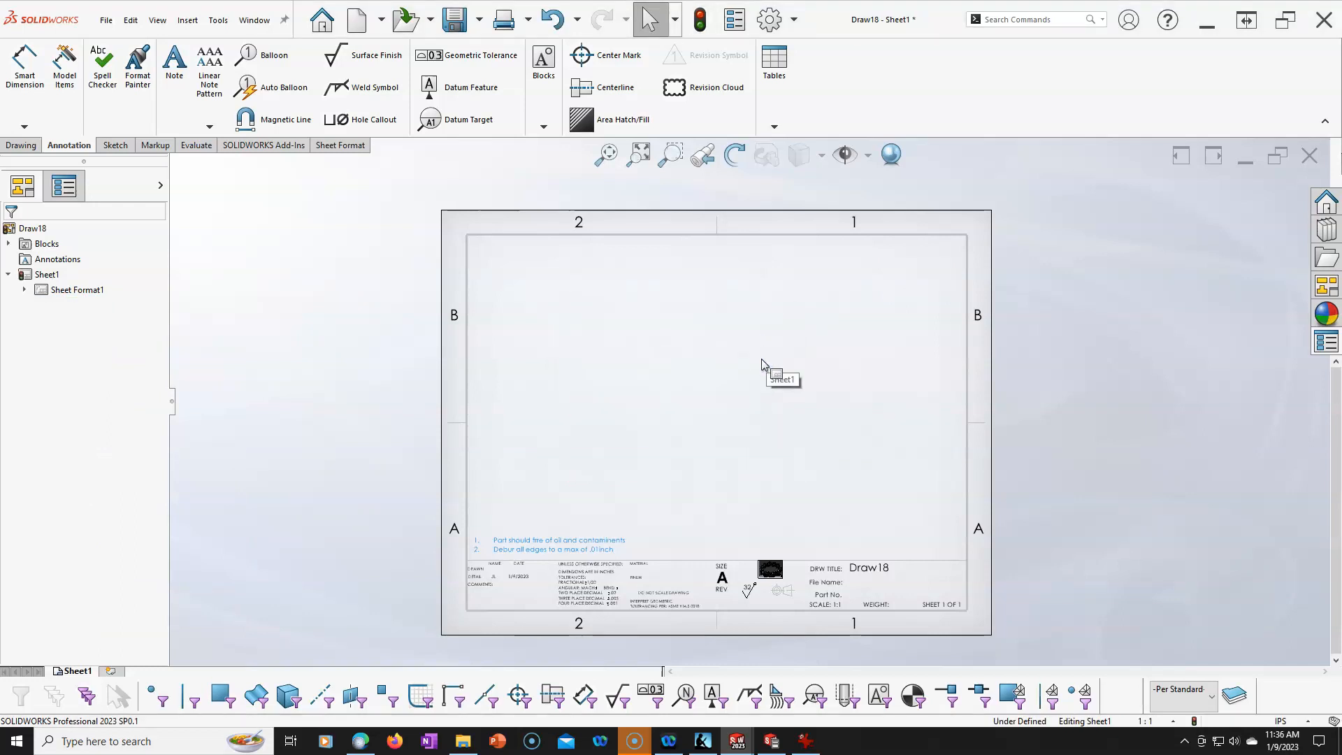
Step: Cut the drawing note block above the title block from the sheet
scroll(615, 528, down, 3)
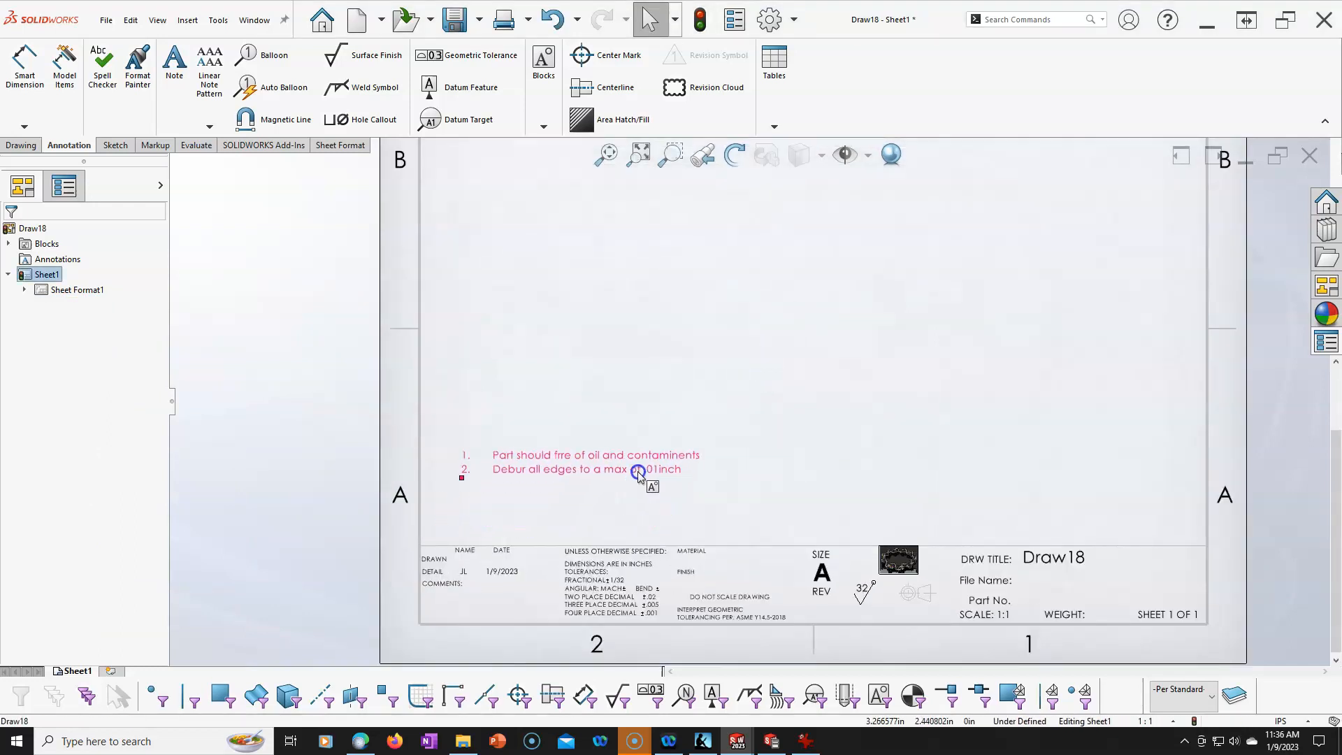
drag(627, 505, 627, 494)
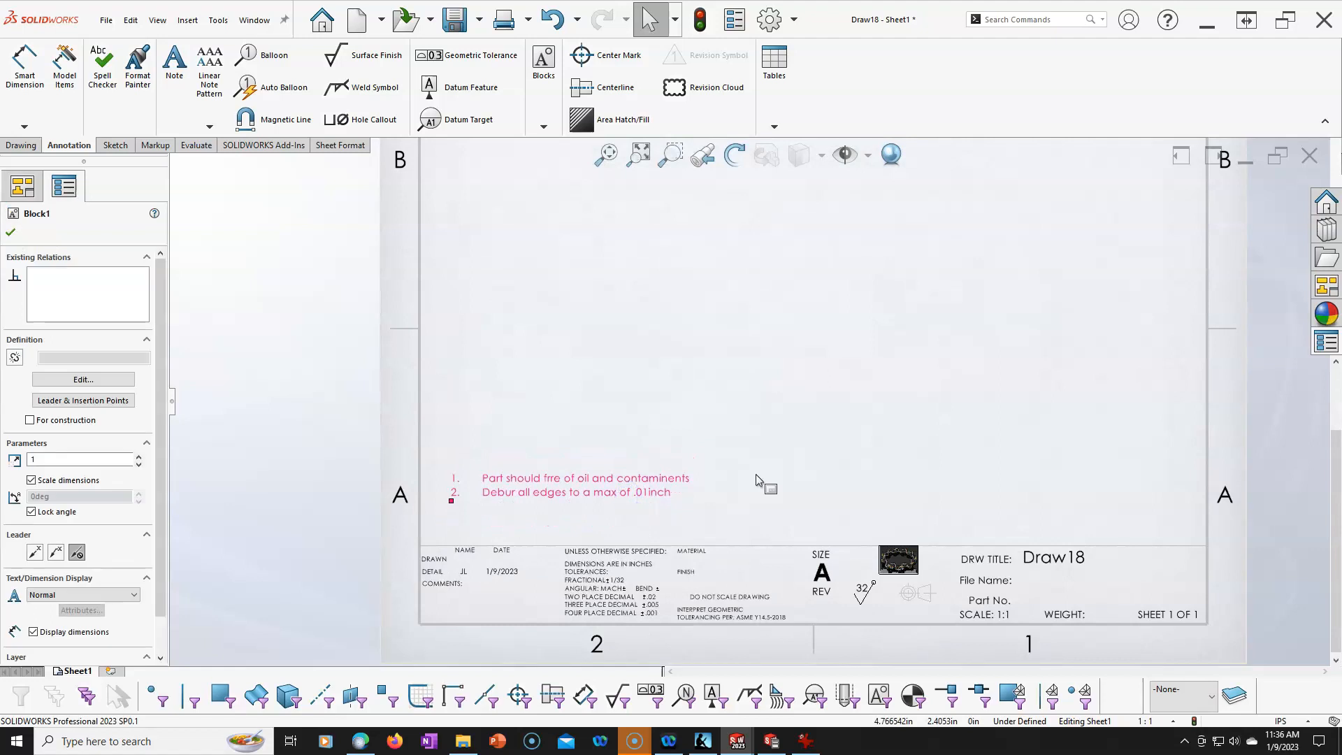
key(Delete)
Step: Paste the note block into the sheet format, position it just above the title block's left end, and return to the sheet
right_click(735, 399)
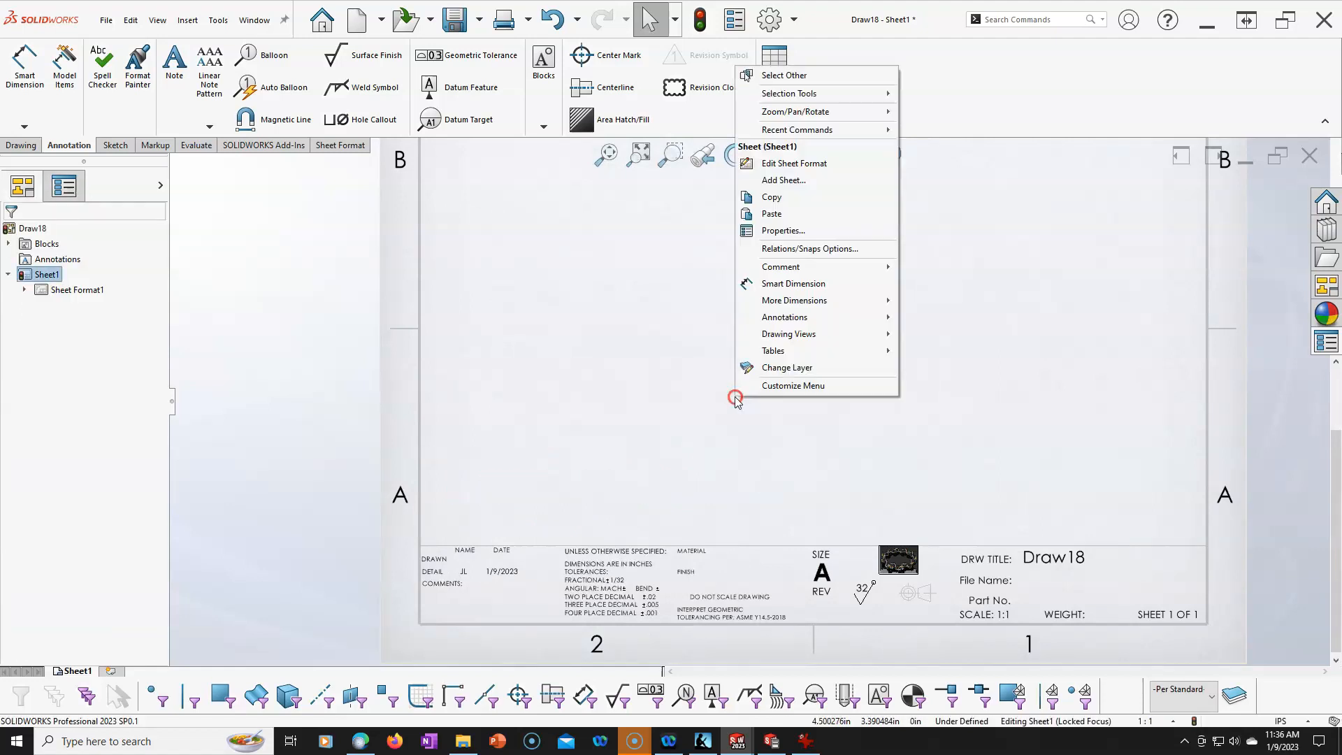
click(784, 164)
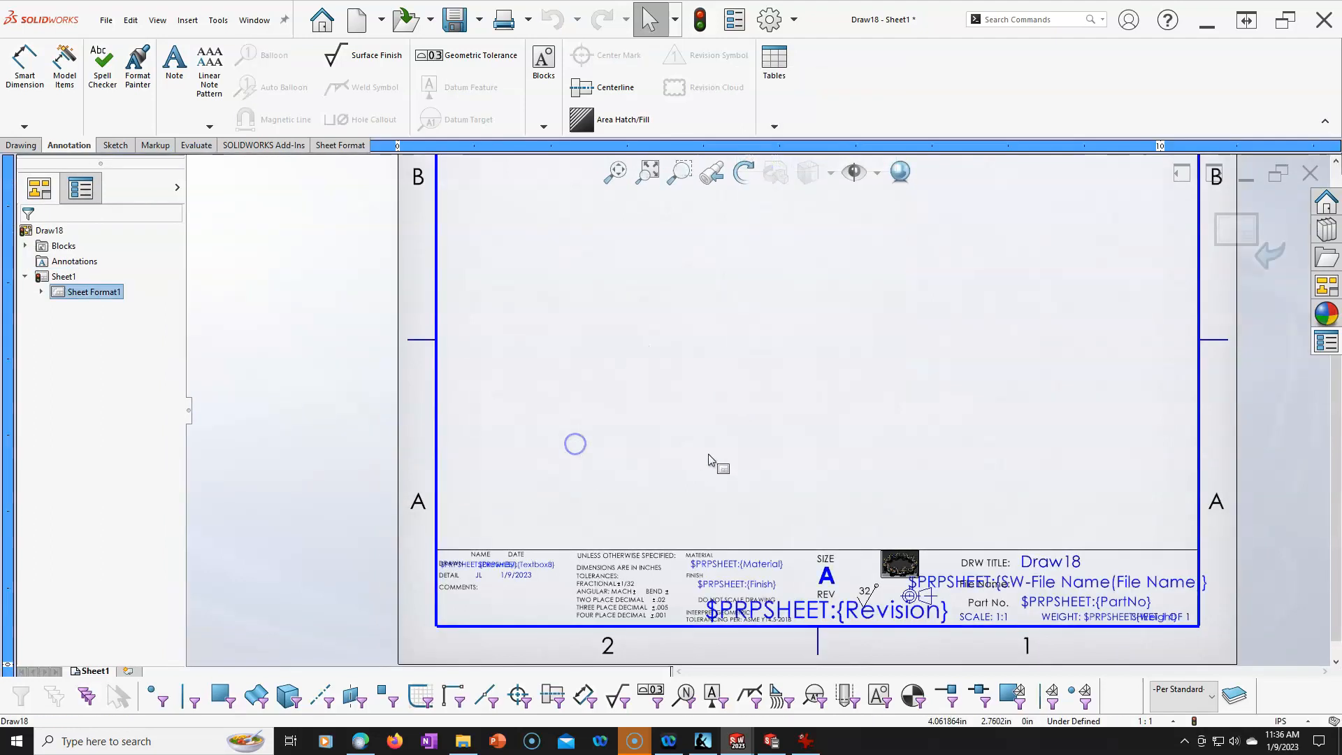
key(ctrl+v)
drag(601, 443, 585, 526)
click(652, 383)
click(1234, 228)
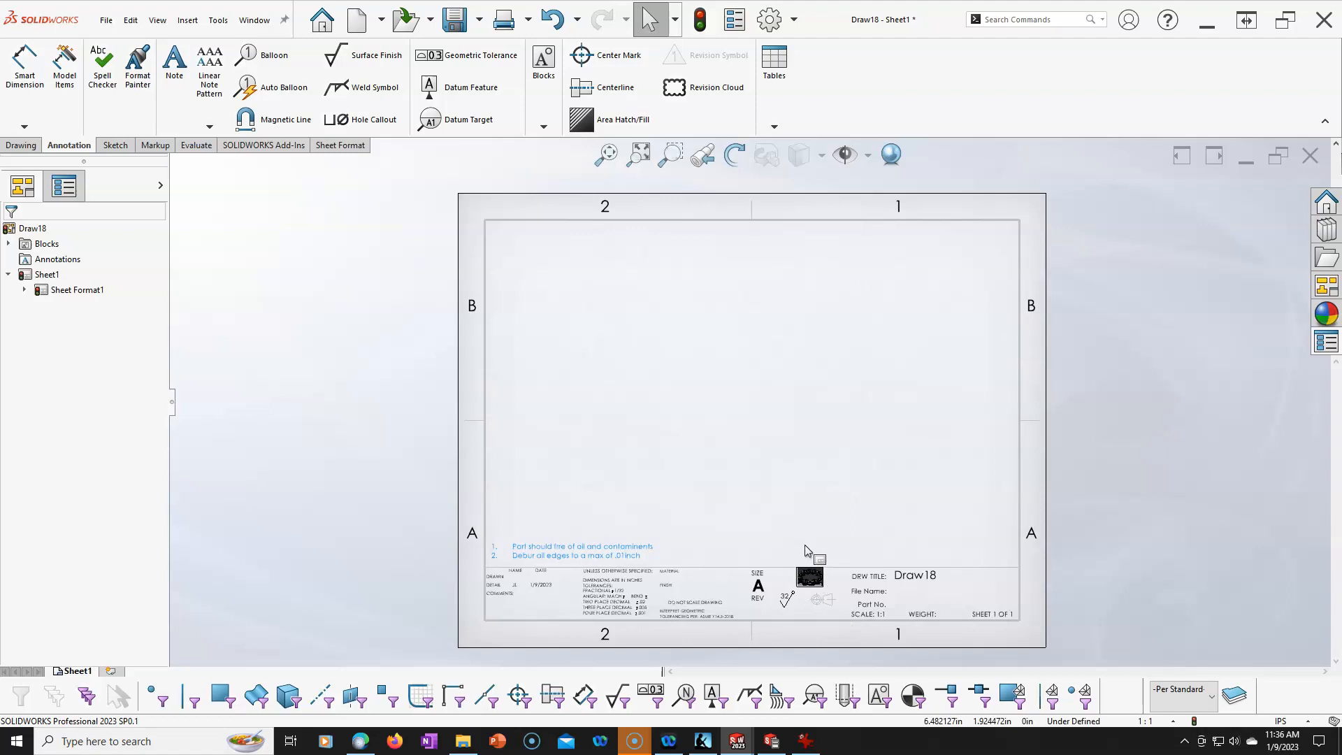
Step: Save the sheet format as MY a - landscape.slddrt in the sheetformat folder
scroll(815, 629, down, 5)
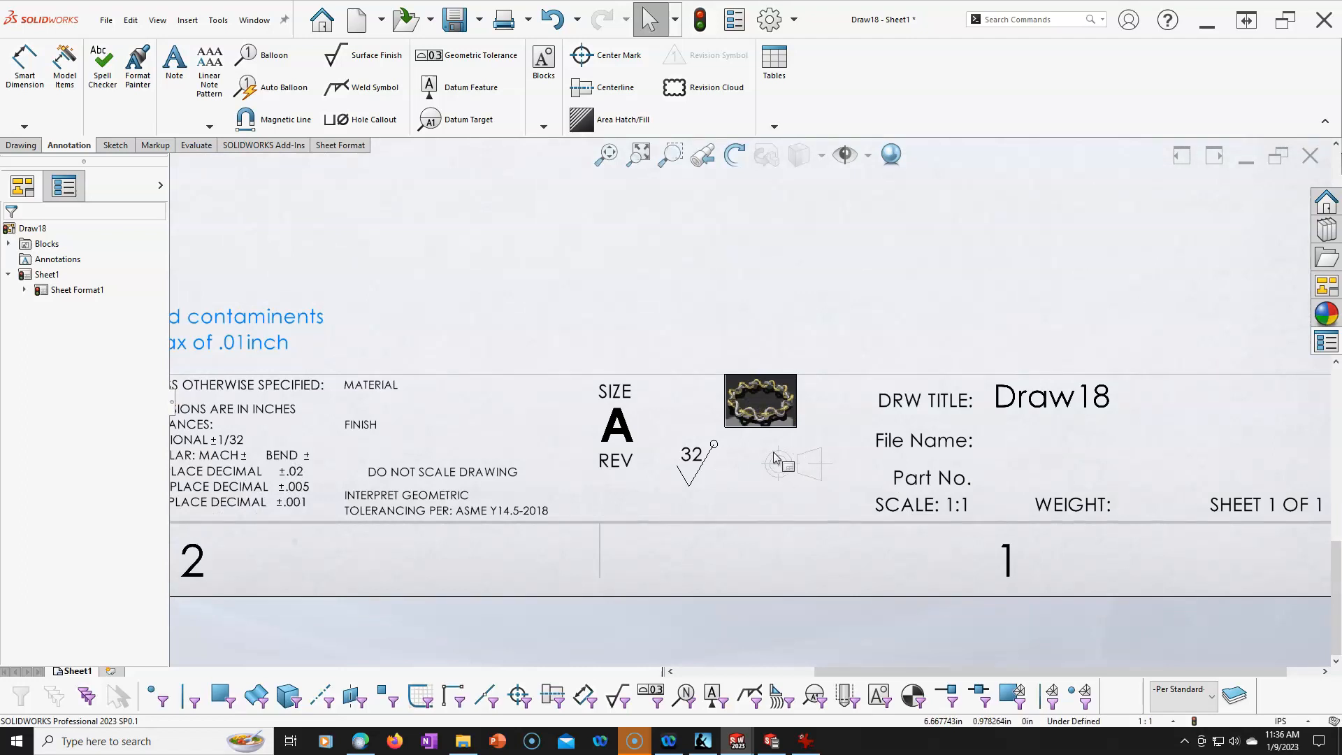
scroll(734, 391, up, 5)
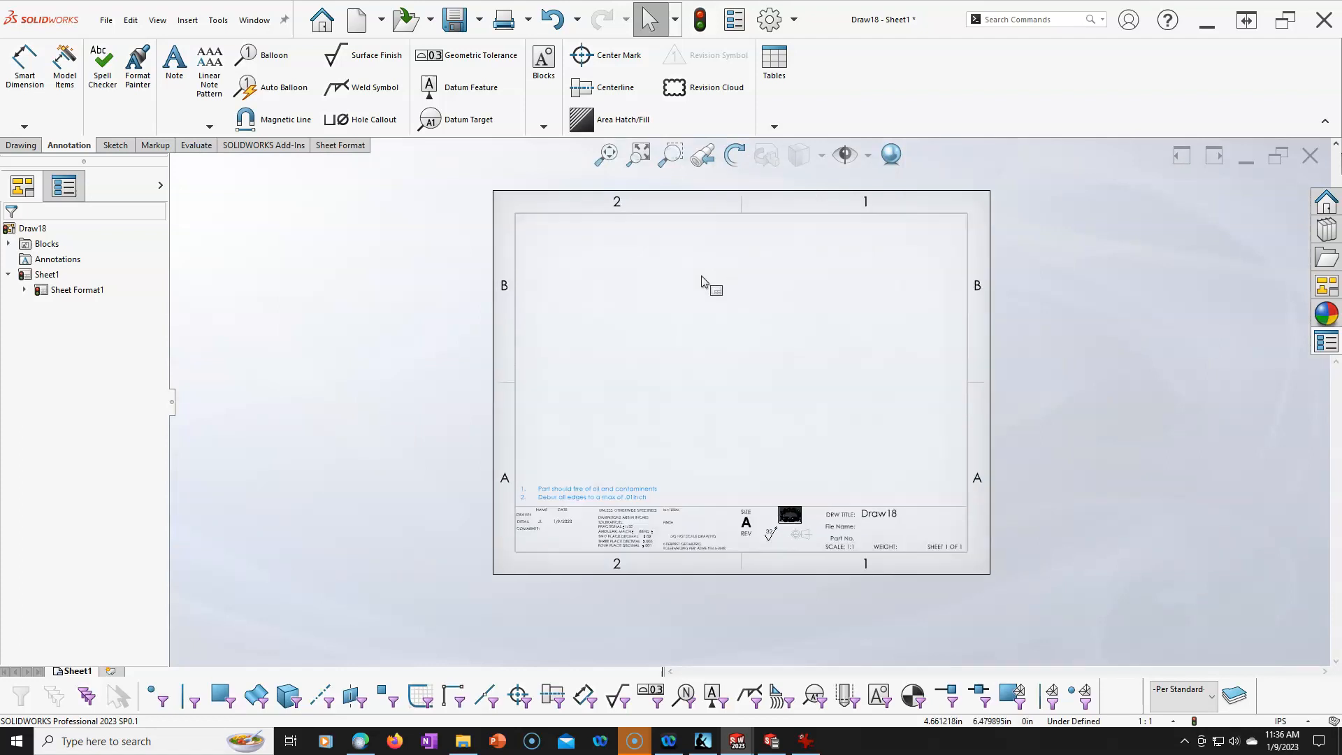
key(f)
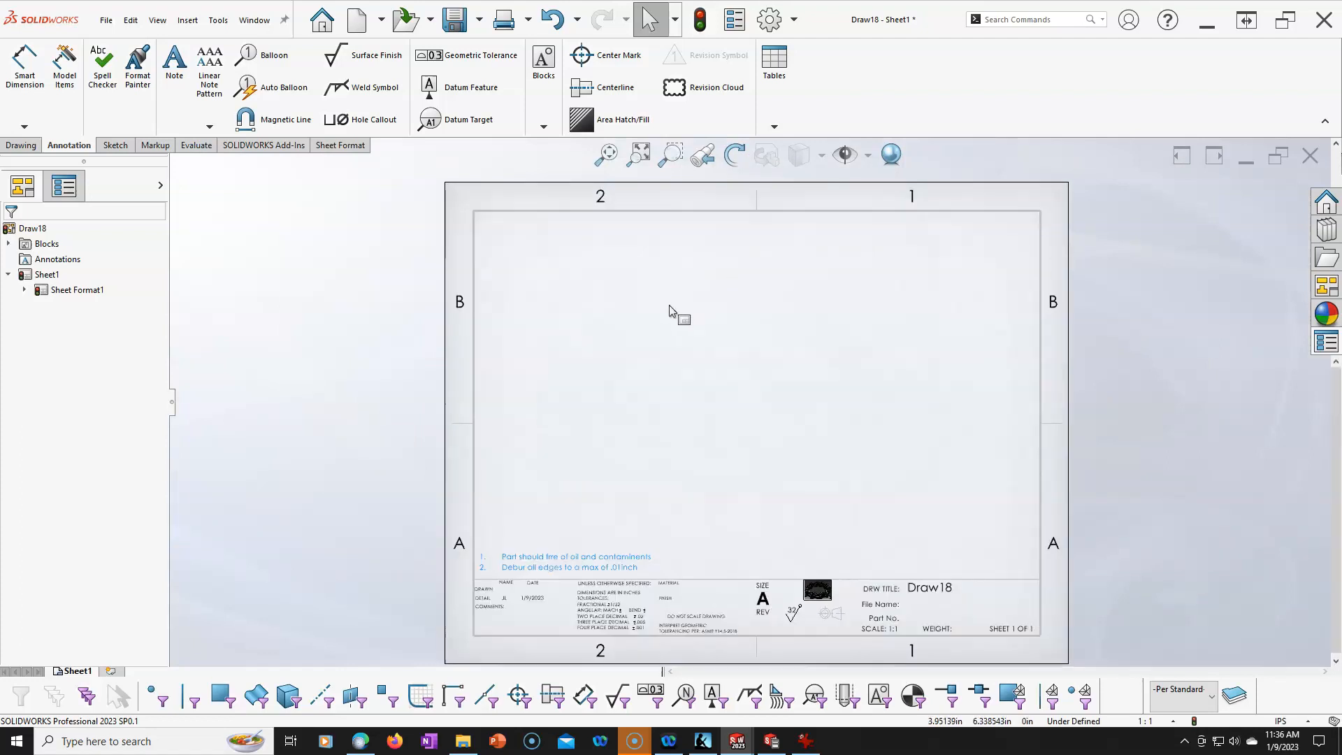
click(103, 21)
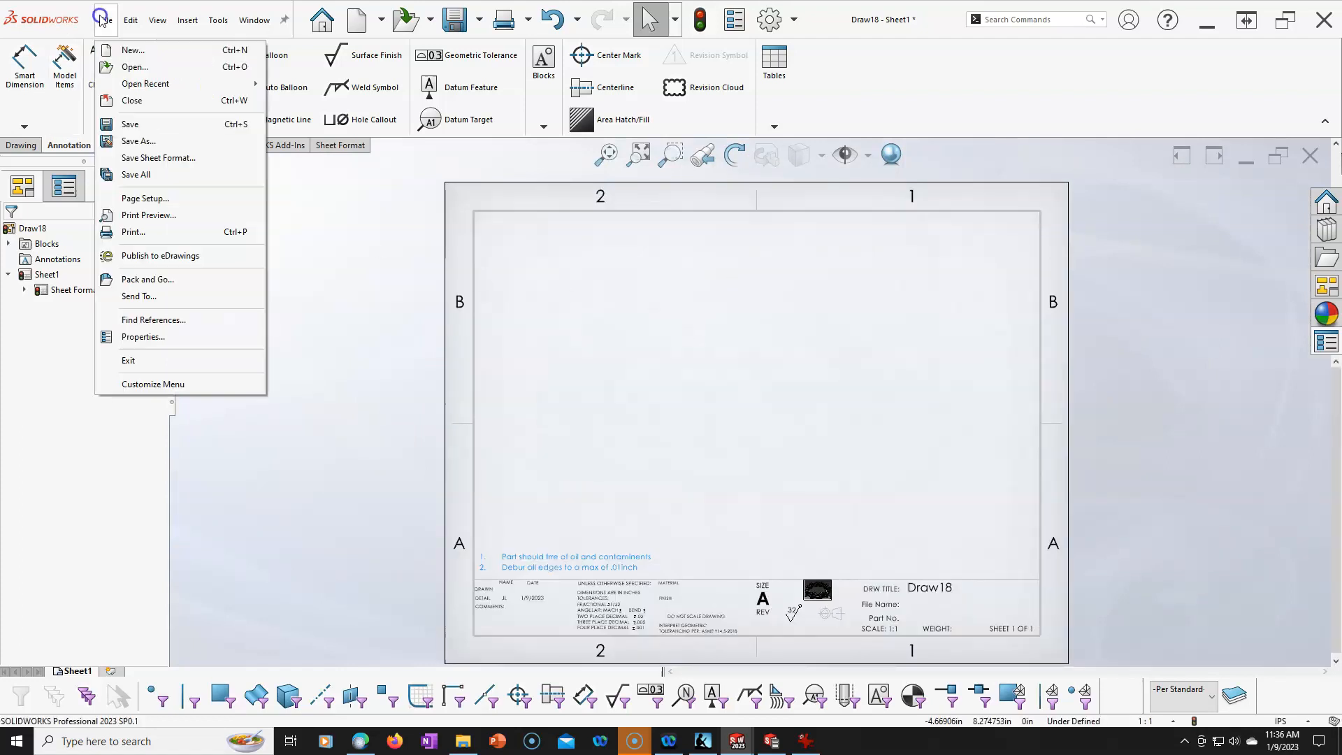
click(138, 160)
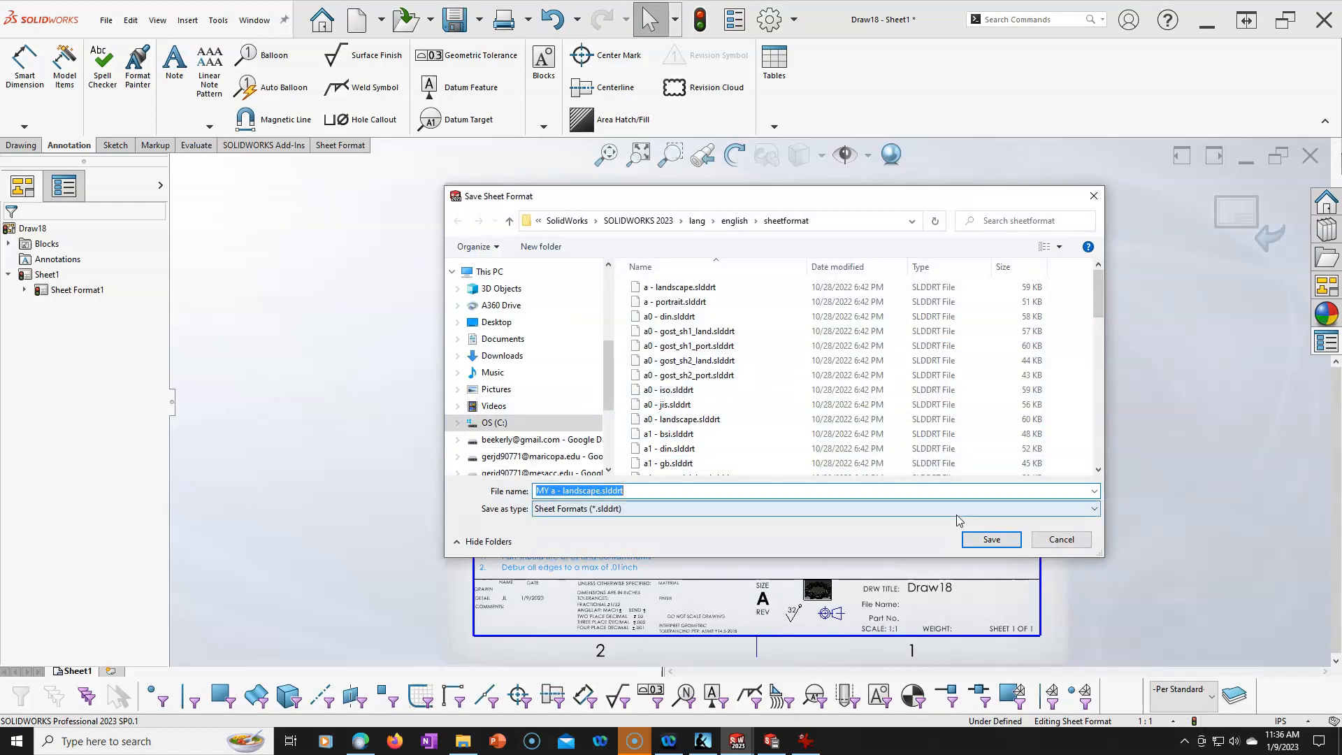
click(985, 539)
click(699, 371)
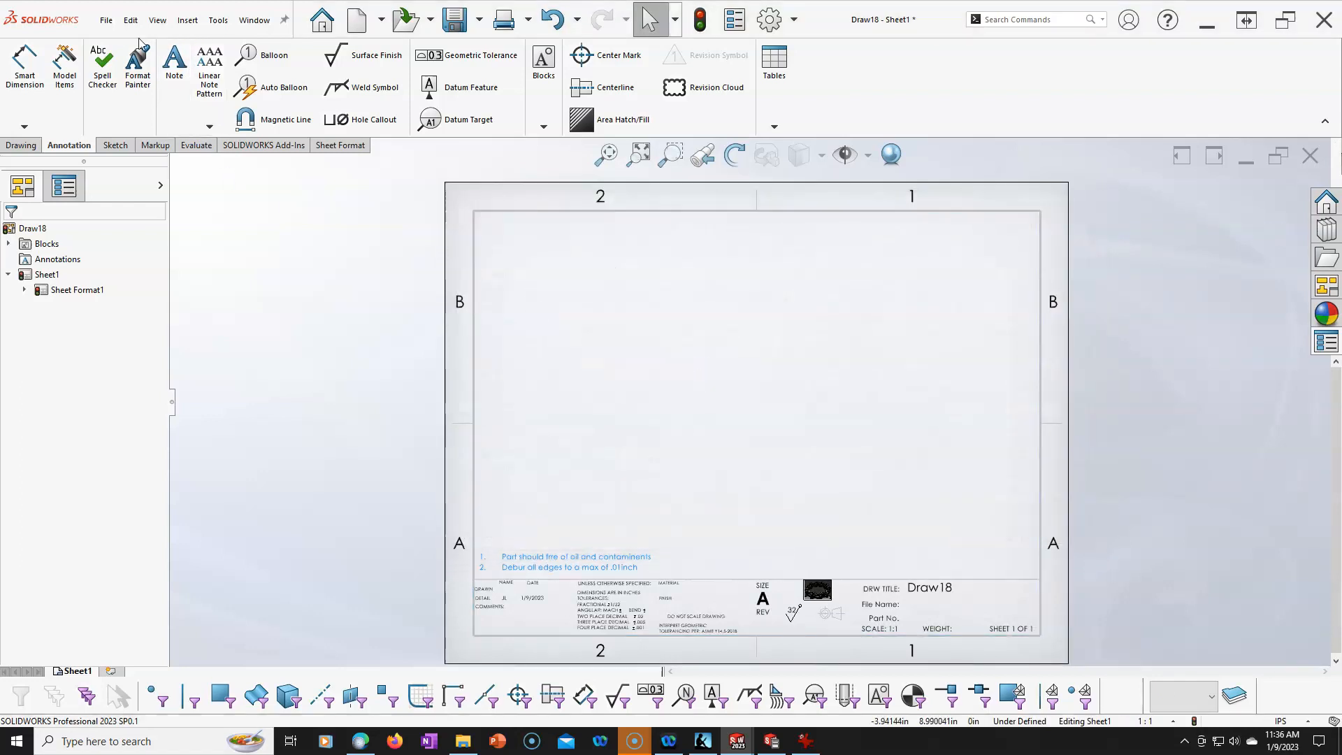
Step: Save the drawing as a Drawing Template in the templates folder, replacing the existing MY a-landscape Inch.DRWDOT
click(106, 19)
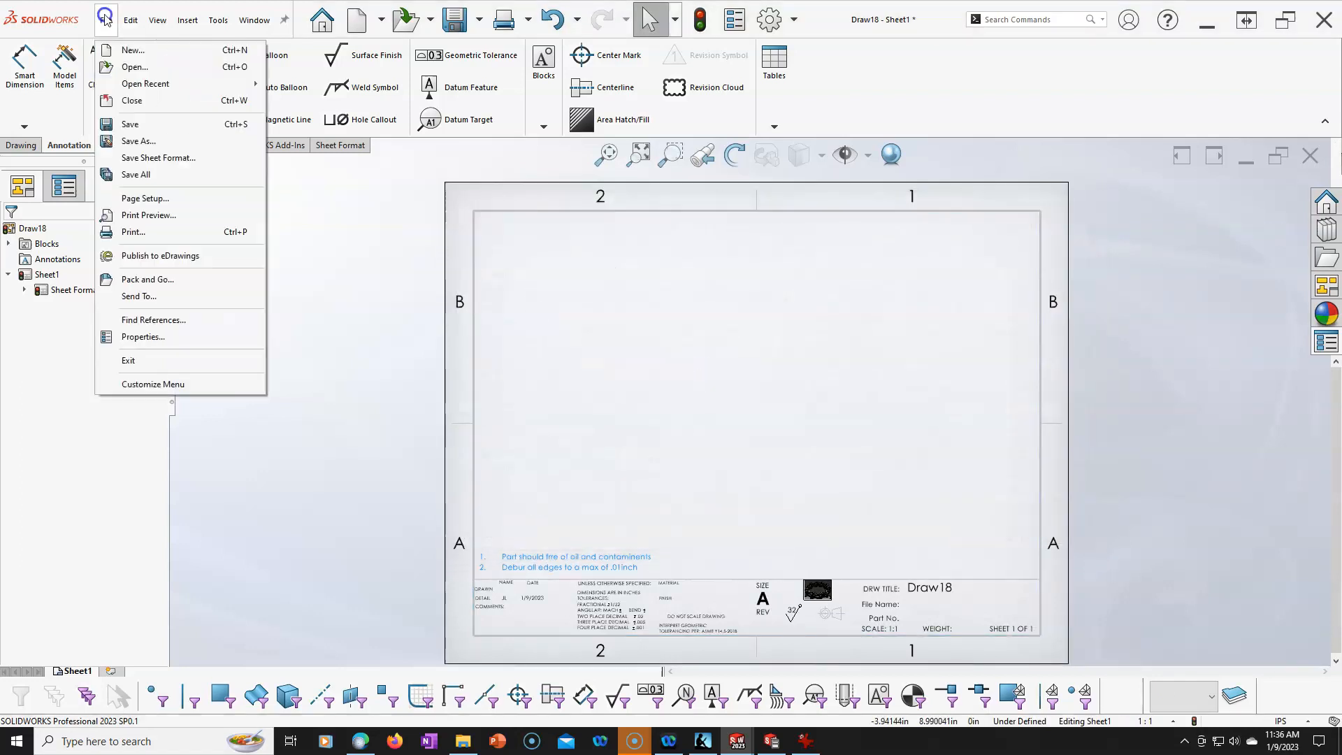
click(139, 141)
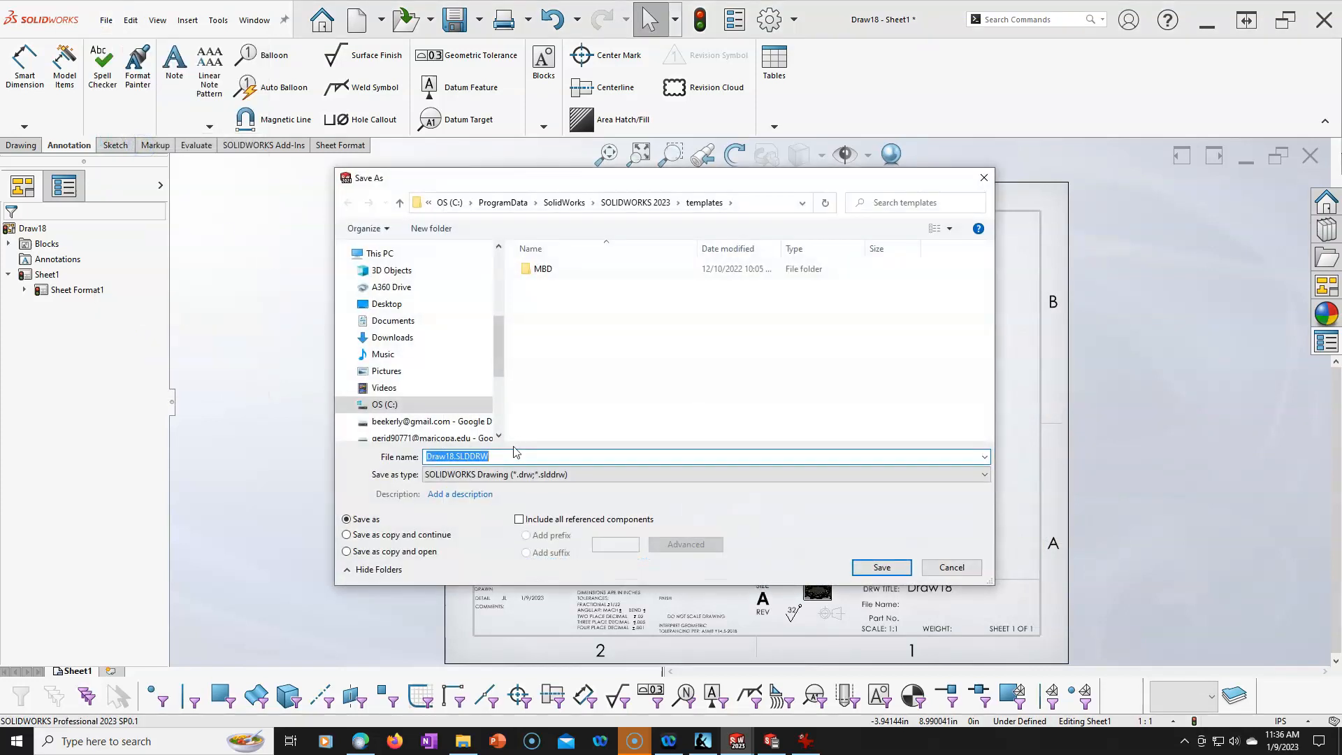
click(517, 473)
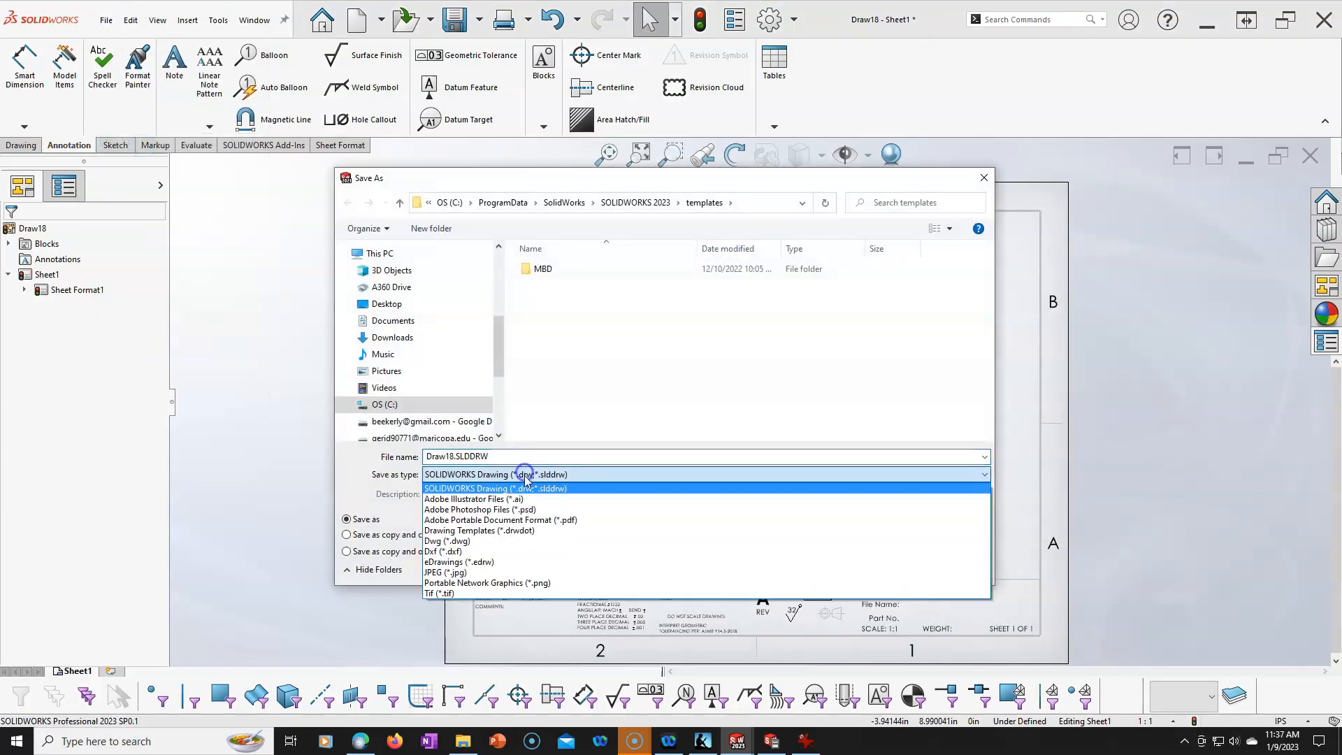
click(527, 531)
click(573, 297)
click(880, 566)
click(704, 370)
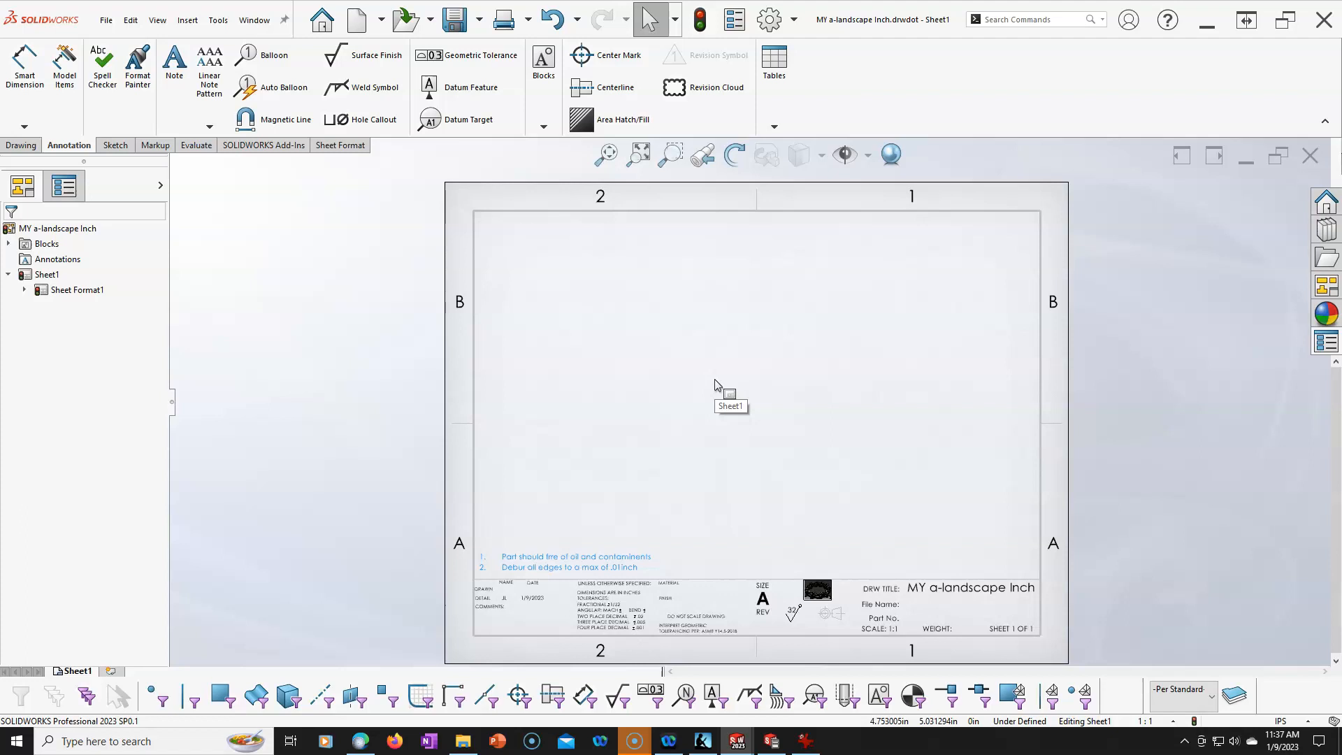
Step: Enter sheet format editing to check where the note block belongs, and return to editing the sheet
click(717, 384)
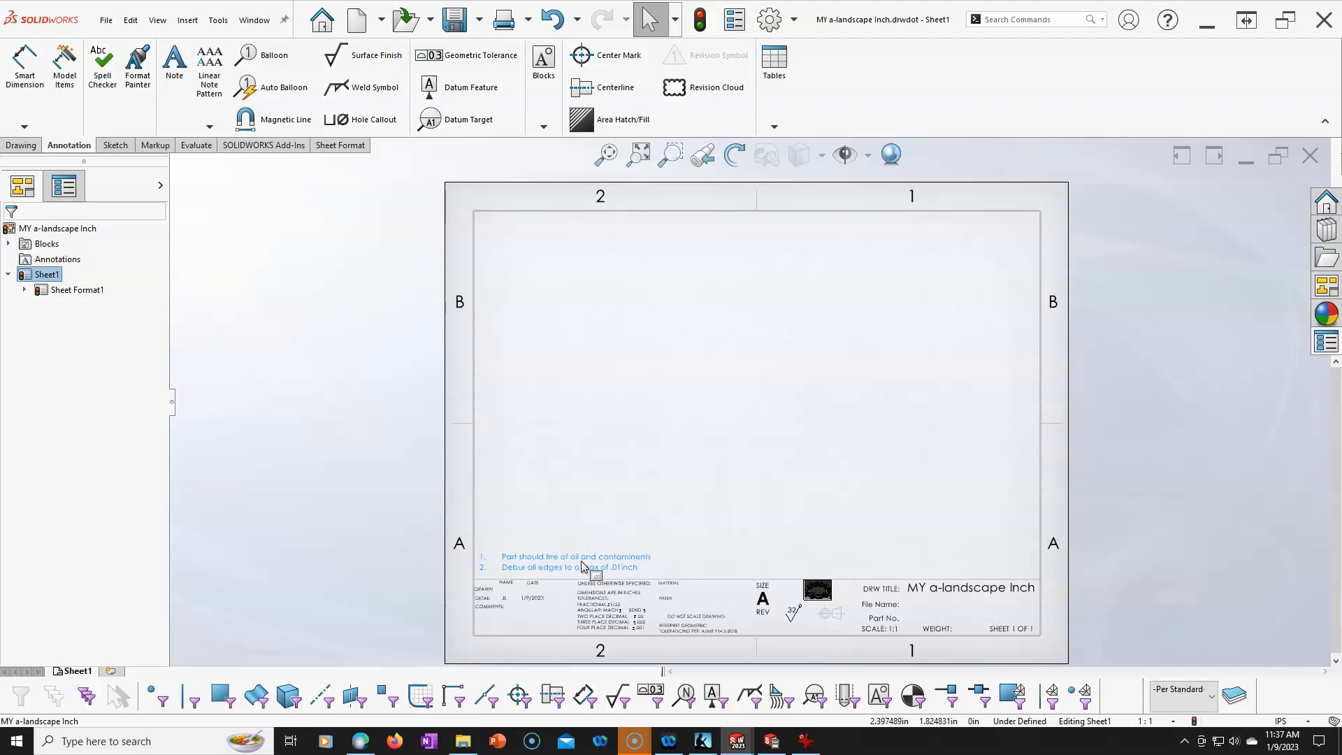
right_click(709, 453)
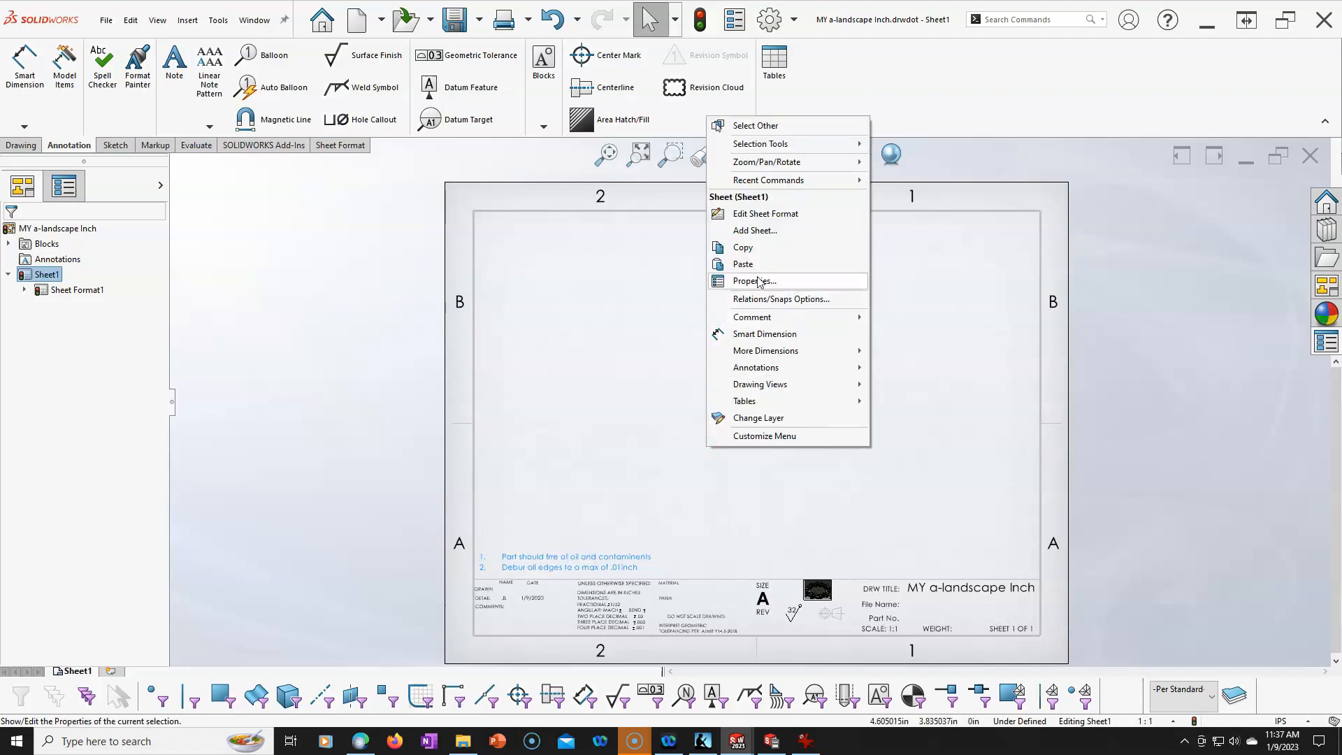
click(749, 214)
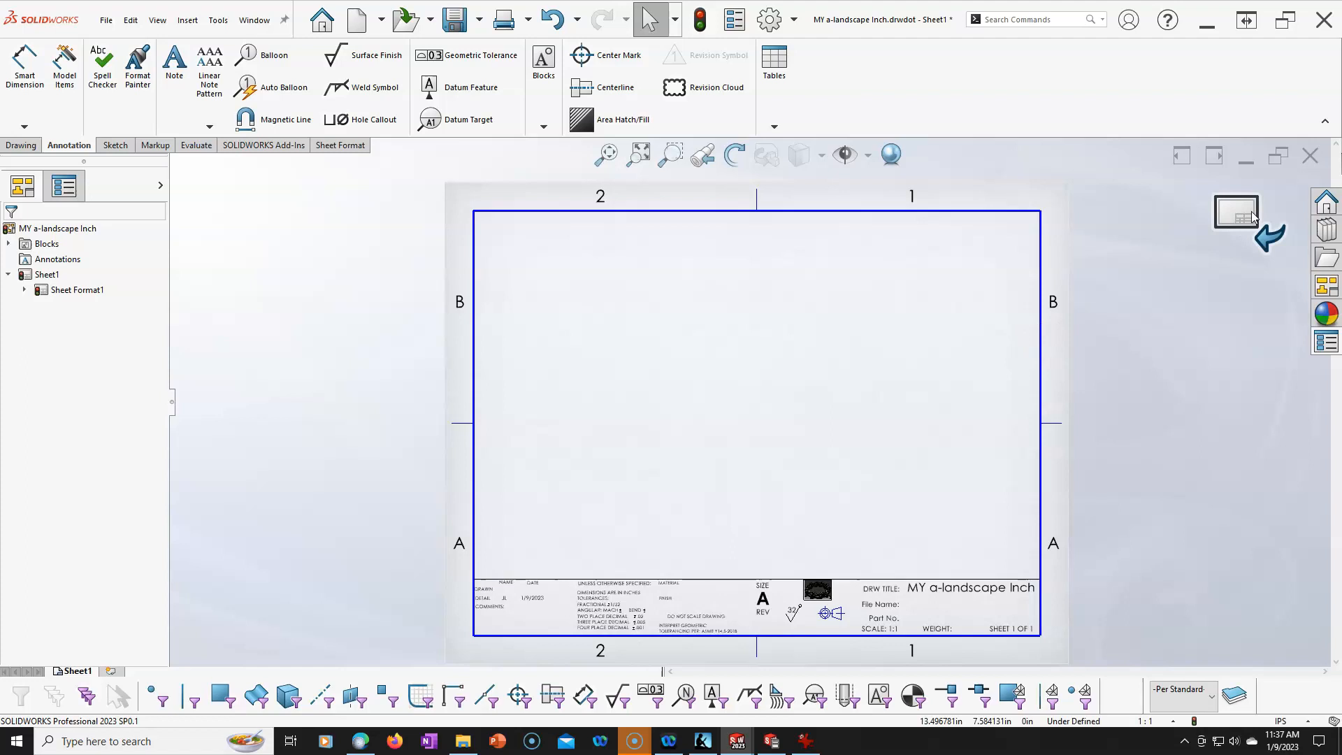
right_click(928, 296)
click(978, 393)
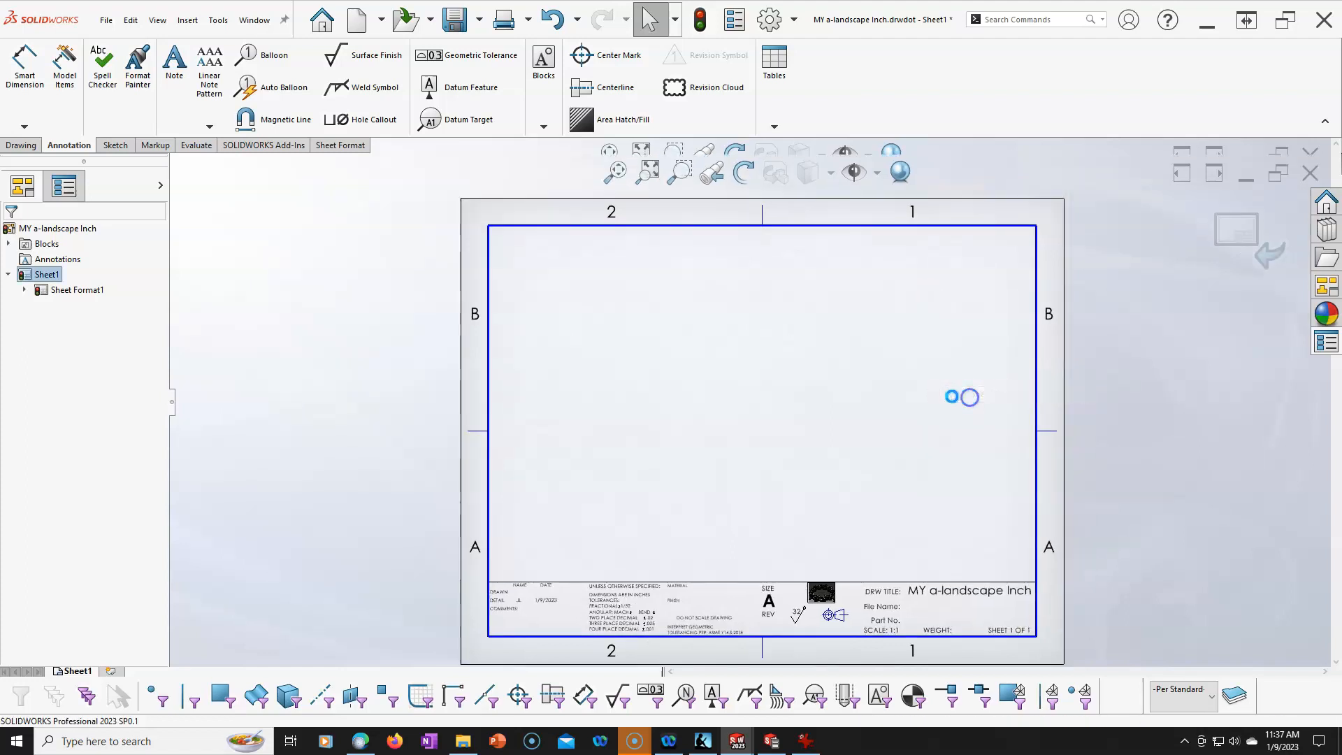
right_click(821, 333)
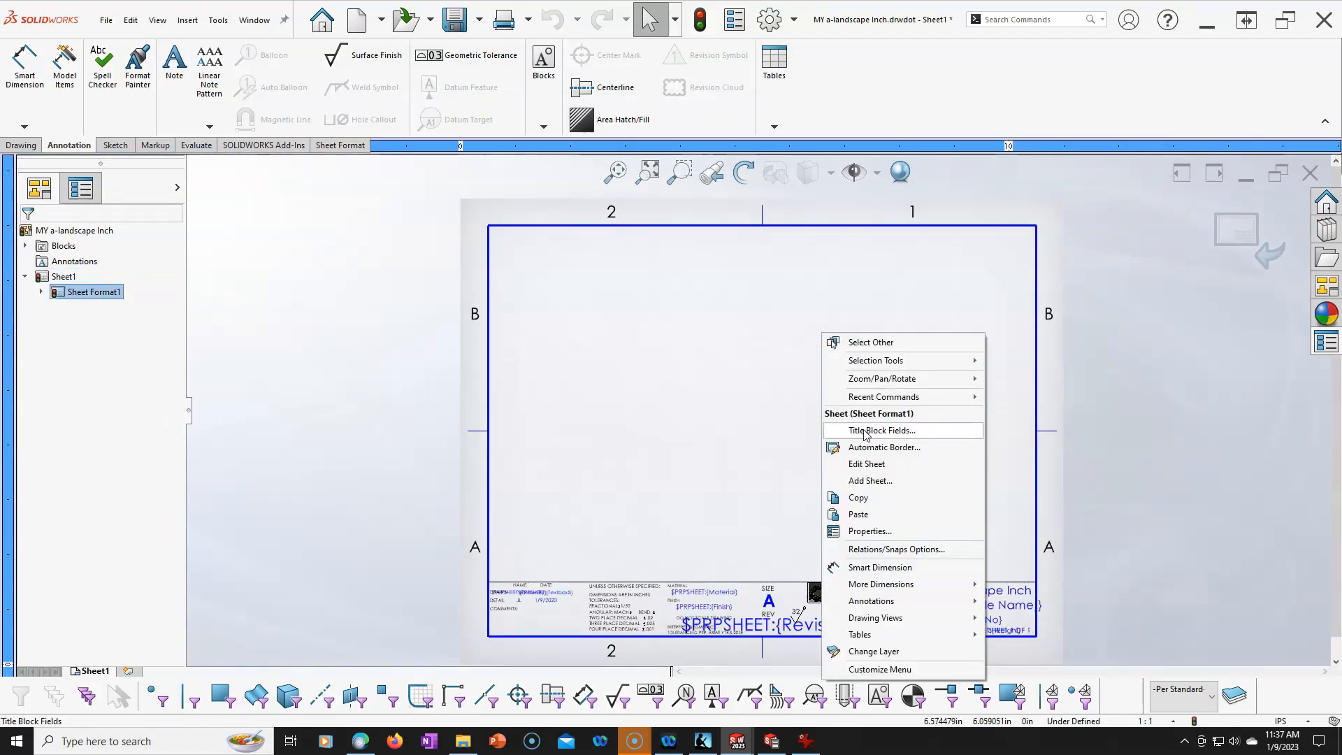
click(864, 463)
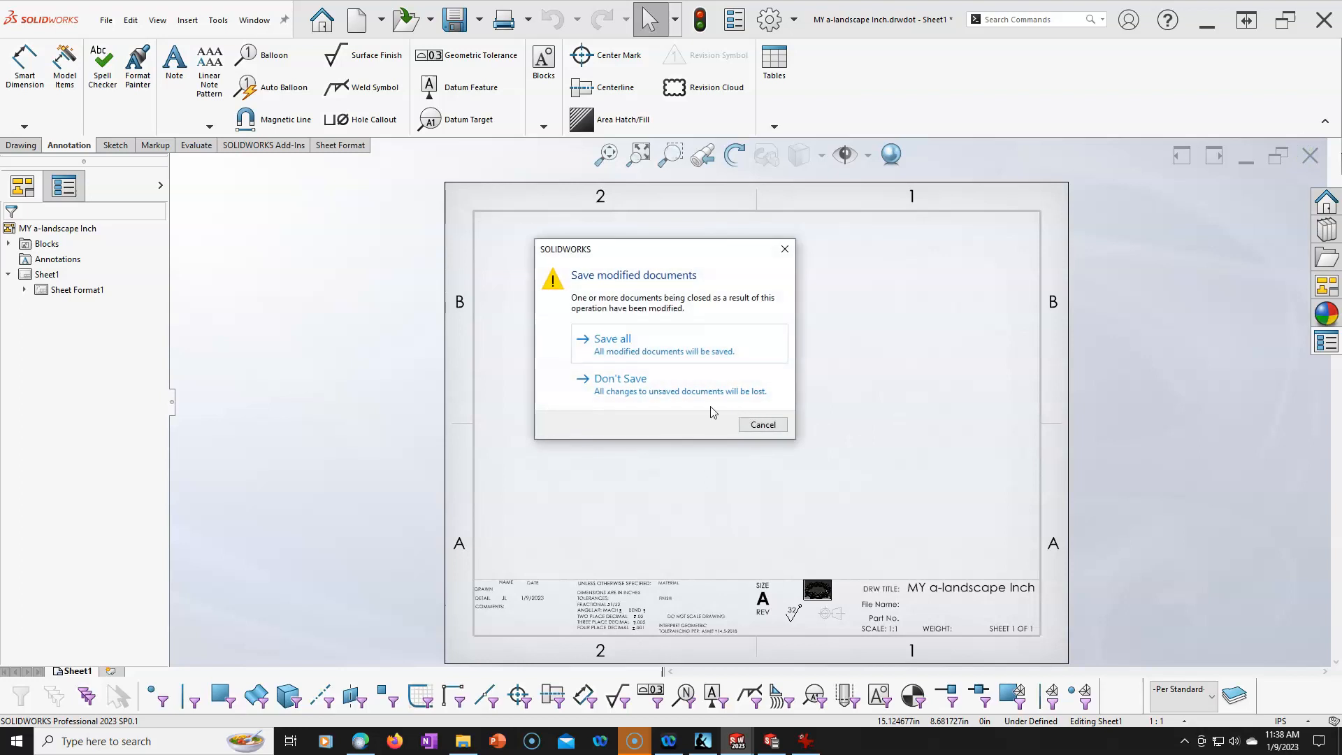
Step: Close the template without saving and start a new drawing from the MY a-landscape Inch template without inserting a model view
click(696, 395)
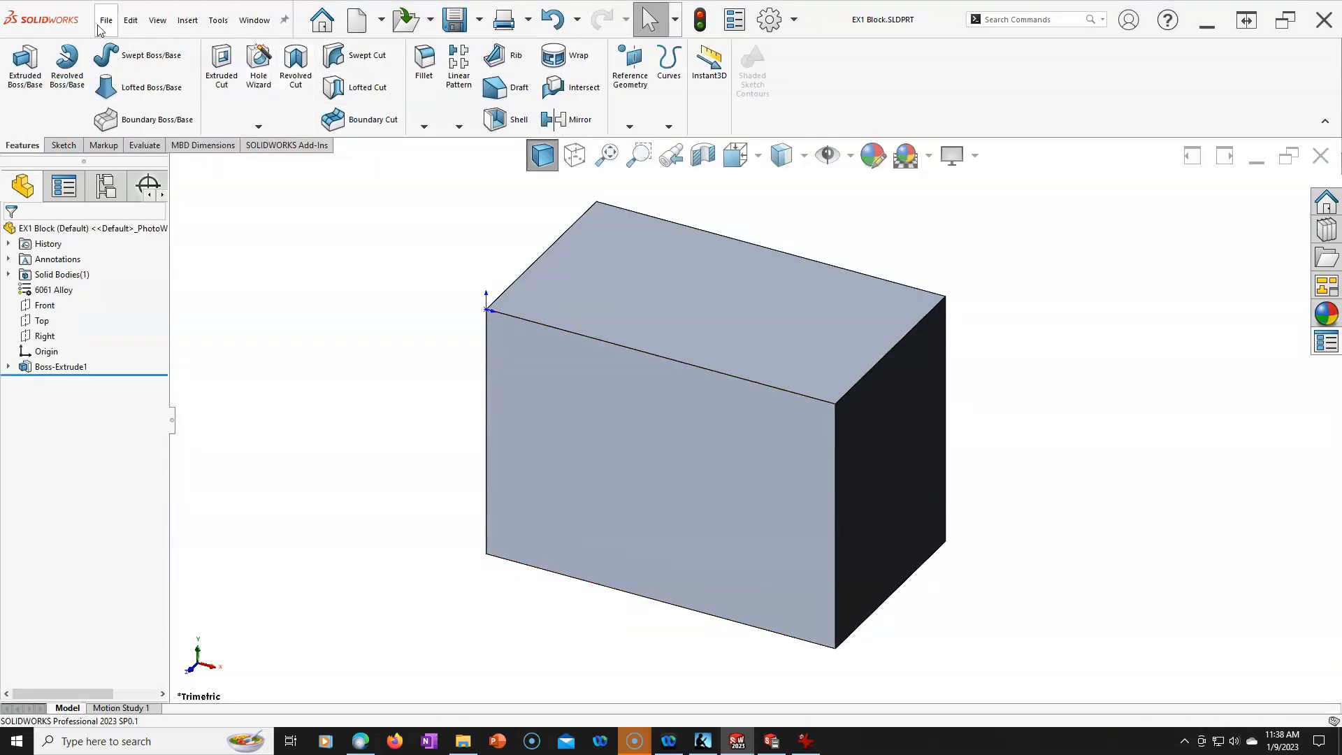
click(356, 20)
double_click(570, 132)
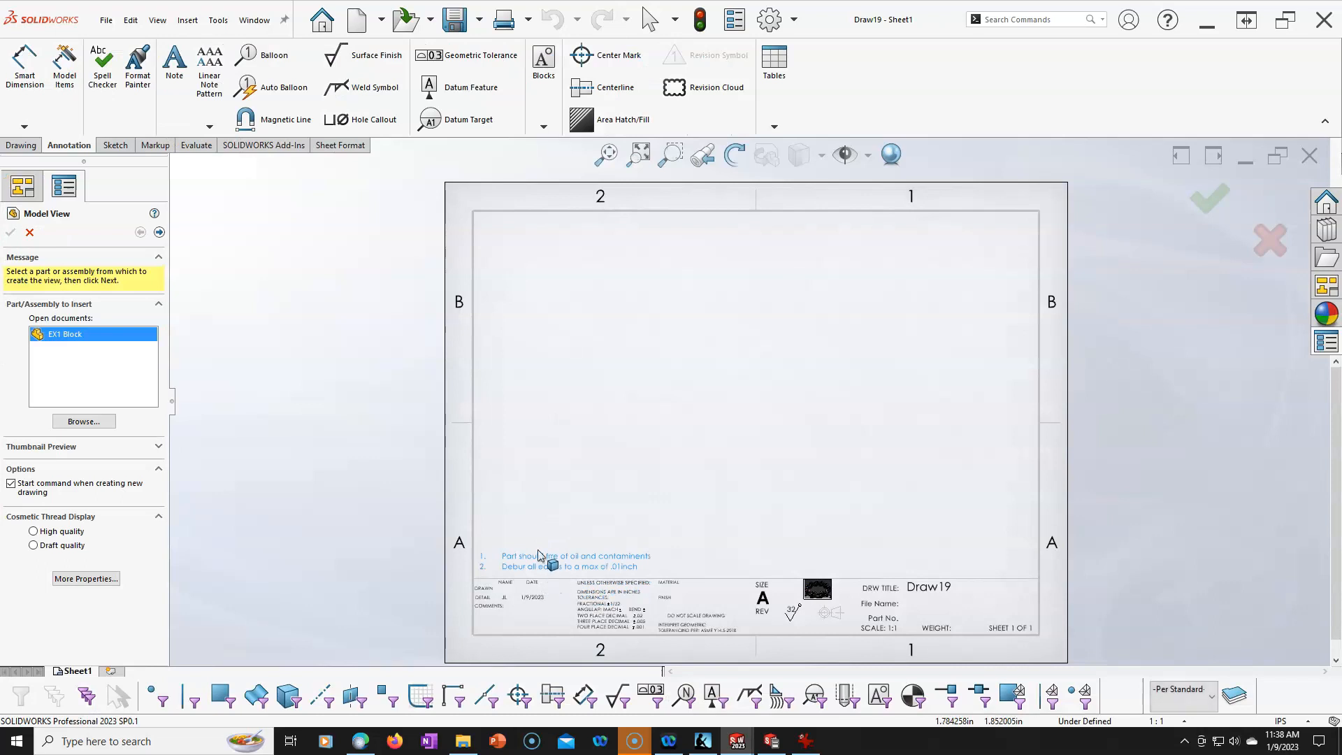
click(29, 232)
click(577, 559)
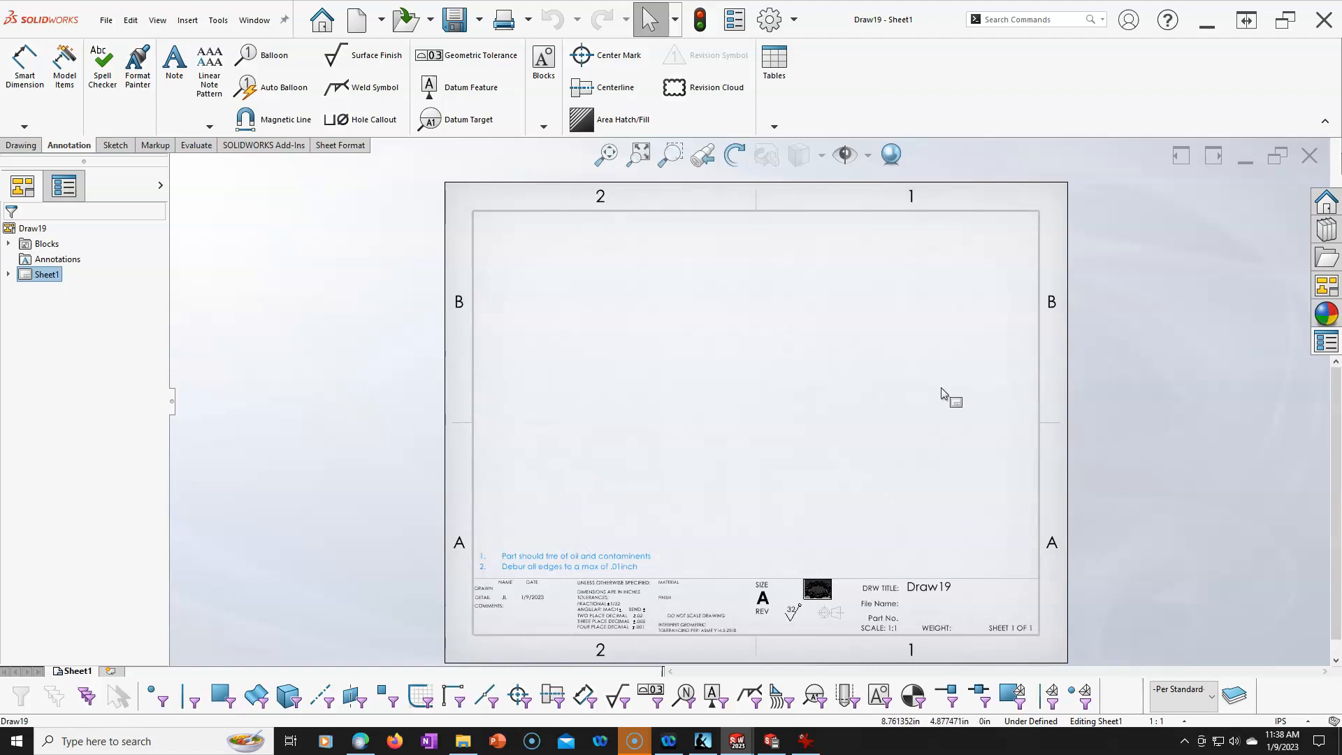
Step: In the document properties, assign the linear, angle and radius dimensions to the Dims layer
click(761, 8)
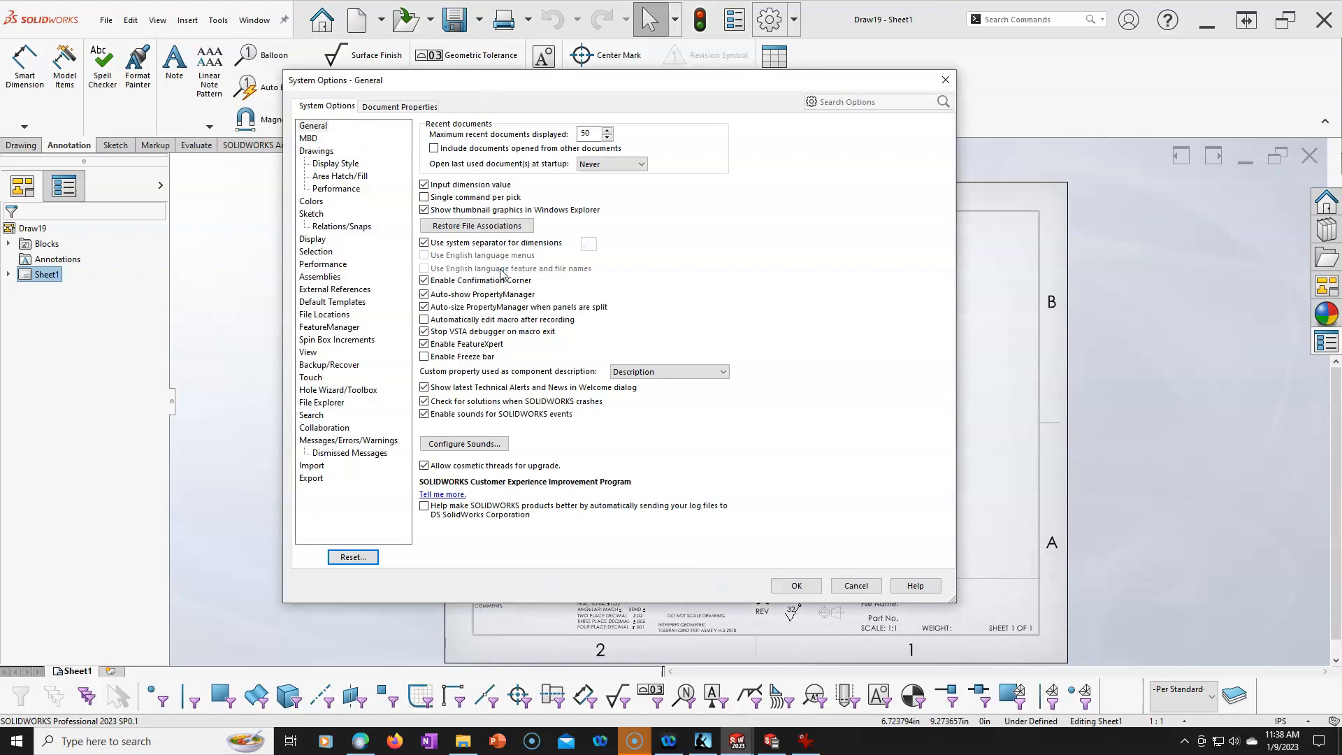
click(387, 106)
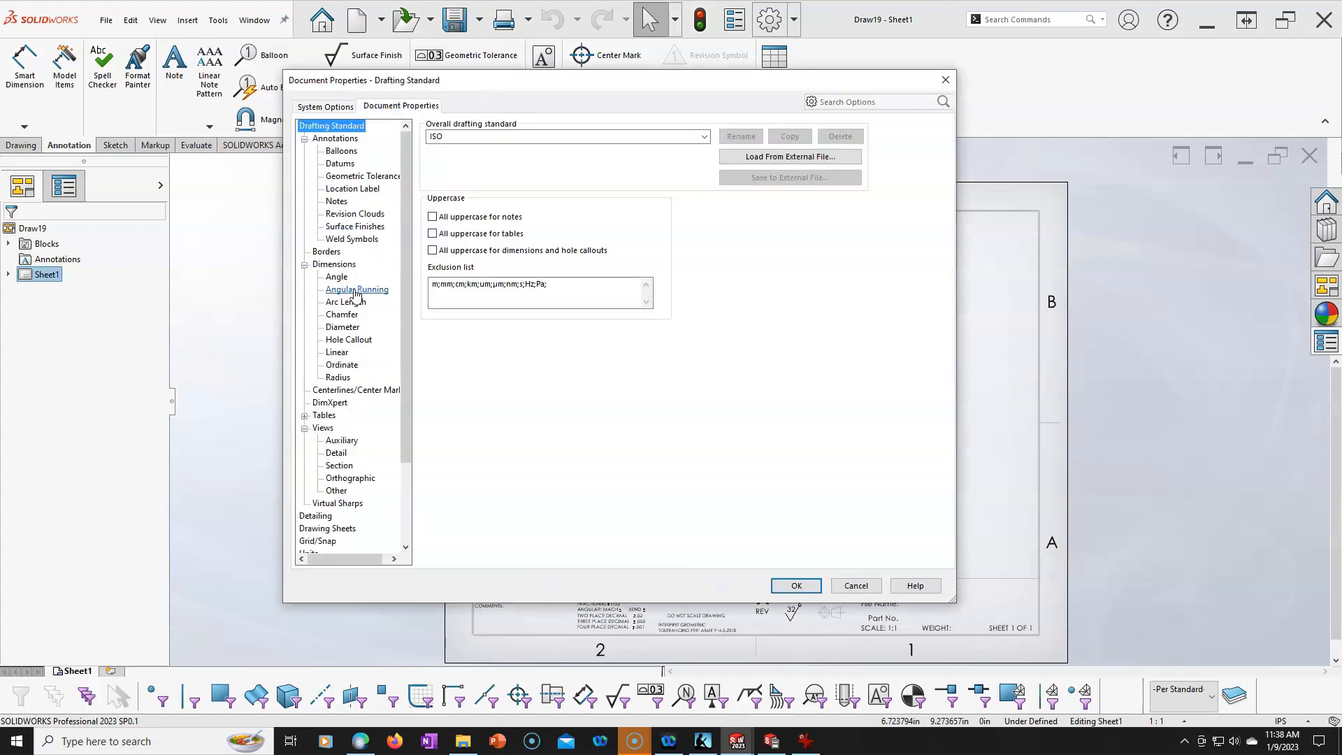
click(337, 352)
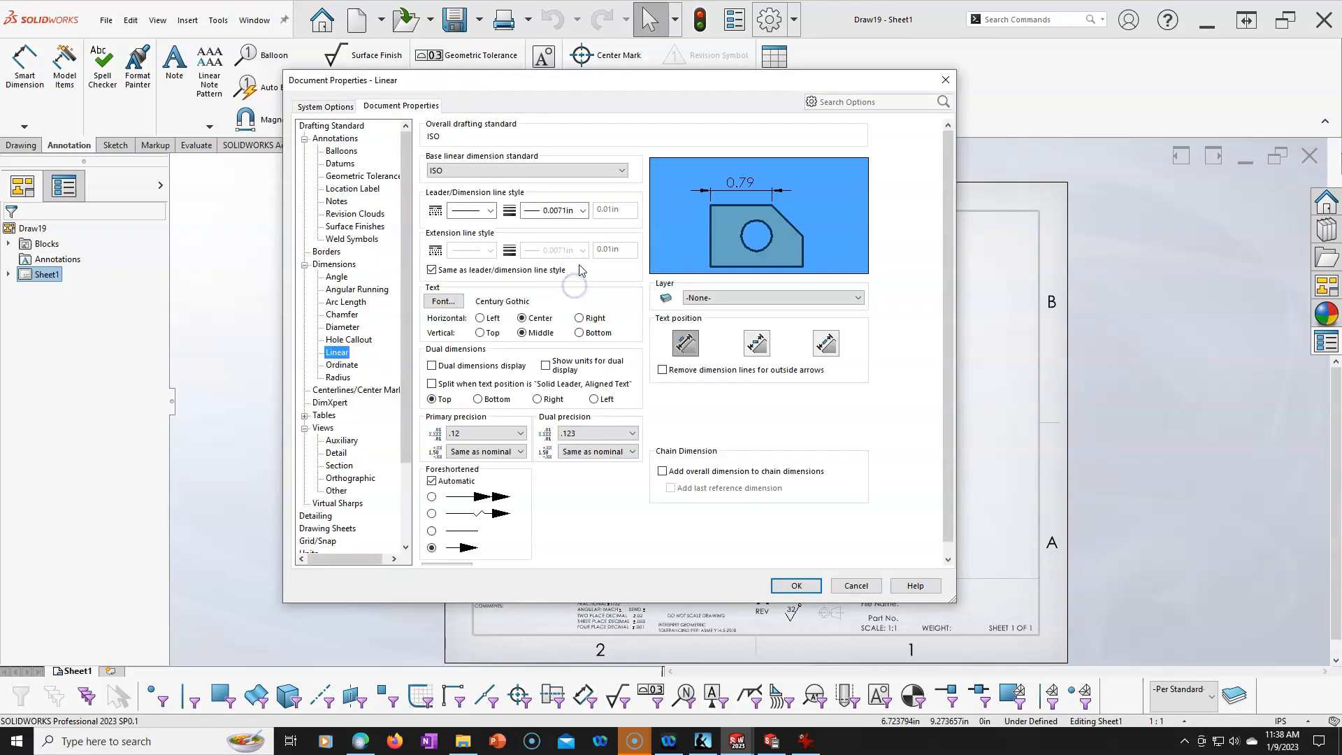
click(803, 297)
click(713, 326)
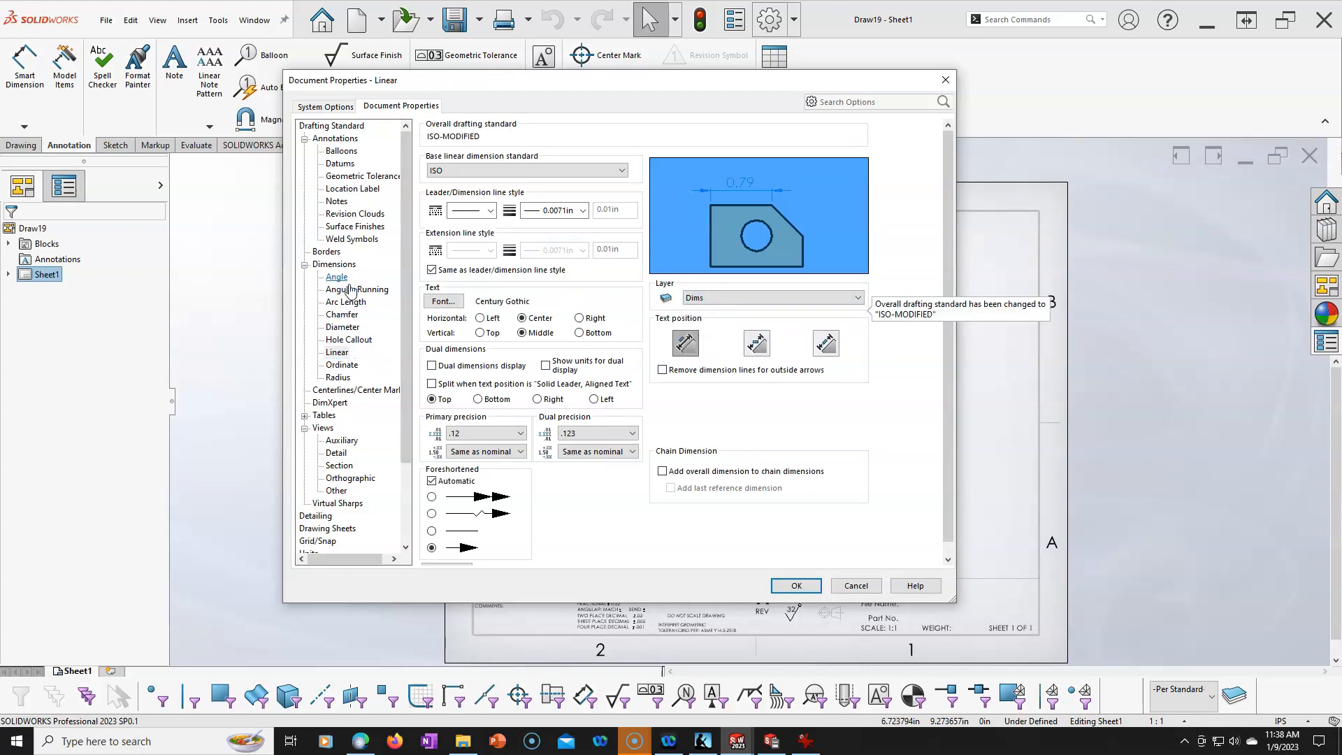
click(337, 277)
click(723, 304)
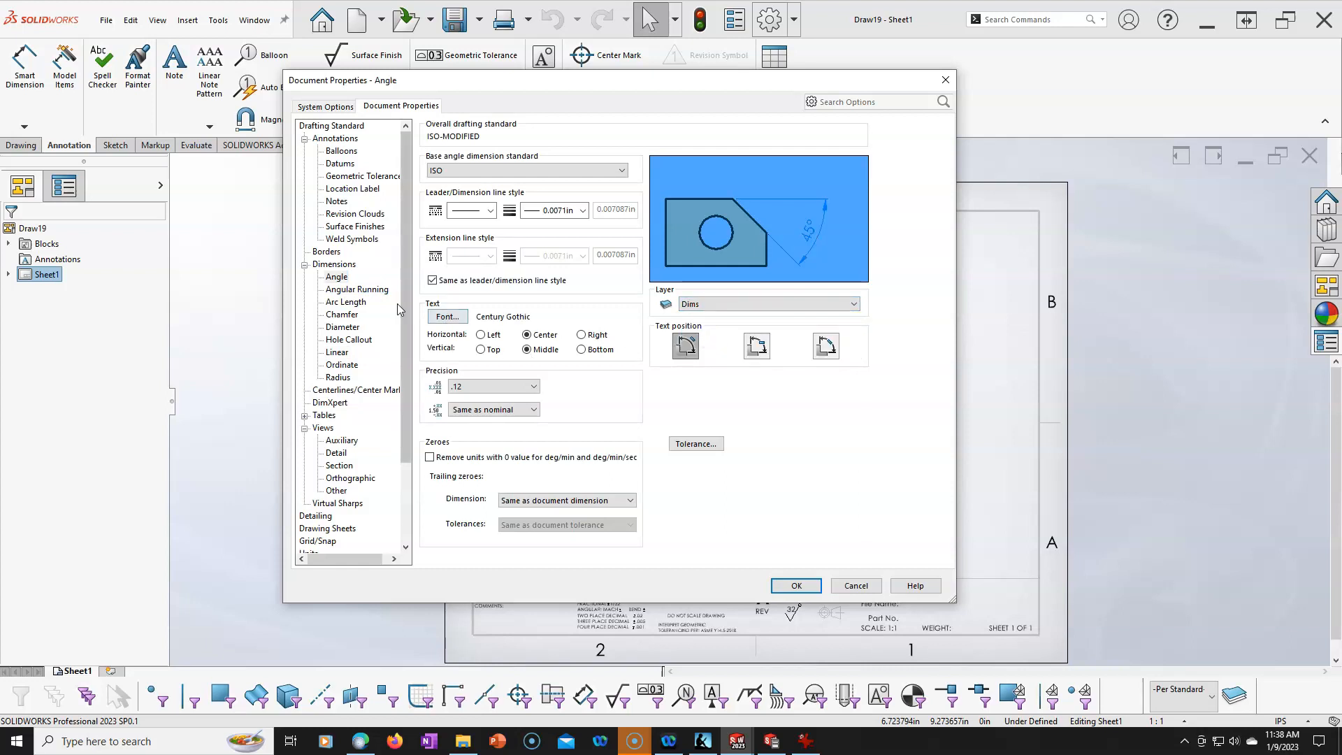
click(337, 377)
click(699, 304)
click(707, 334)
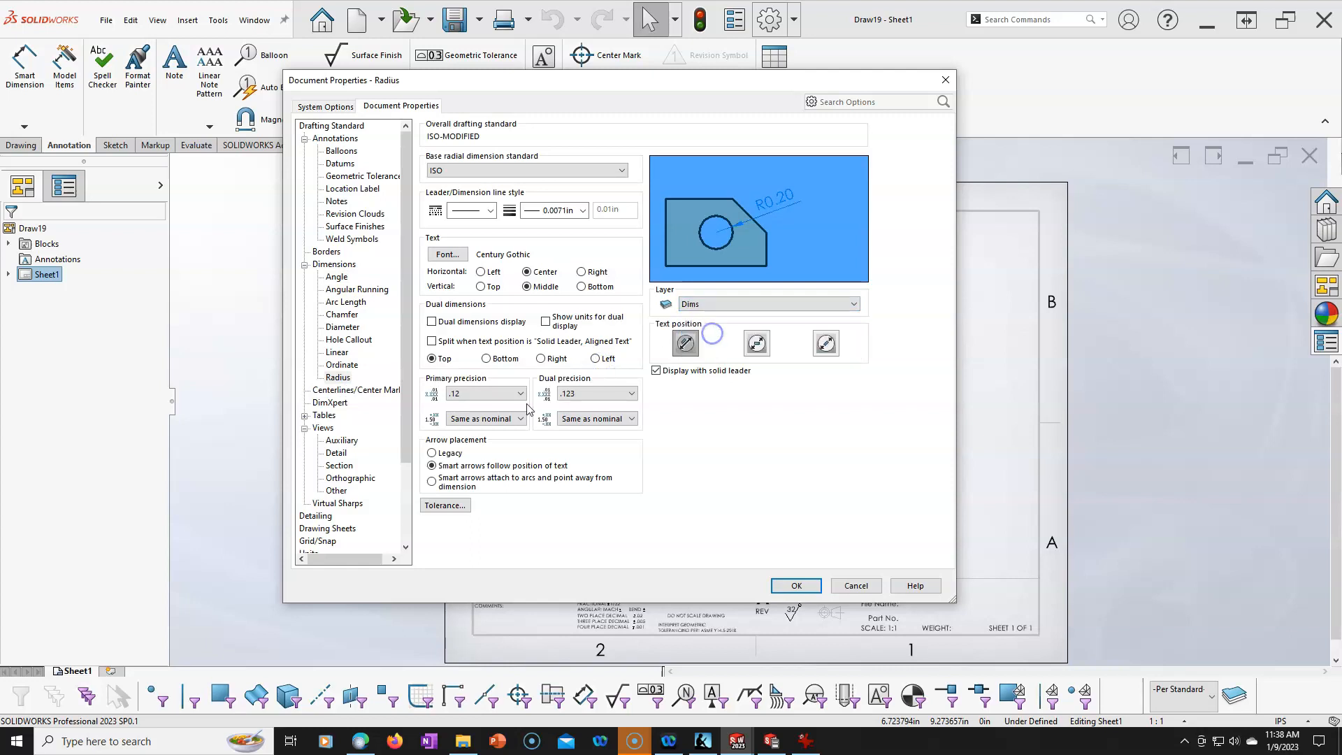
Step: Assign a layer to the centerlines and one to the center marks, and apply the document properties
click(345, 390)
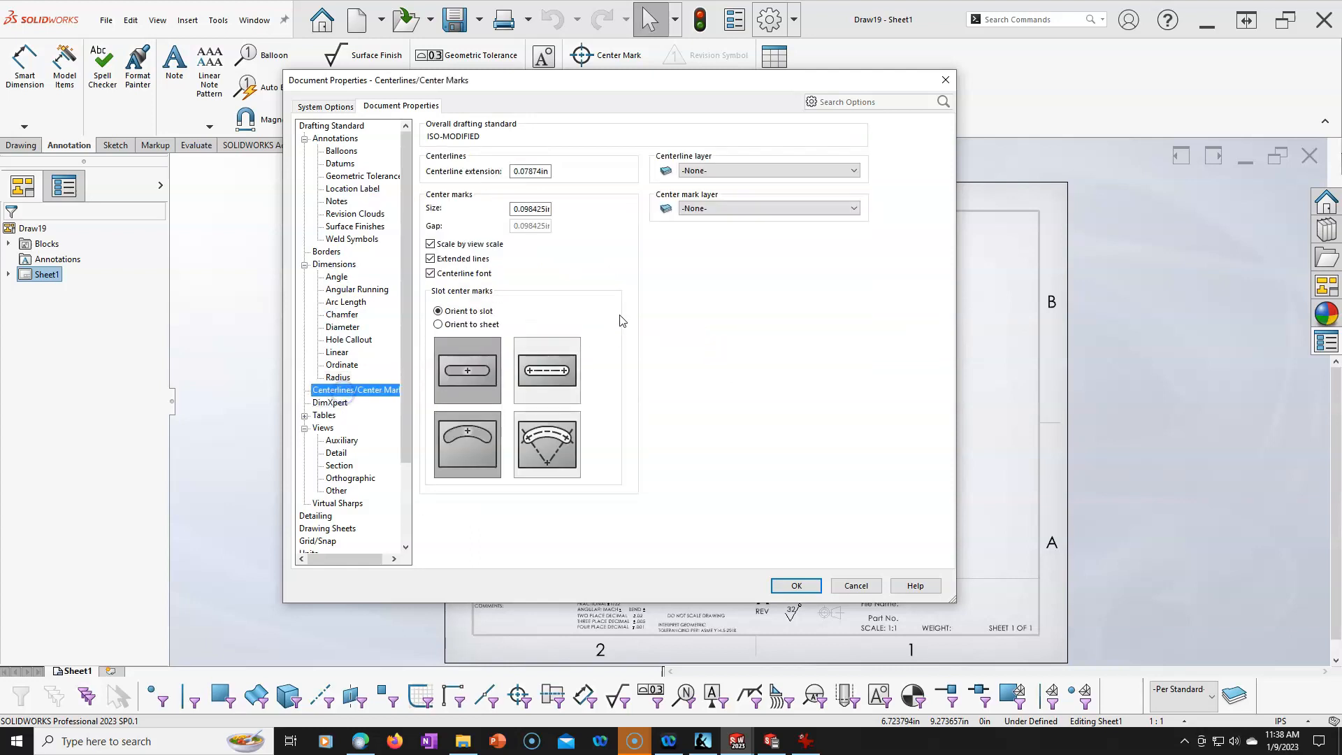
click(726, 170)
click(723, 210)
click(723, 208)
click(707, 246)
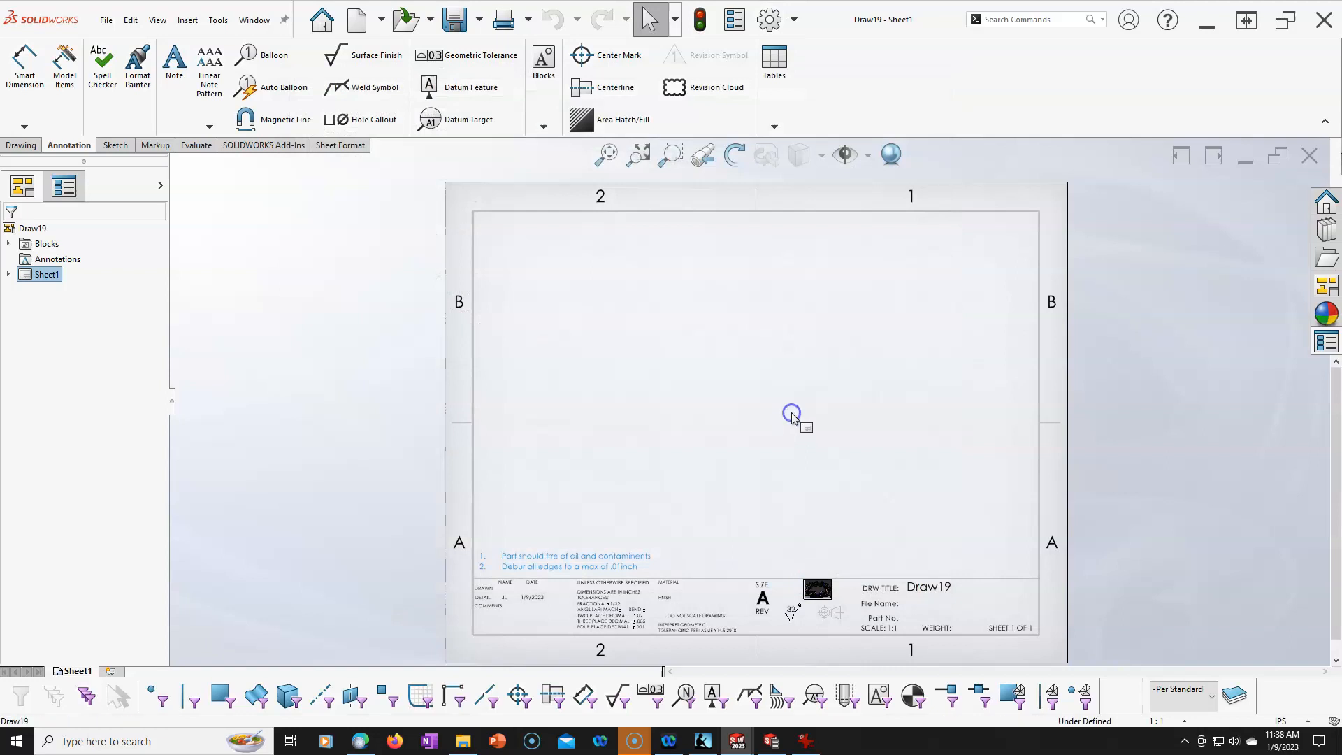
Step: Save the sheet format over the existing MY a - landscape.slddrt in the sheetformat folder
click(112, 25)
click(157, 162)
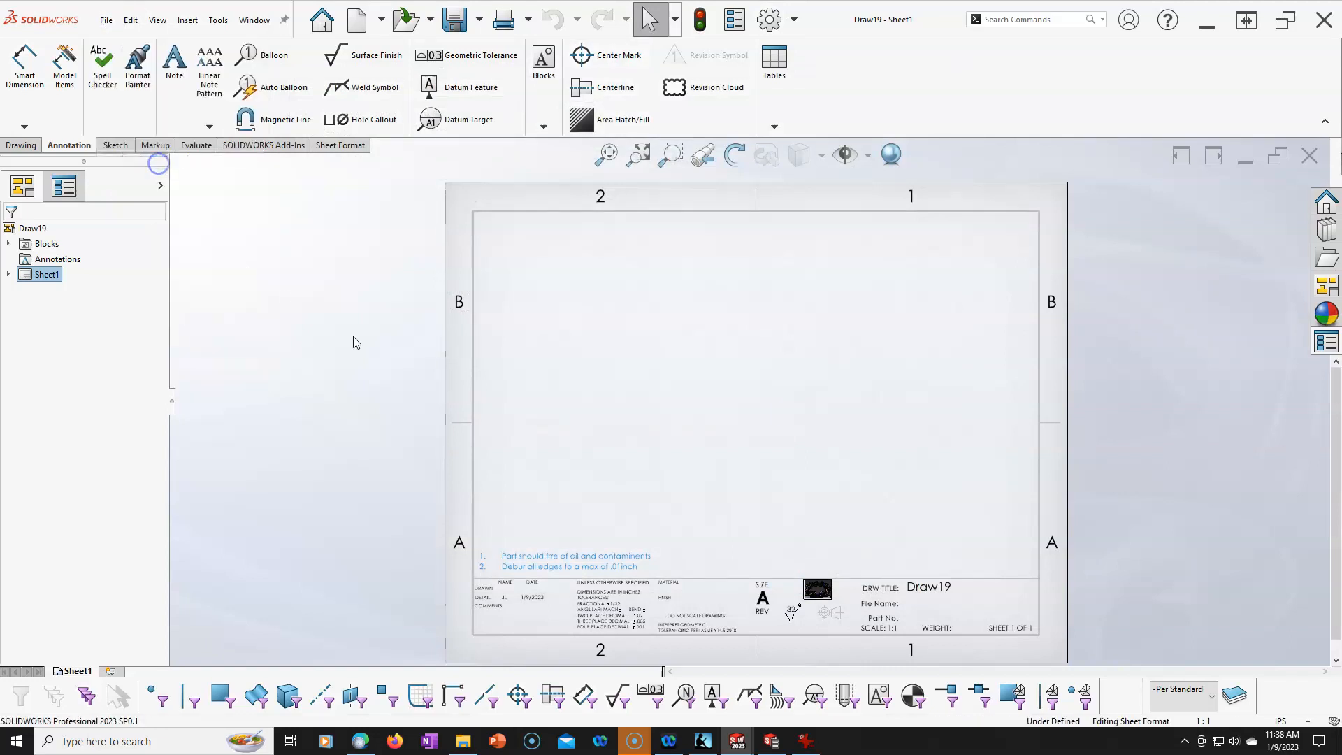
click(991, 539)
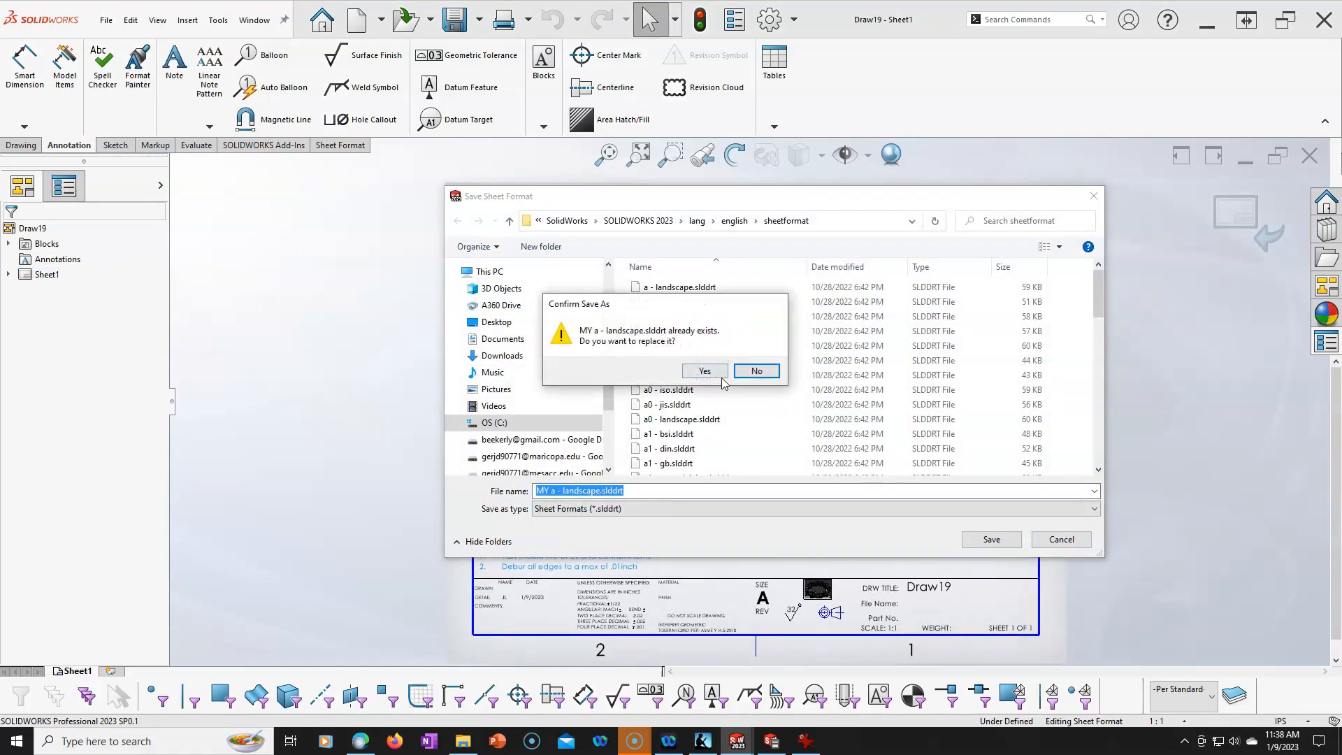
click(704, 370)
Step: Save the drawing as a Drawing Template over MY a-landscape Inch.DRWDOT to keep the updated document properties
click(130, 20)
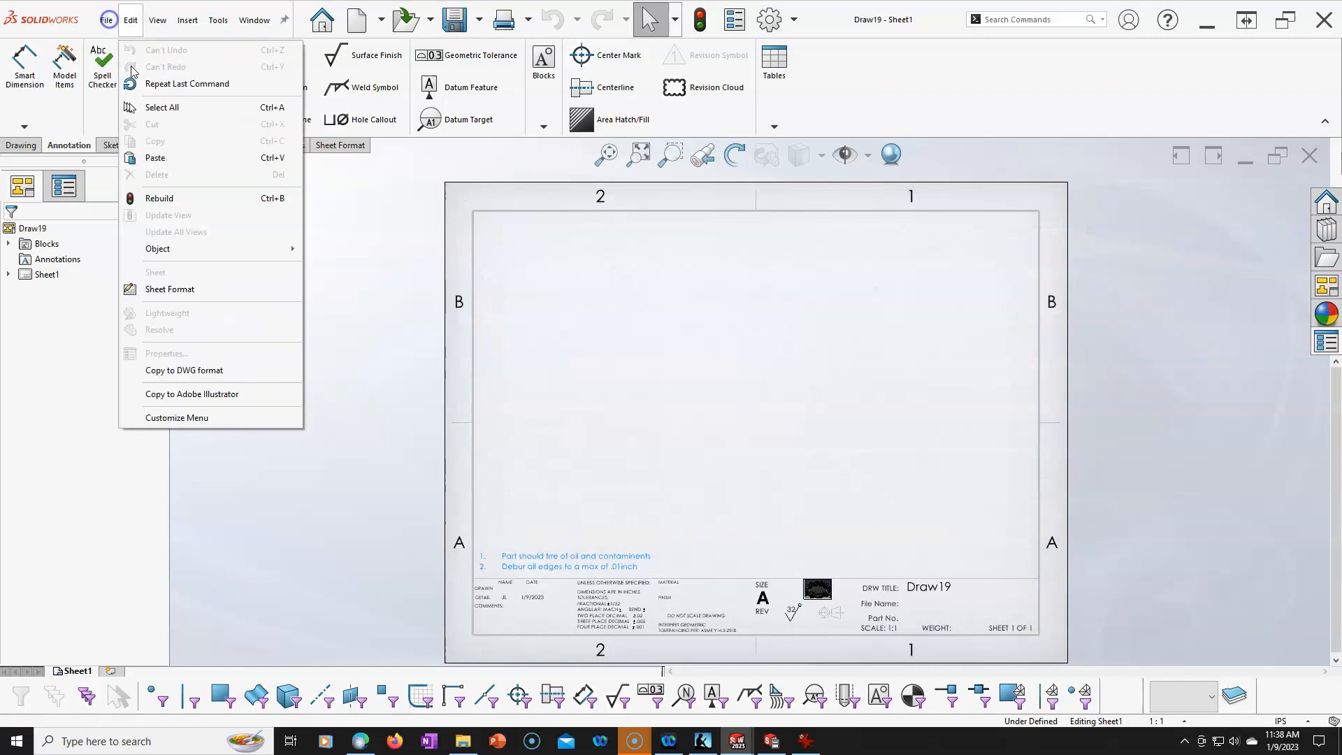
mouse_move(106, 20)
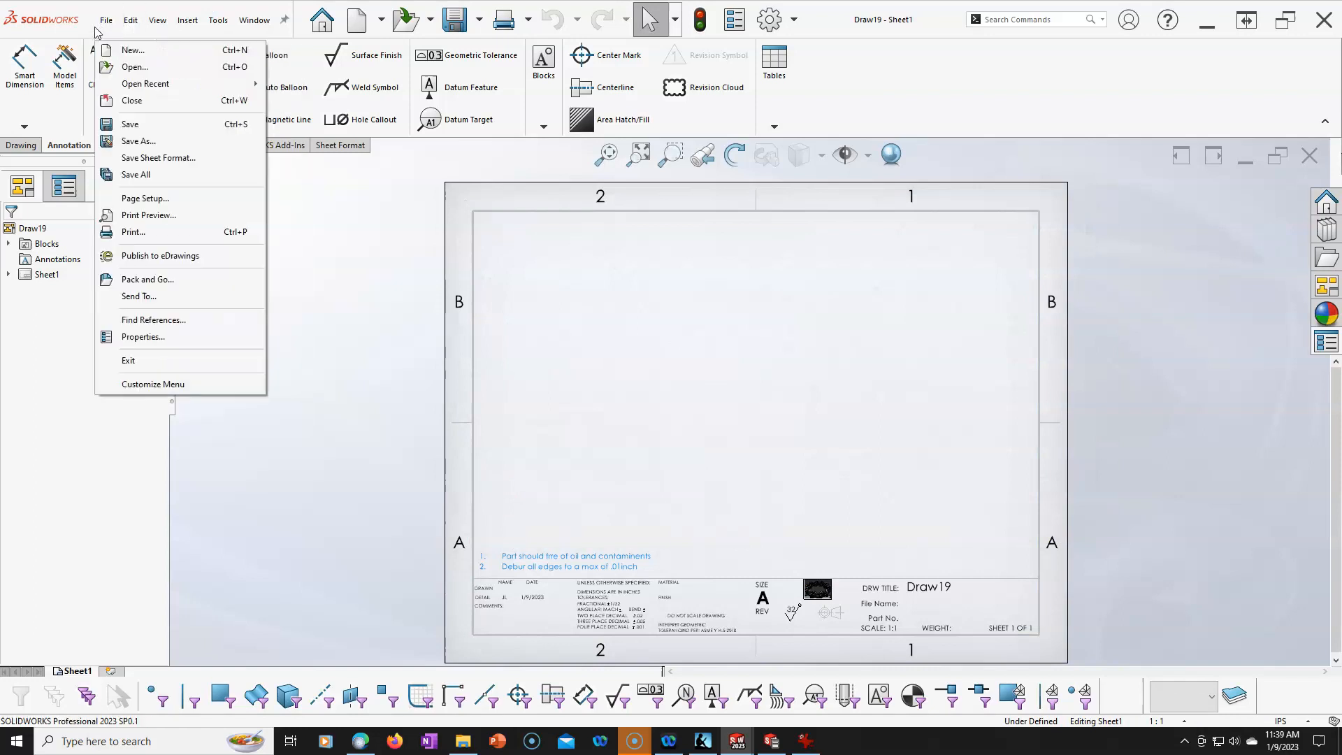
click(137, 142)
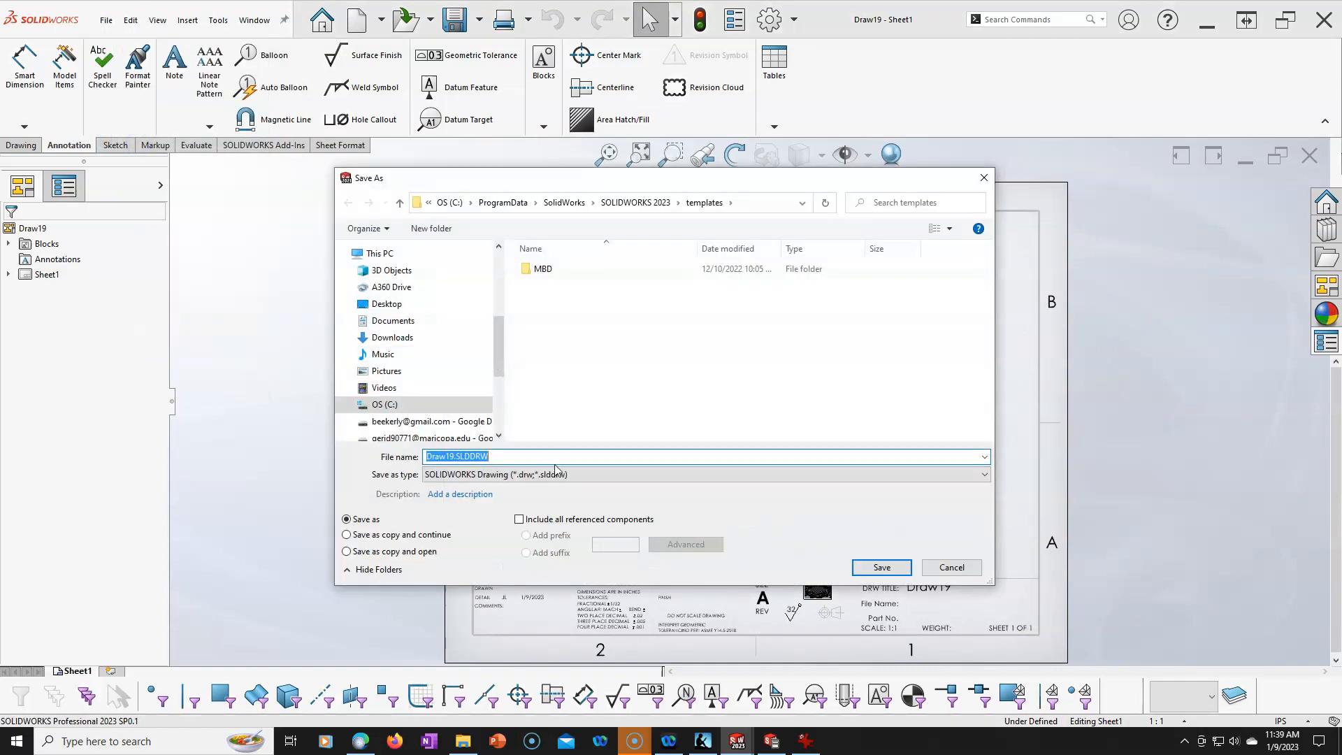
click(556, 473)
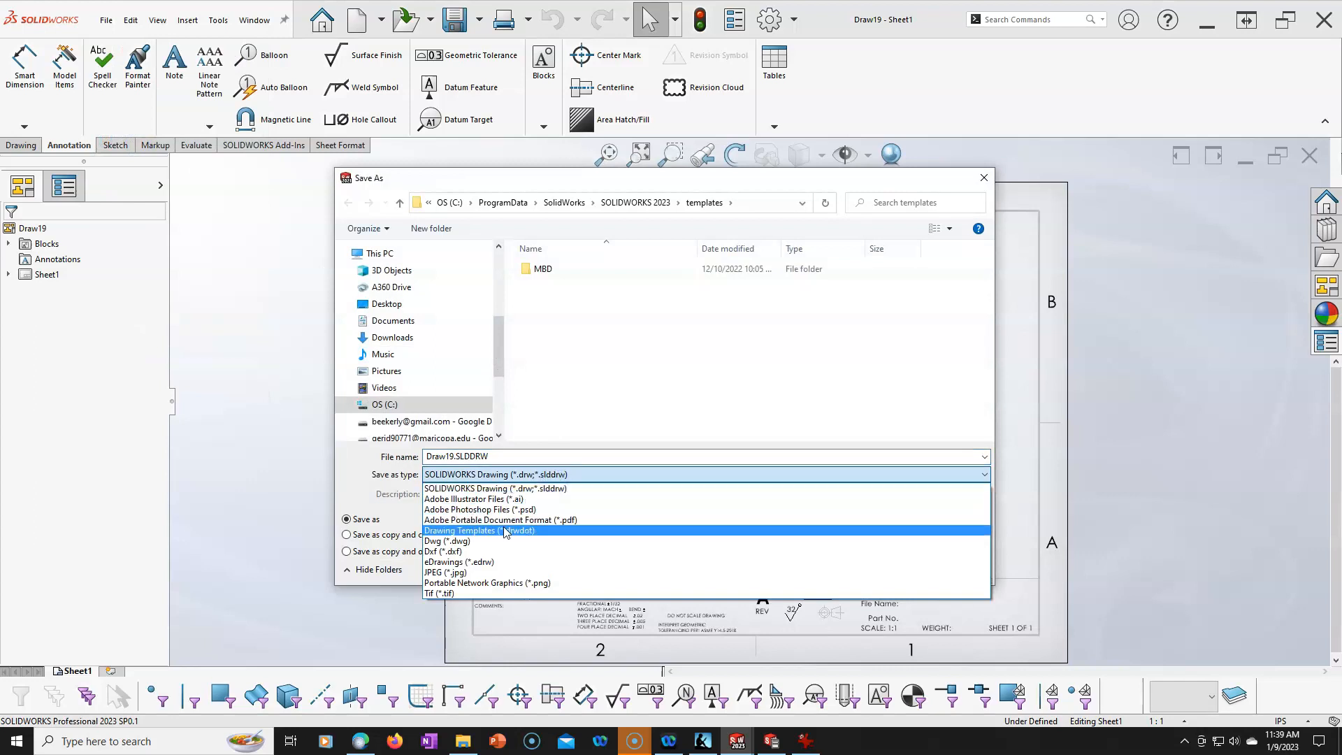
click(505, 531)
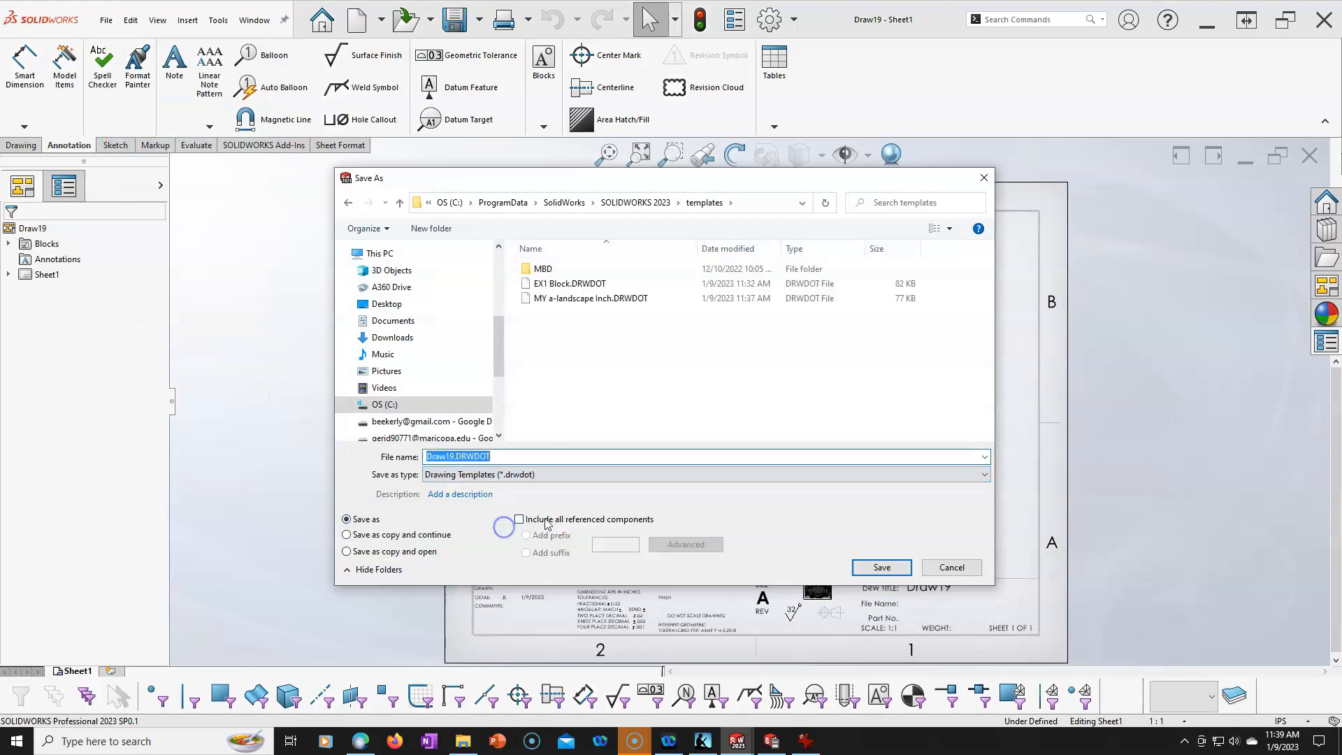
click(581, 298)
click(877, 568)
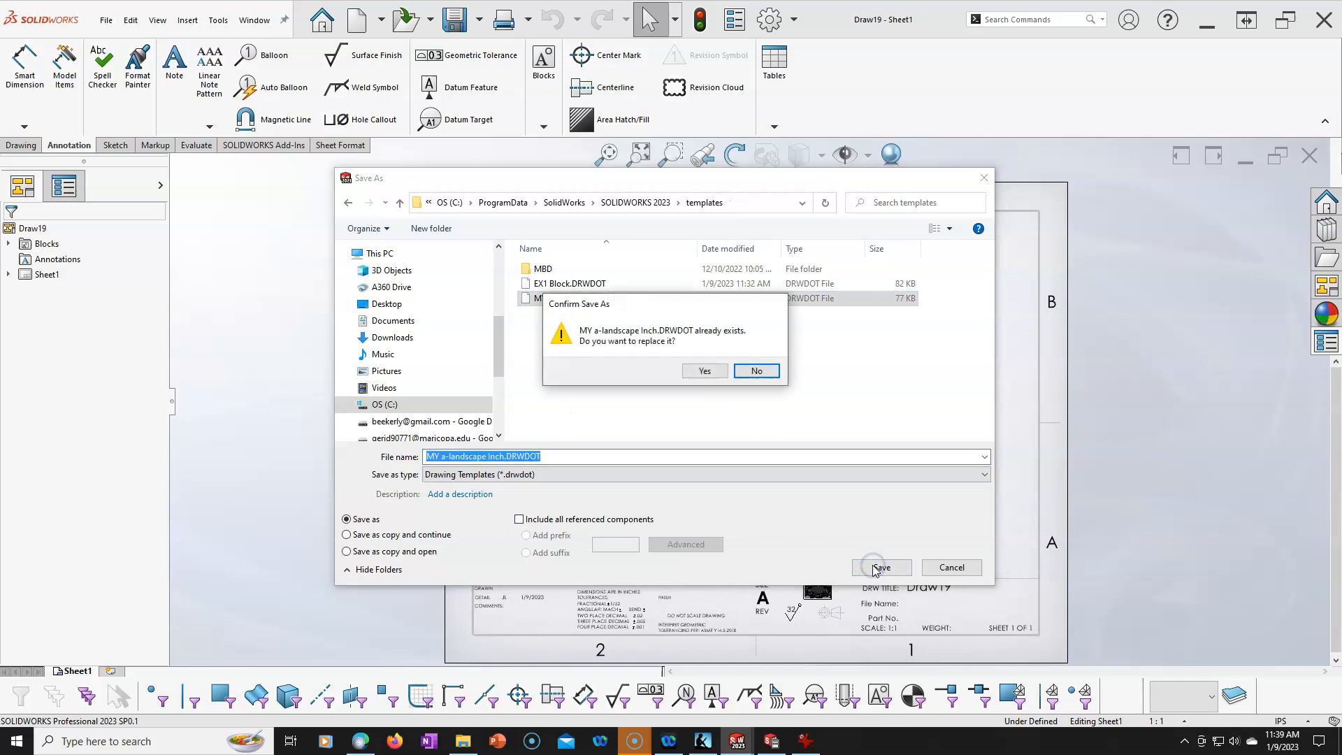
click(704, 370)
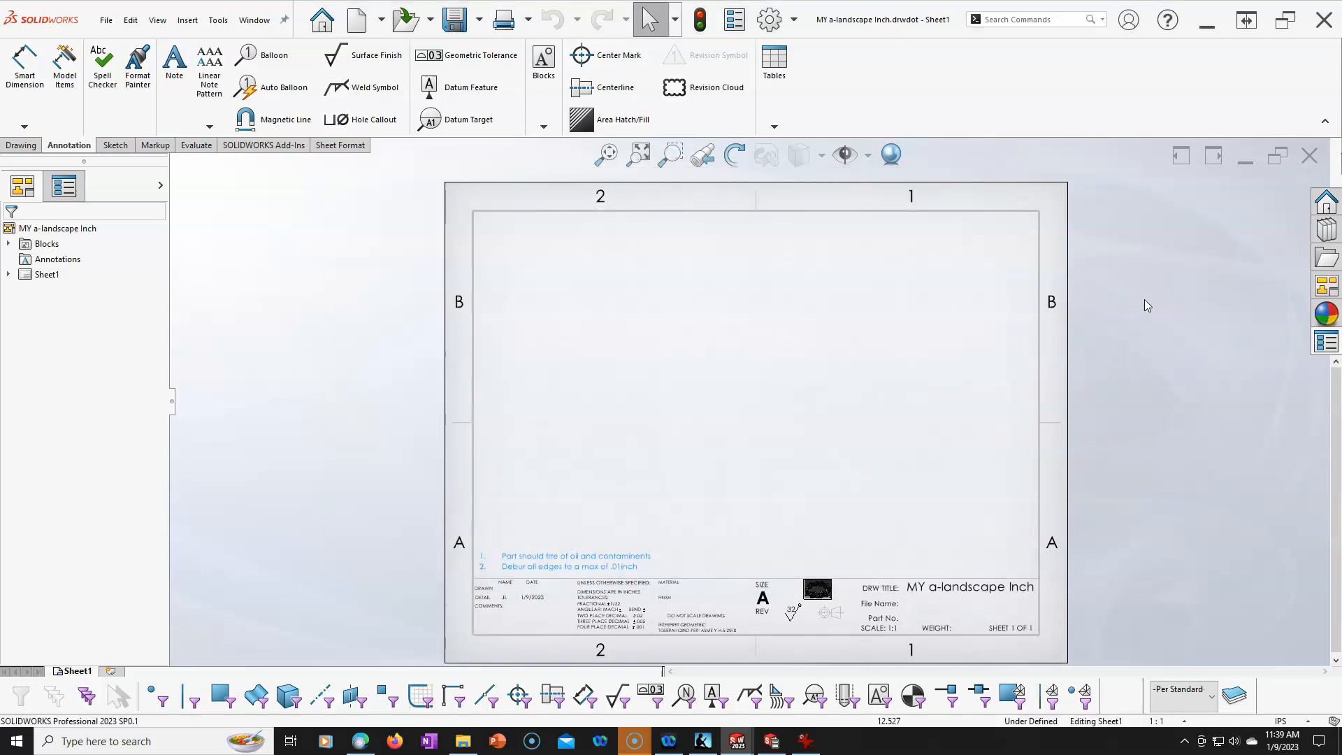
Step: Close the saved template and create a new drawing from MY a-landscape Inch, cancelling the model view insertion
click(1305, 159)
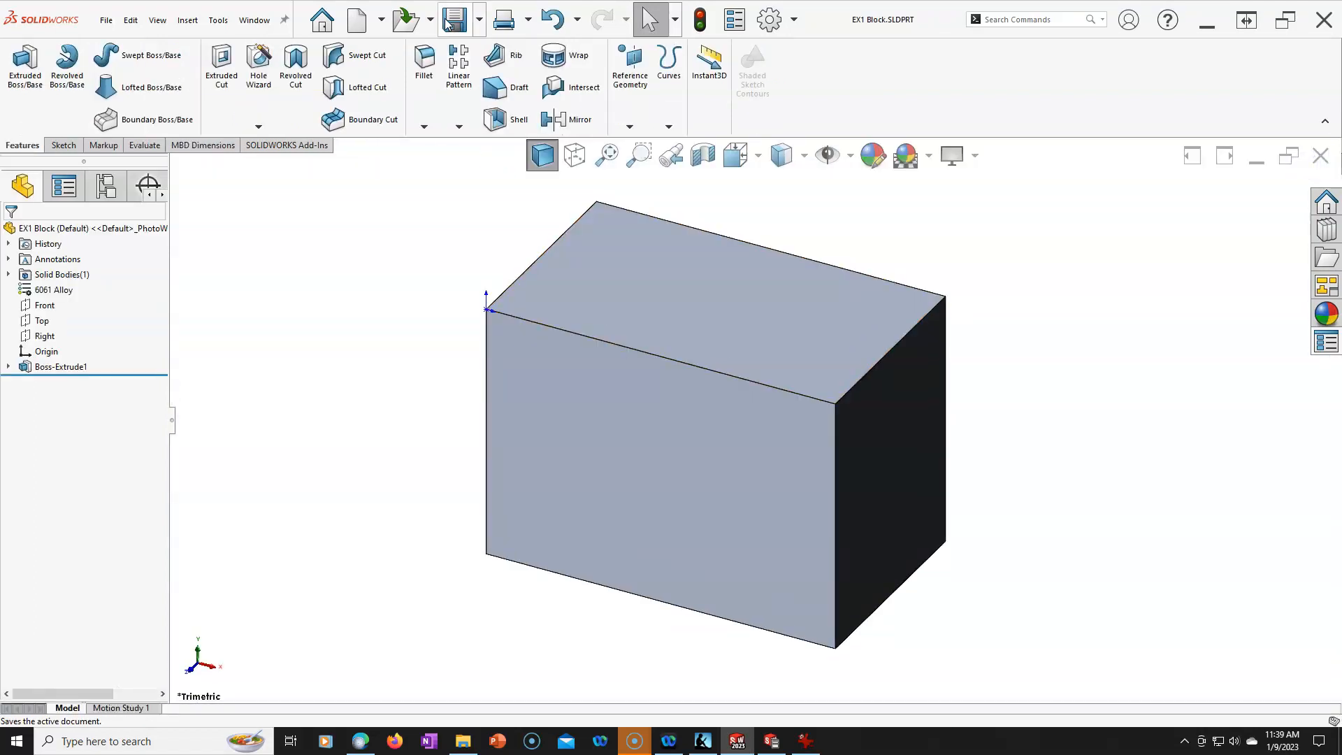
click(362, 18)
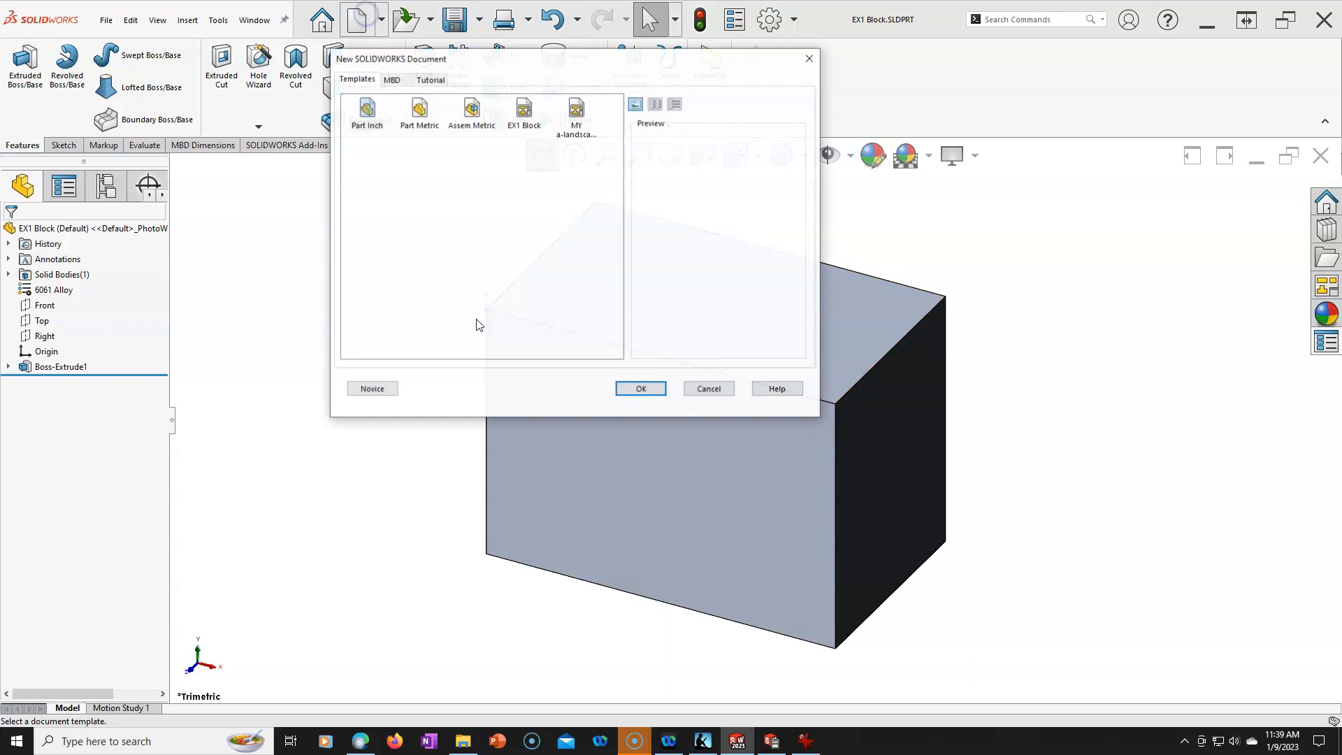
double_click(576, 111)
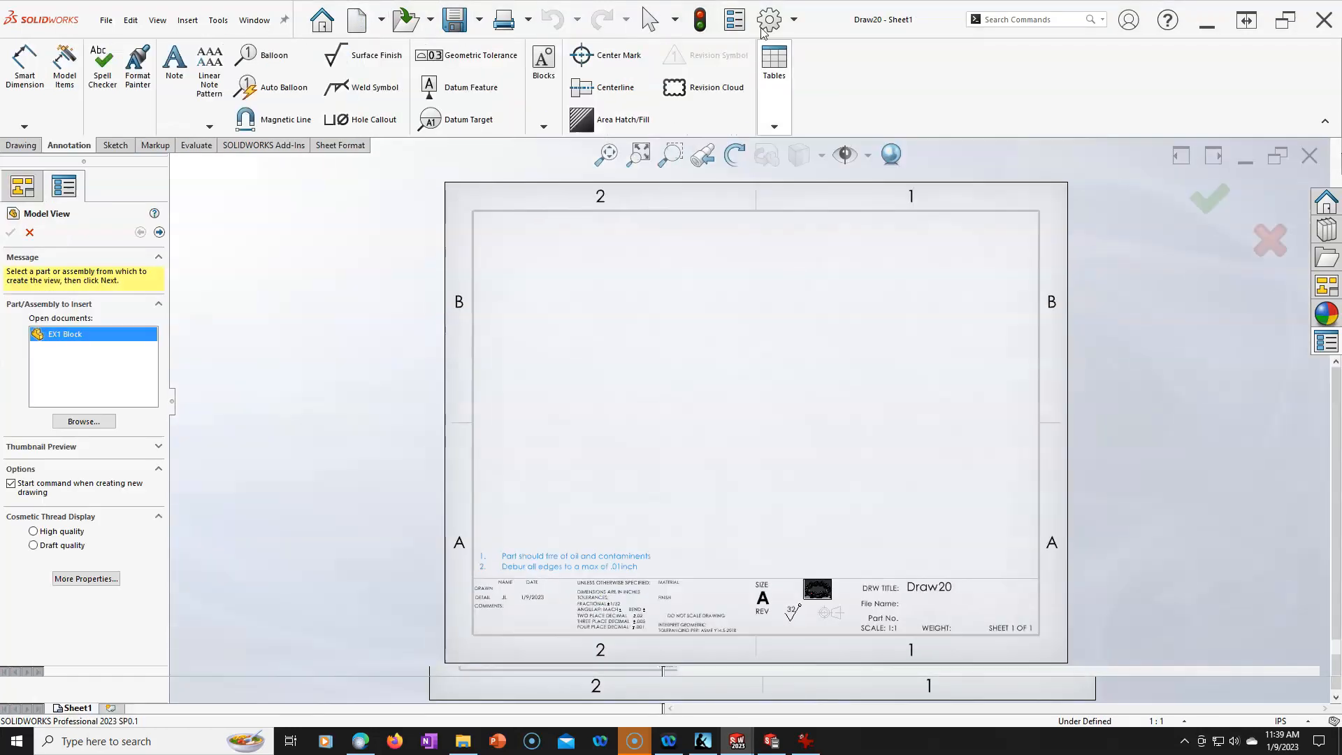
click(29, 232)
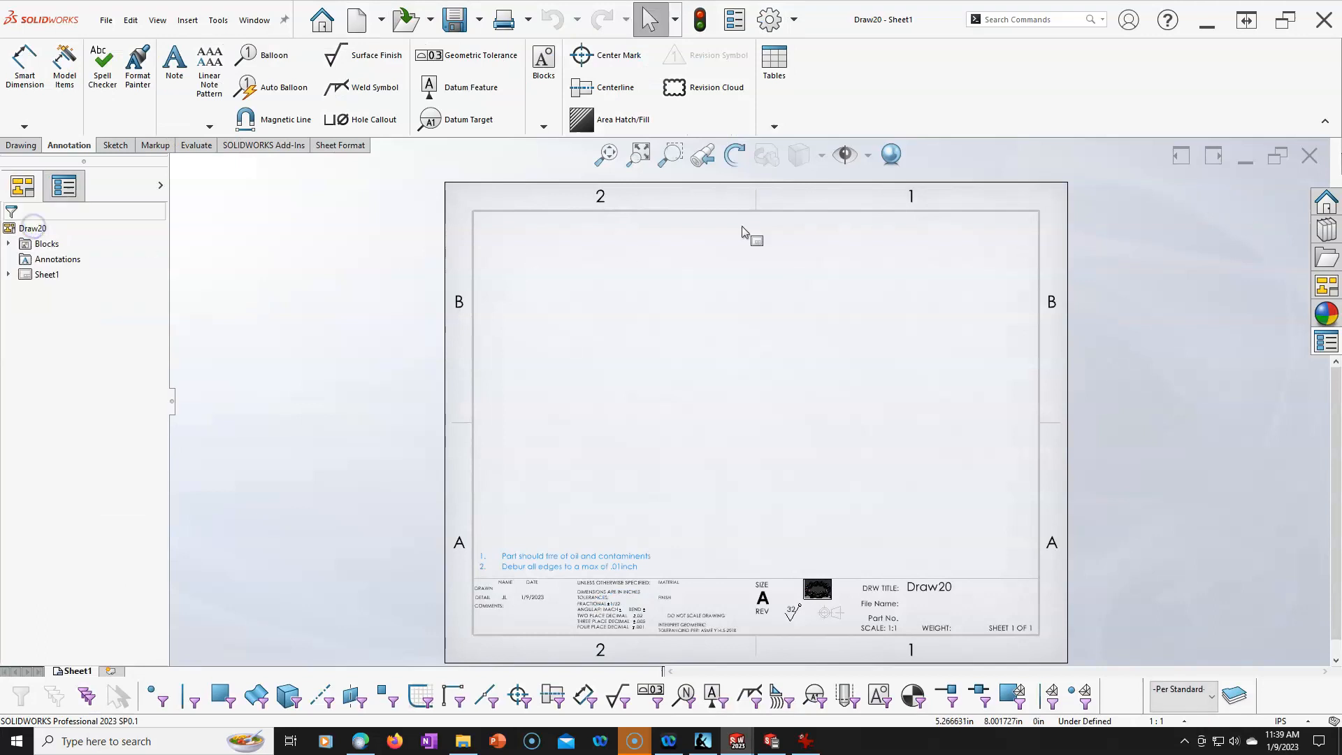
Step: Check the layer assigned to linear dimensions in the document properties of the new drawing
click(774, 23)
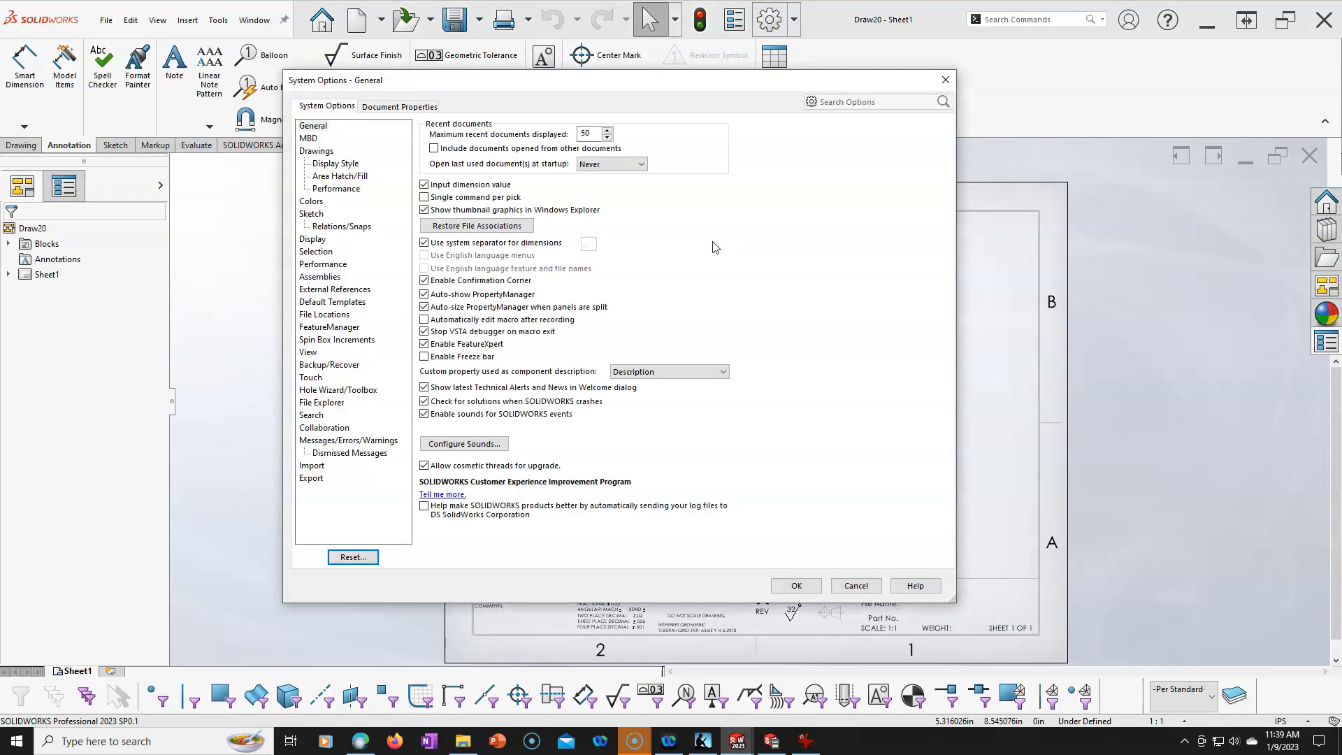
click(400, 106)
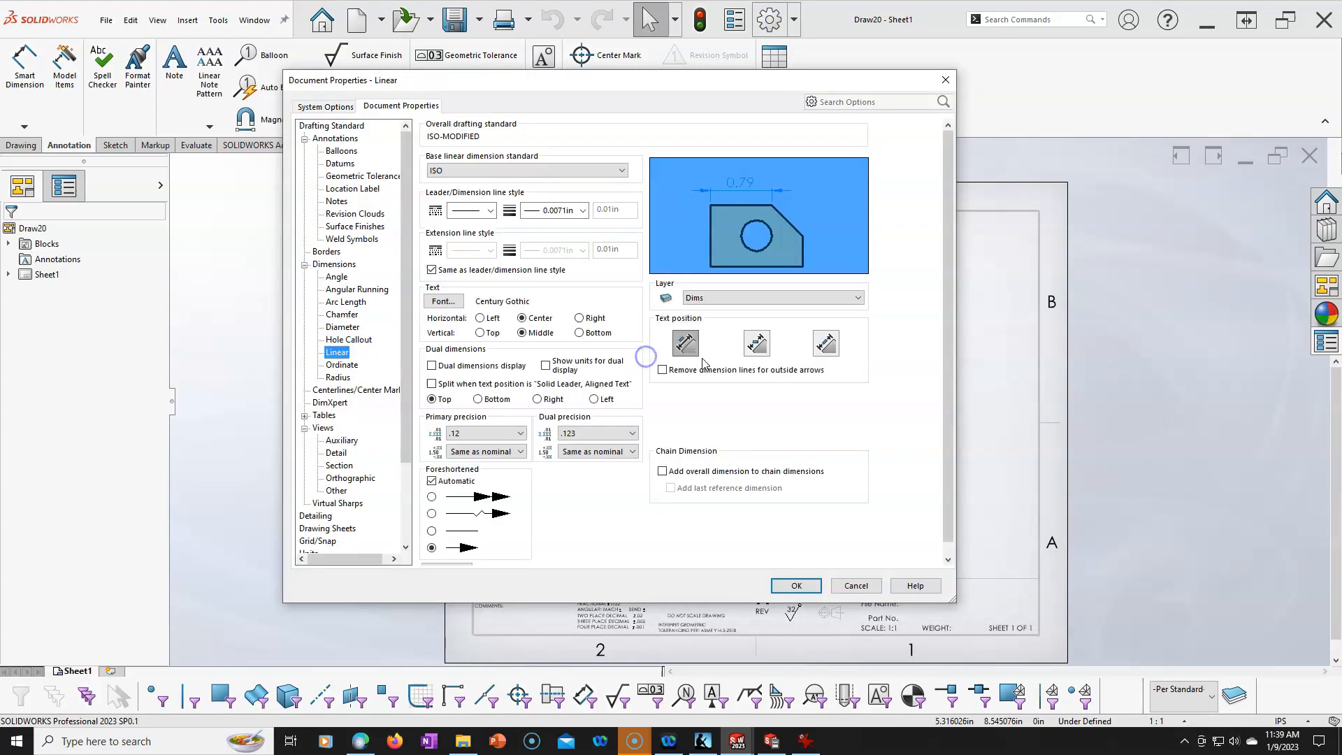
click(834, 585)
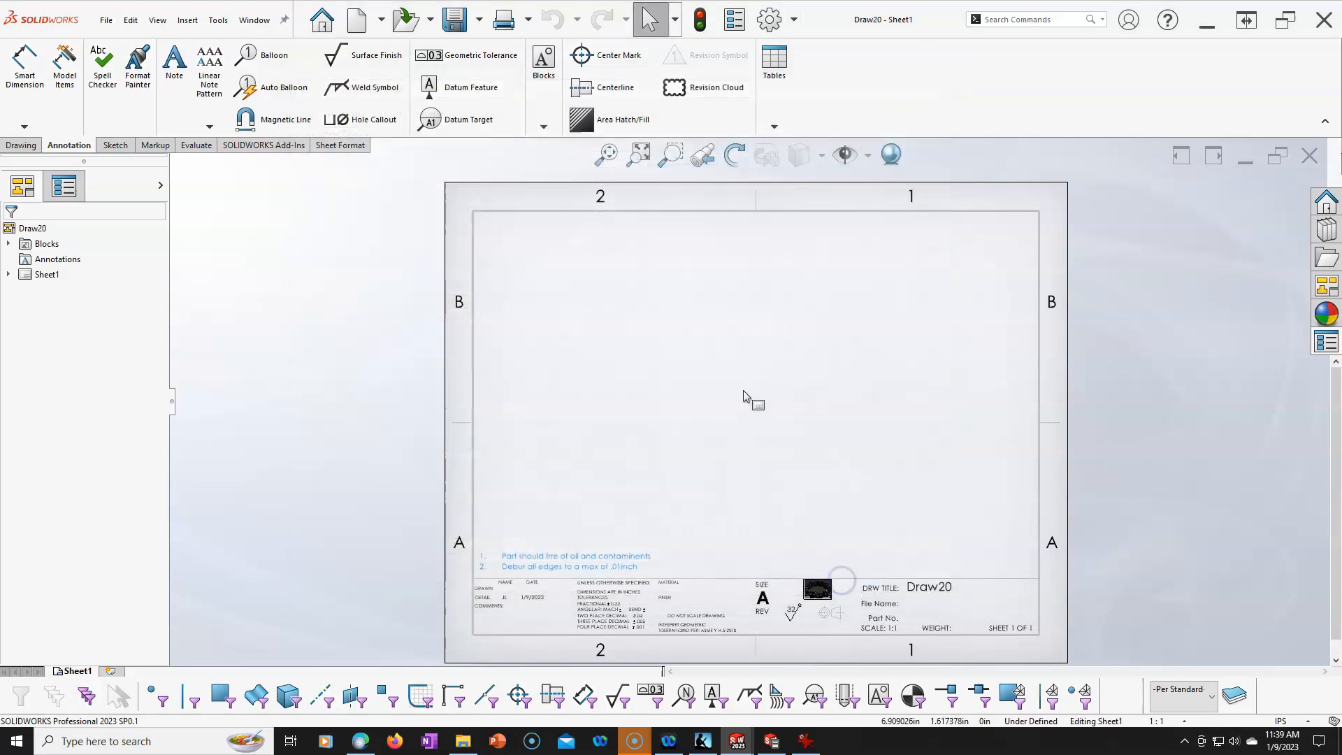
Step: Insert multiple model views of EX1 Block: front, right and isometric, with the preselected trimetric view included
click(21, 144)
click(21, 61)
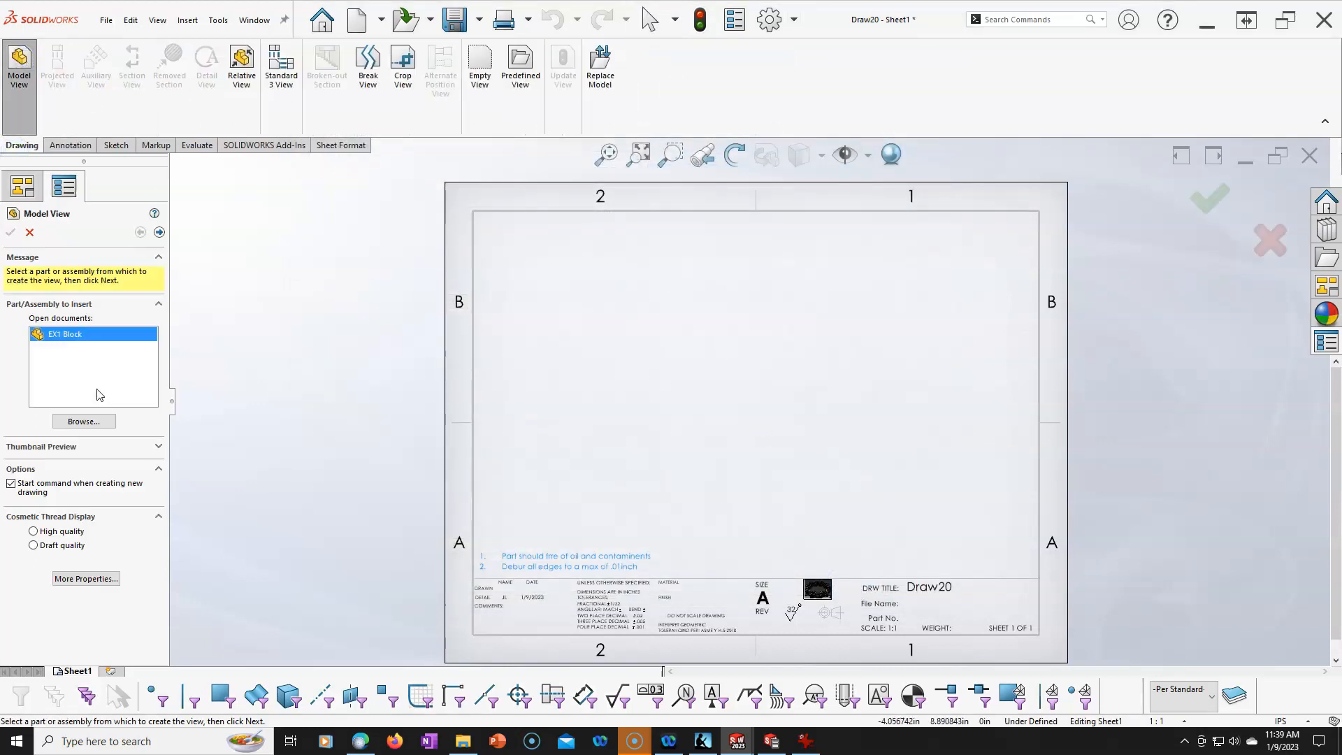
click(160, 232)
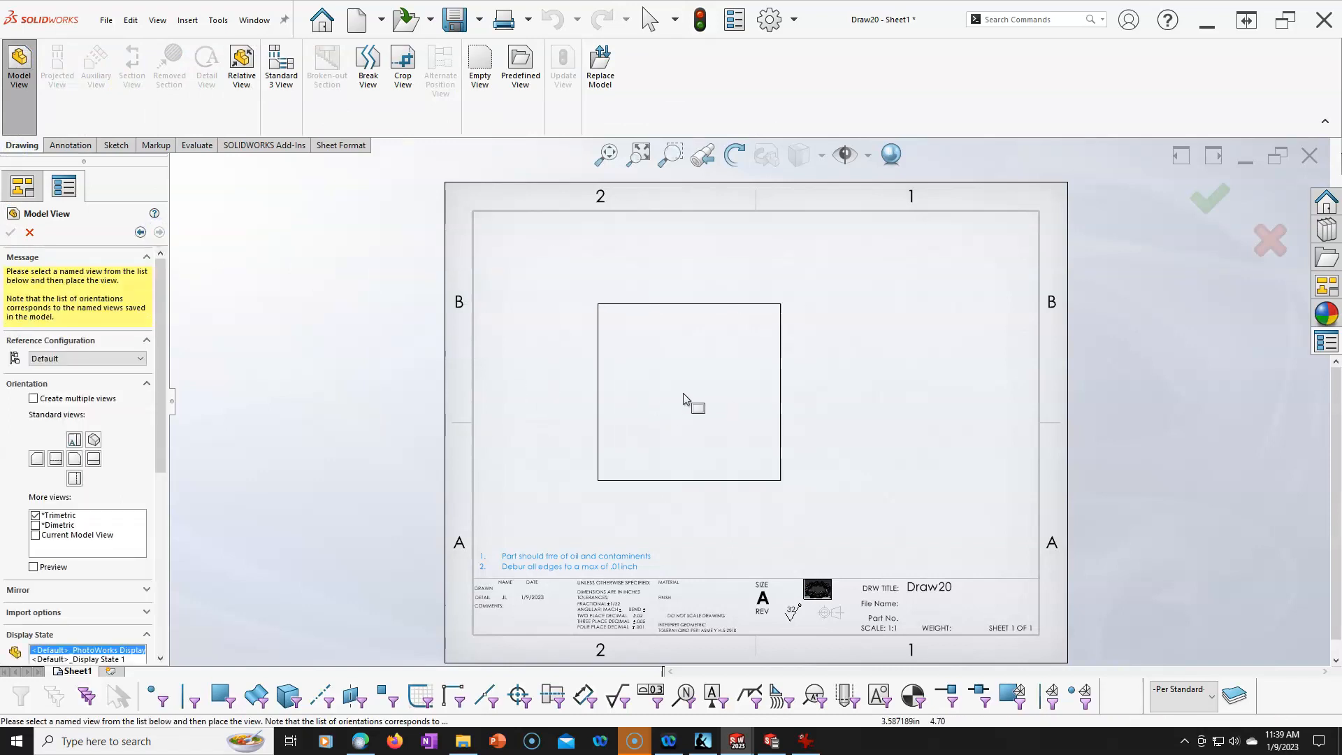
click(70, 402)
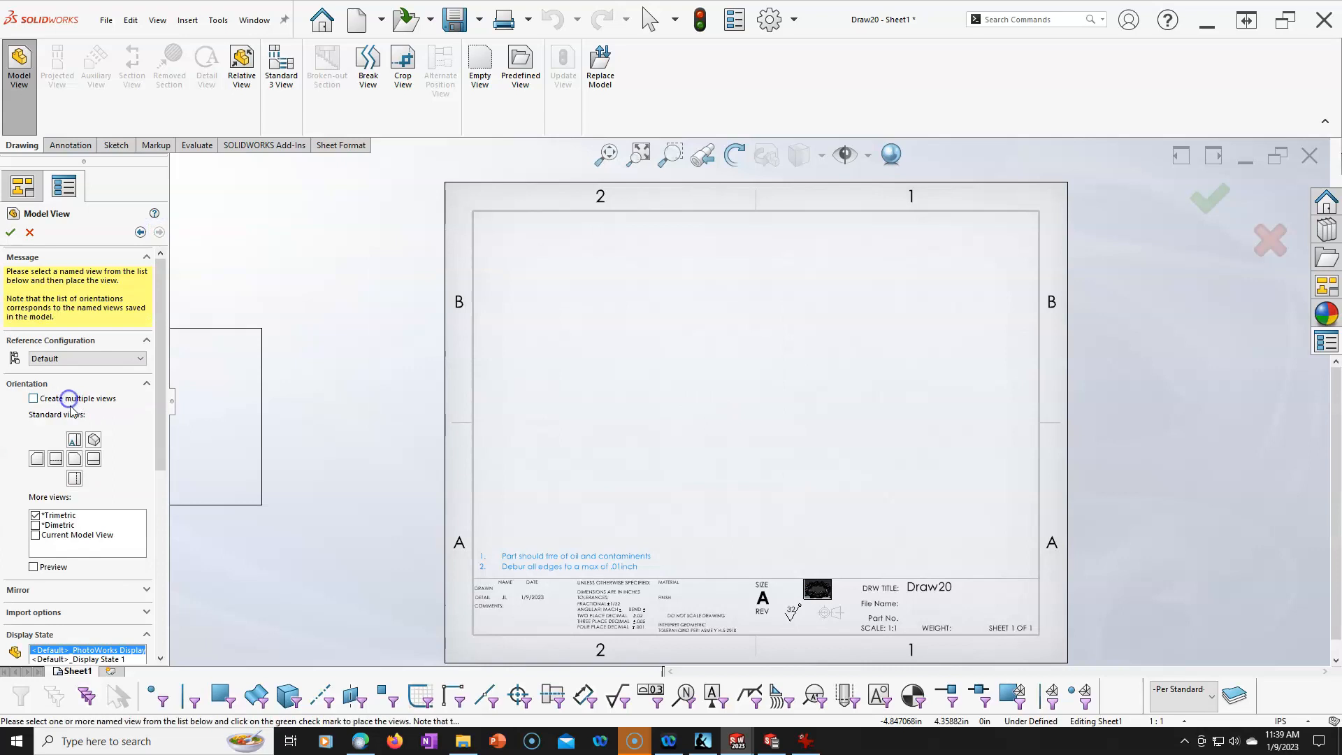
click(75, 467)
click(94, 468)
click(93, 449)
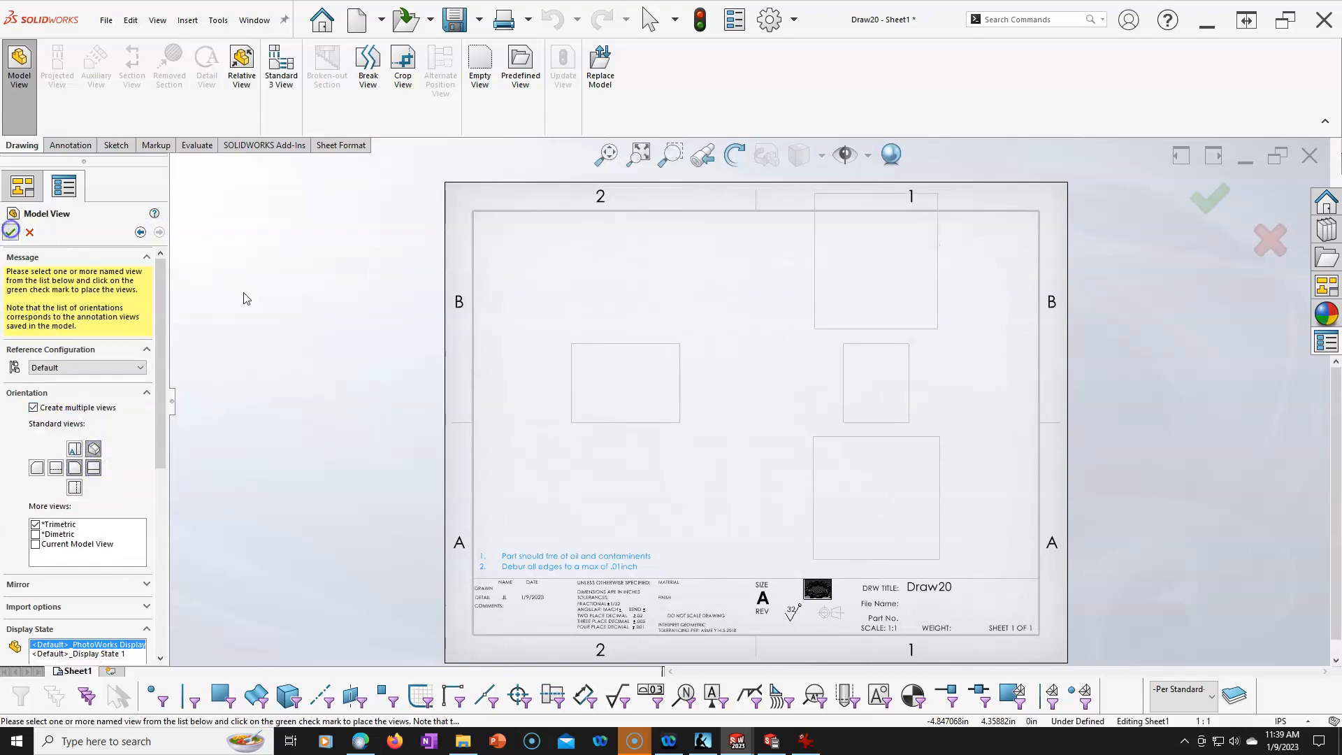
click(557, 347)
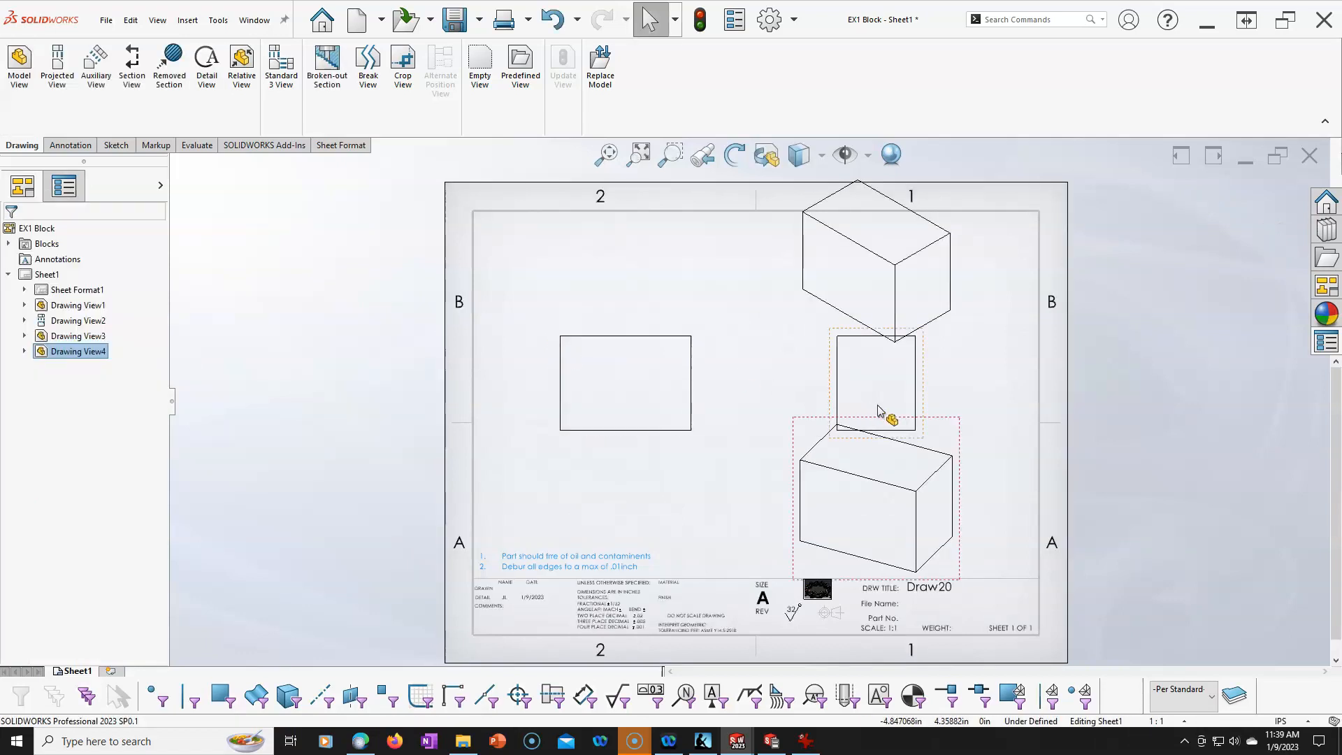
Step: Delete the trimetric view and move the front view lower on the sheet with its aligned right view
click(945, 429)
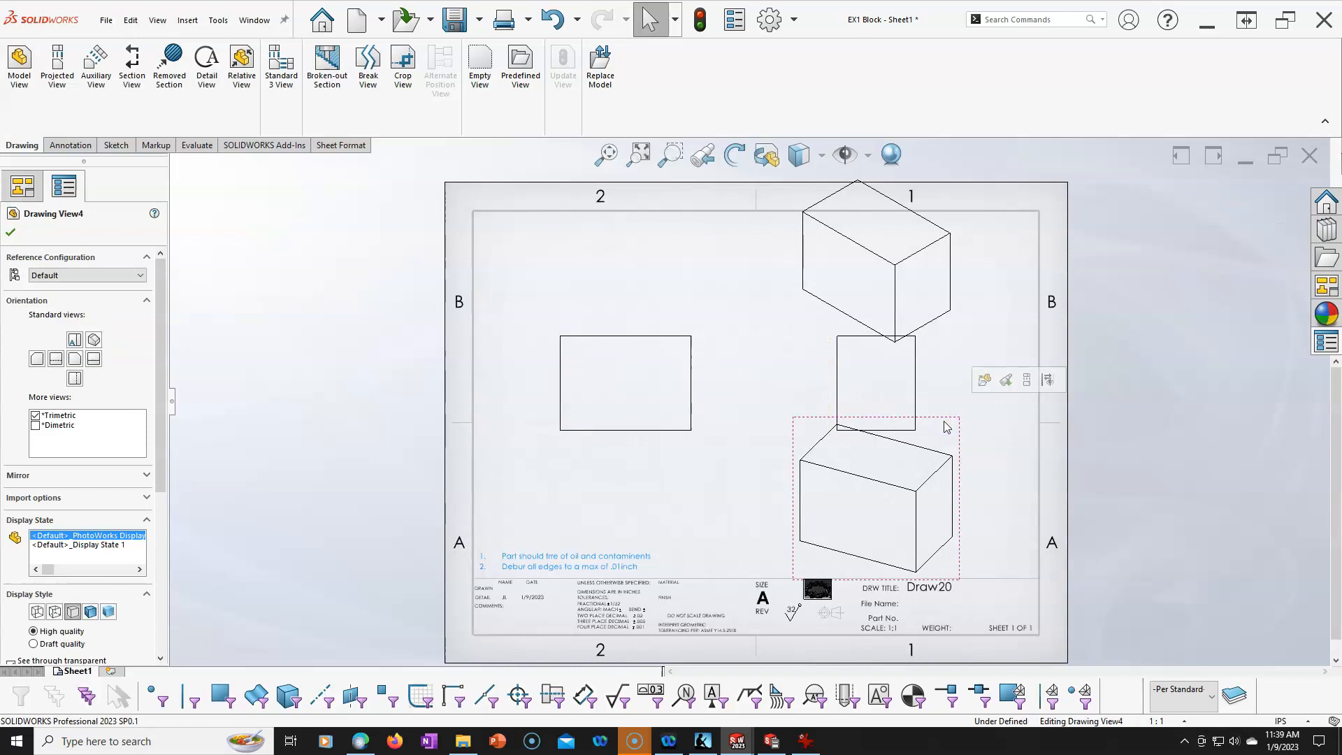
key(Delete)
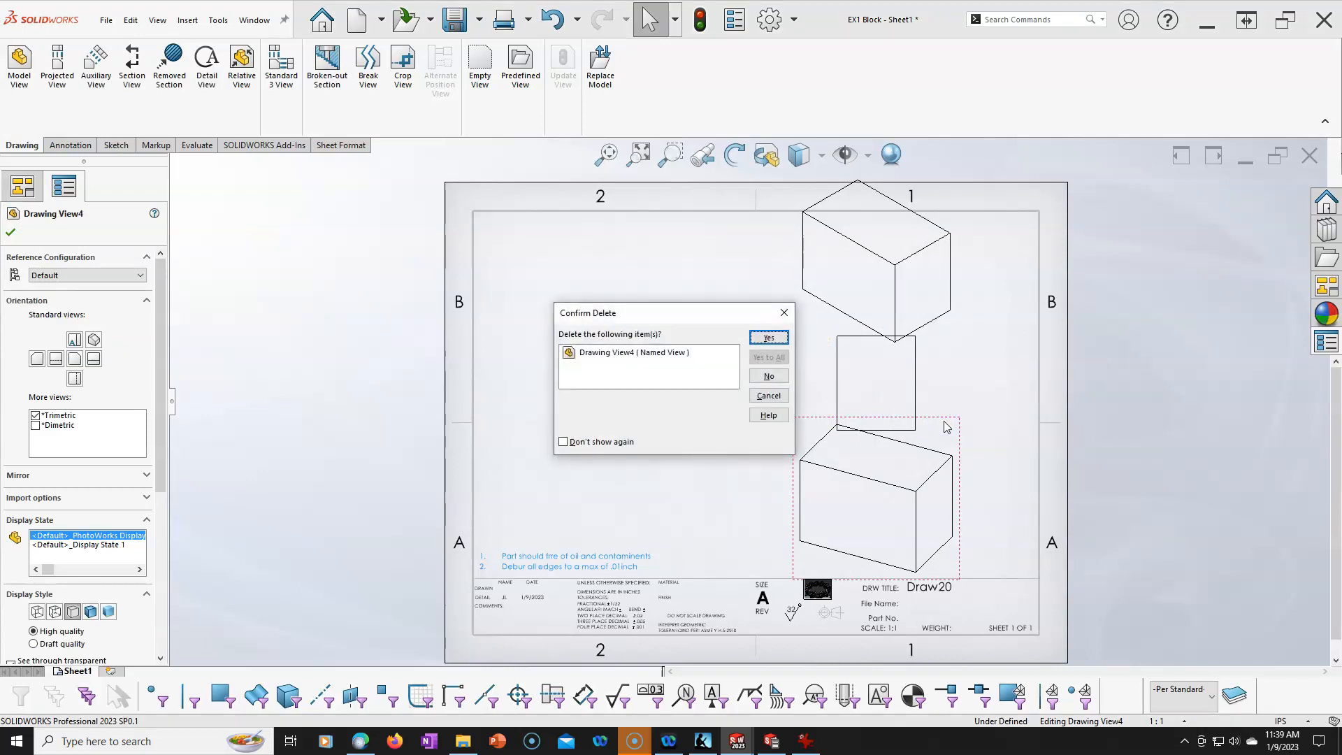
click(768, 337)
mouse_move(708, 440)
mouse_down()
mouse_move(694, 453)
mouse_move(695, 502)
mouse_move(716, 491)
mouse_up()
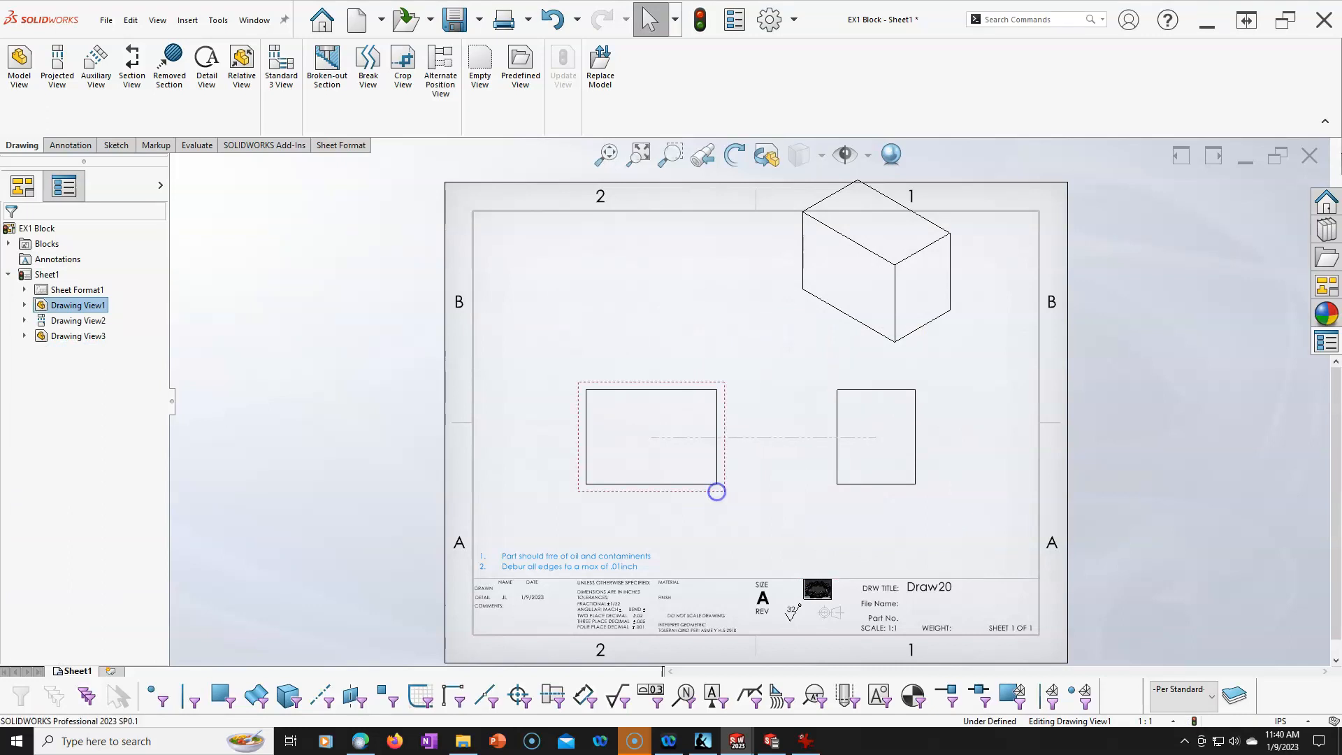
Step: Give the isometric view a custom scale of 1:2
click(824, 335)
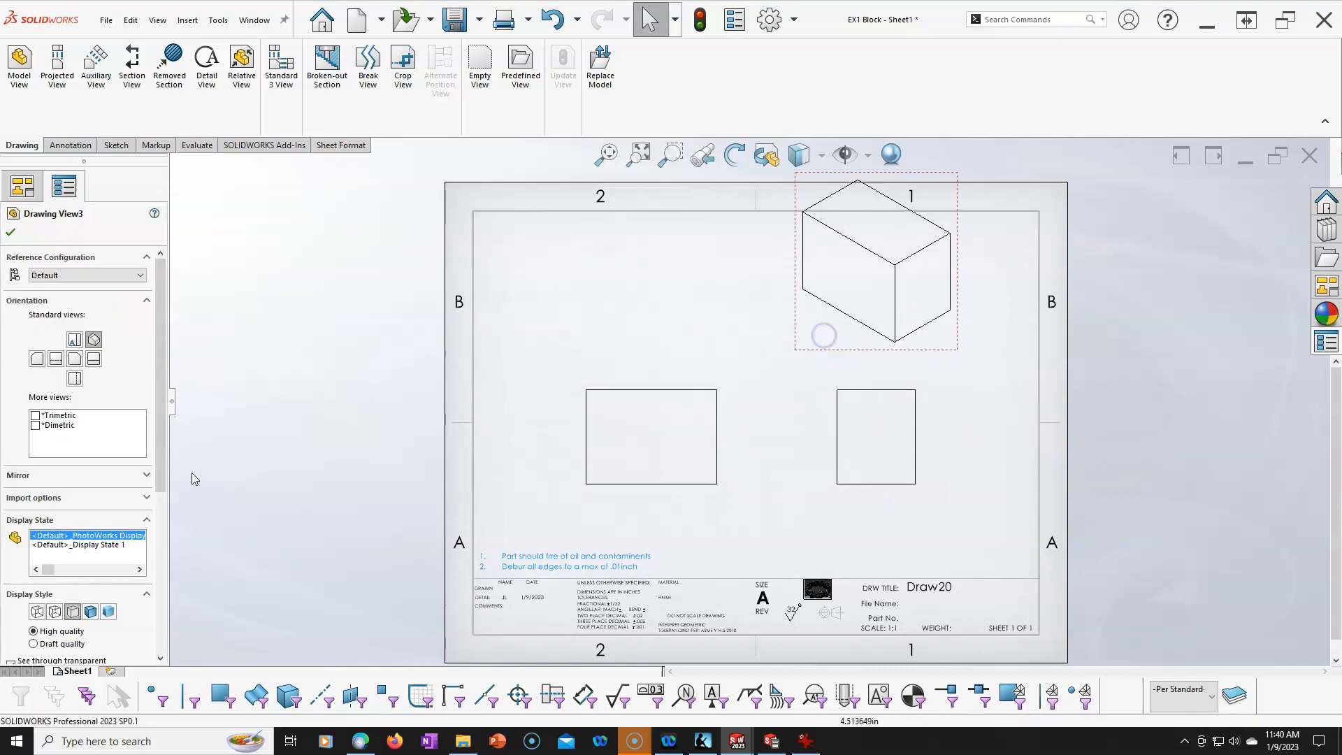
drag(162, 472, 166, 595)
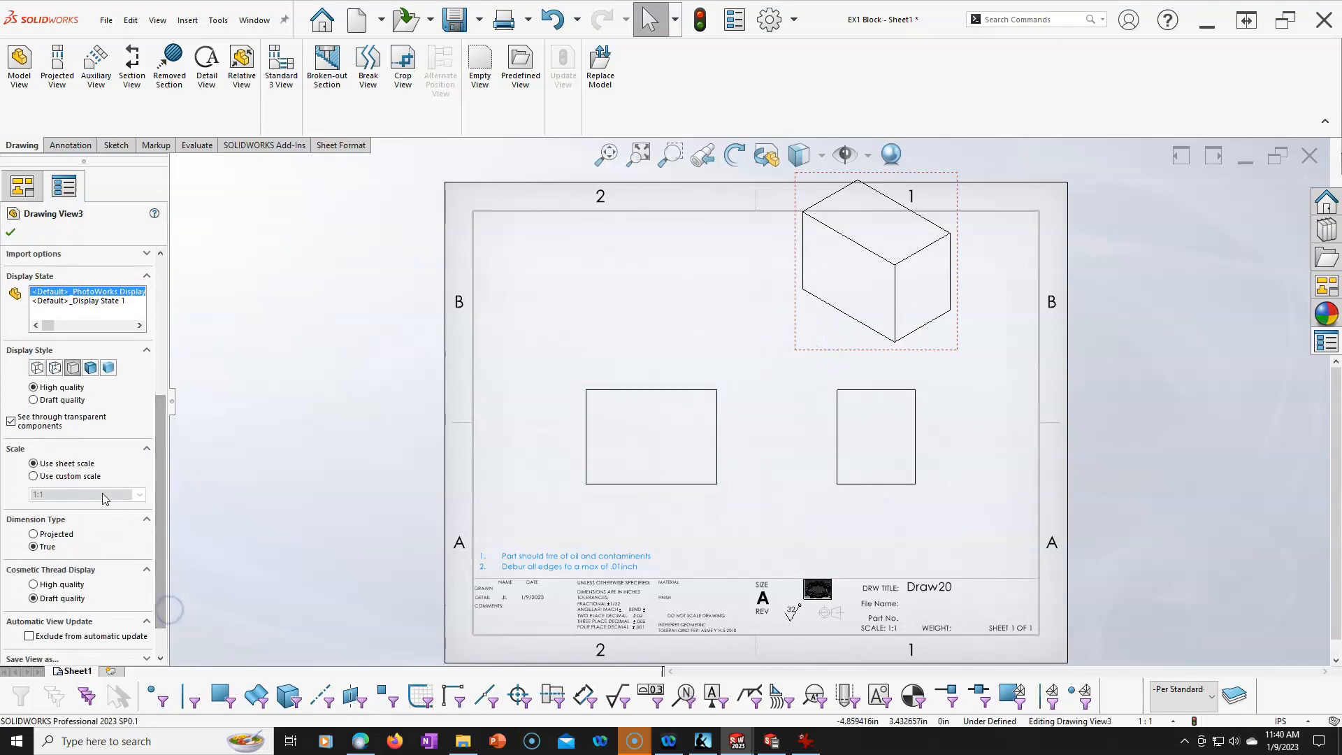
click(84, 476)
click(86, 494)
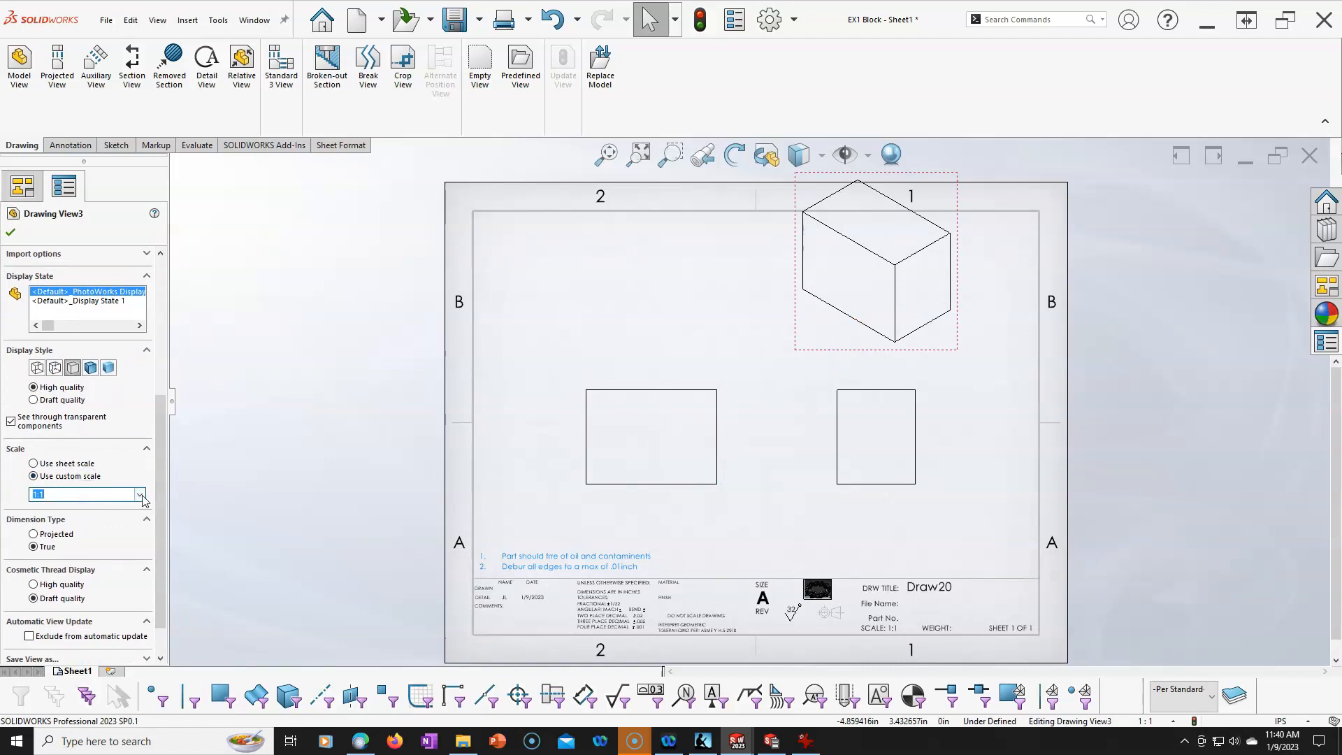
click(140, 495)
click(77, 515)
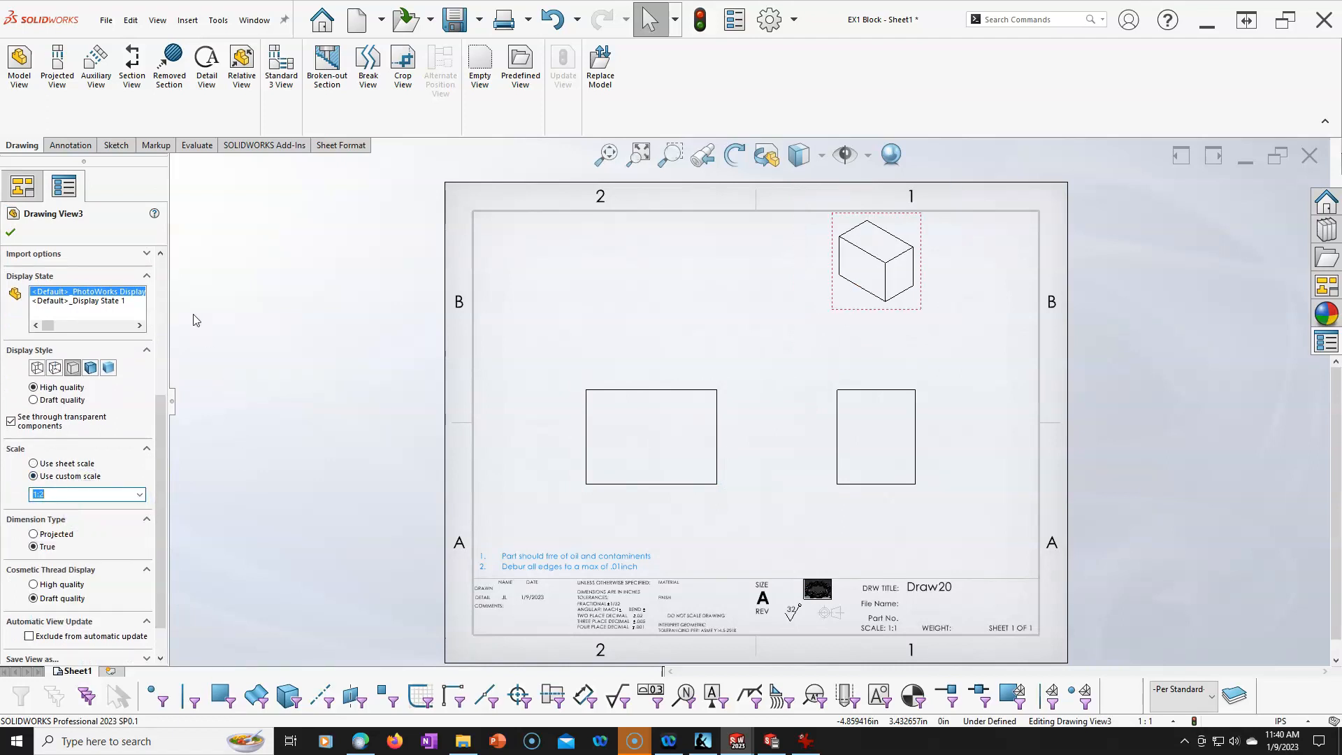
click(11, 232)
Step: Move the isometric view into the upper-right corner of the drawing sheet
mouse_move(916, 307)
mouse_down()
mouse_move(1004, 318)
mouse_move(988, 313)
mouse_up()
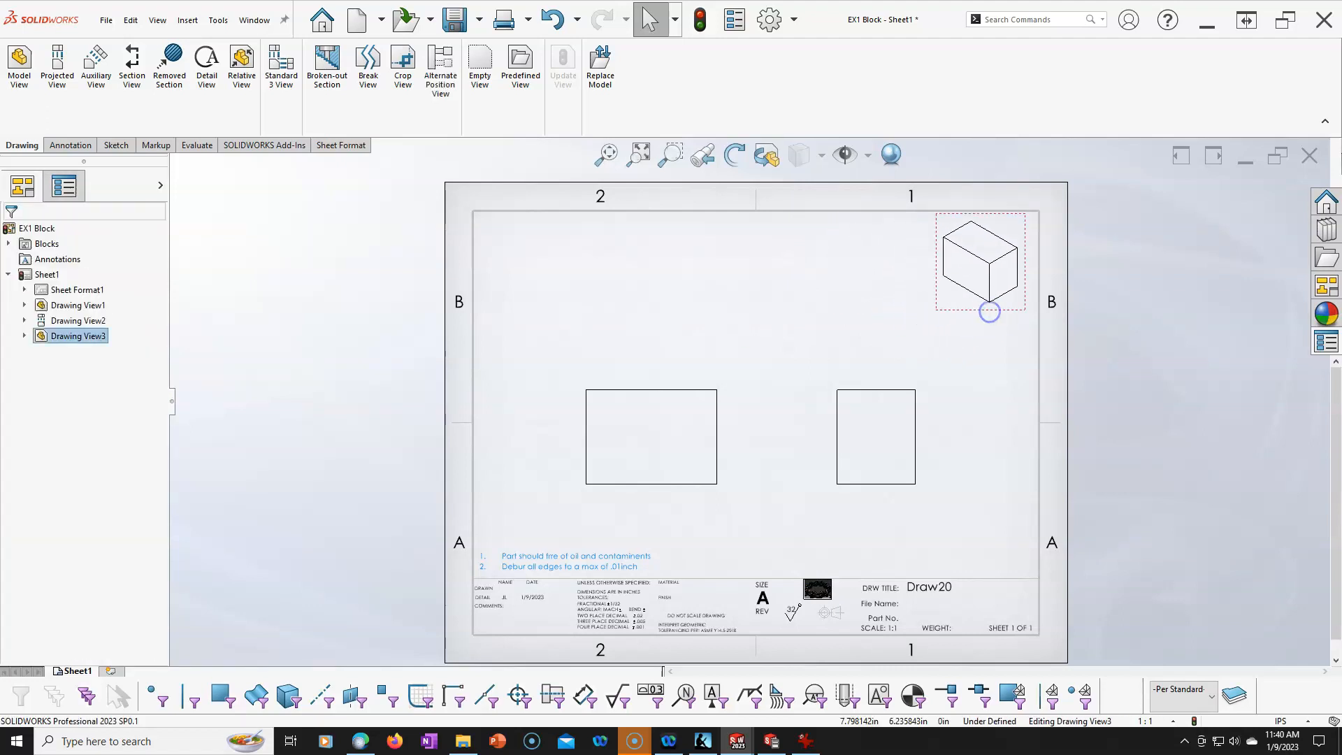
click(965, 330)
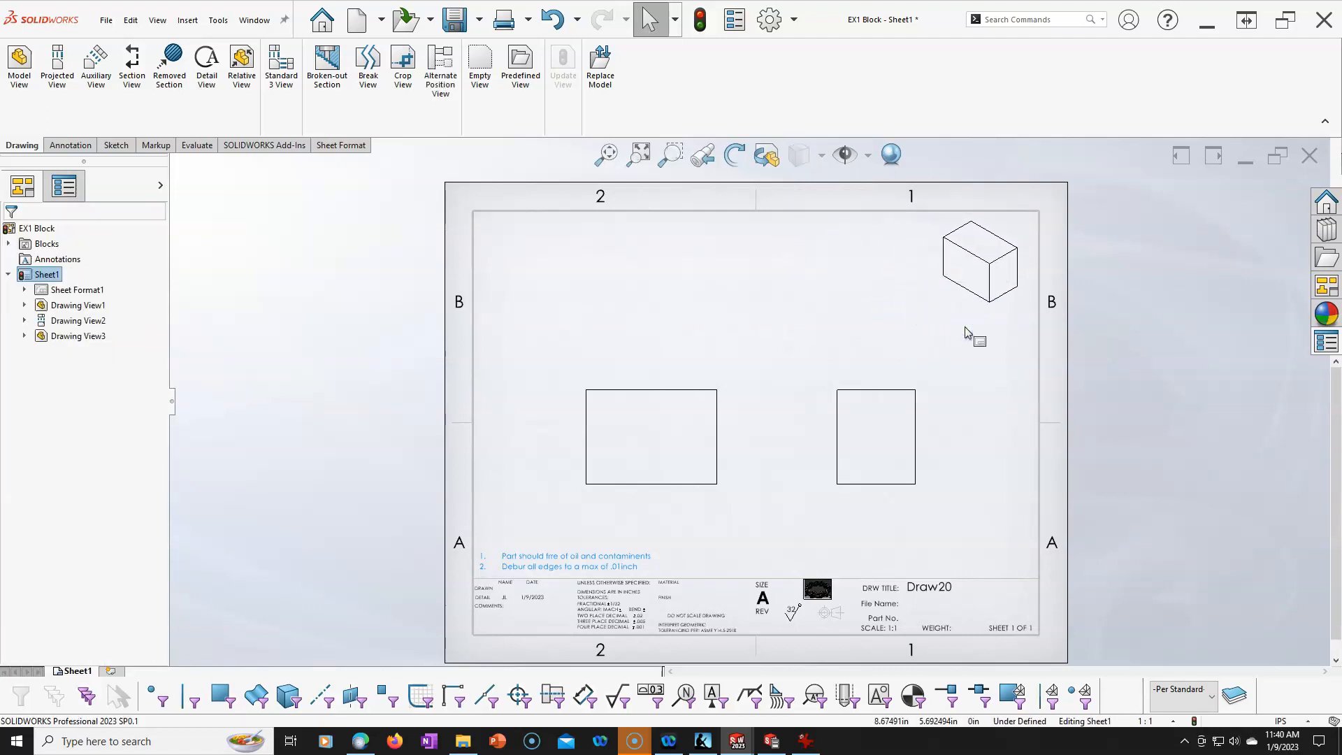
click(604, 555)
click(842, 302)
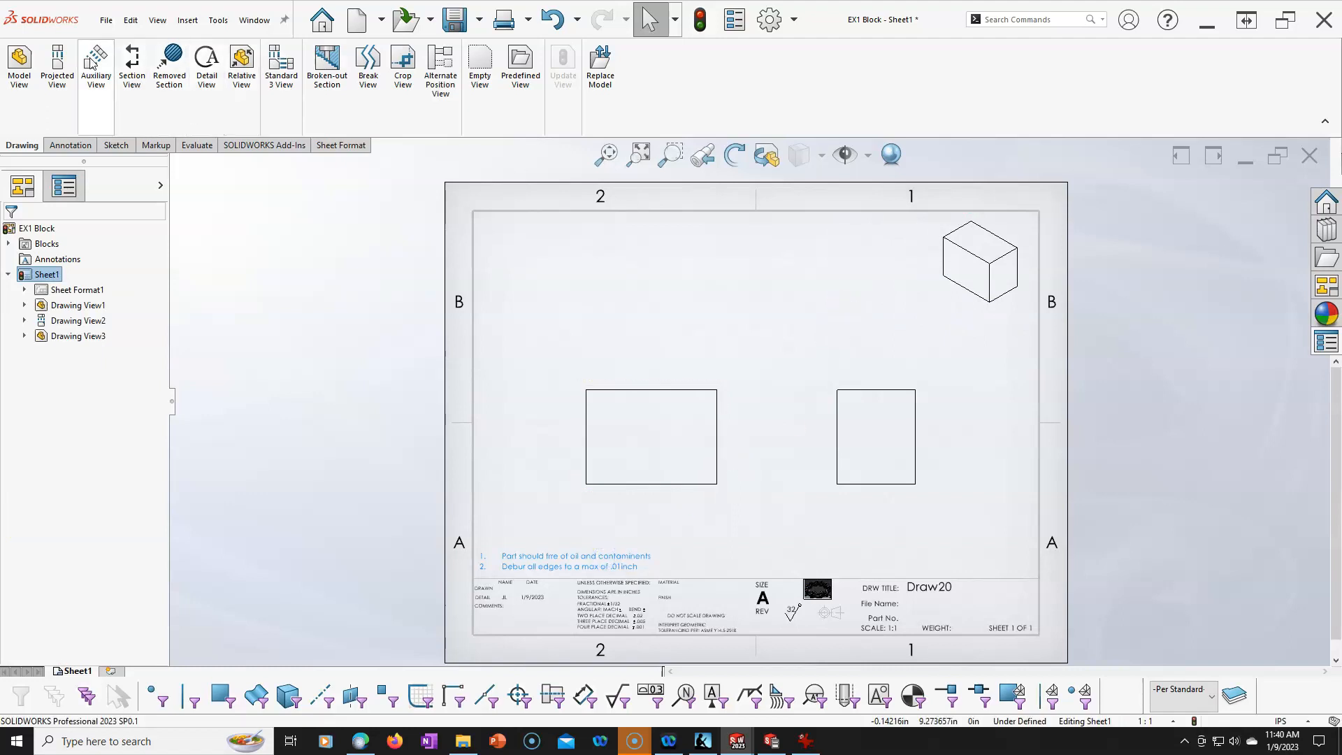
Step: Add the note "REF ONLY" to the isometric view
click(72, 146)
click(174, 62)
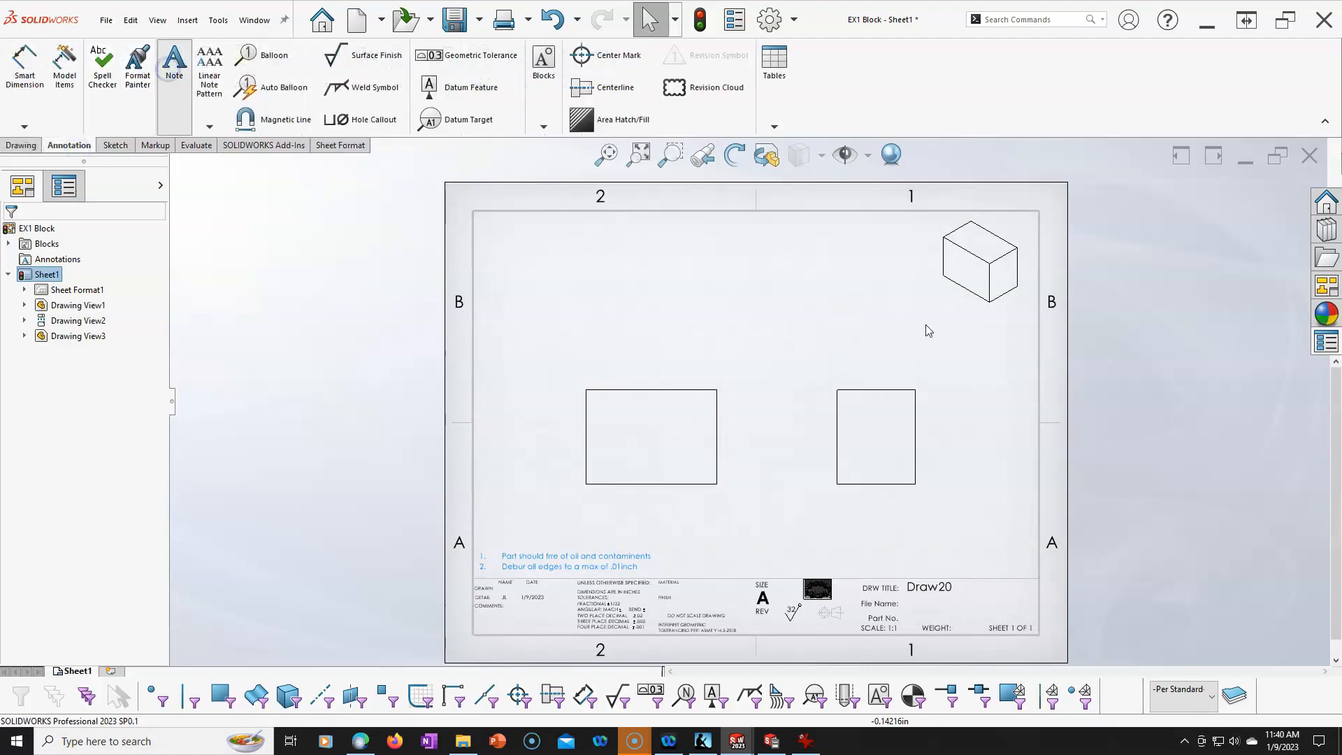
click(941, 288)
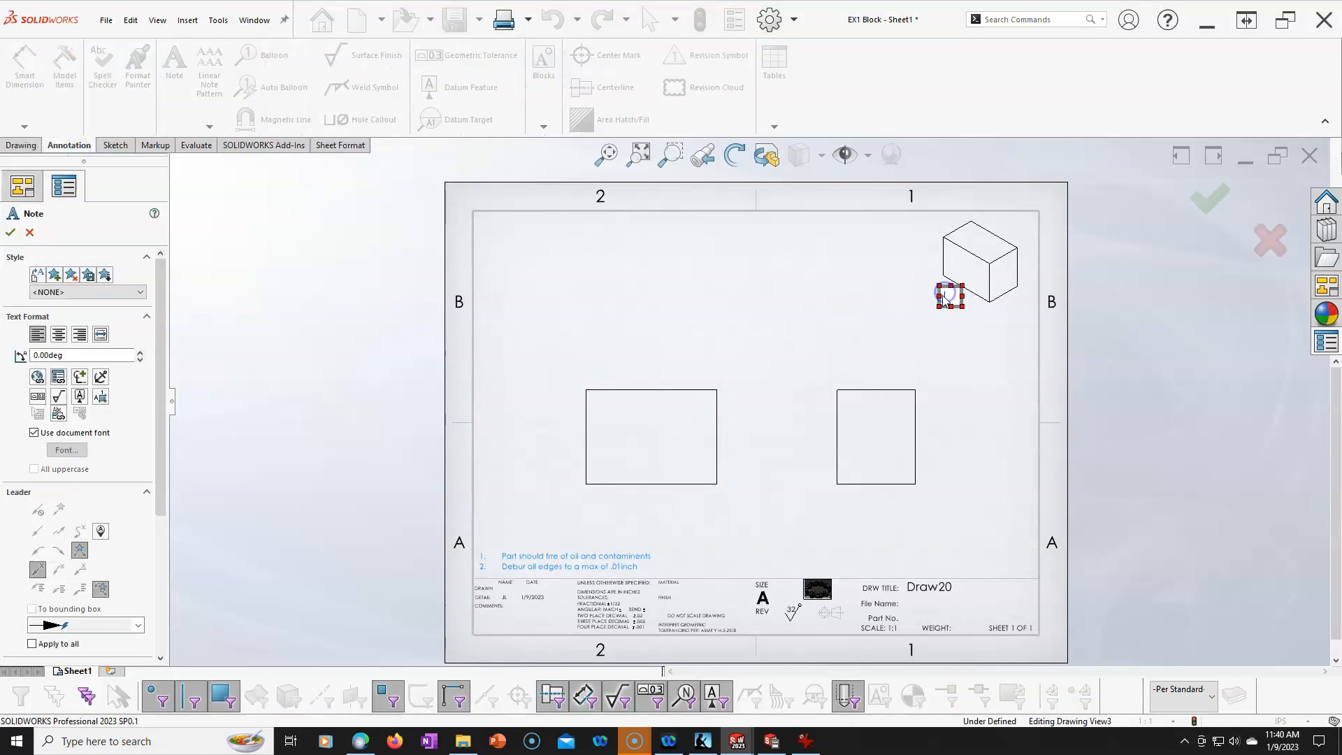
text(Re)
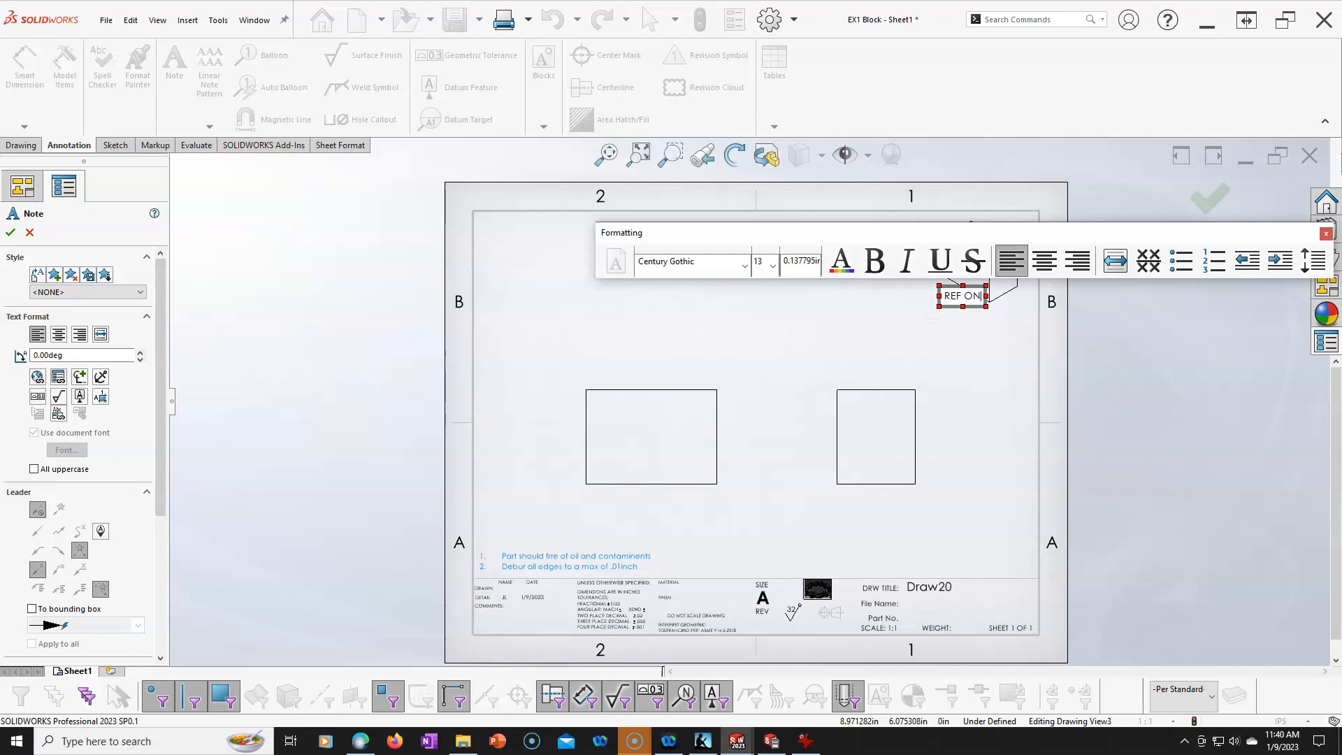
click(988, 316)
key(Escape)
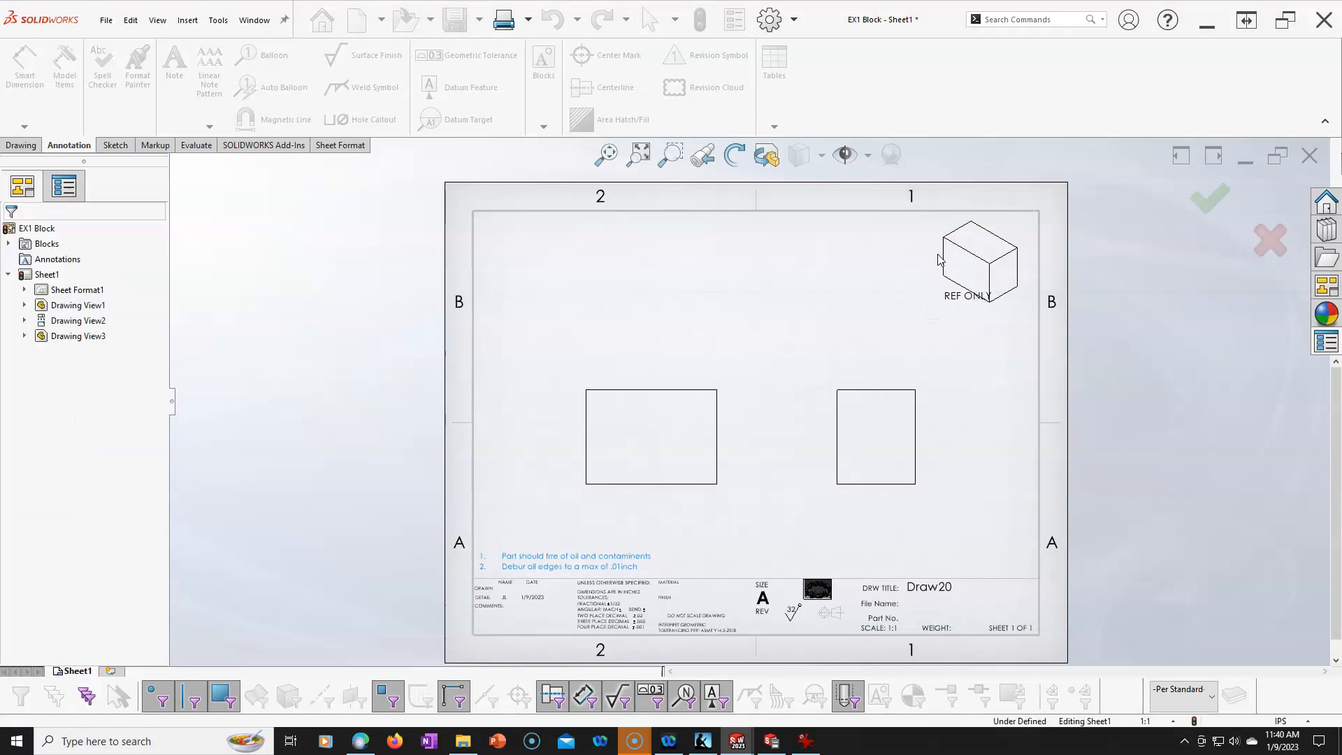
Step: Reposition the REF ONLY note so it sits just below the isometric view
mouse_move(937, 259)
mouse_down()
mouse_move(885, 258)
mouse_move(939, 260)
mouse_move(949, 309)
mouse_move(965, 319)
mouse_up()
click(974, 304)
click(997, 371)
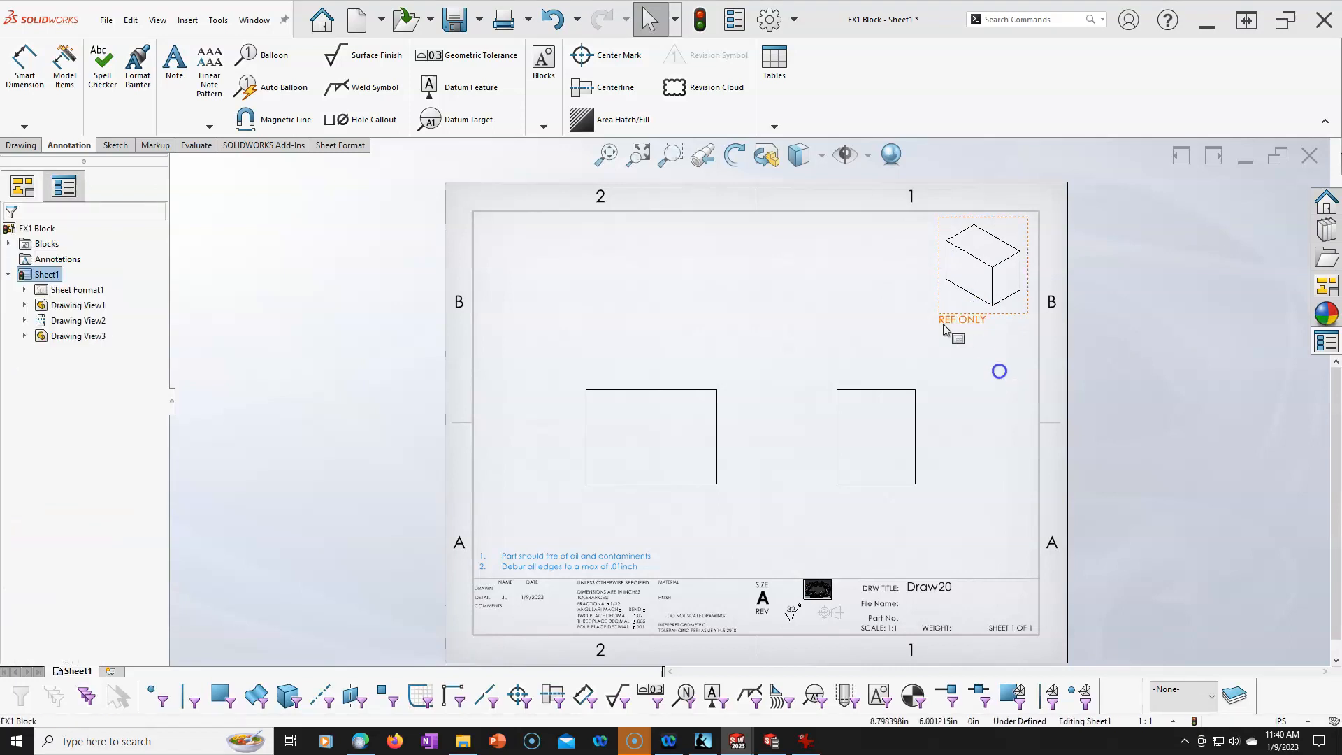
click(905, 297)
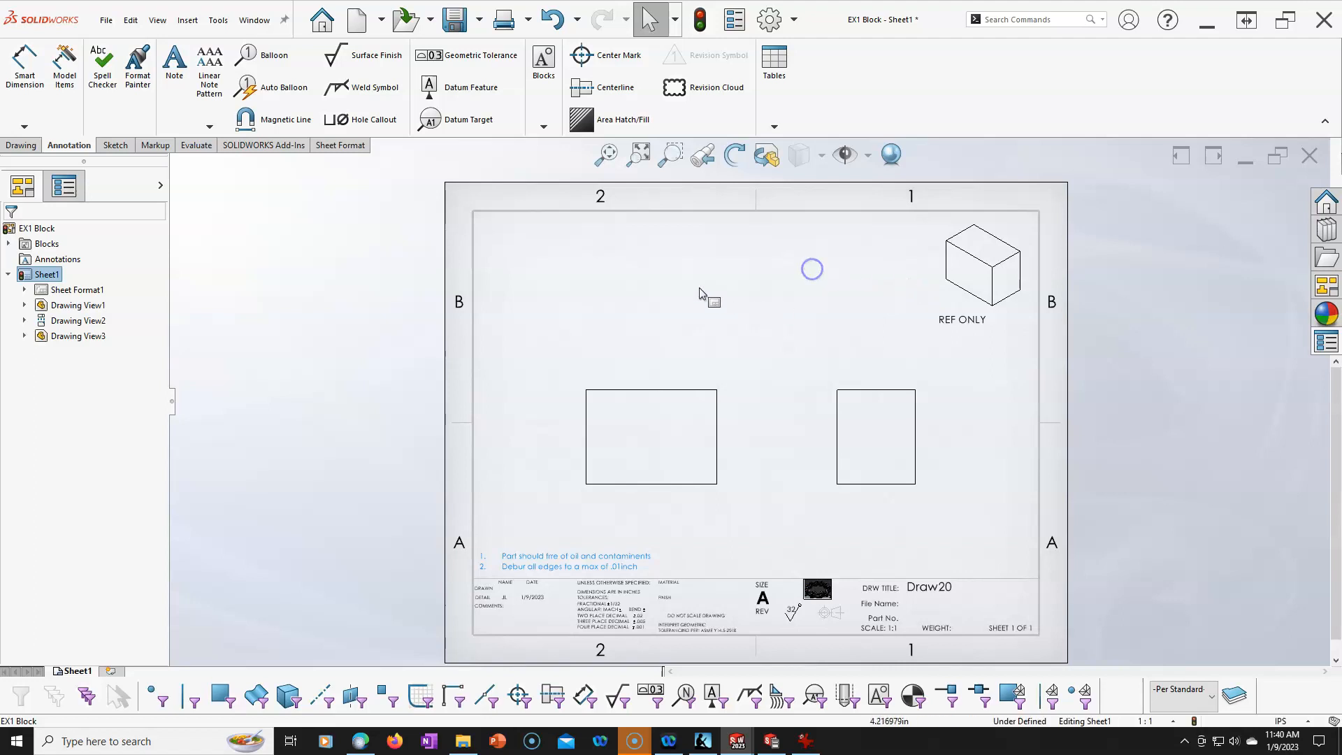
Step: Dimension the width and height of the front view
click(23, 97)
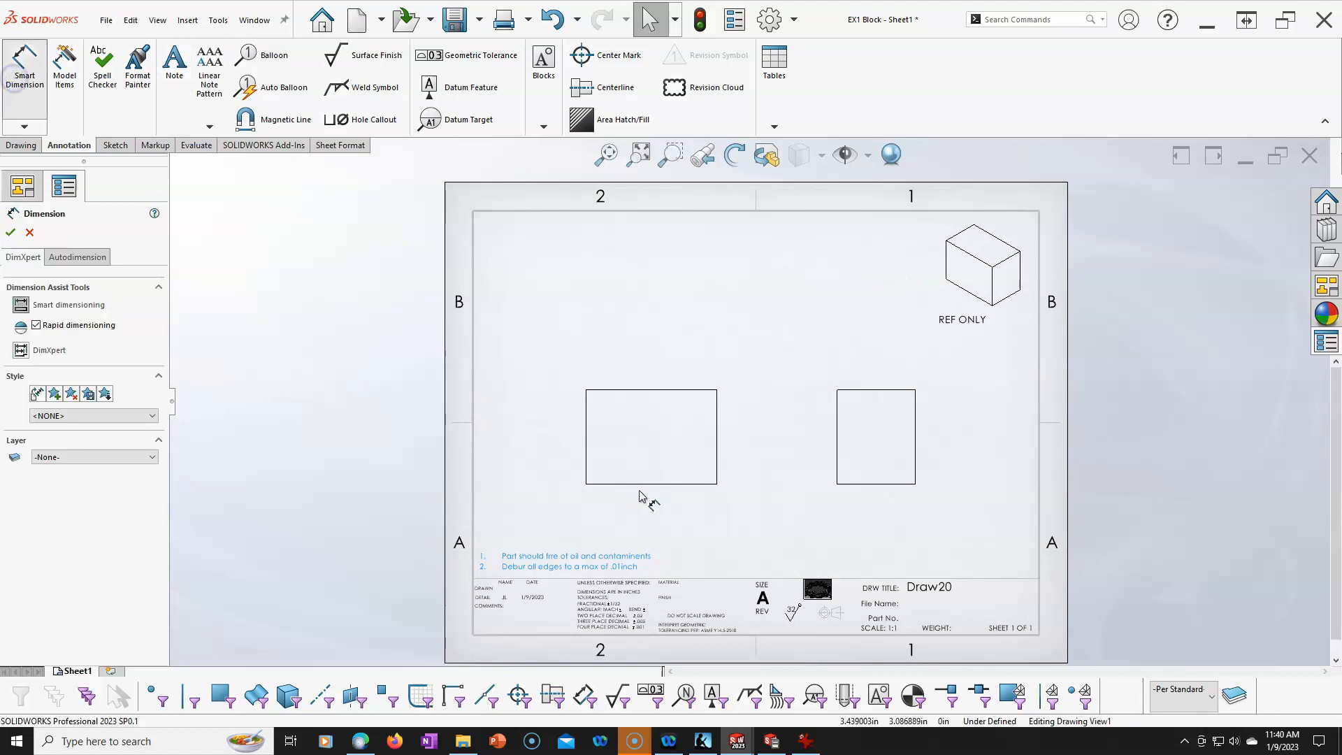
click(639, 484)
click(643, 515)
click(585, 448)
click(563, 446)
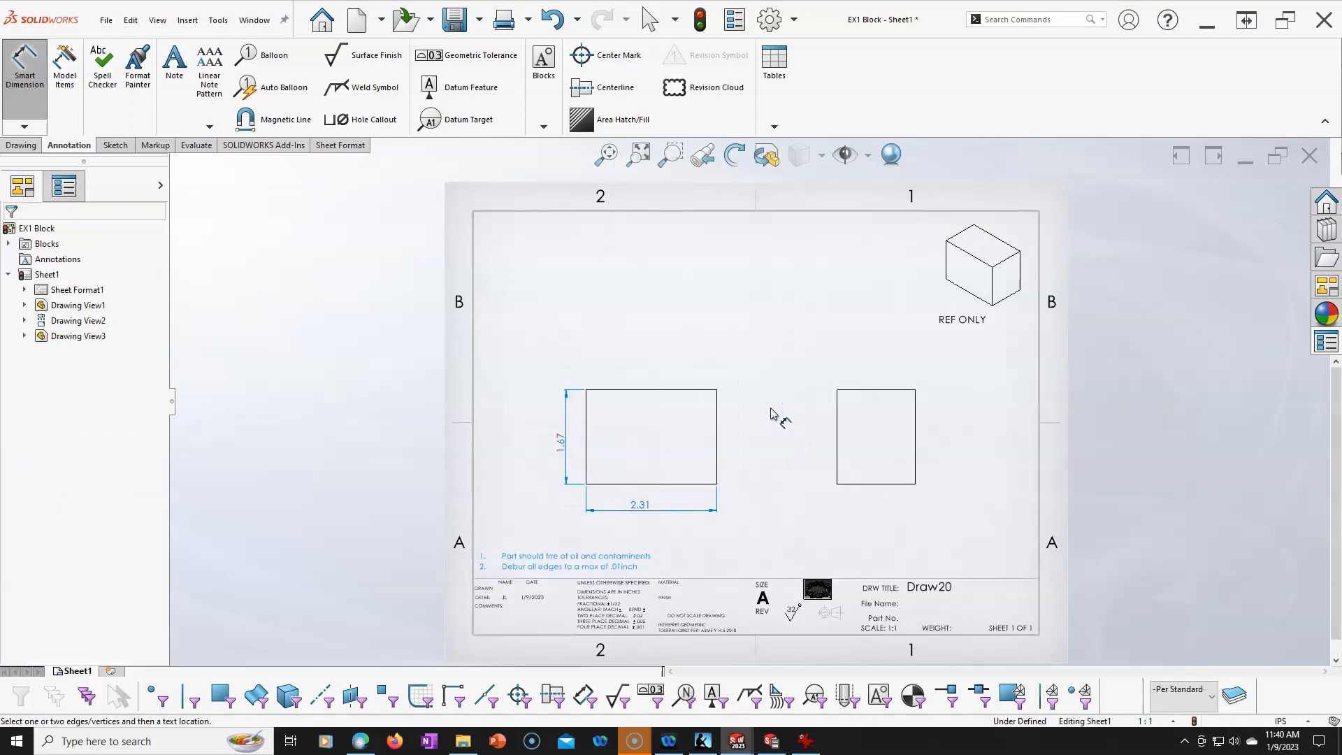
Step: Dimension the width of the right view and shift the aligned front and right views slightly upward
click(876, 484)
click(876, 514)
right_click(1004, 492)
key(Escape)
key(Escape)
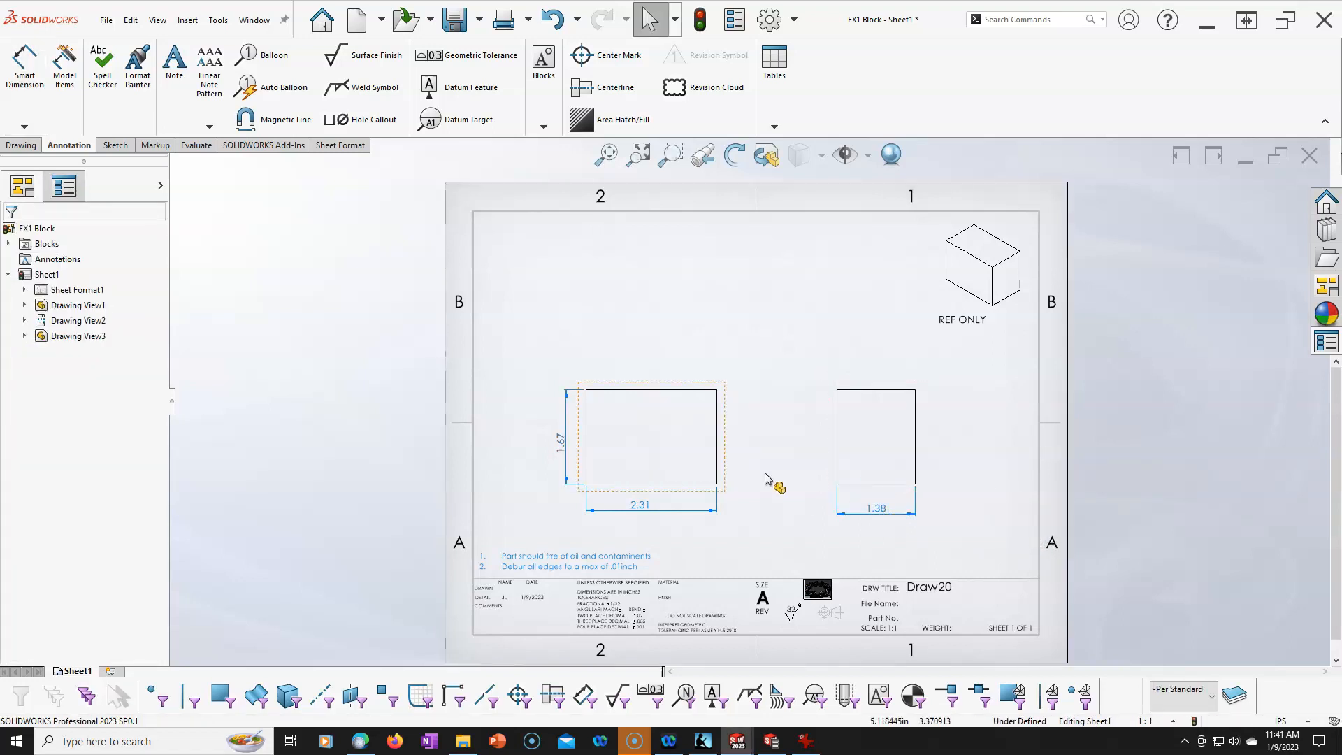
drag(656, 381, 652, 352)
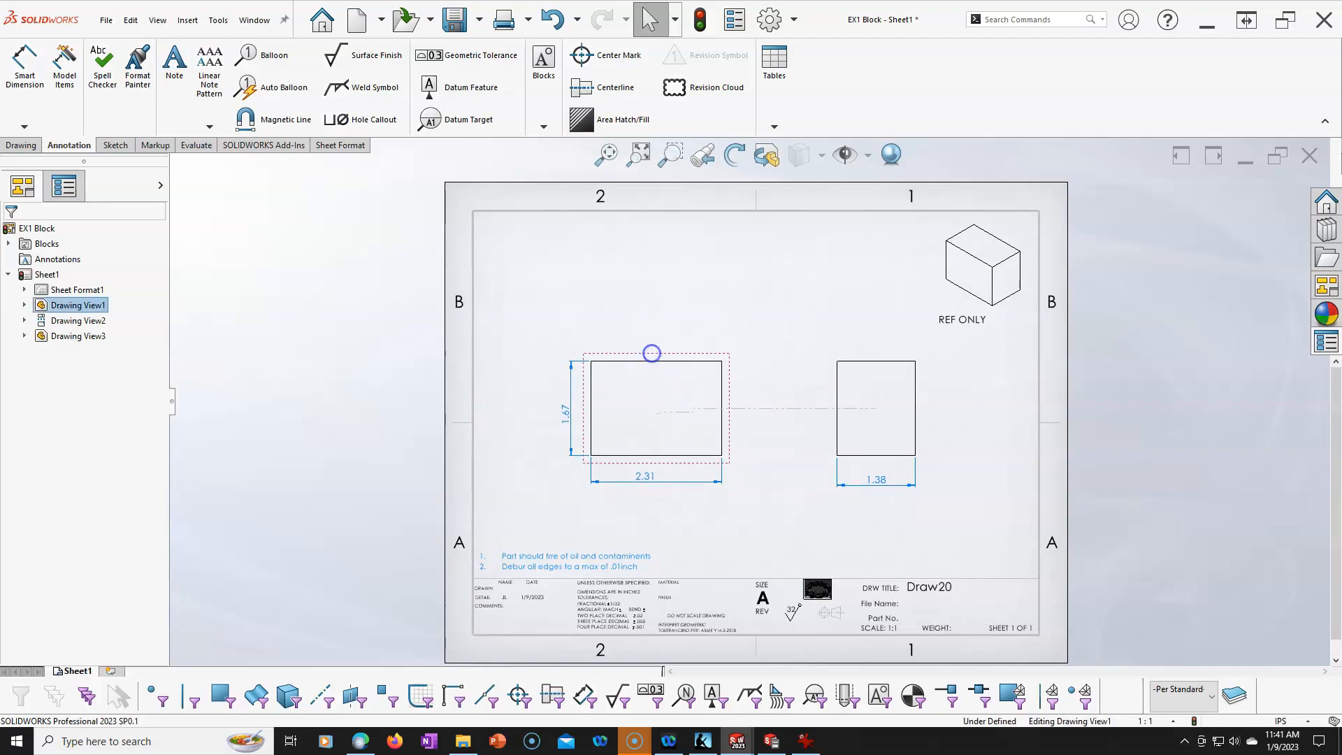
click(792, 478)
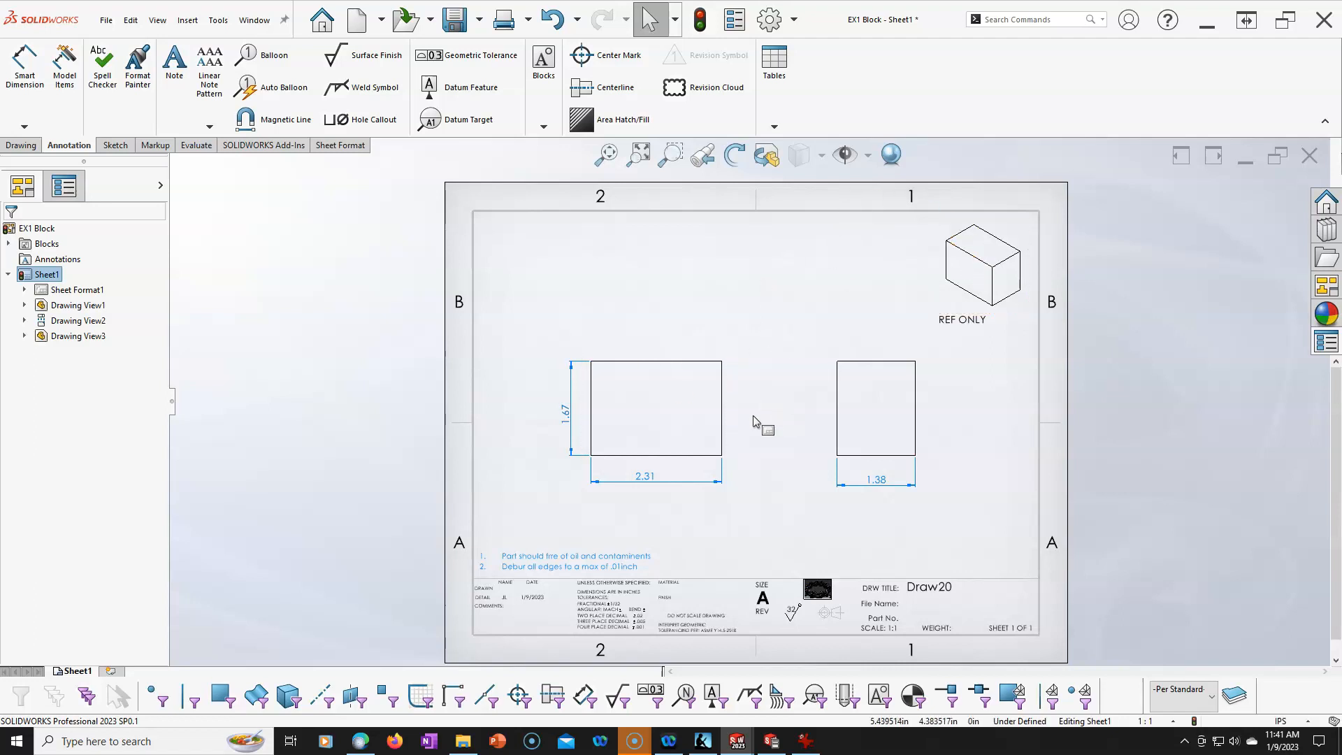
Step: Make a block from the REF ONLY note, keeping the default insertion point at its lower-left corner
click(962, 313)
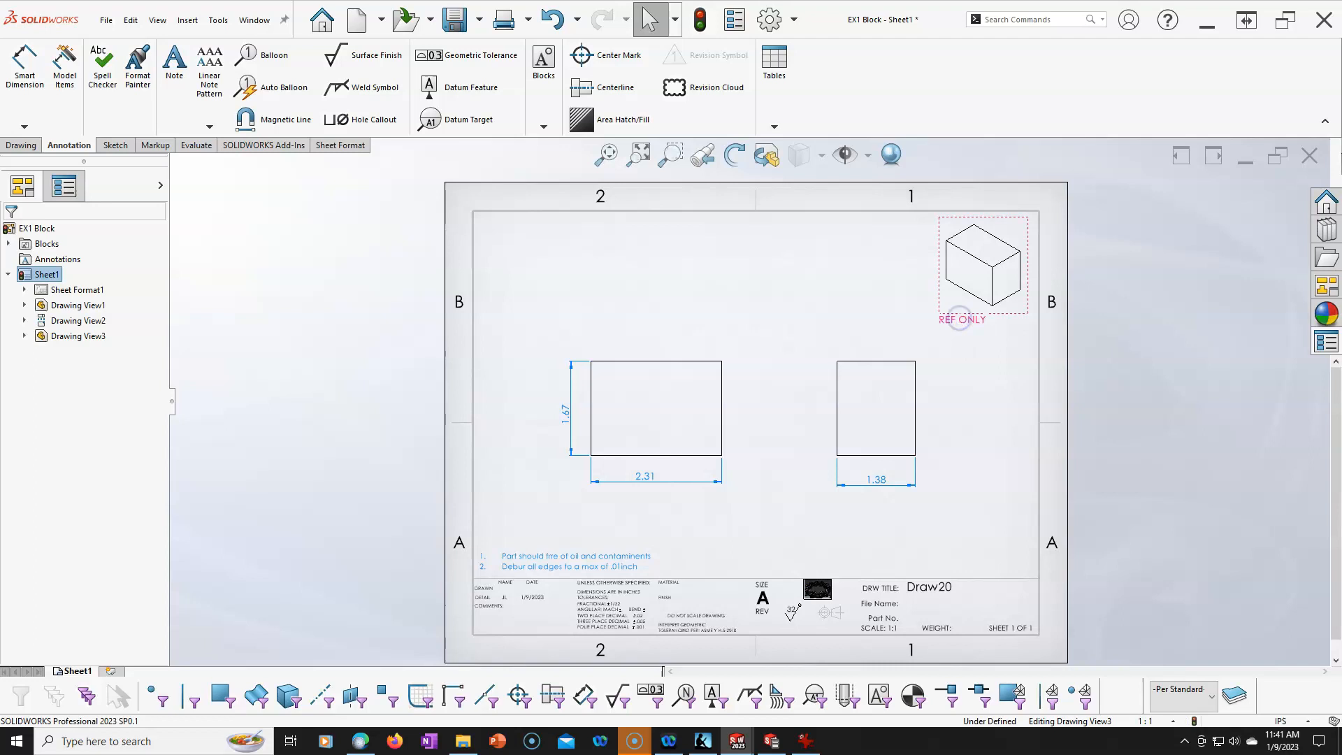
click(536, 70)
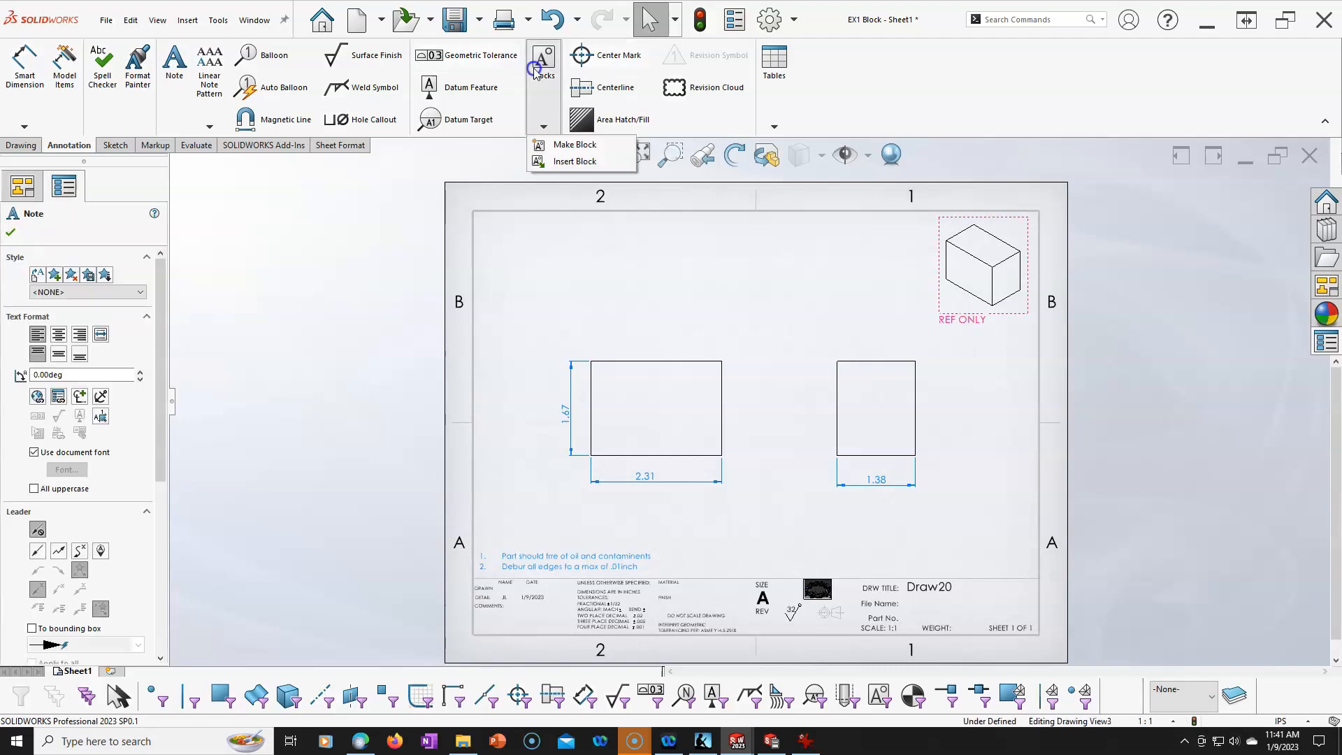
click(566, 146)
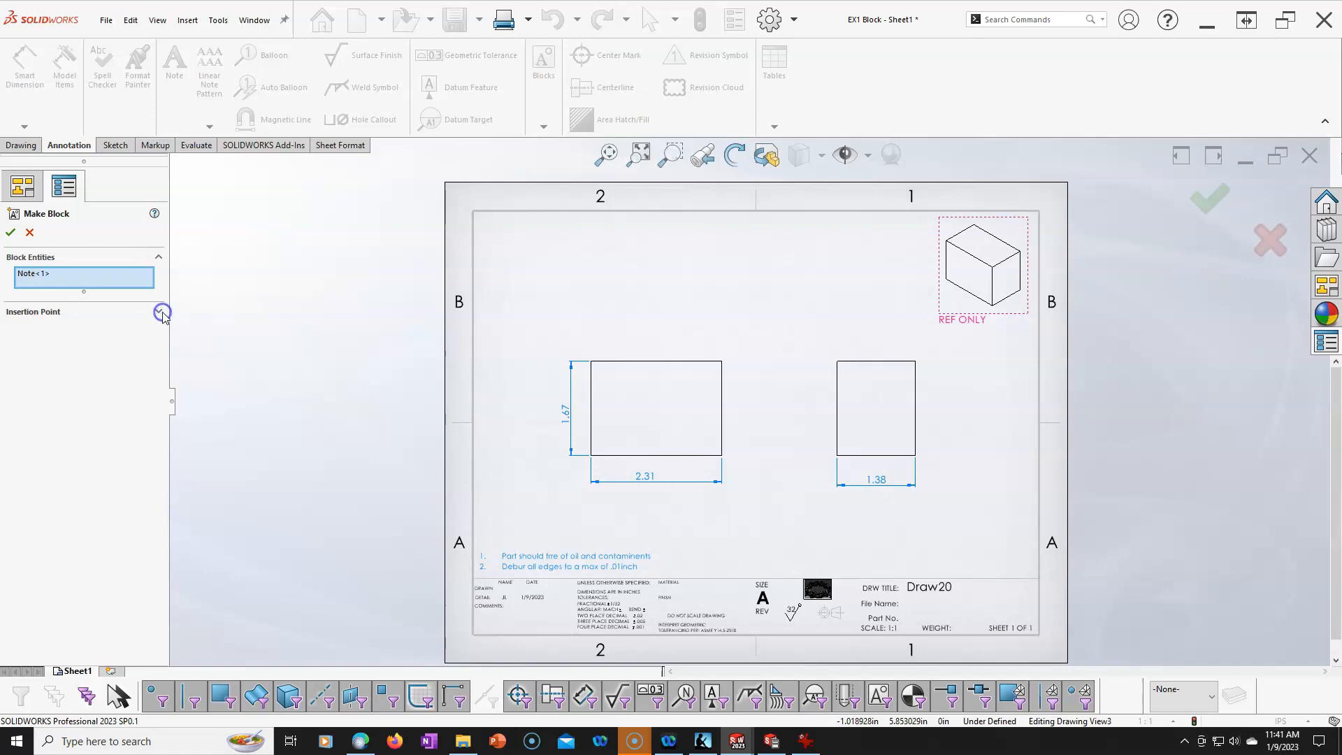
click(96, 316)
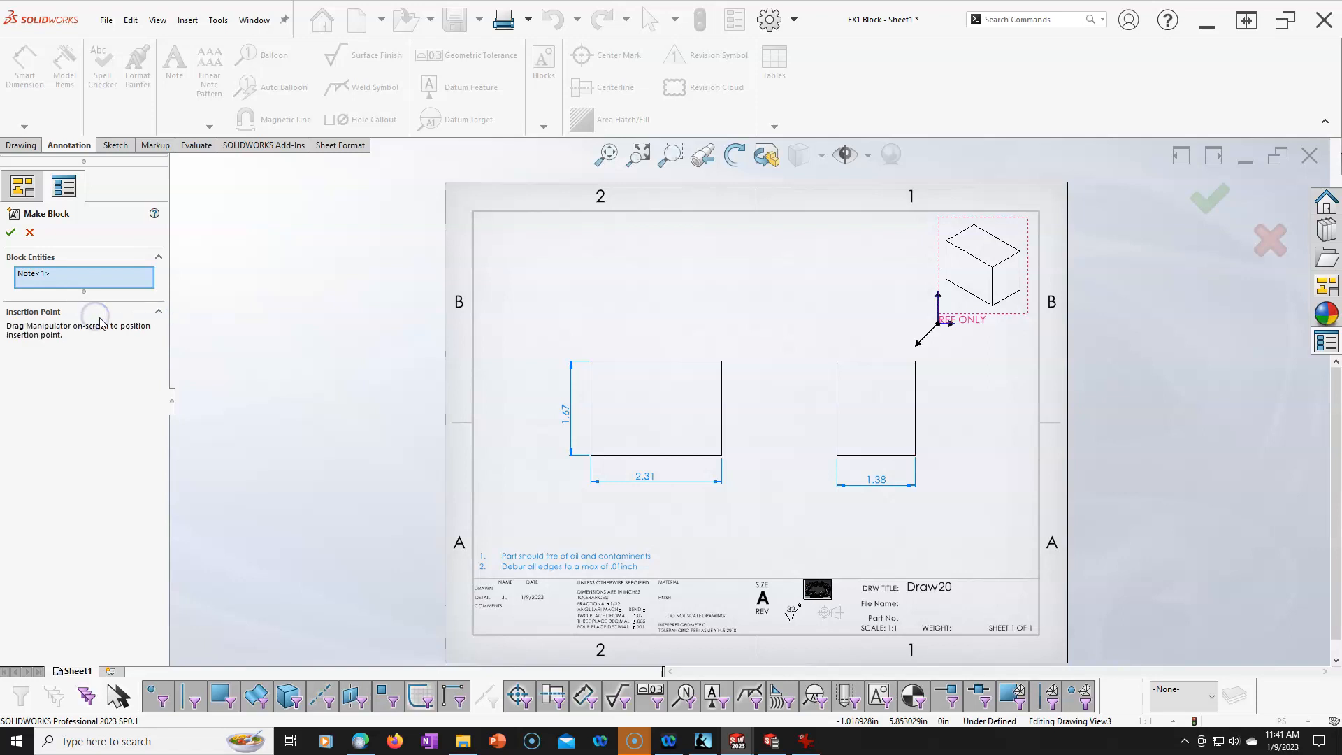
click(10, 232)
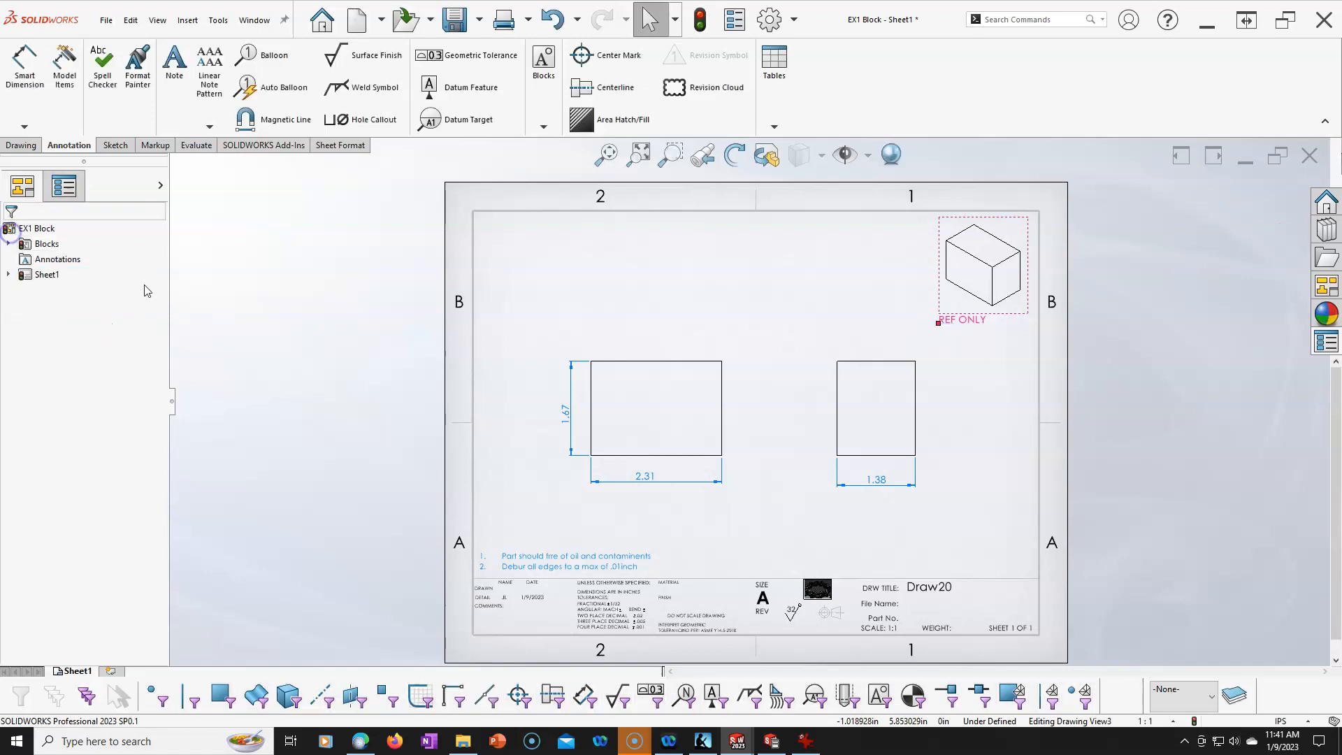
click(543, 130)
click(569, 194)
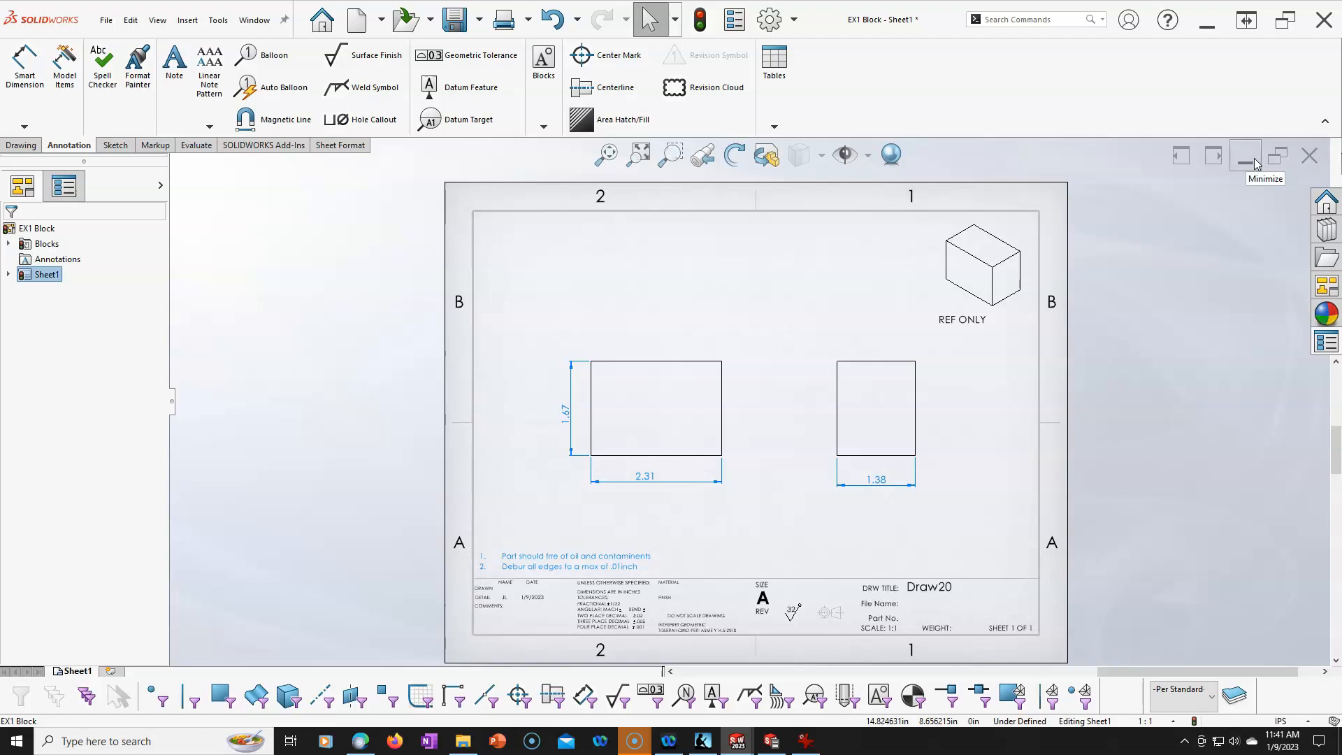
Step: Create a new drawing from the EX1 Block template and leave the Model View command without inserting a part
click(664, 390)
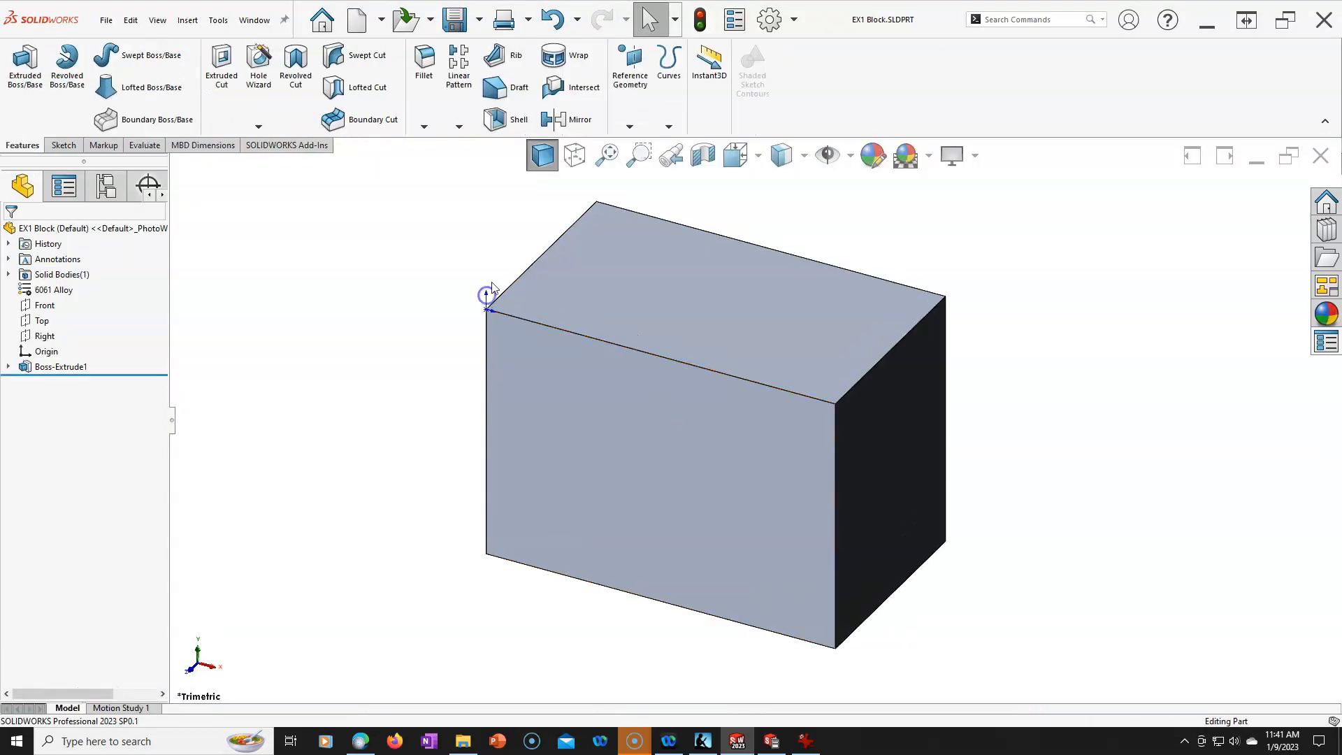
click(357, 20)
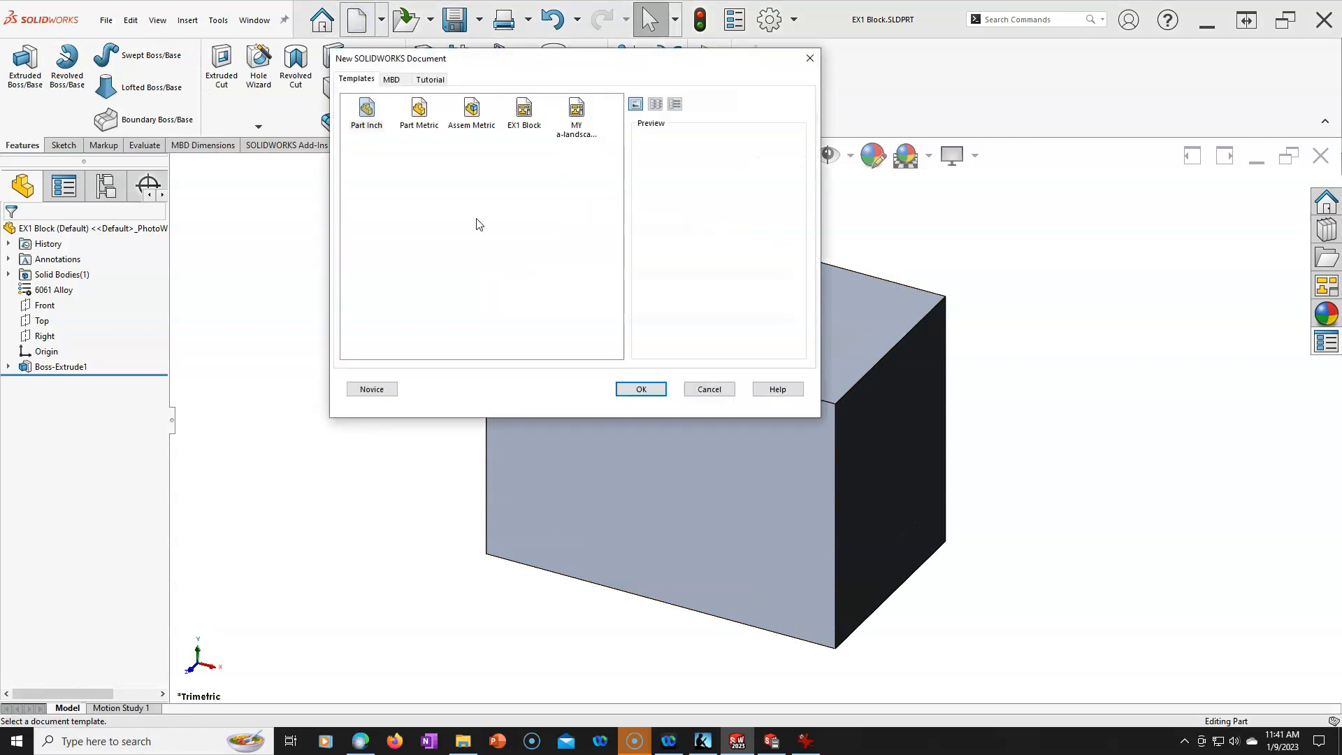
click(524, 113)
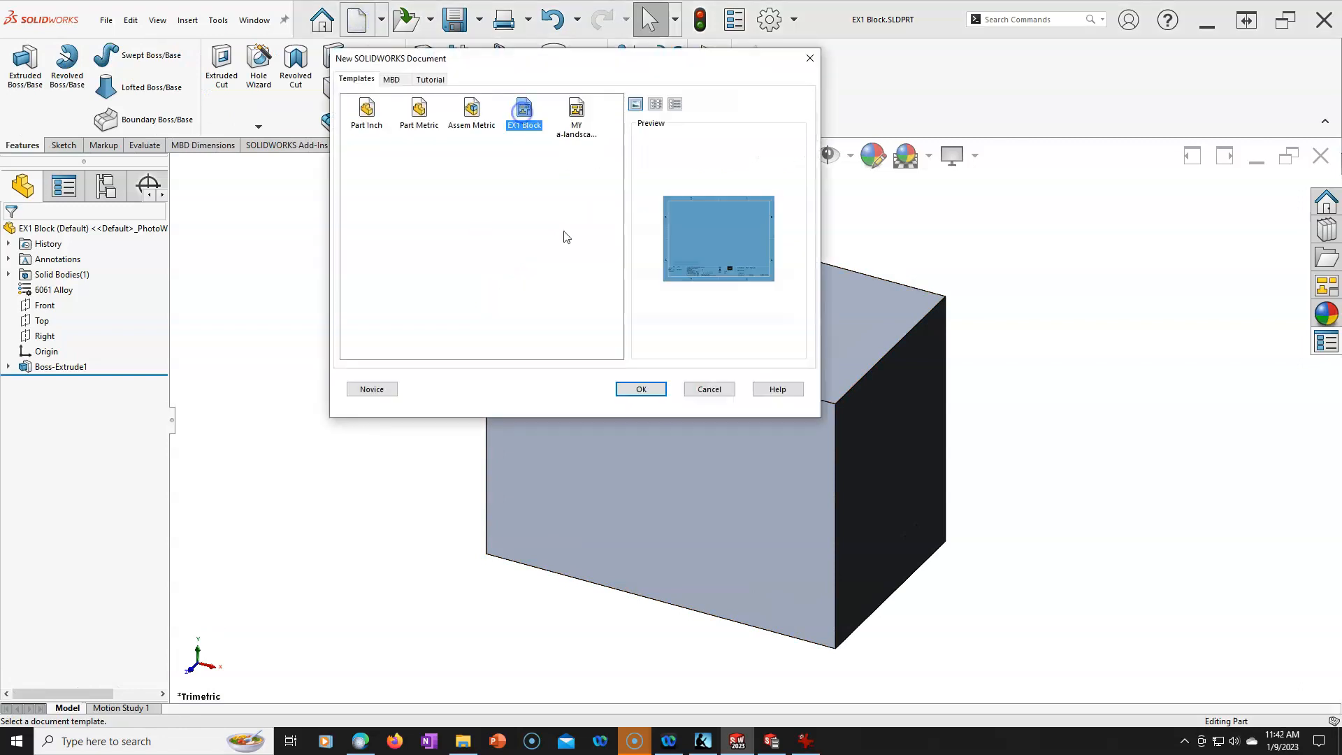
click(641, 389)
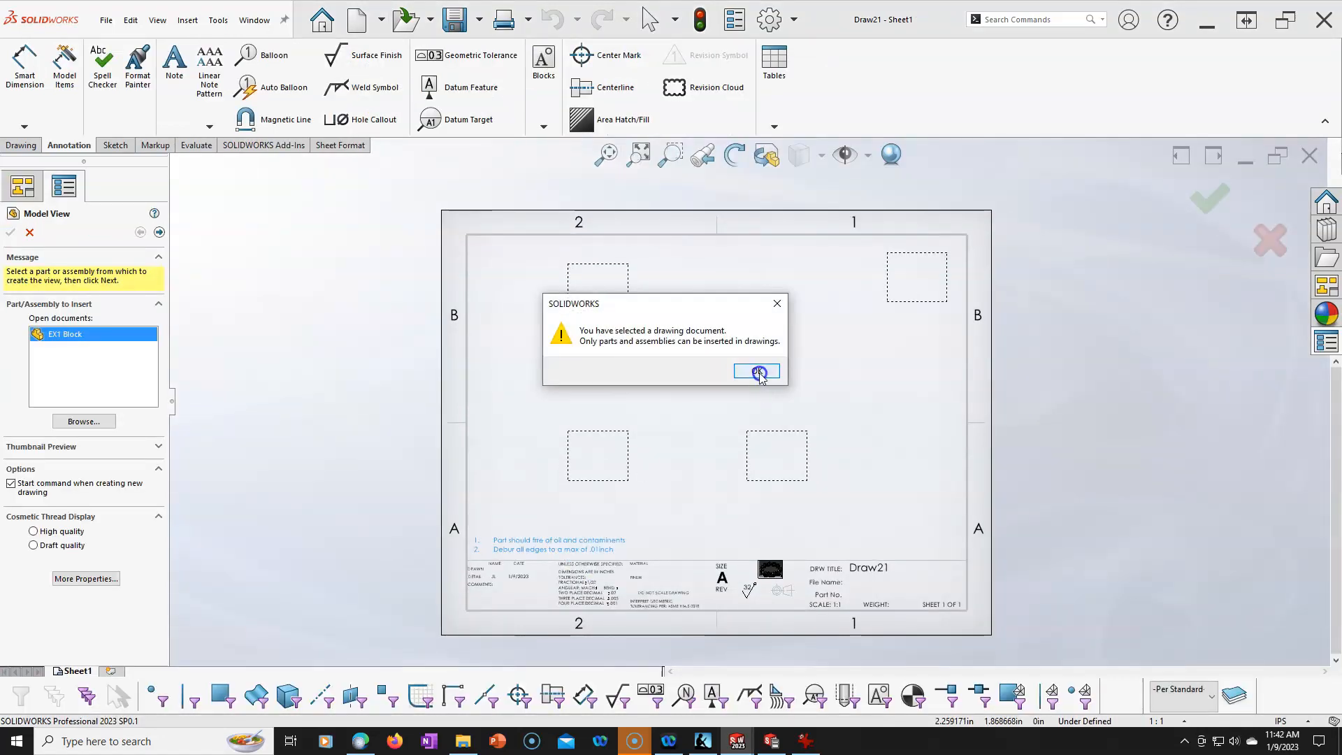
click(759, 371)
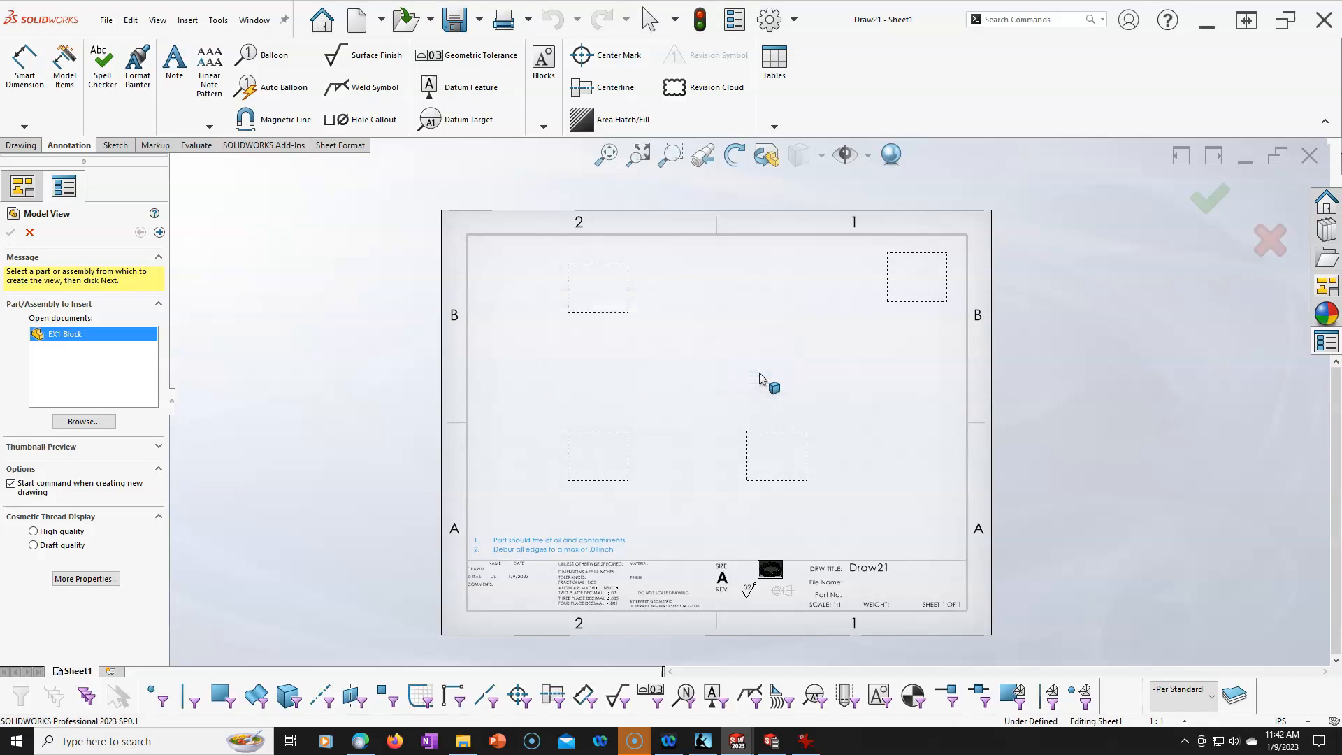
click(29, 232)
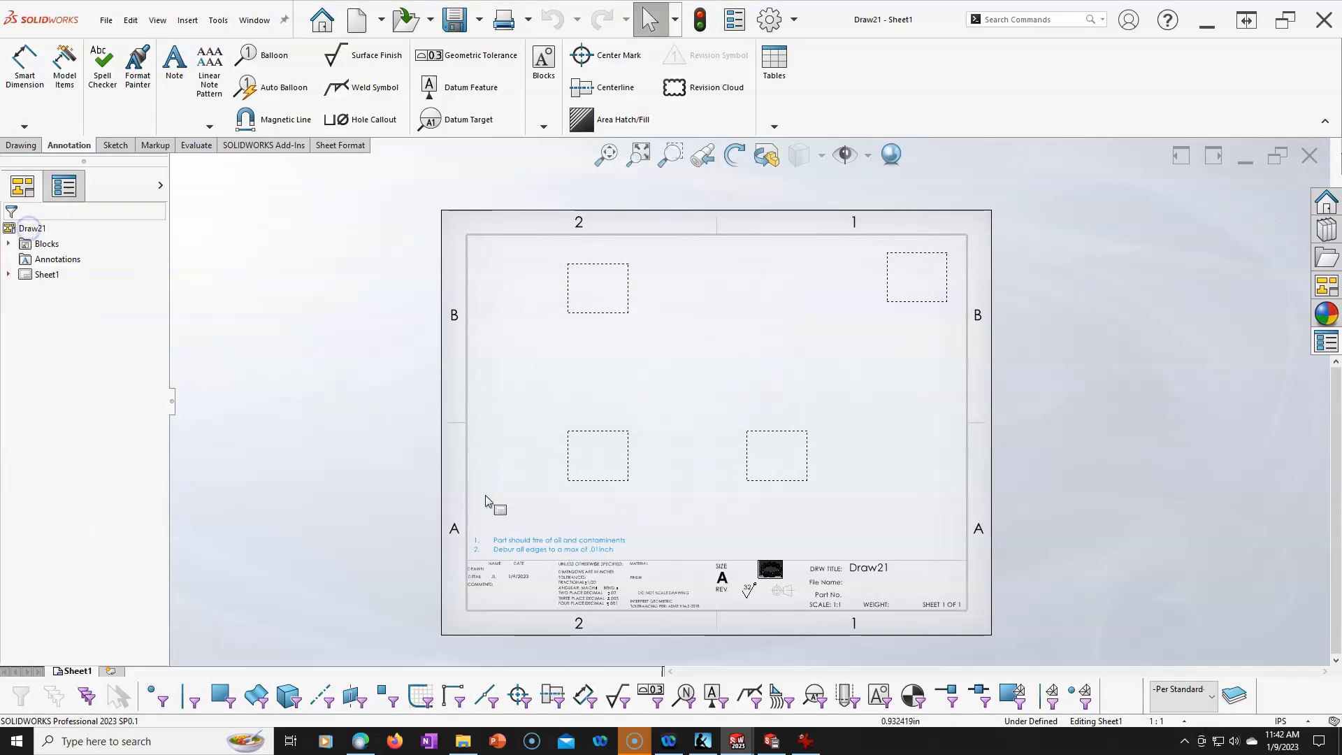
Step: Shift the two-line general notes block slightly above the title block and close the new drawing without saving
click(556, 545)
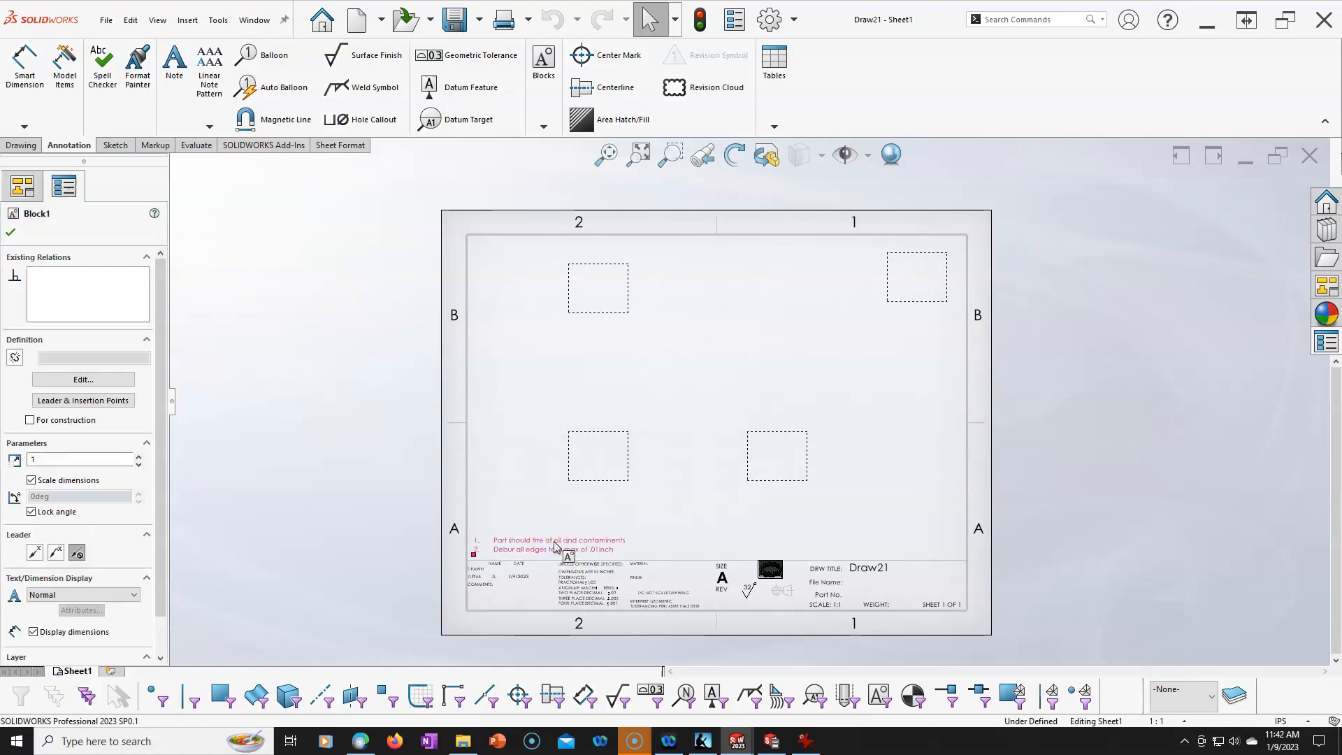
mouse_move(555, 545)
mouse_down()
mouse_move(577, 533)
mouse_move(559, 533)
mouse_up()
click(510, 443)
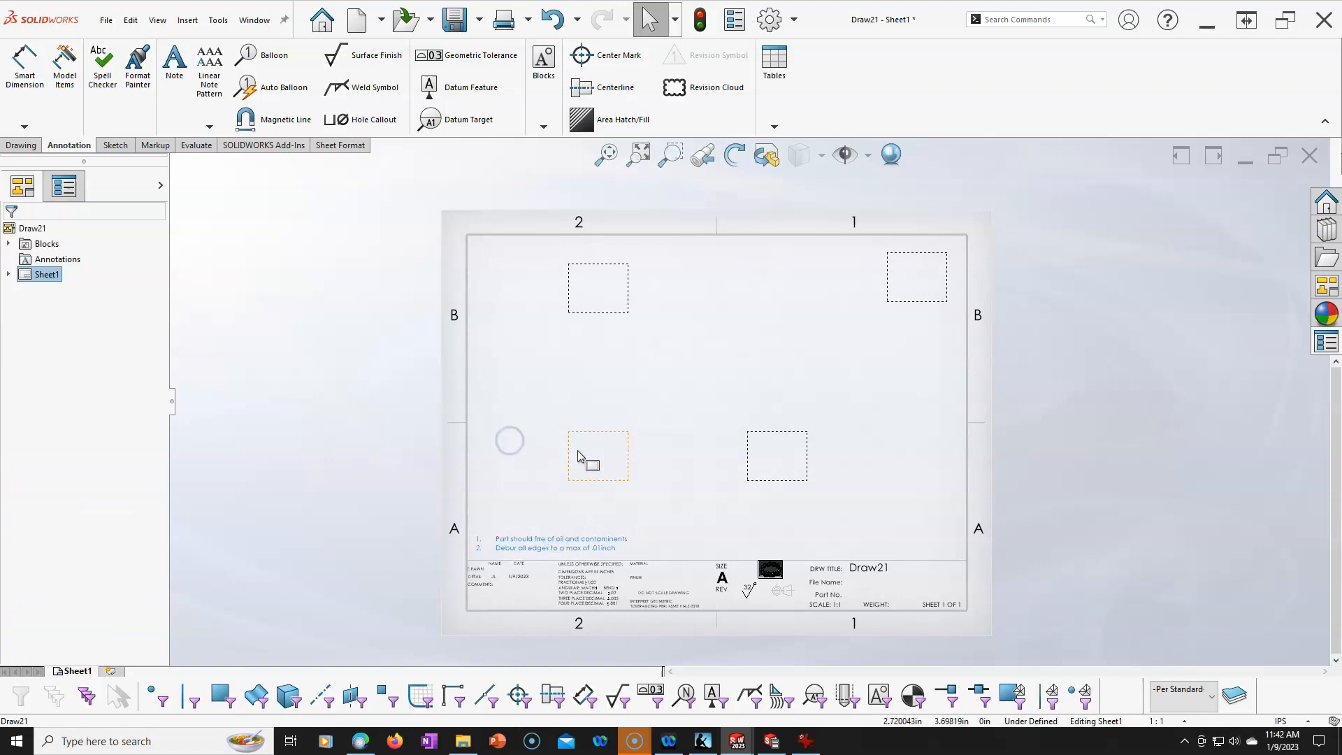
click(1308, 155)
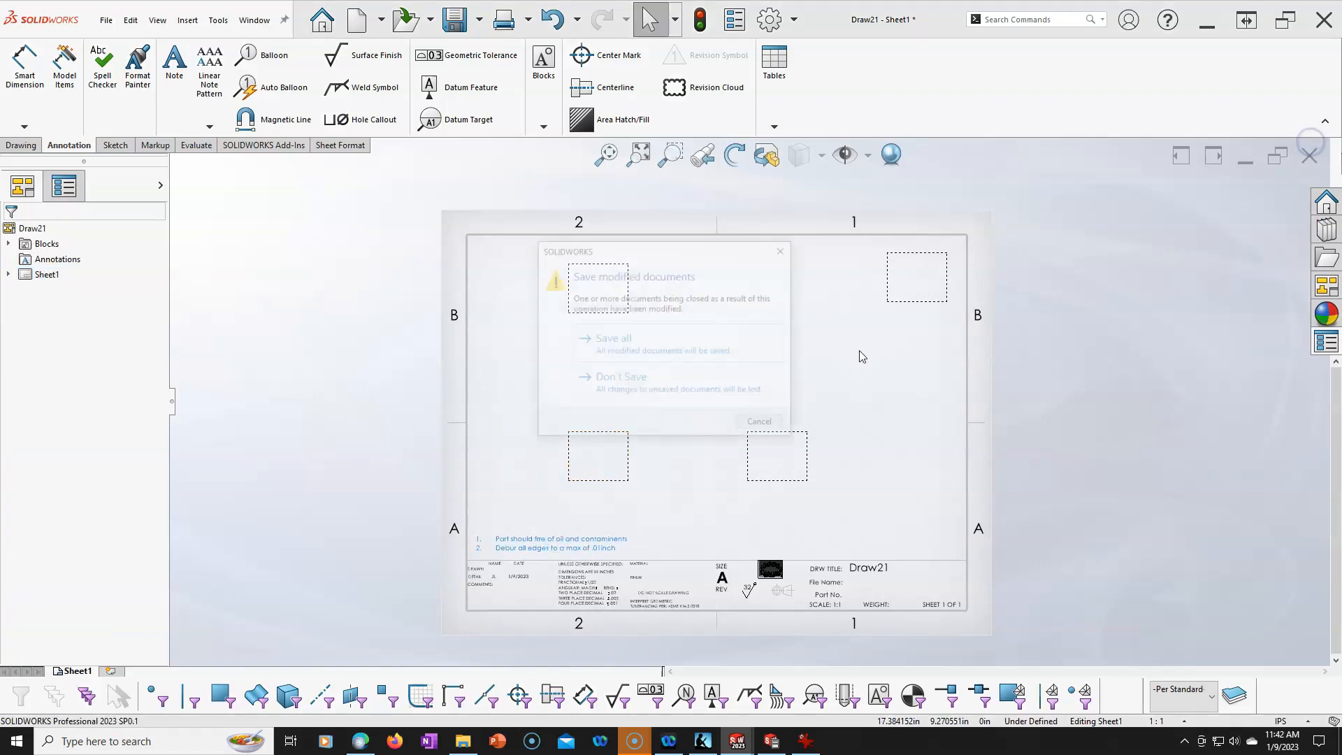
click(724, 401)
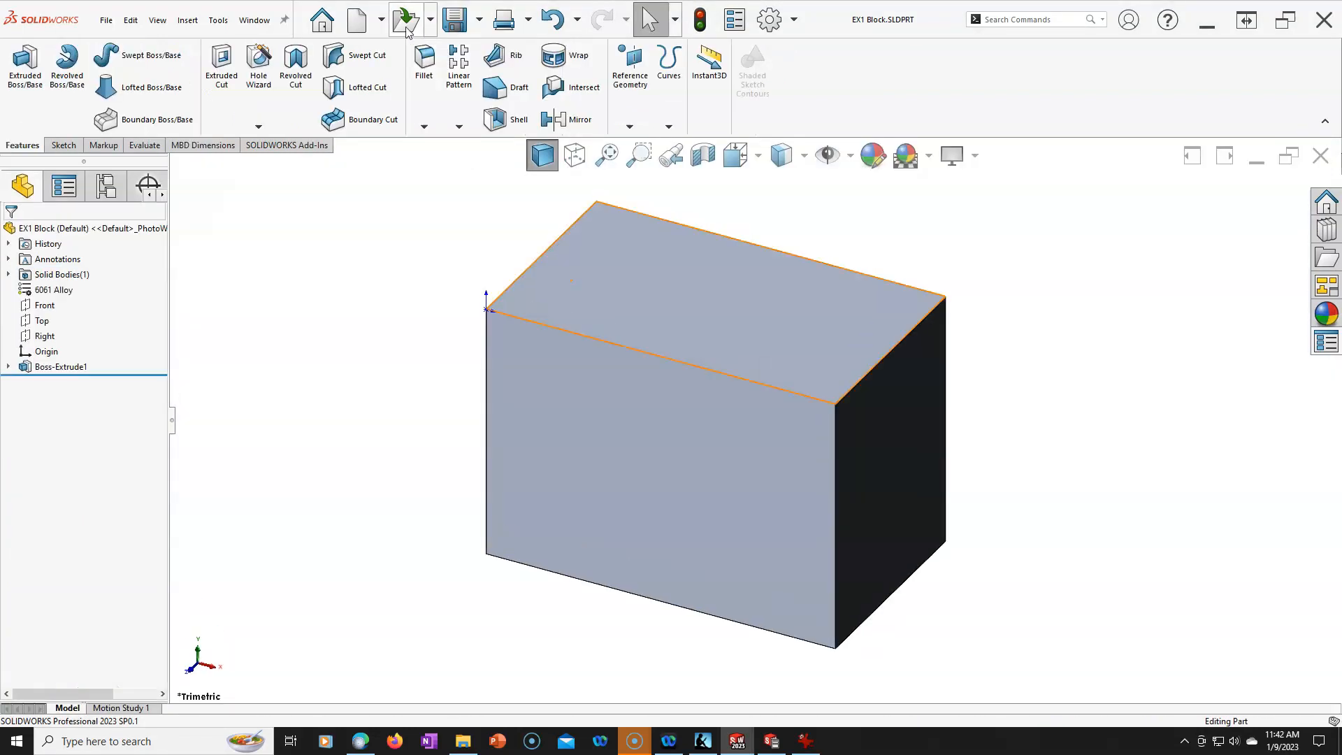
Step: Start another drawing from the EX1 Block template and cancel the Model View command
click(361, 26)
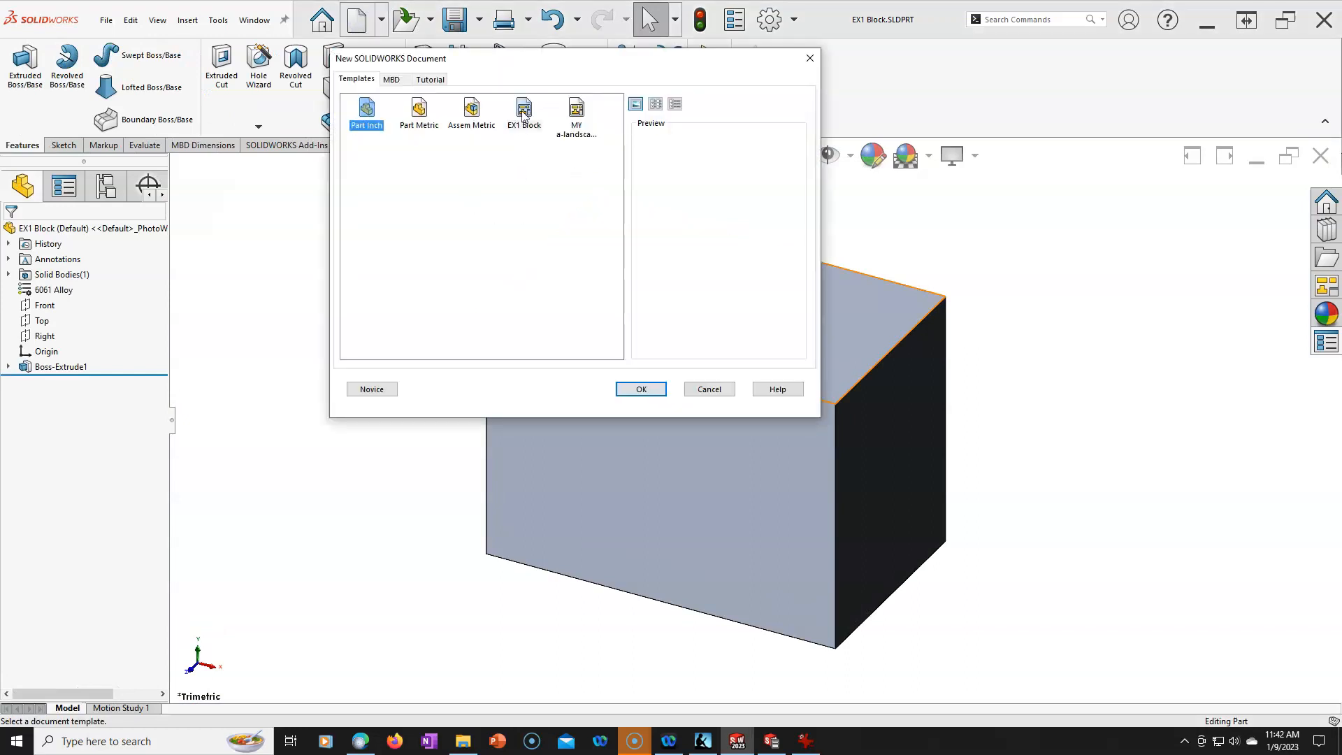
click(524, 110)
click(640, 389)
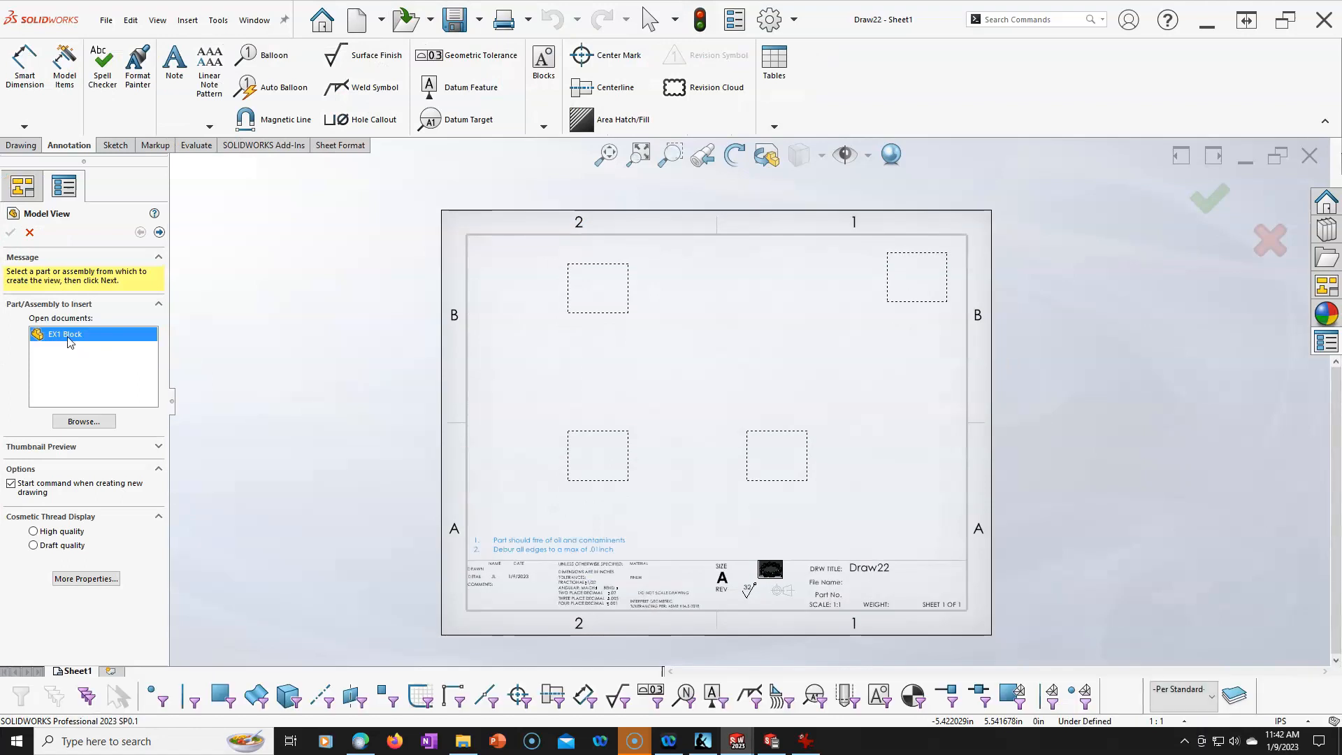
click(159, 232)
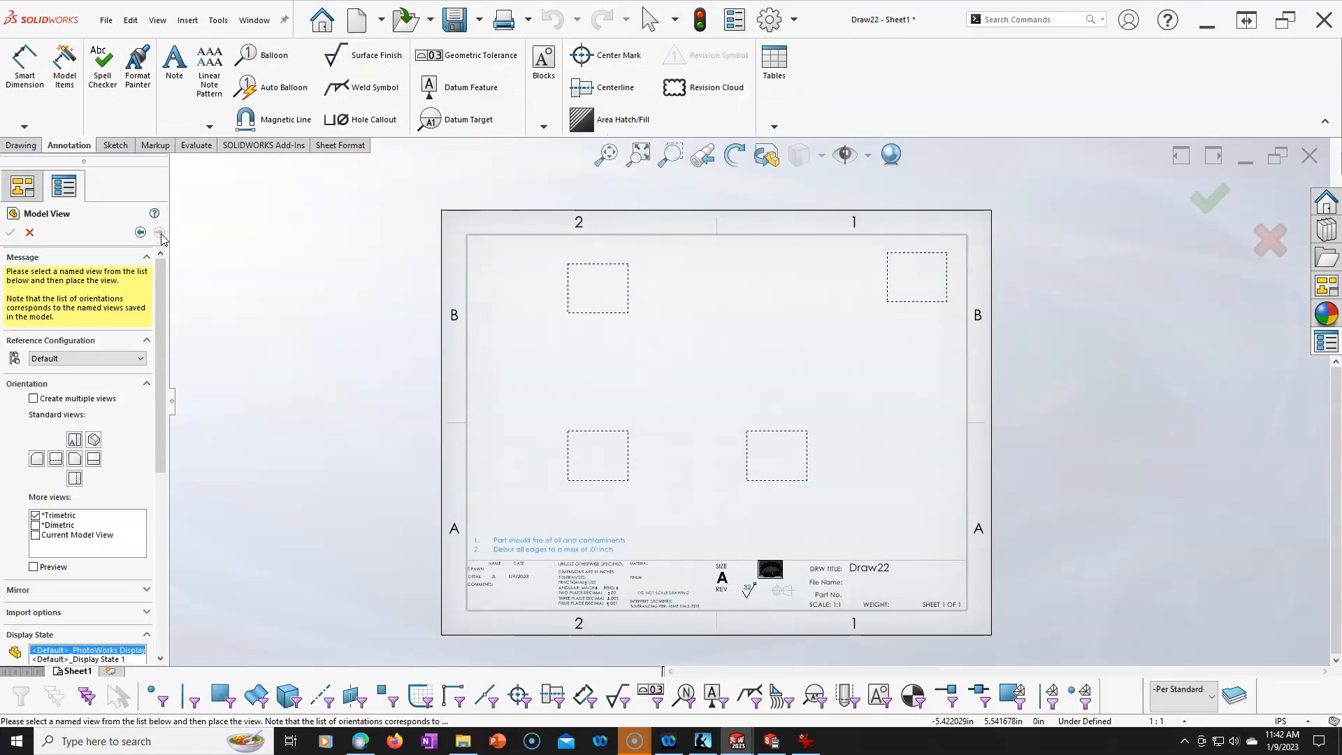
click(30, 232)
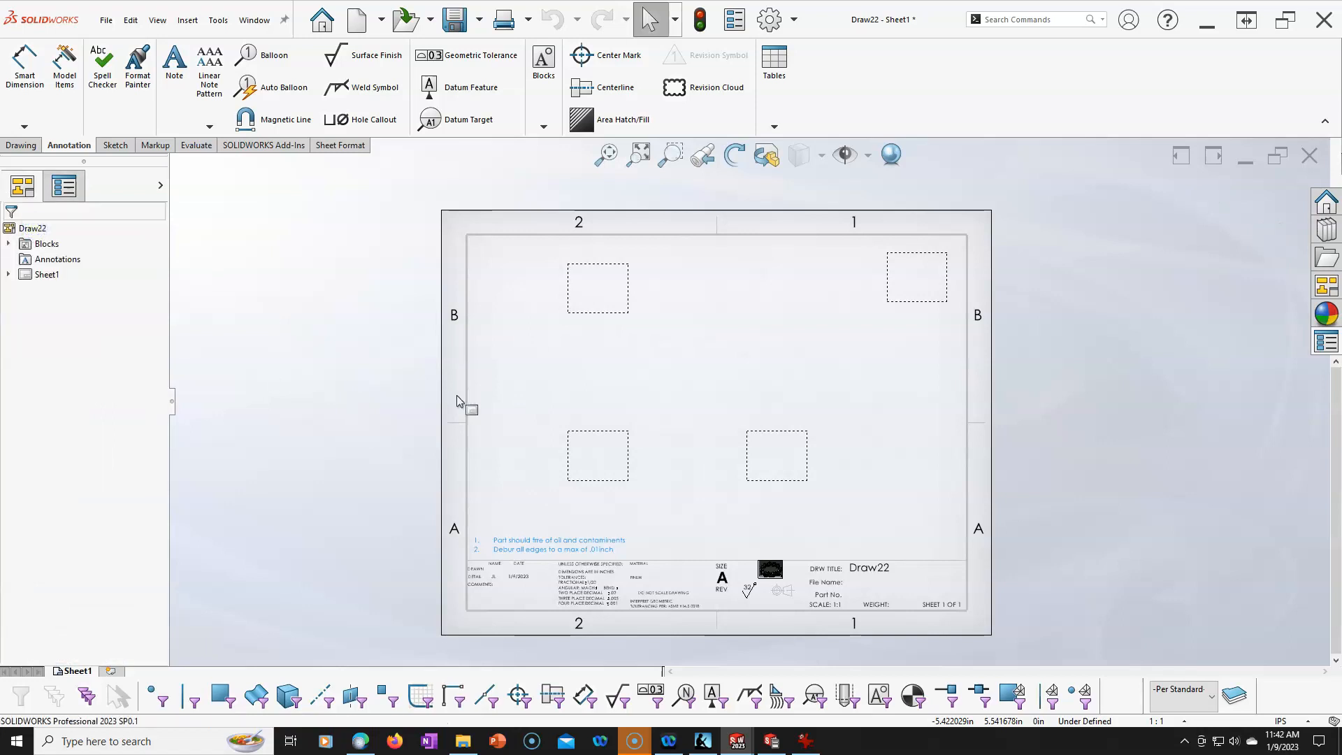
Step: Insert the EX1 Block part into the empty predefined front view
right_click(596, 453)
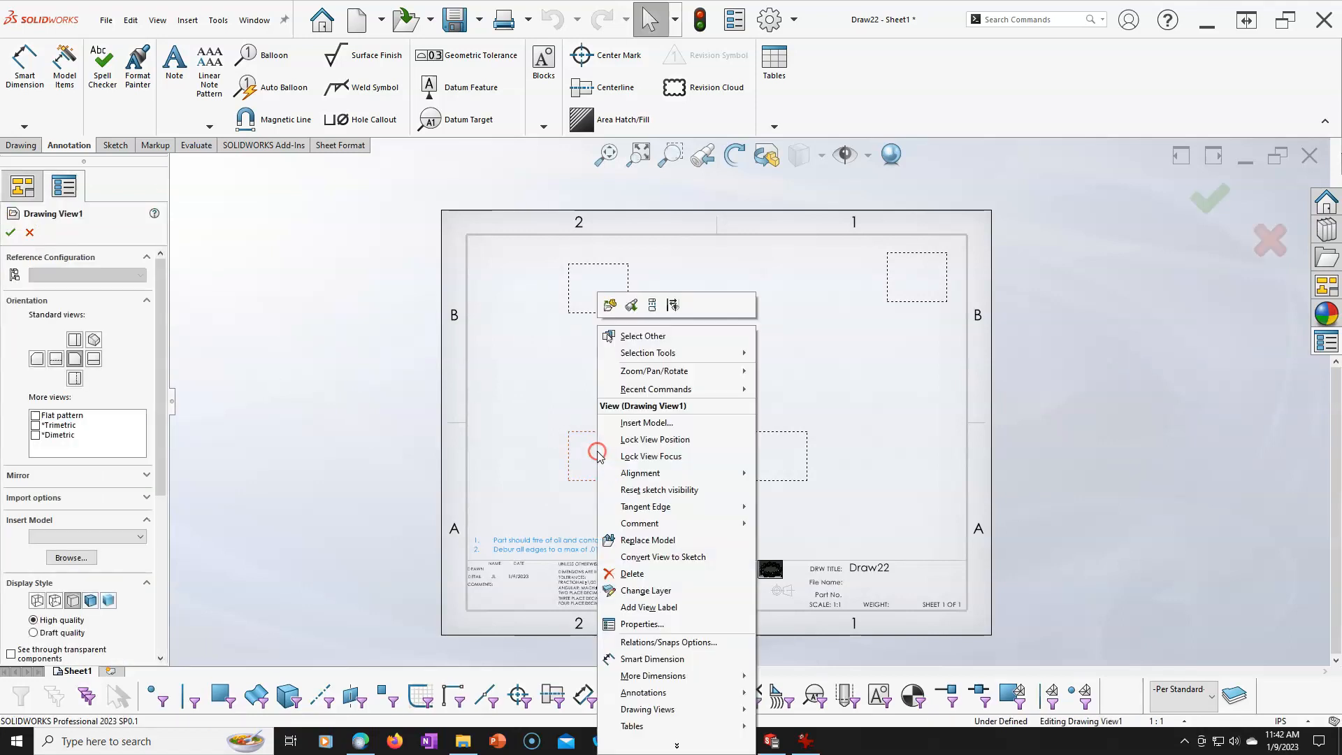
click(656, 423)
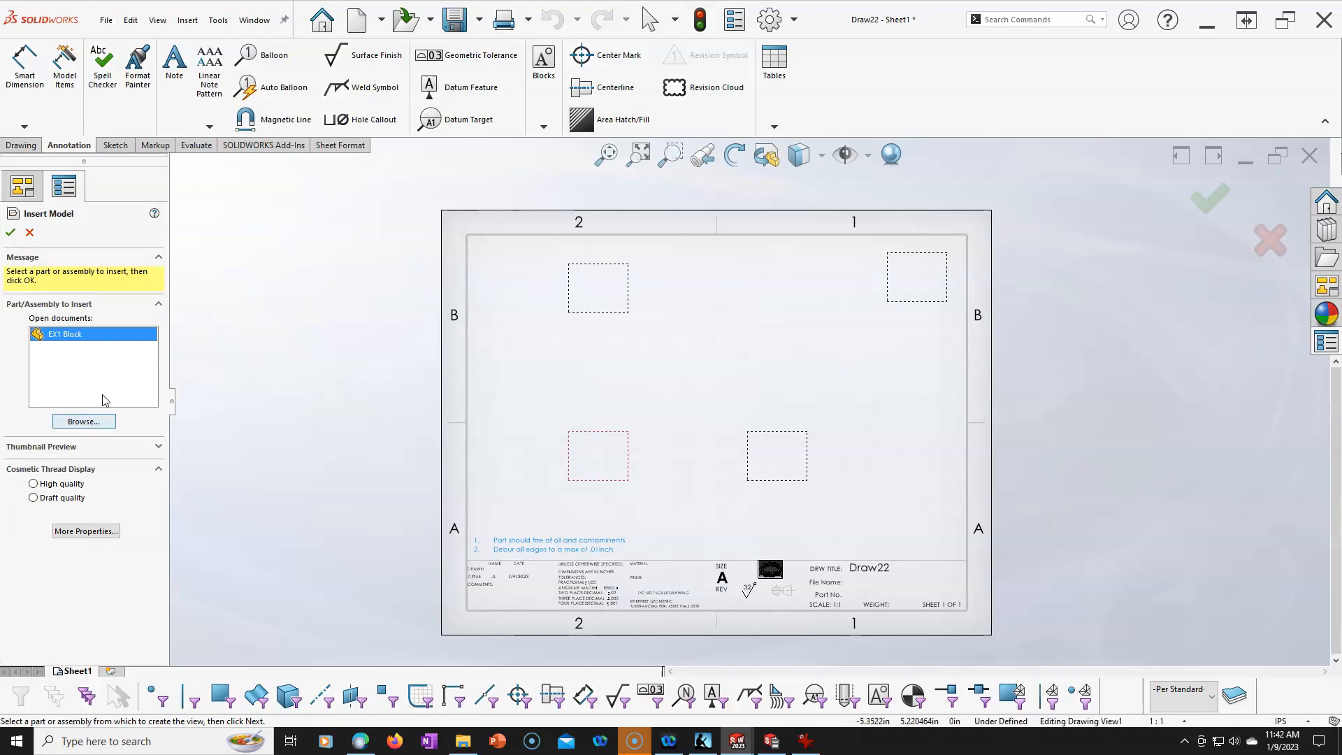
click(8, 233)
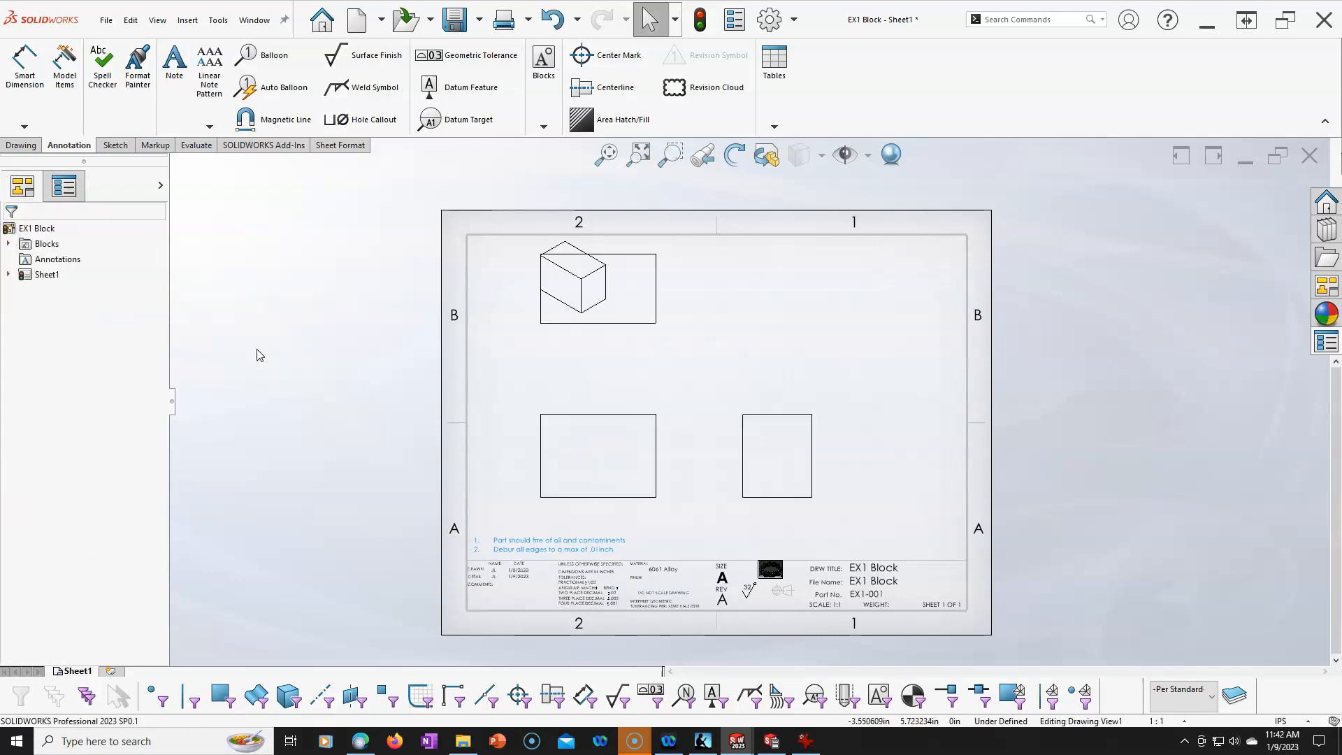
Step: Try to separate the overlapping top and isometric views, and undo the view moves and the model insertion
click(573, 382)
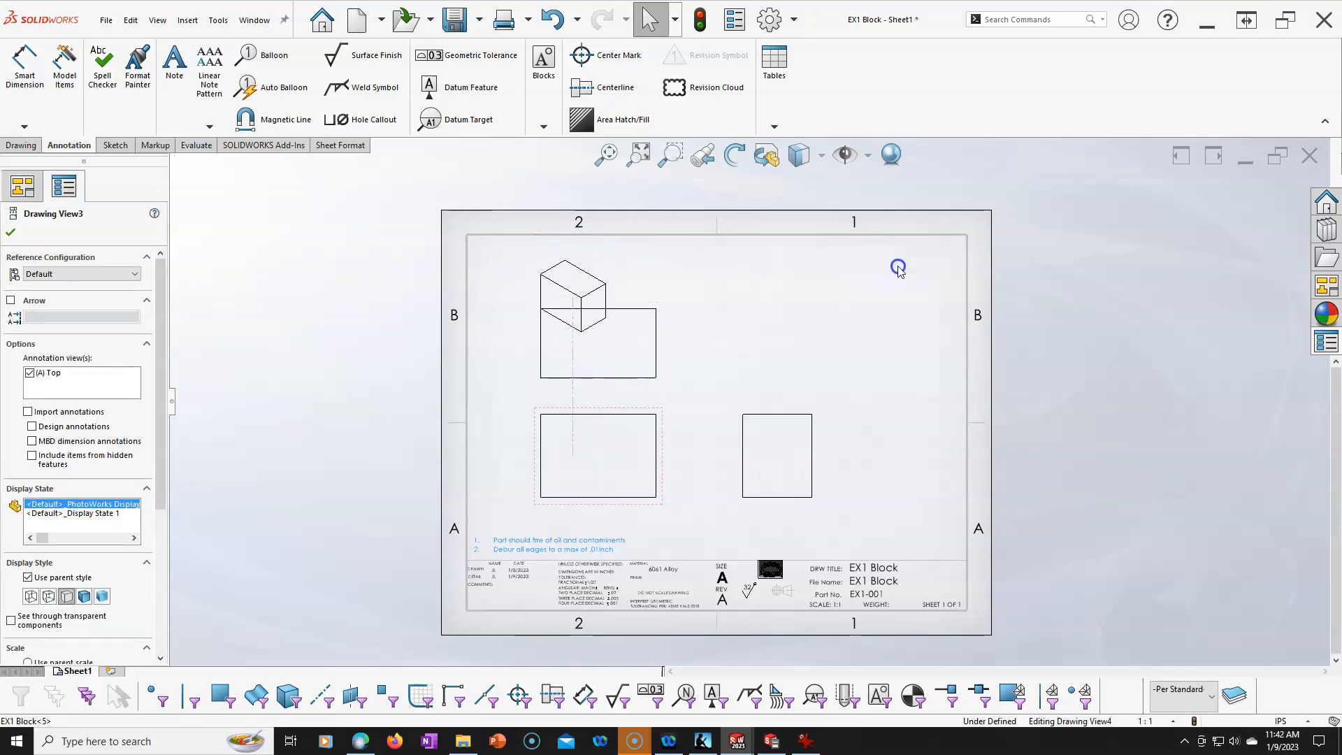
right_click(600, 260)
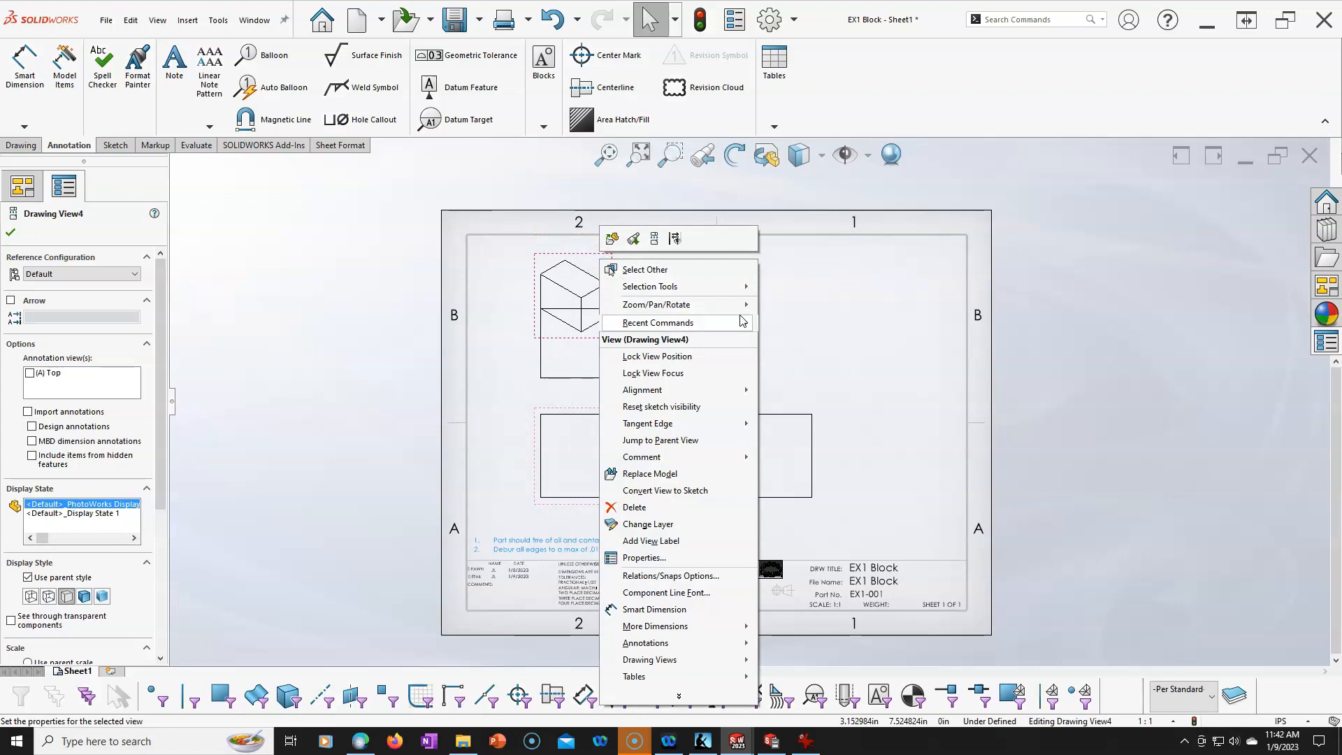
click(835, 326)
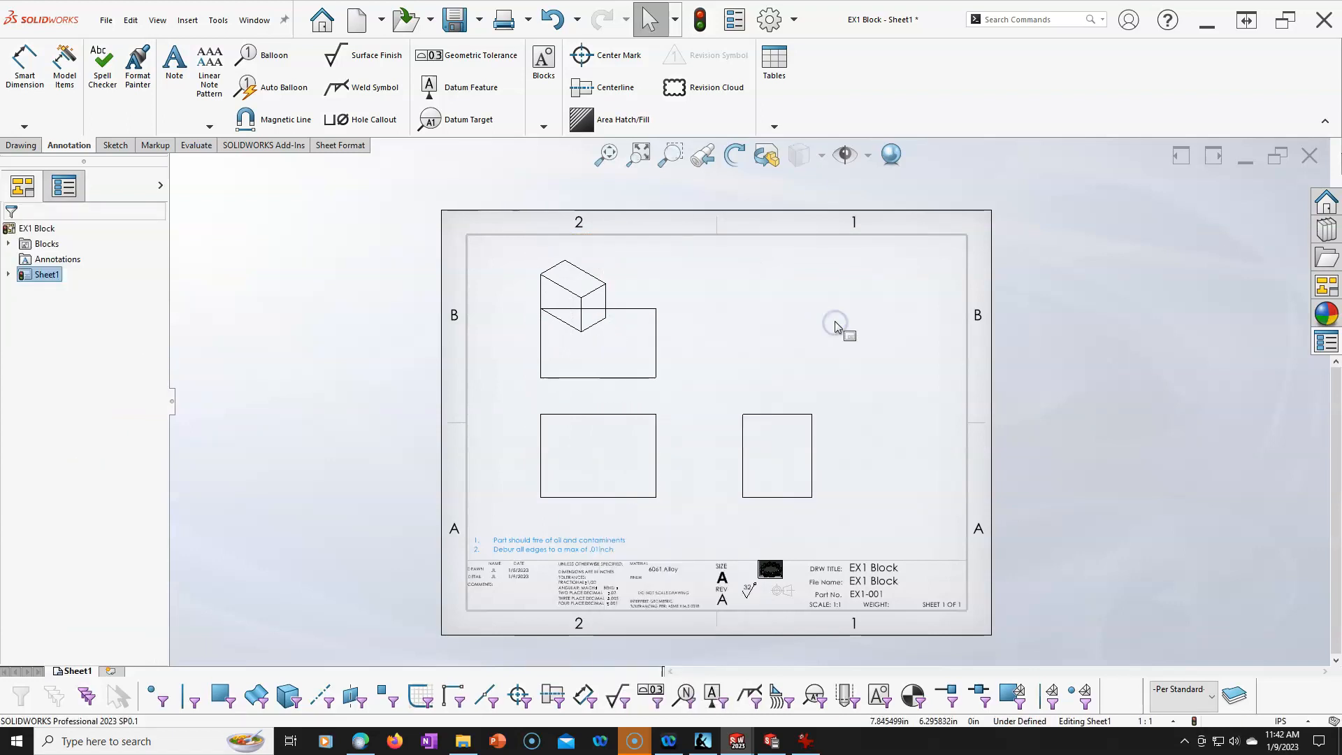
key(ctrl+z)
key(ctrl+z)
key(ctrl+z)
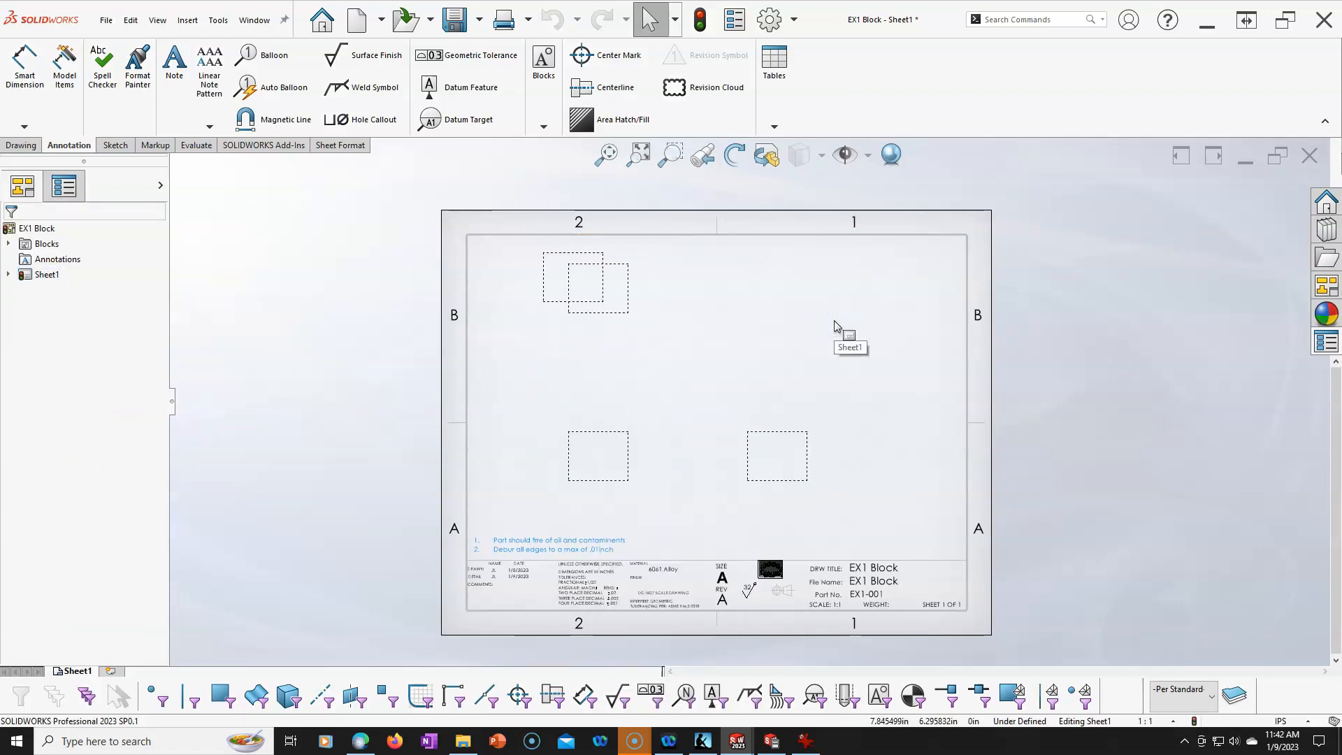
Step: Separate the overlapping empty views by moving the isometric placeholder below the top view and lowering the top view slightly
mouse_move(563, 264)
mouse_down()
mouse_move(632, 263)
mouse_move(698, 308)
mouse_move(691, 331)
mouse_up()
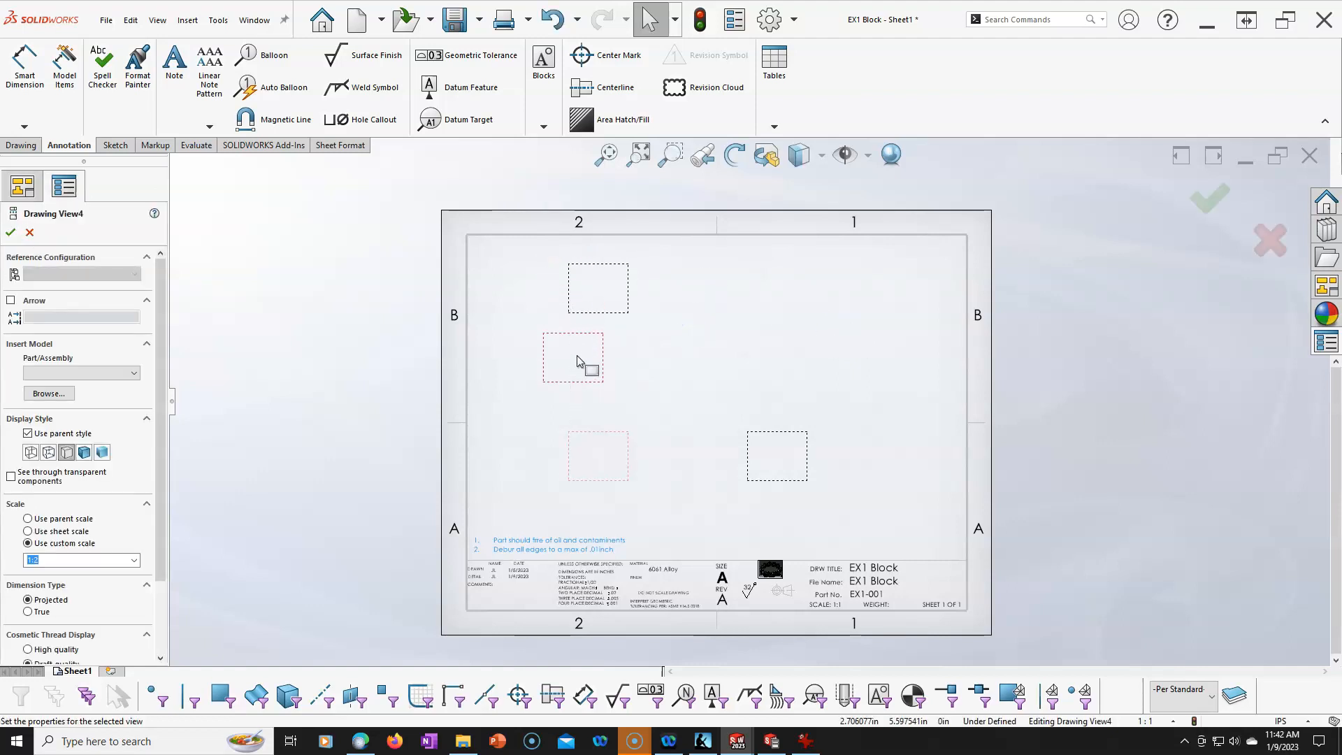
click(597, 304)
click(692, 321)
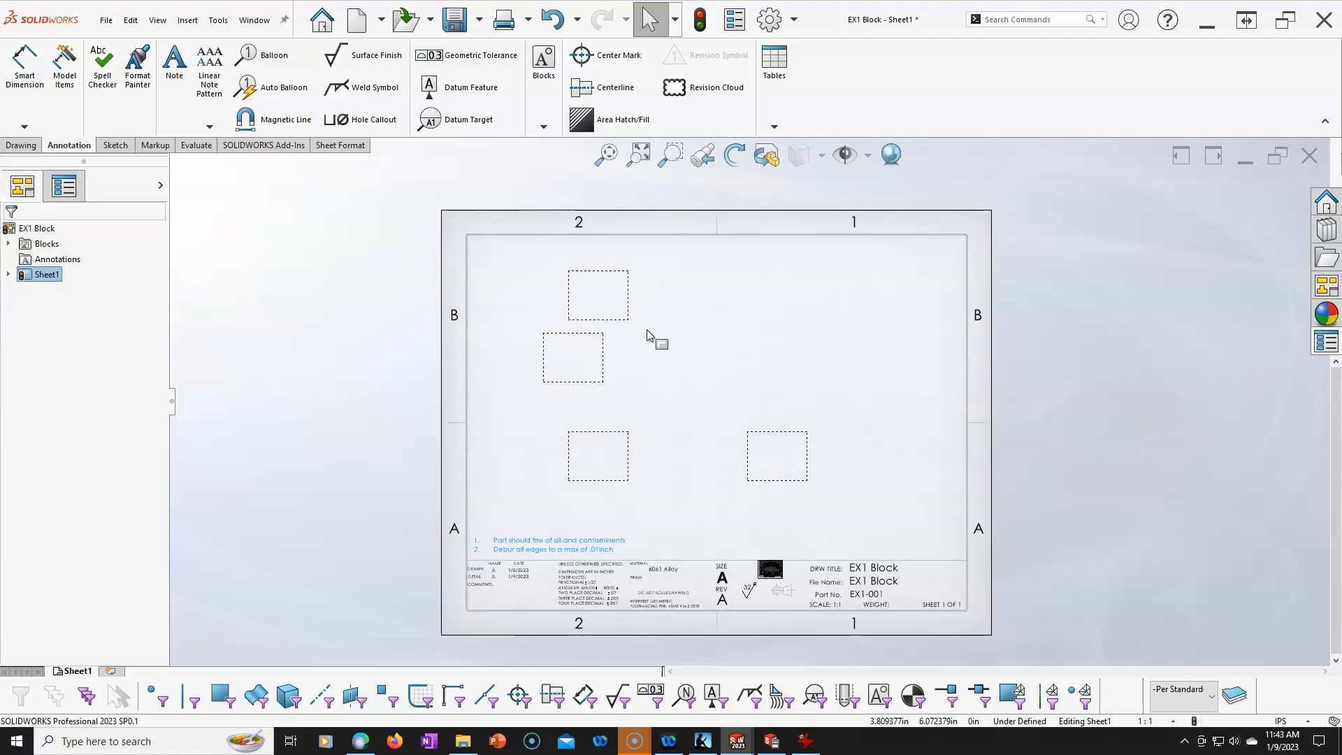
Step: Break the isometric placeholder's alignment with its parent view and move it to the sheet's upper-right corner
click(546, 337)
right_click(546, 337)
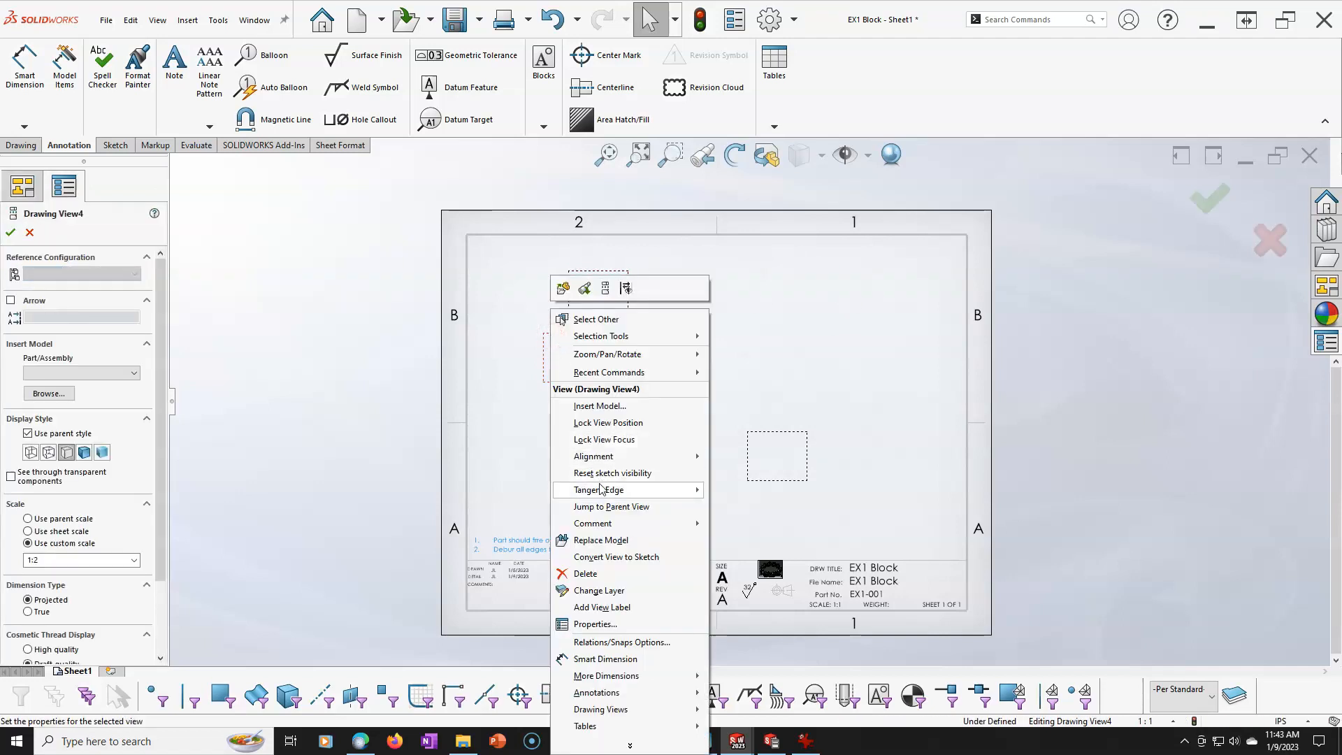
mouse_move(605, 456)
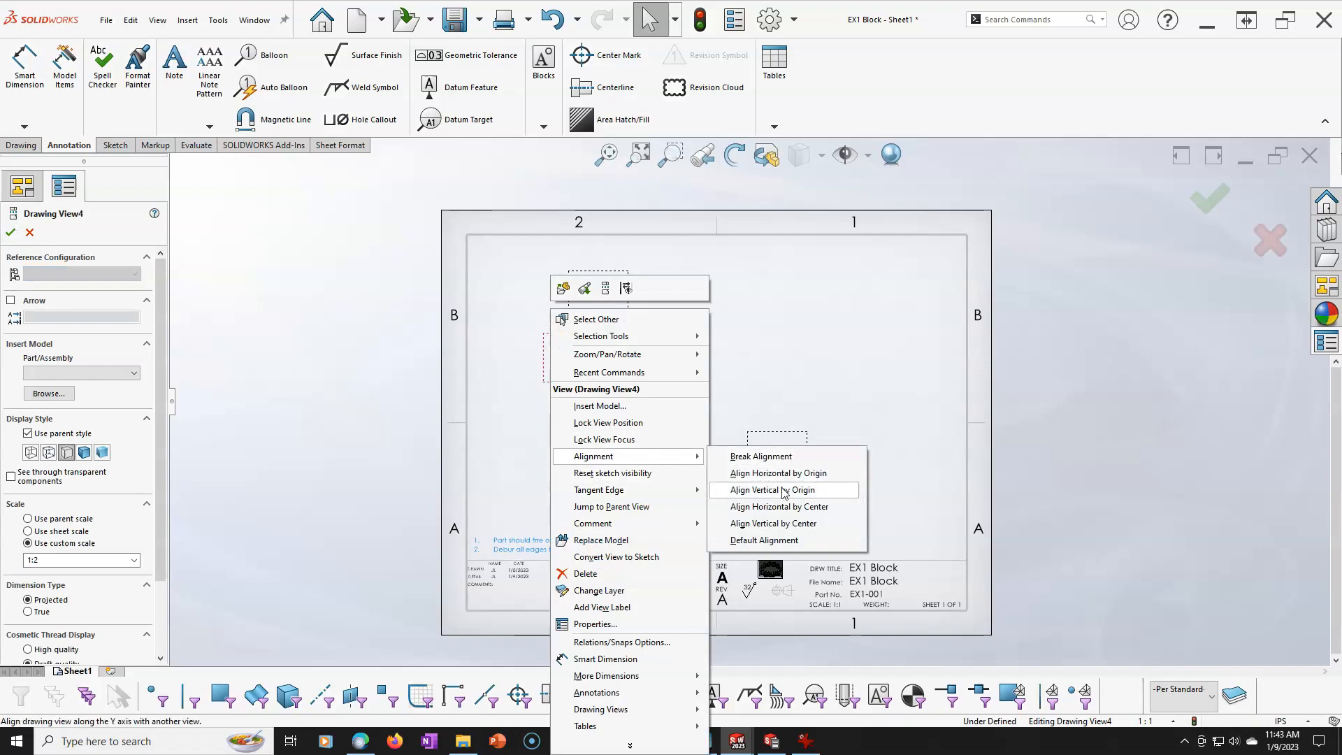
click(760, 455)
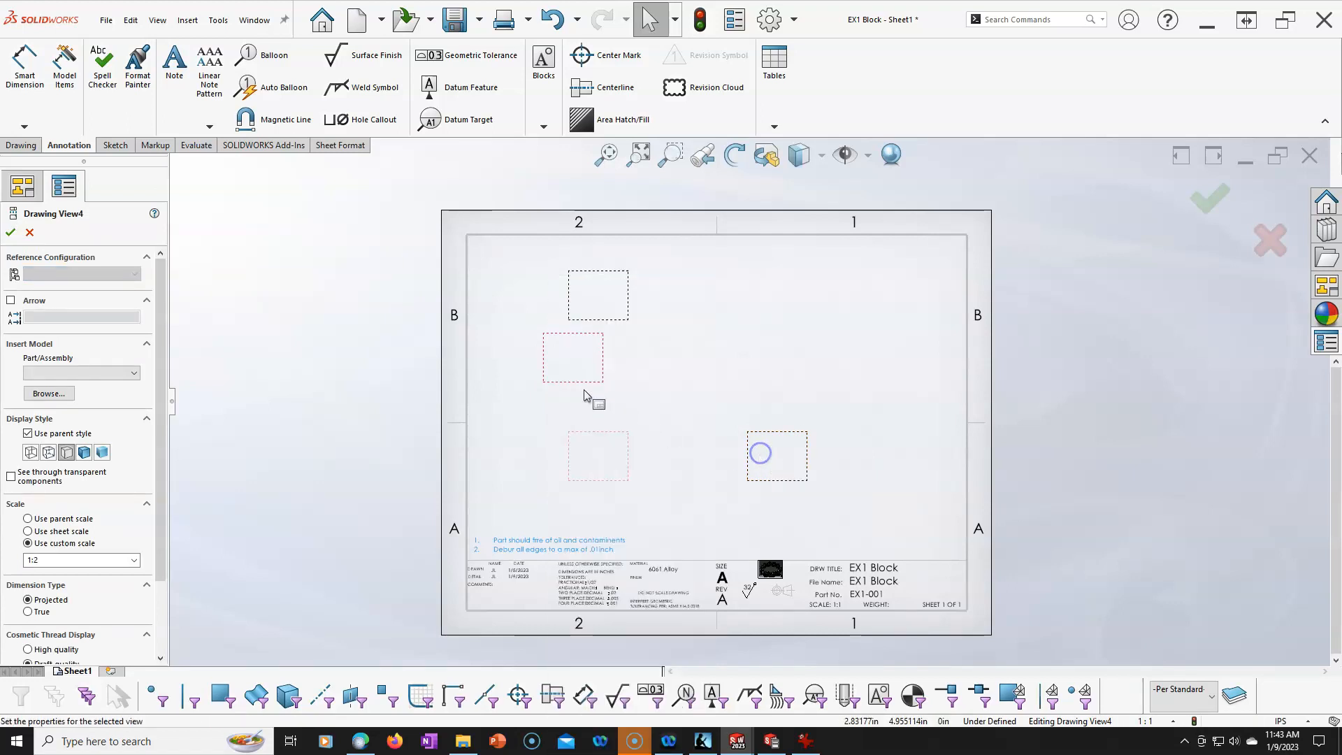
mouse_move(593, 392)
mouse_down()
mouse_move(819, 369)
mouse_move(918, 302)
mouse_up()
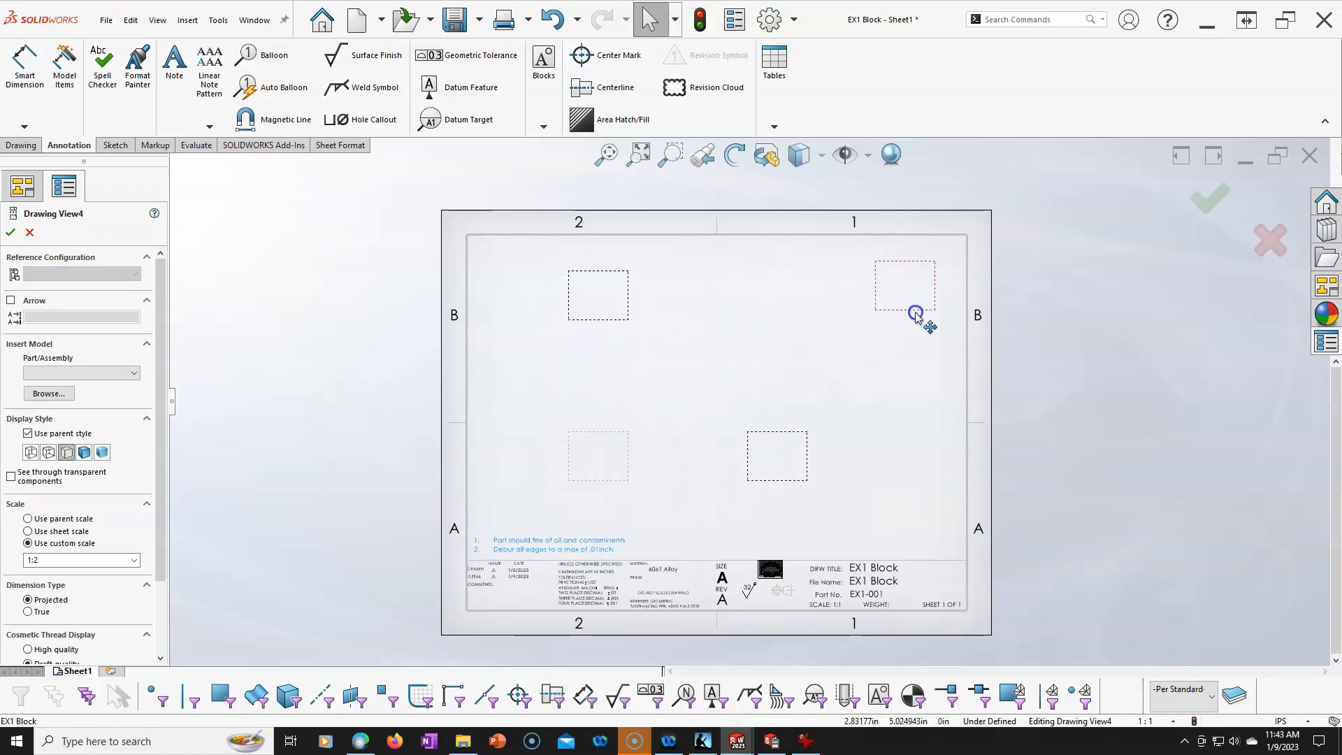
click(777, 369)
Step: Lower the empty top view and shift the aligned front view up and to the right to bring the placeholders closer together
drag(614, 325, 614, 348)
click(666, 404)
click(715, 379)
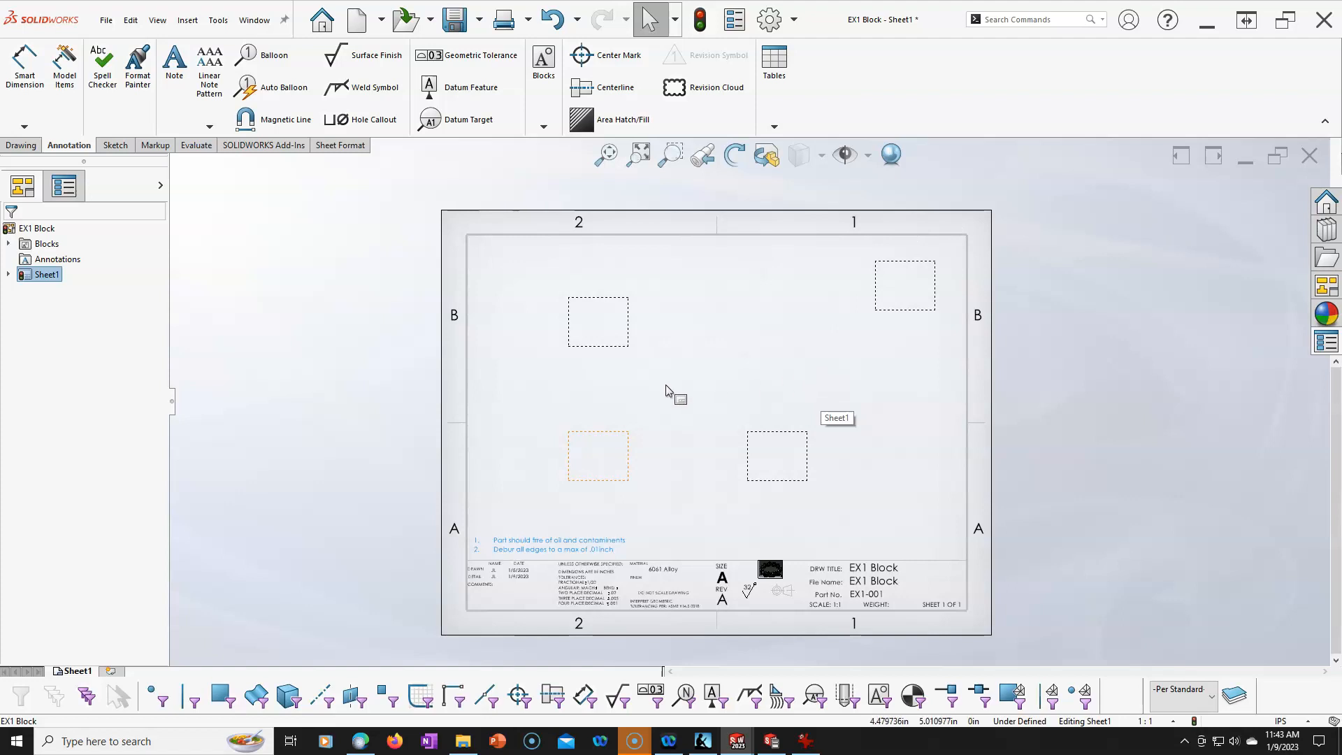
click(628, 431)
drag(628, 431, 654, 404)
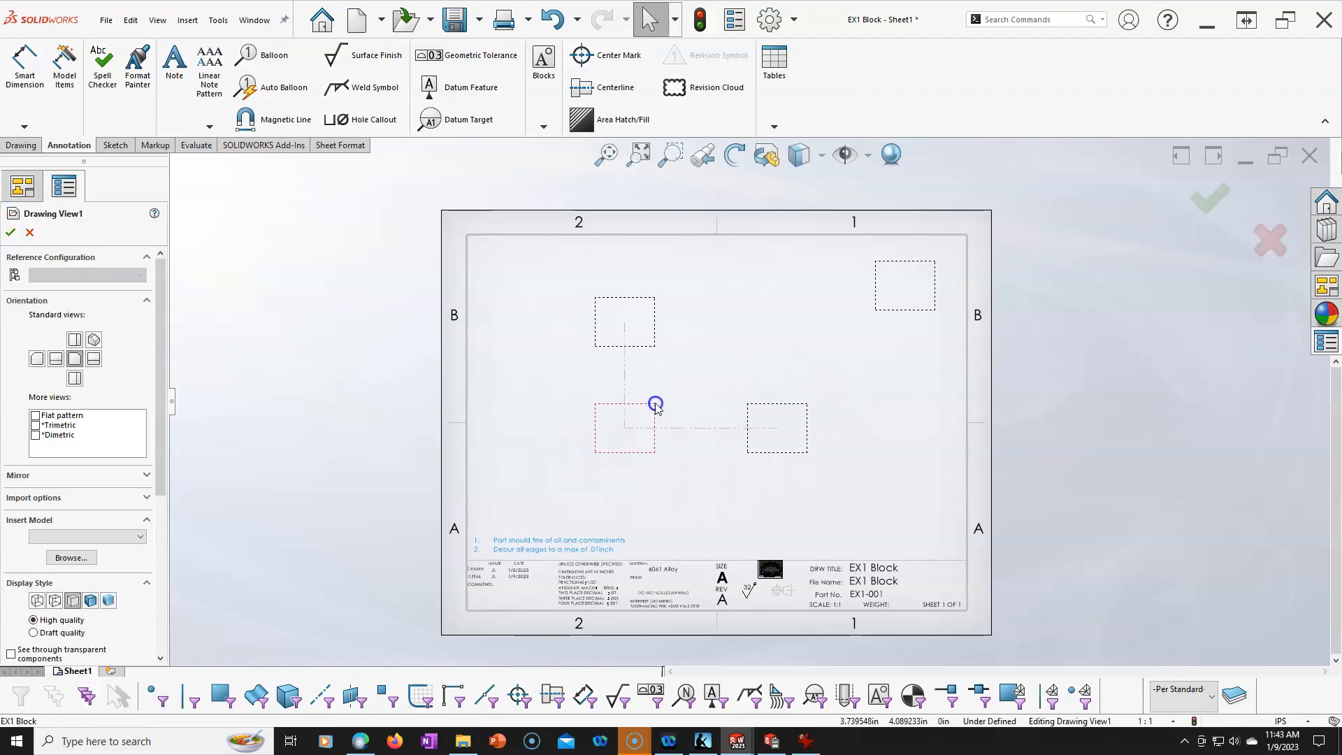
click(881, 426)
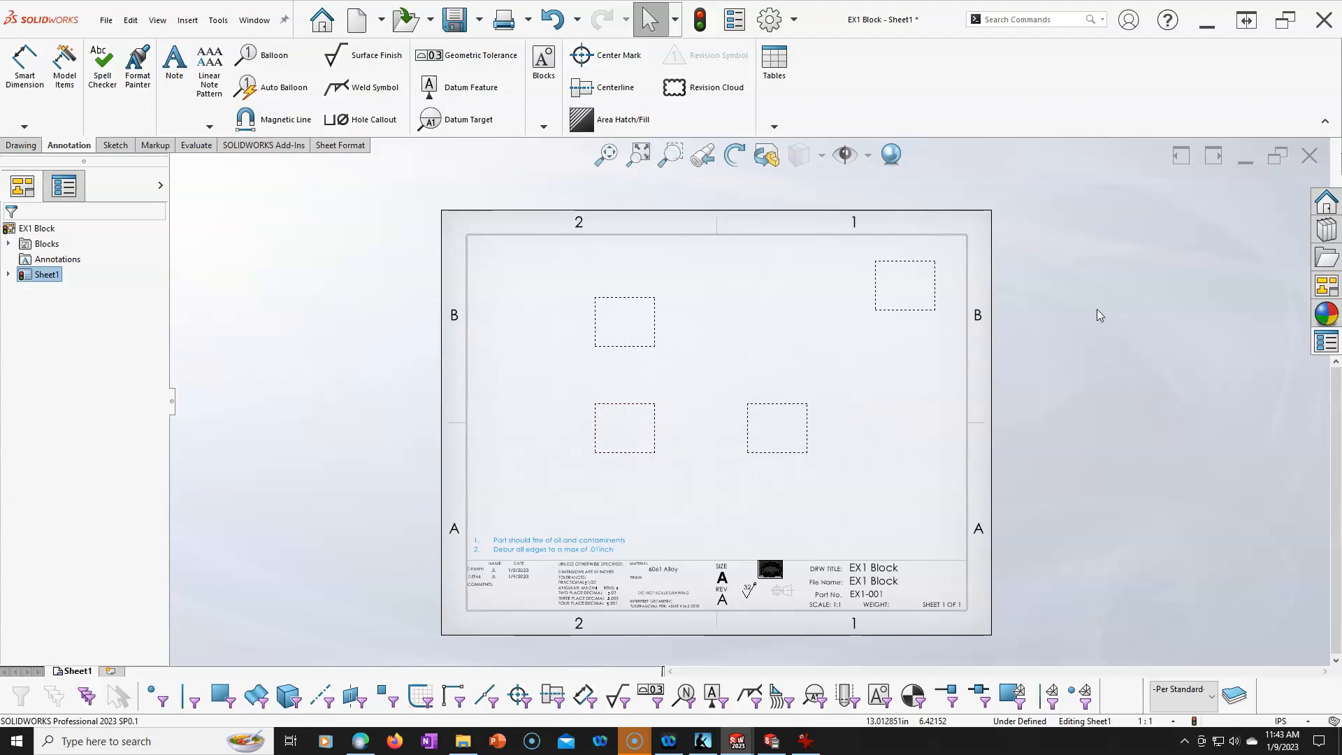
click(103, 24)
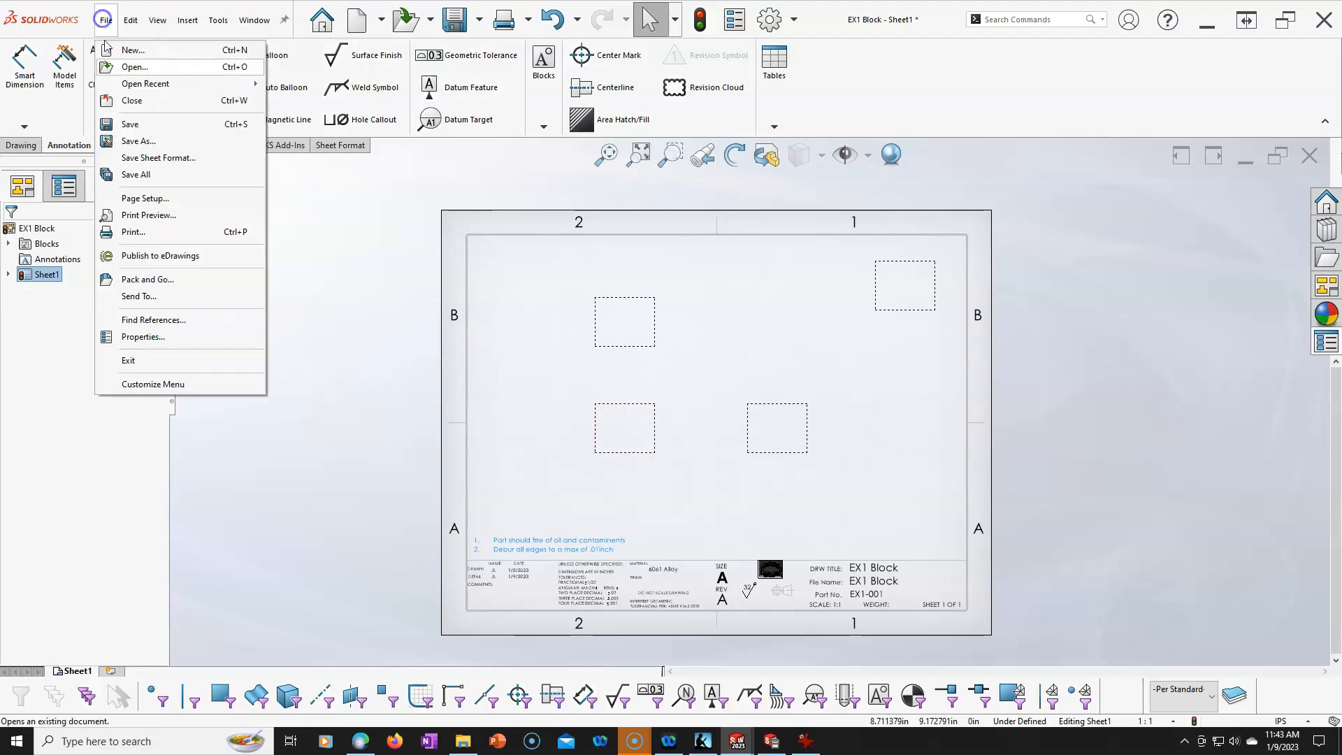
click(141, 160)
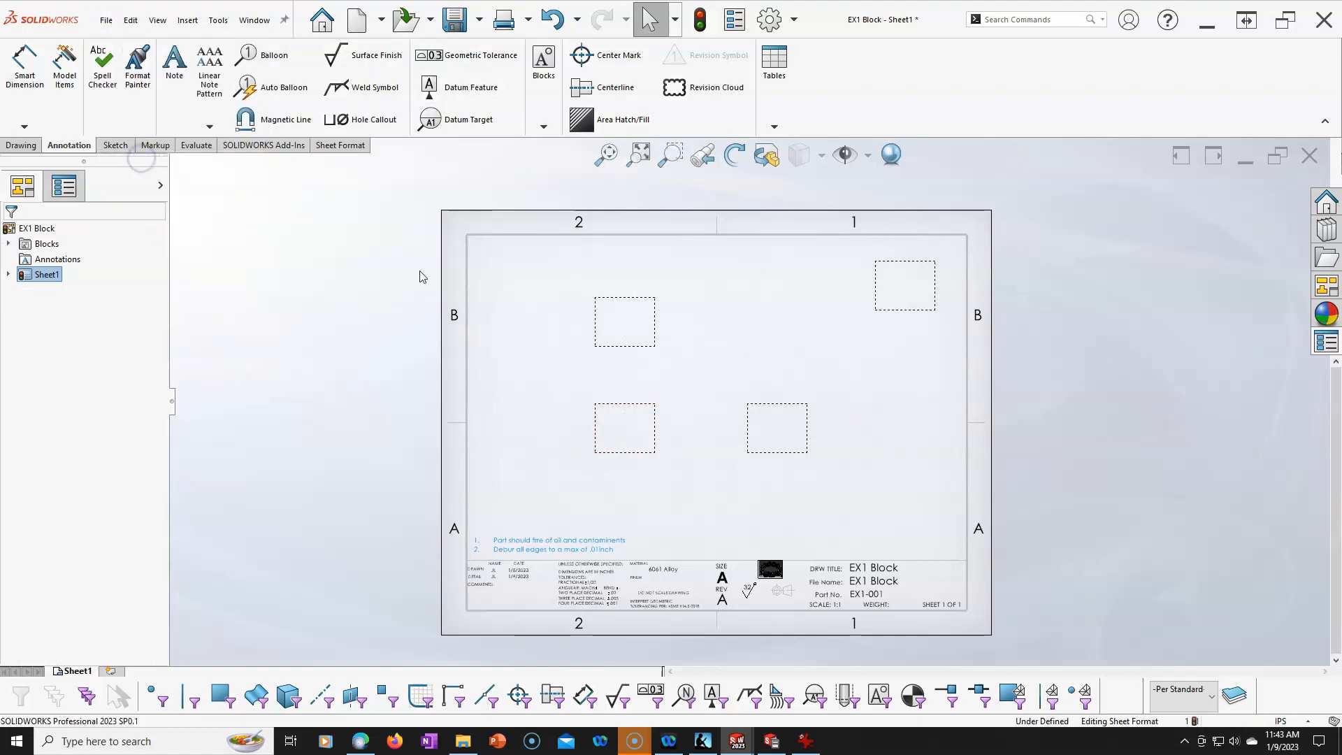
drag(1100, 296, 1094, 449)
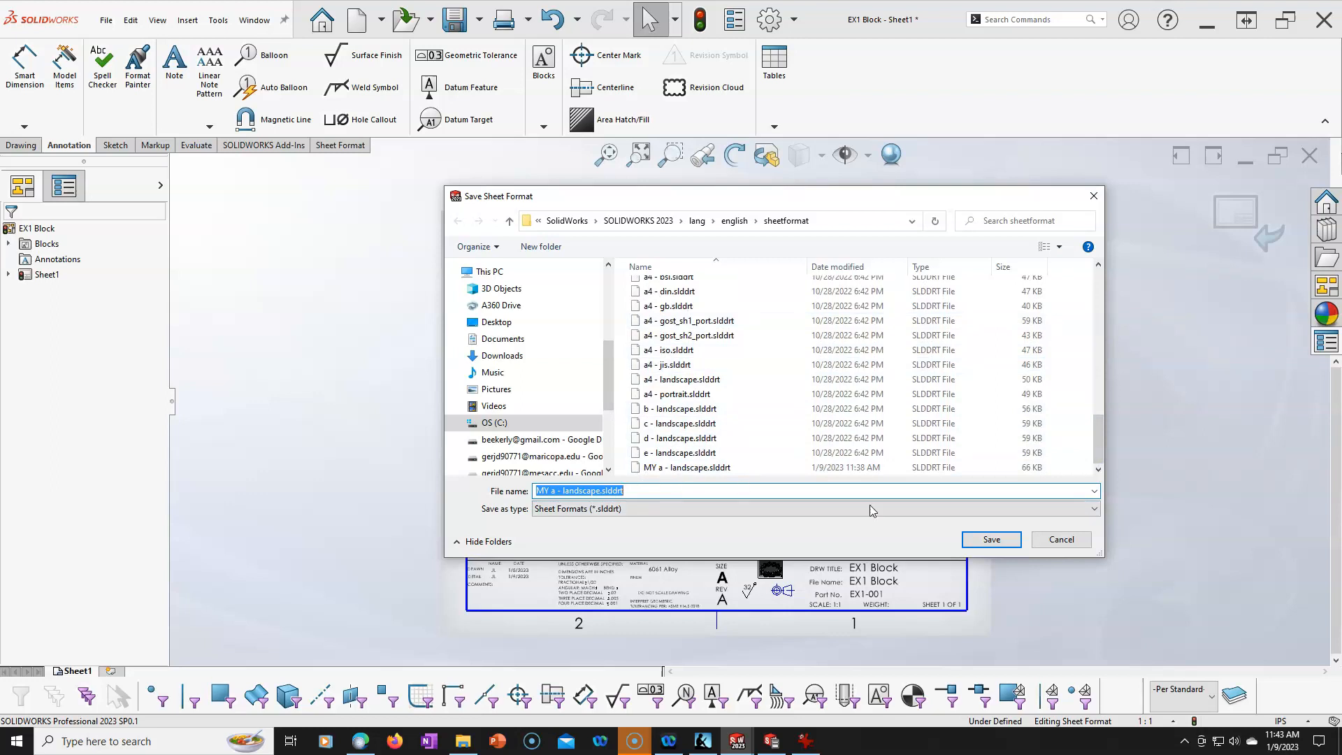
click(1060, 539)
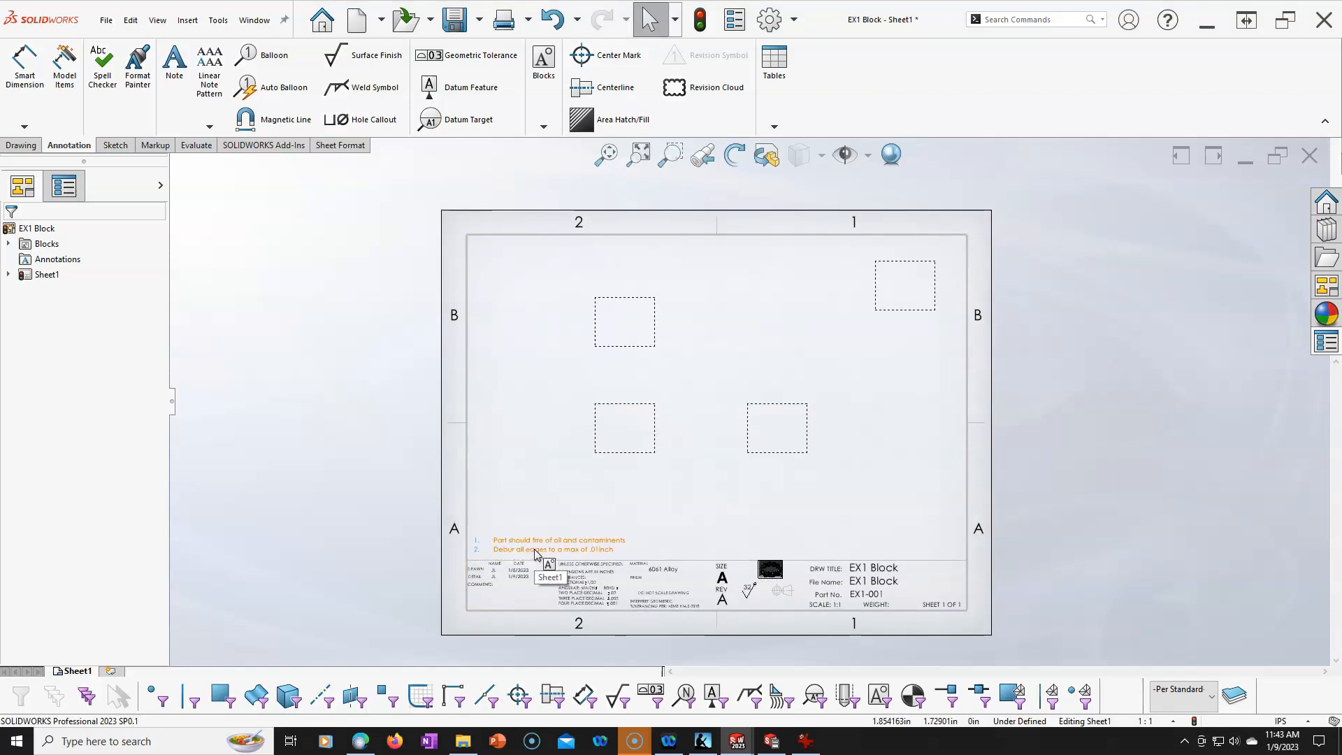
click(507, 416)
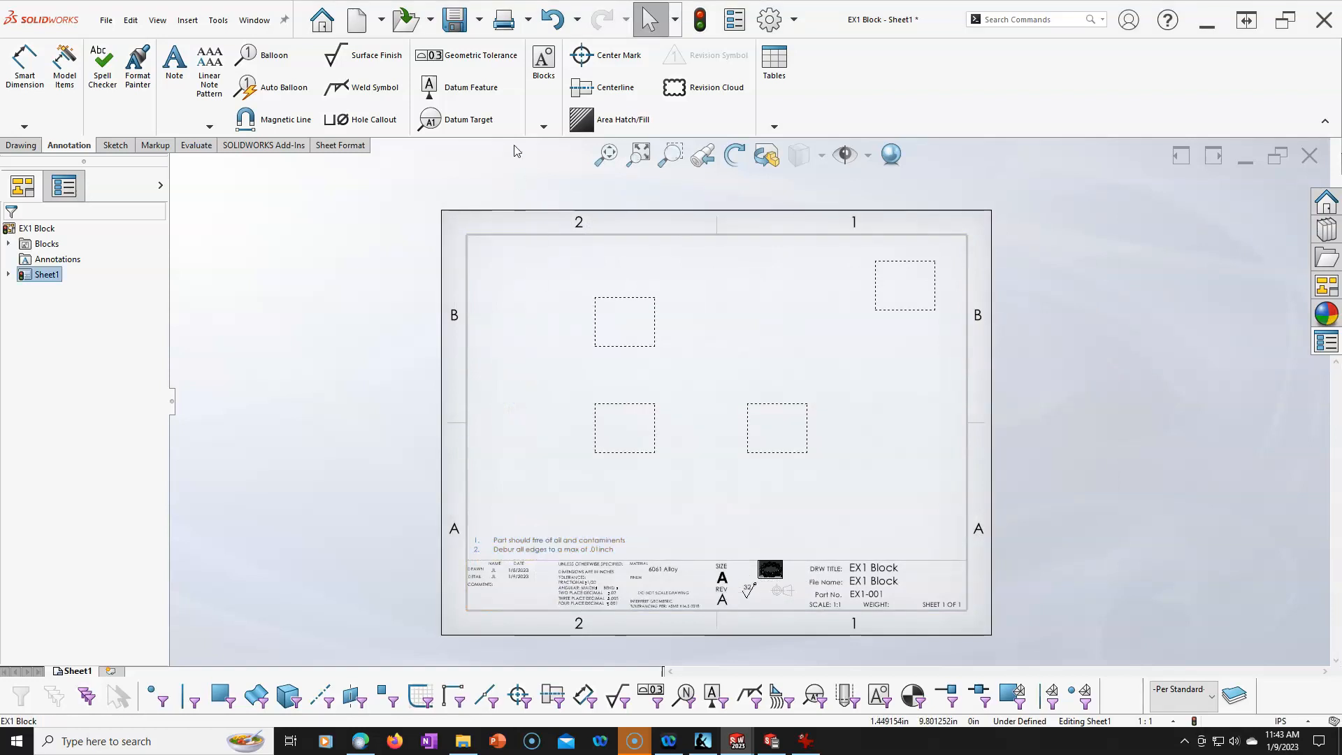
Step: Save the drawing as the drawing template EX1 Block.DRWDOT, replacing the existing file, and close the drawing
click(479, 20)
click(482, 65)
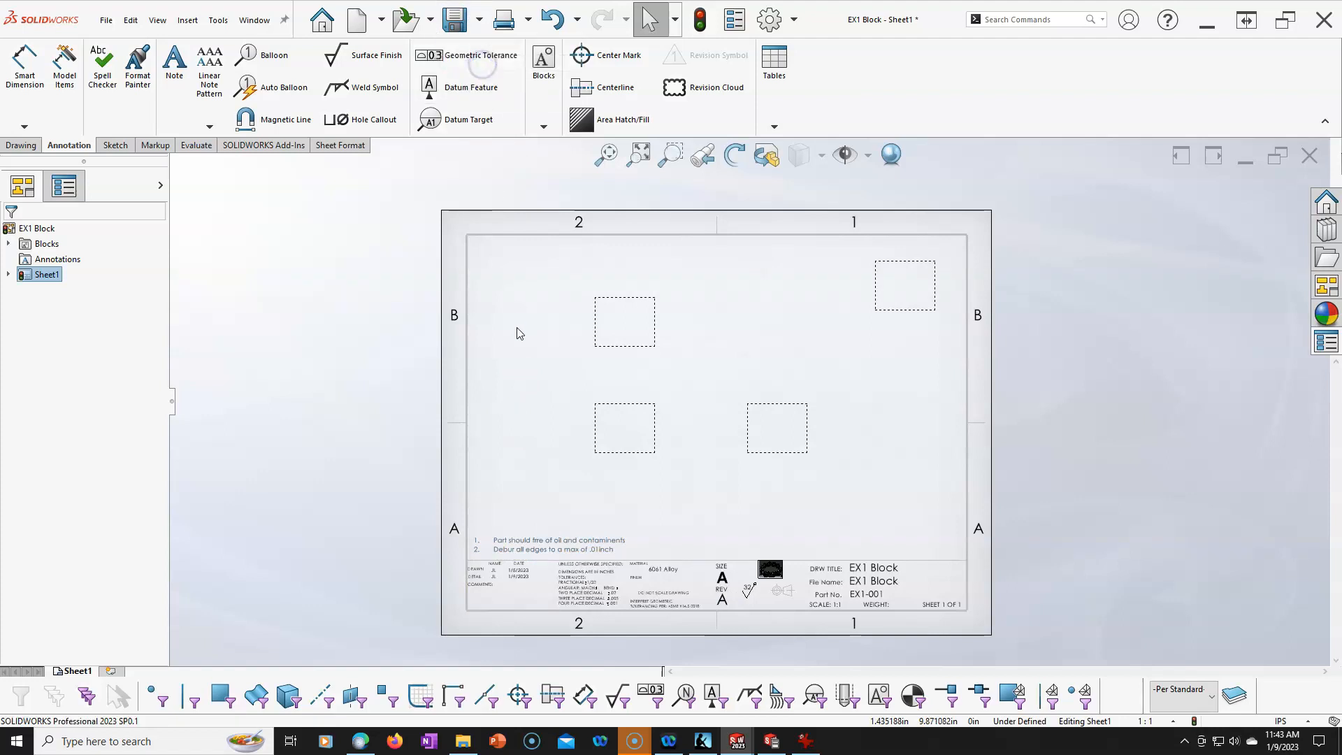
click(536, 474)
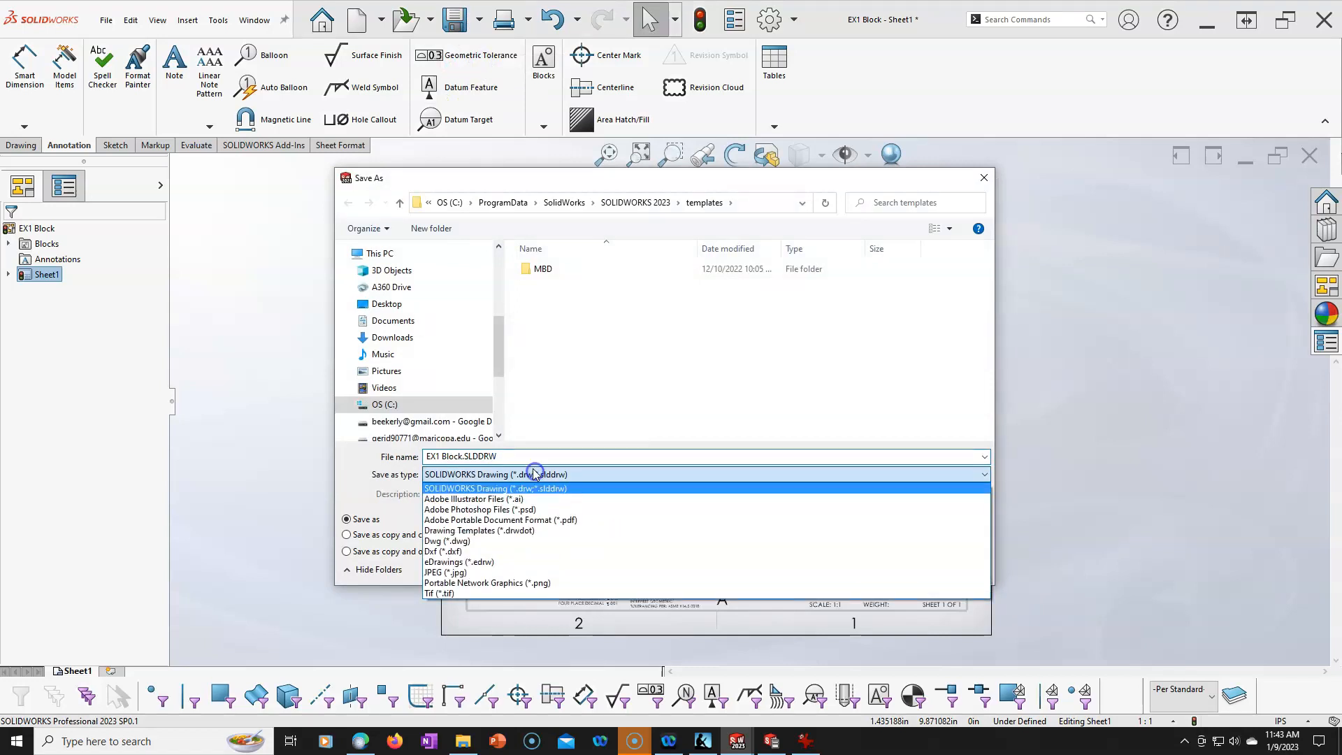
click(524, 530)
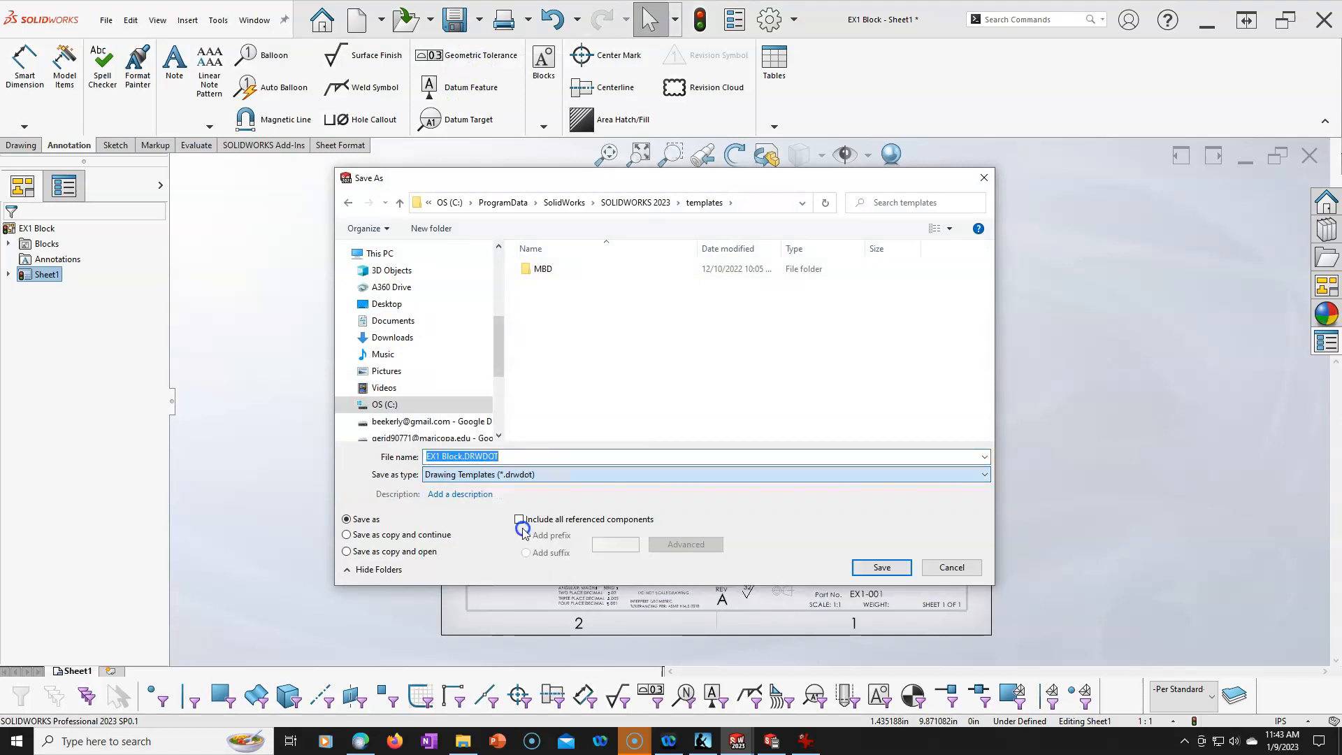
click(871, 564)
click(703, 367)
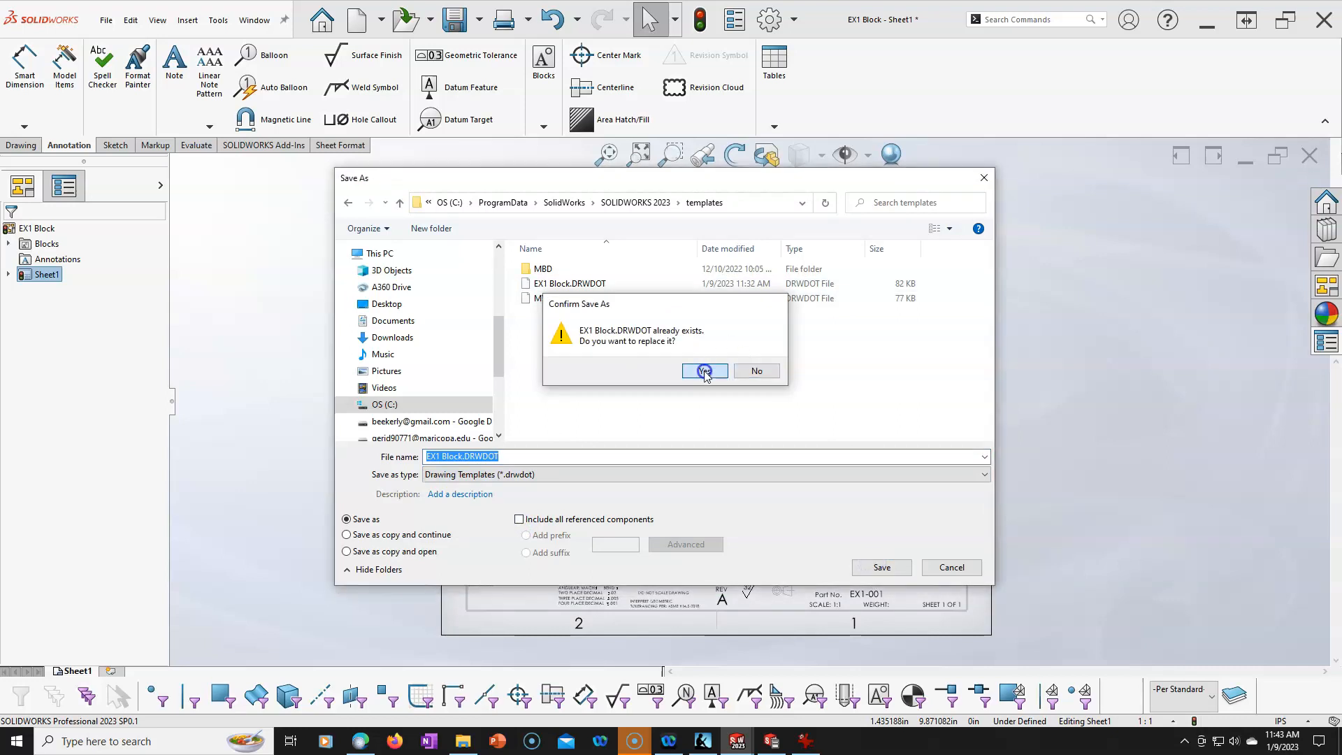
click(1307, 155)
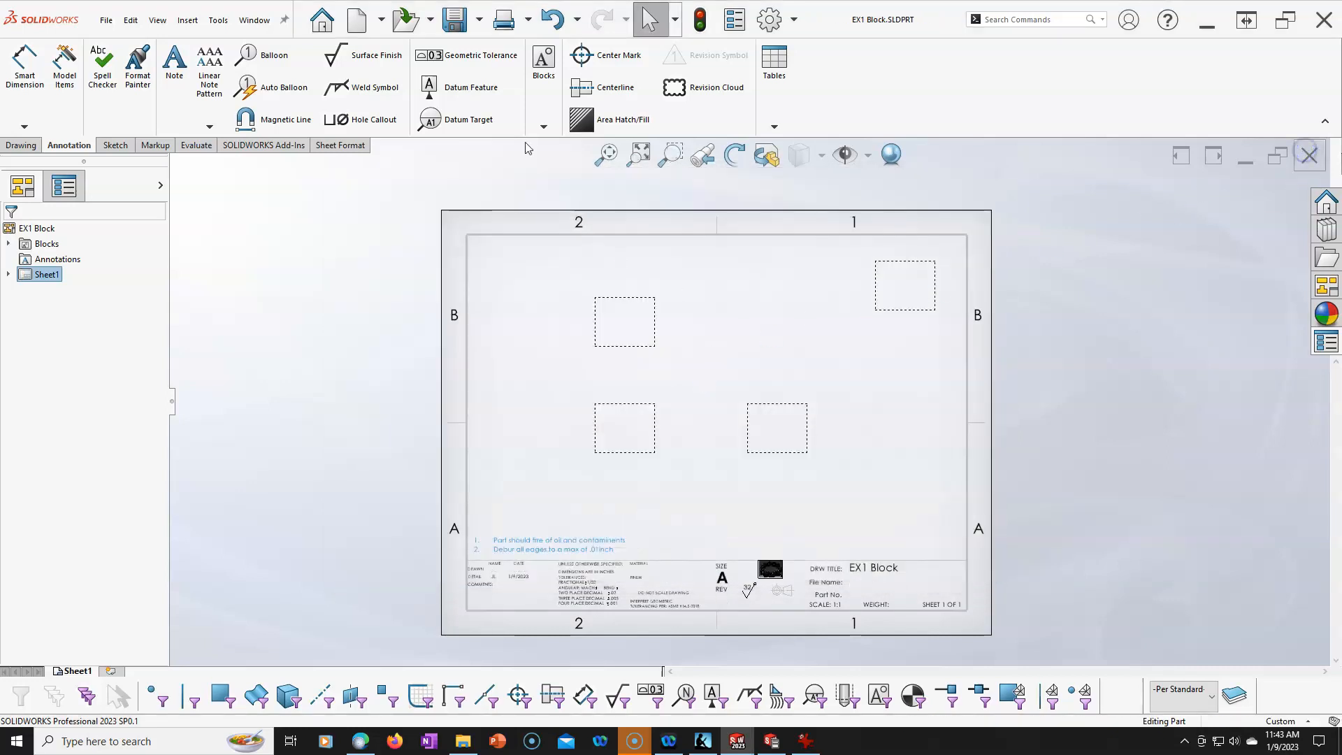
click(357, 19)
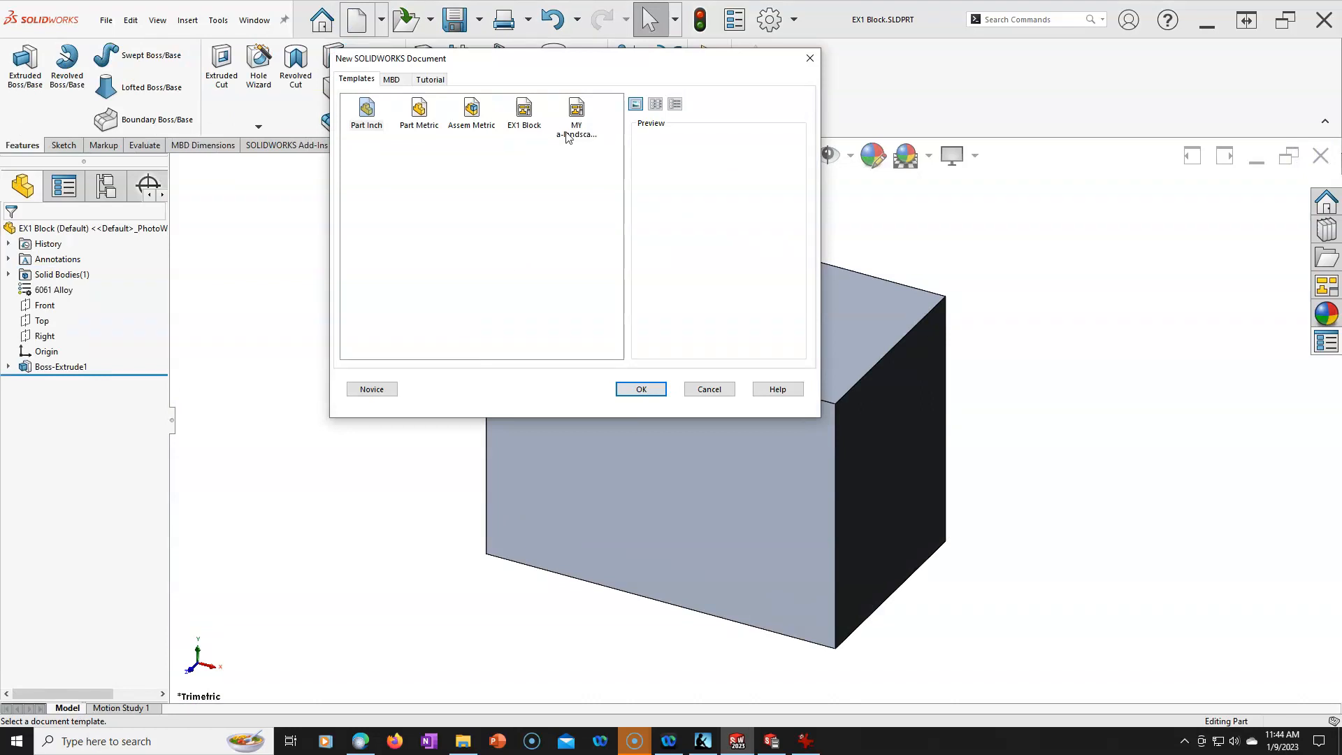
click(567, 135)
click(640, 389)
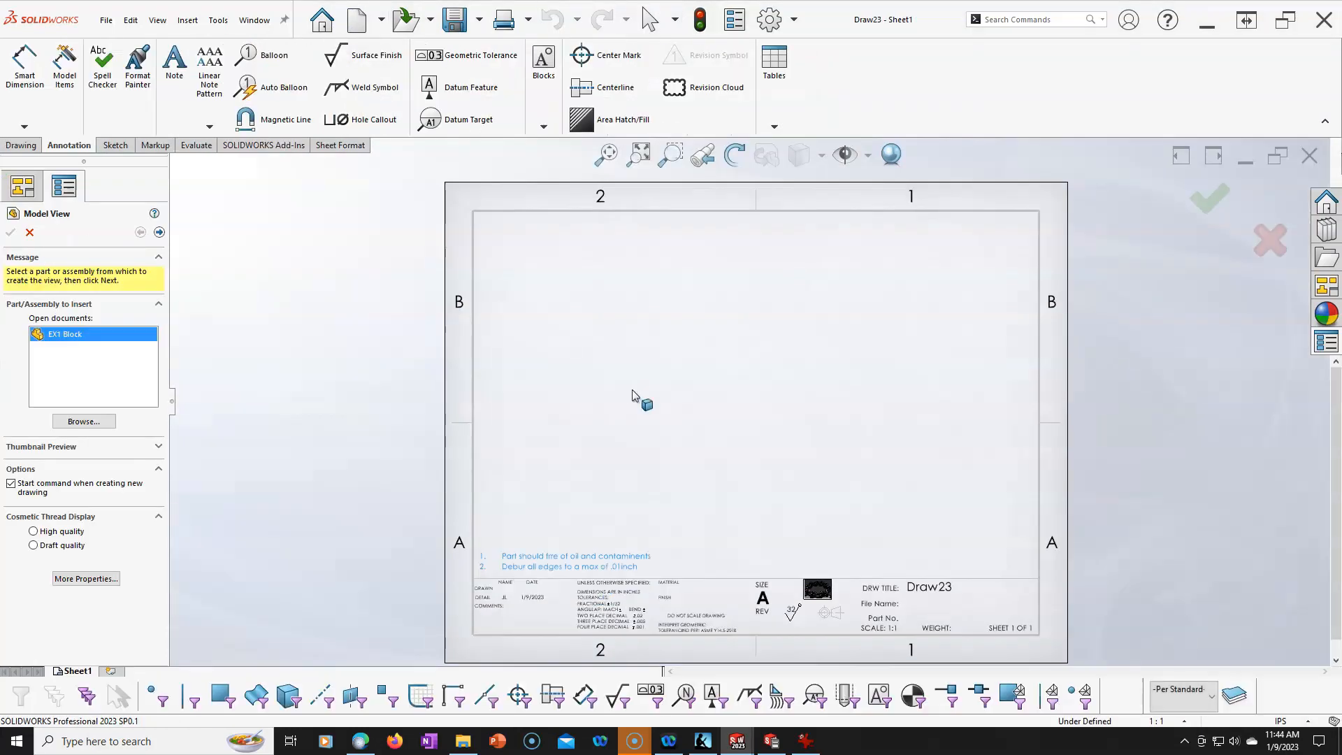
click(31, 232)
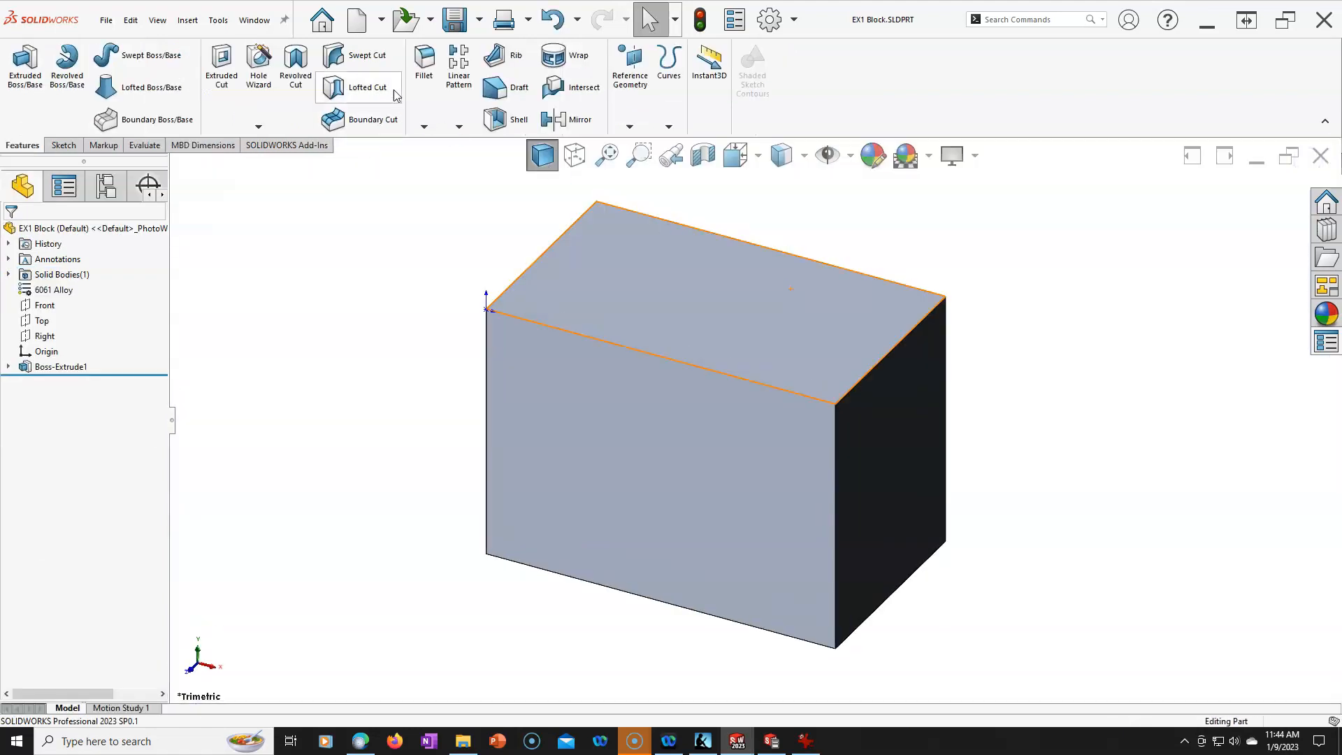
Step: Create a new drawing from the EX1 Block template and dismiss the automatic model view insertion
click(356, 19)
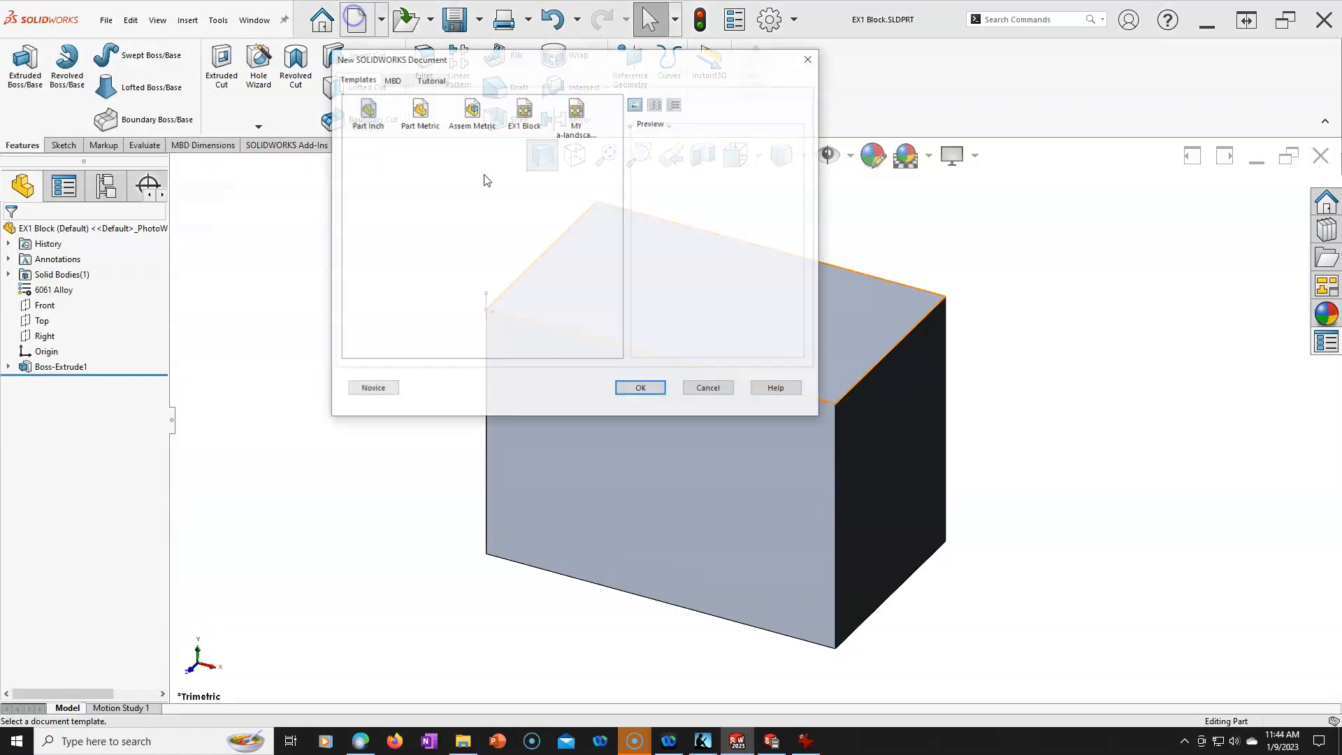
click(521, 119)
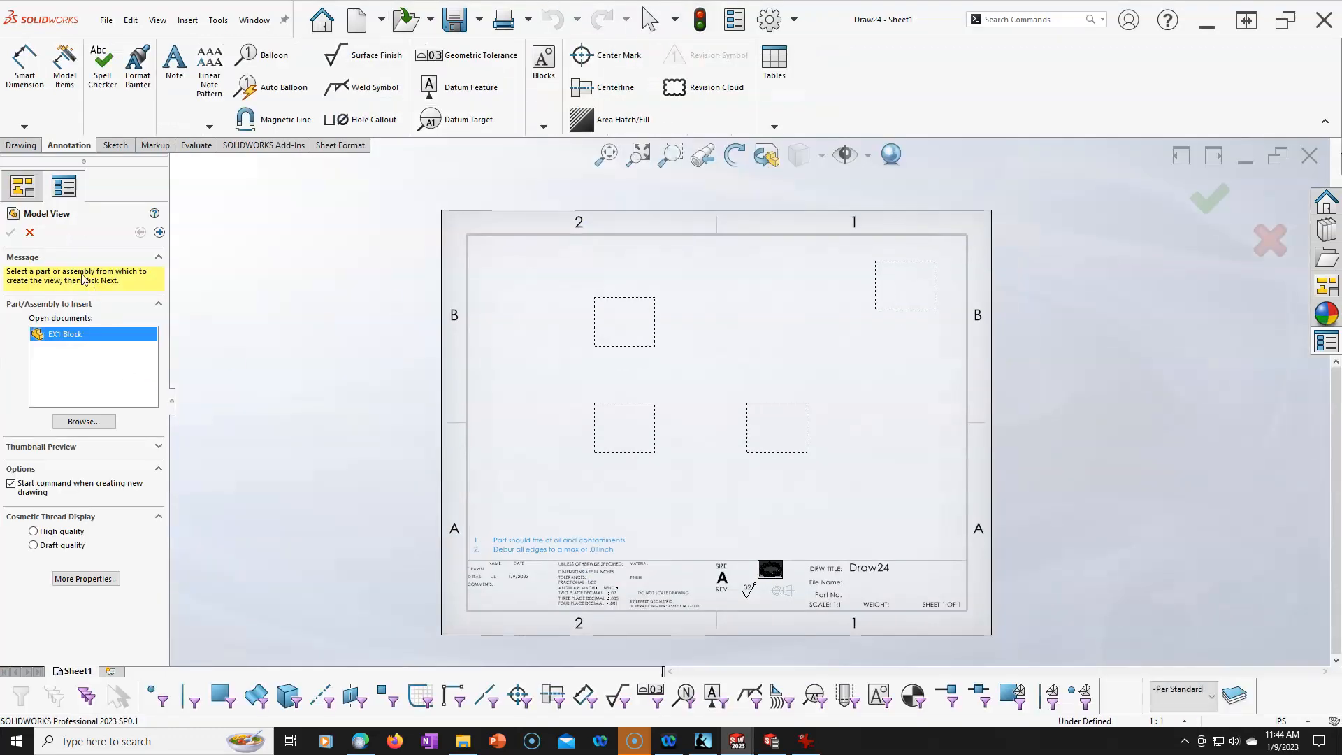
click(29, 232)
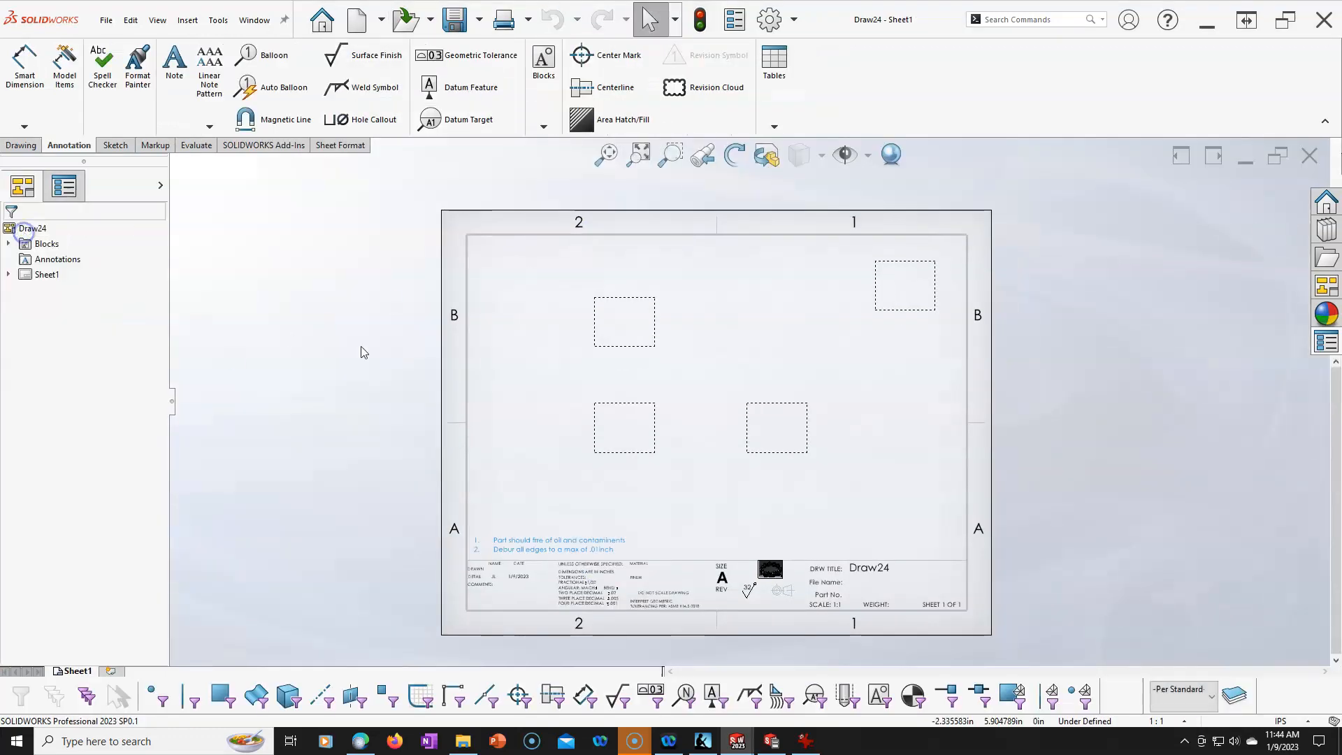
Step: Inspect the alignment options of the isometric placeholder in the sheet's upper-right corner, and leave them without choosing one
click(897, 306)
right_click(897, 306)
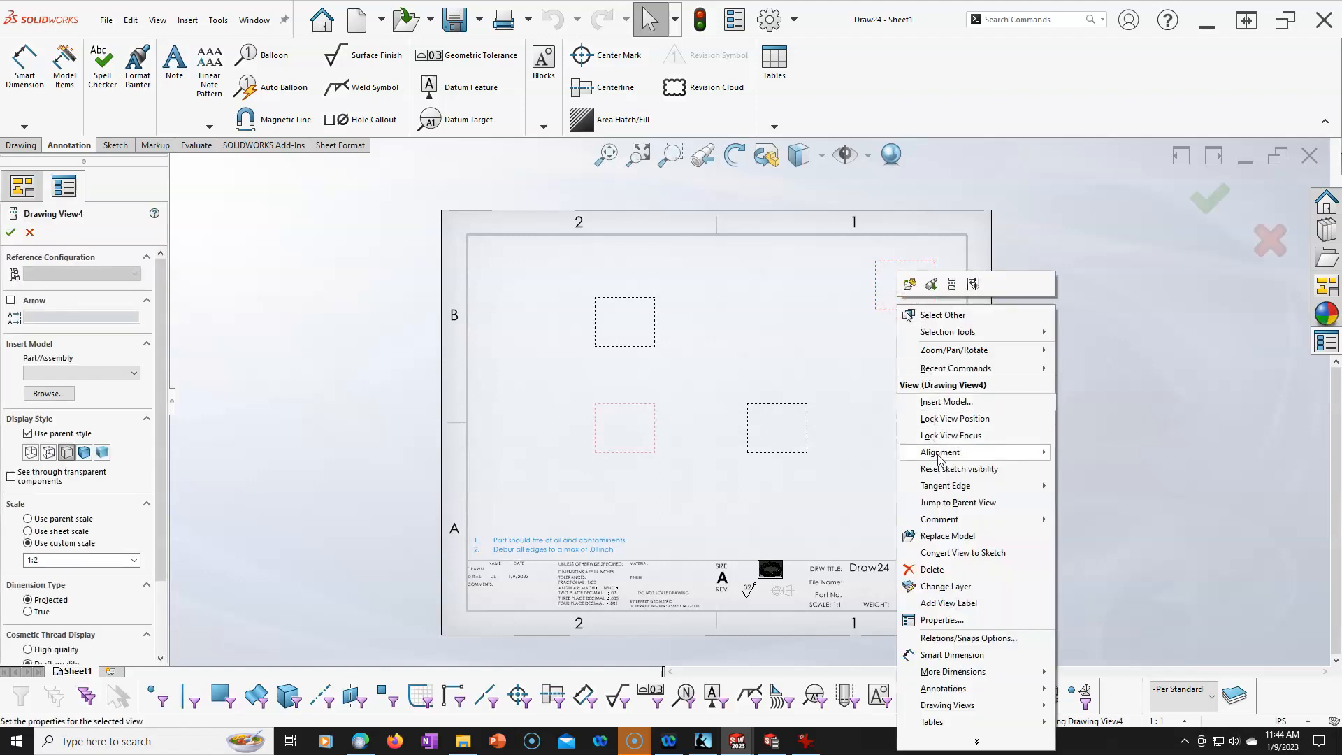
mouse_move(938, 454)
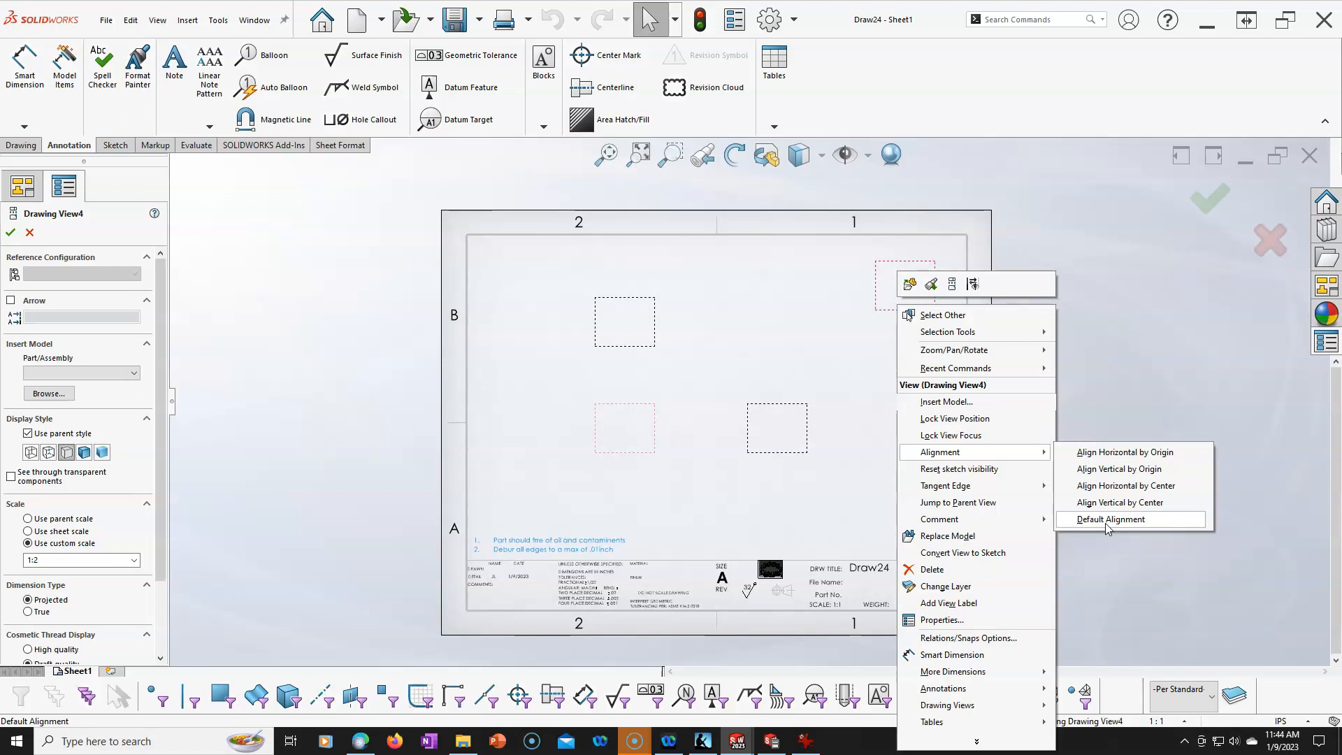
click(727, 327)
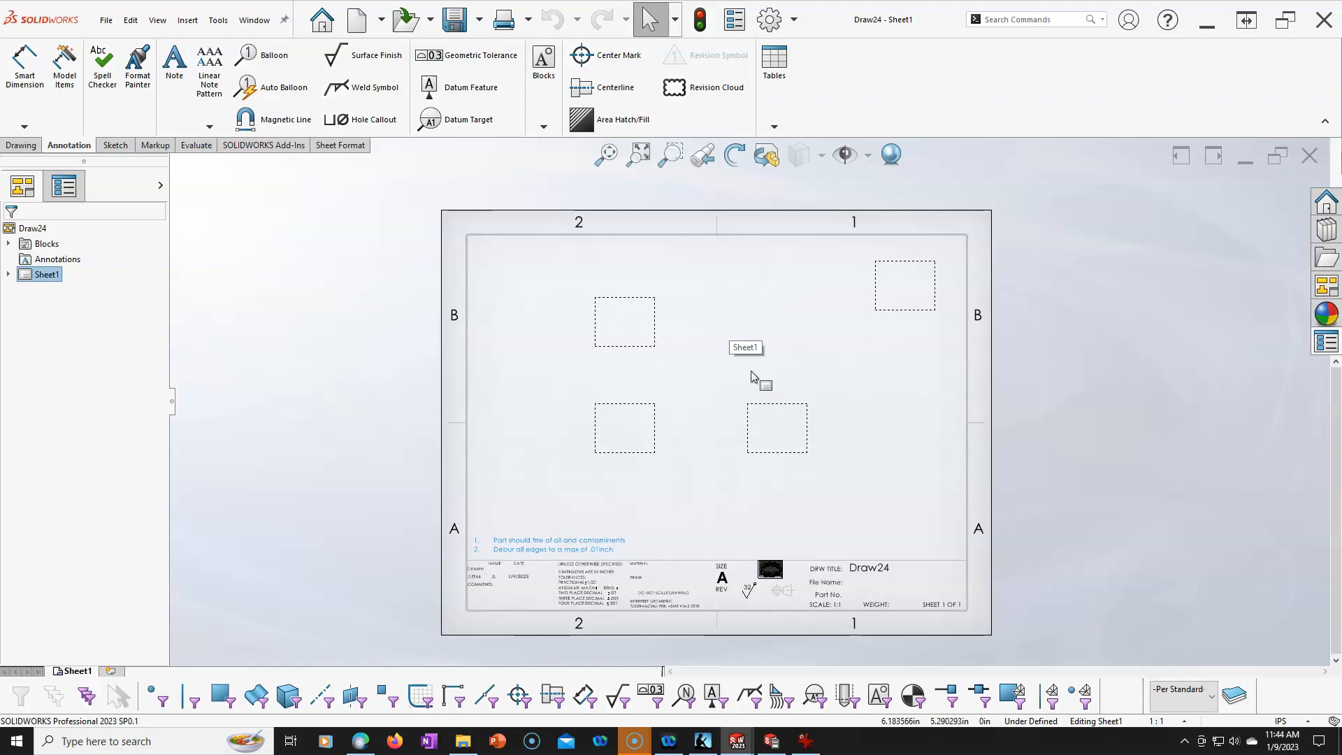
click(543, 487)
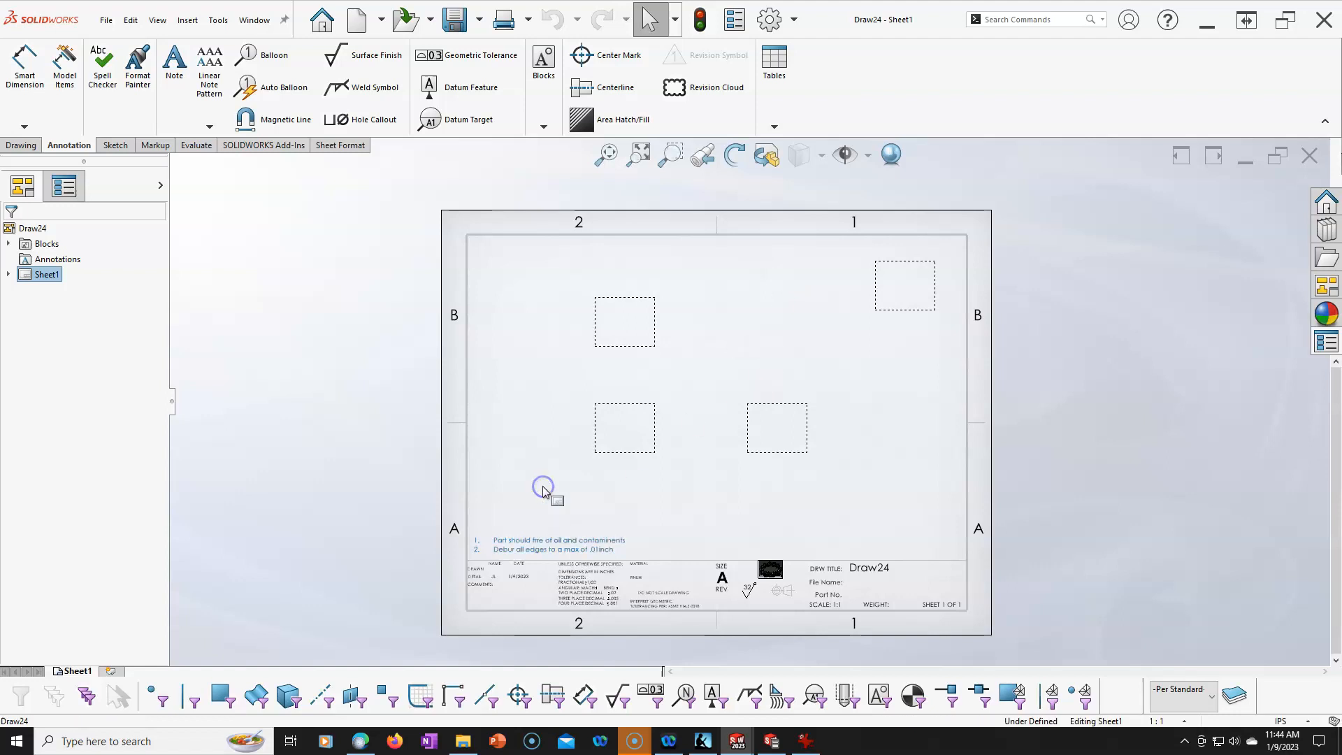